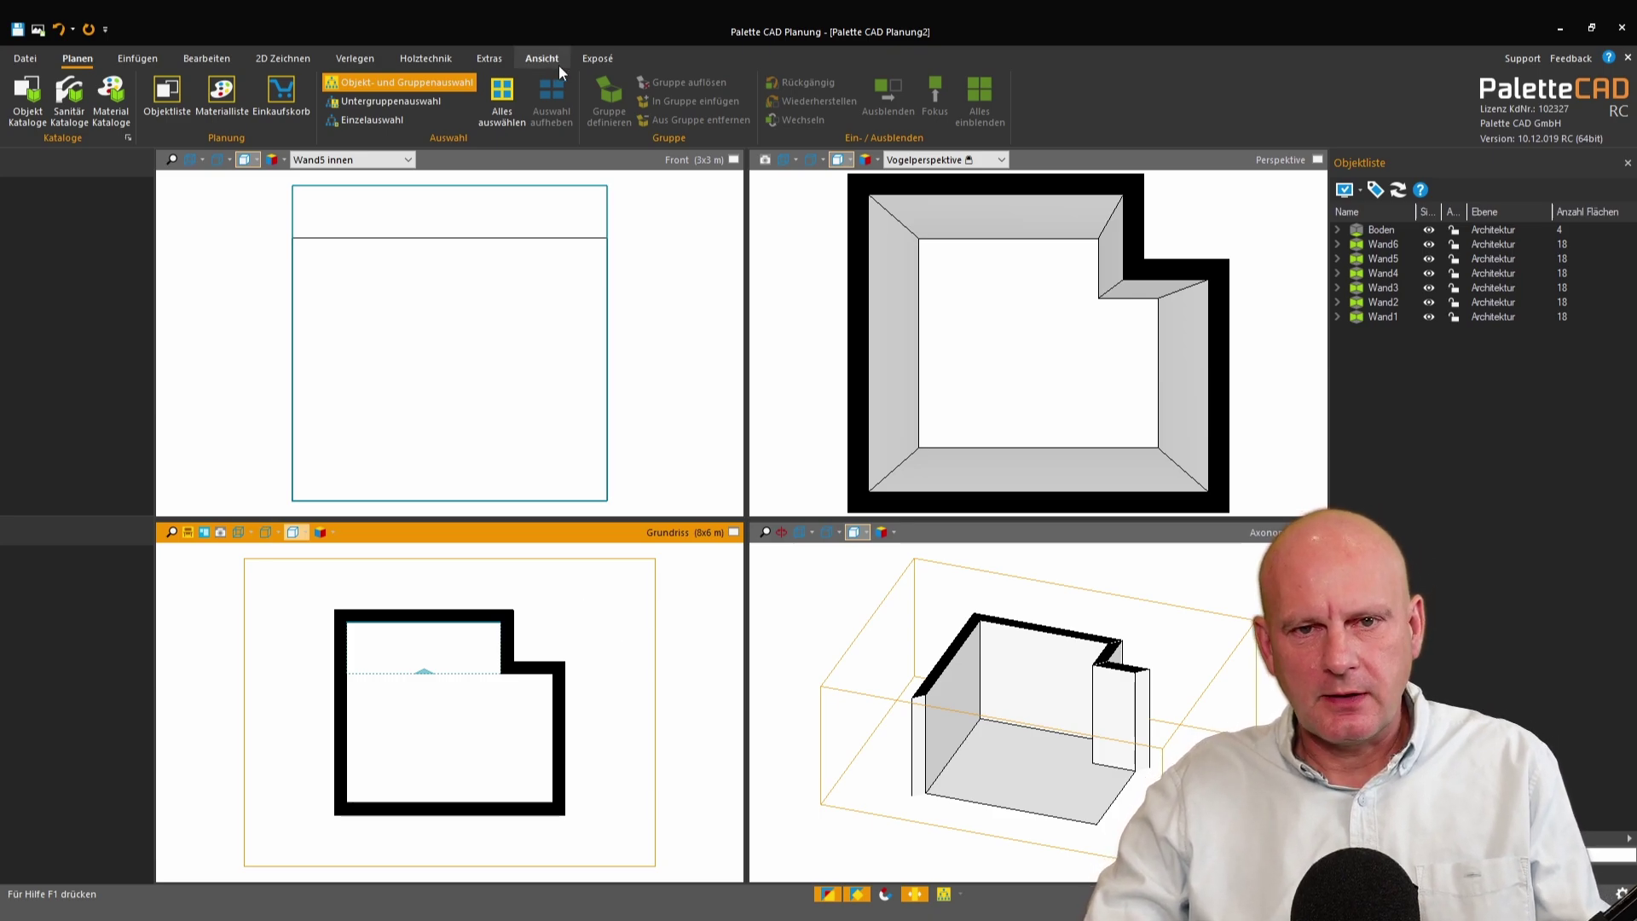
Step: Place the heading 'Diese Materialien haben wir verwendet' near the top of the Exposé sheet
{"action": "left_click", "coordinate": [588, 60]}
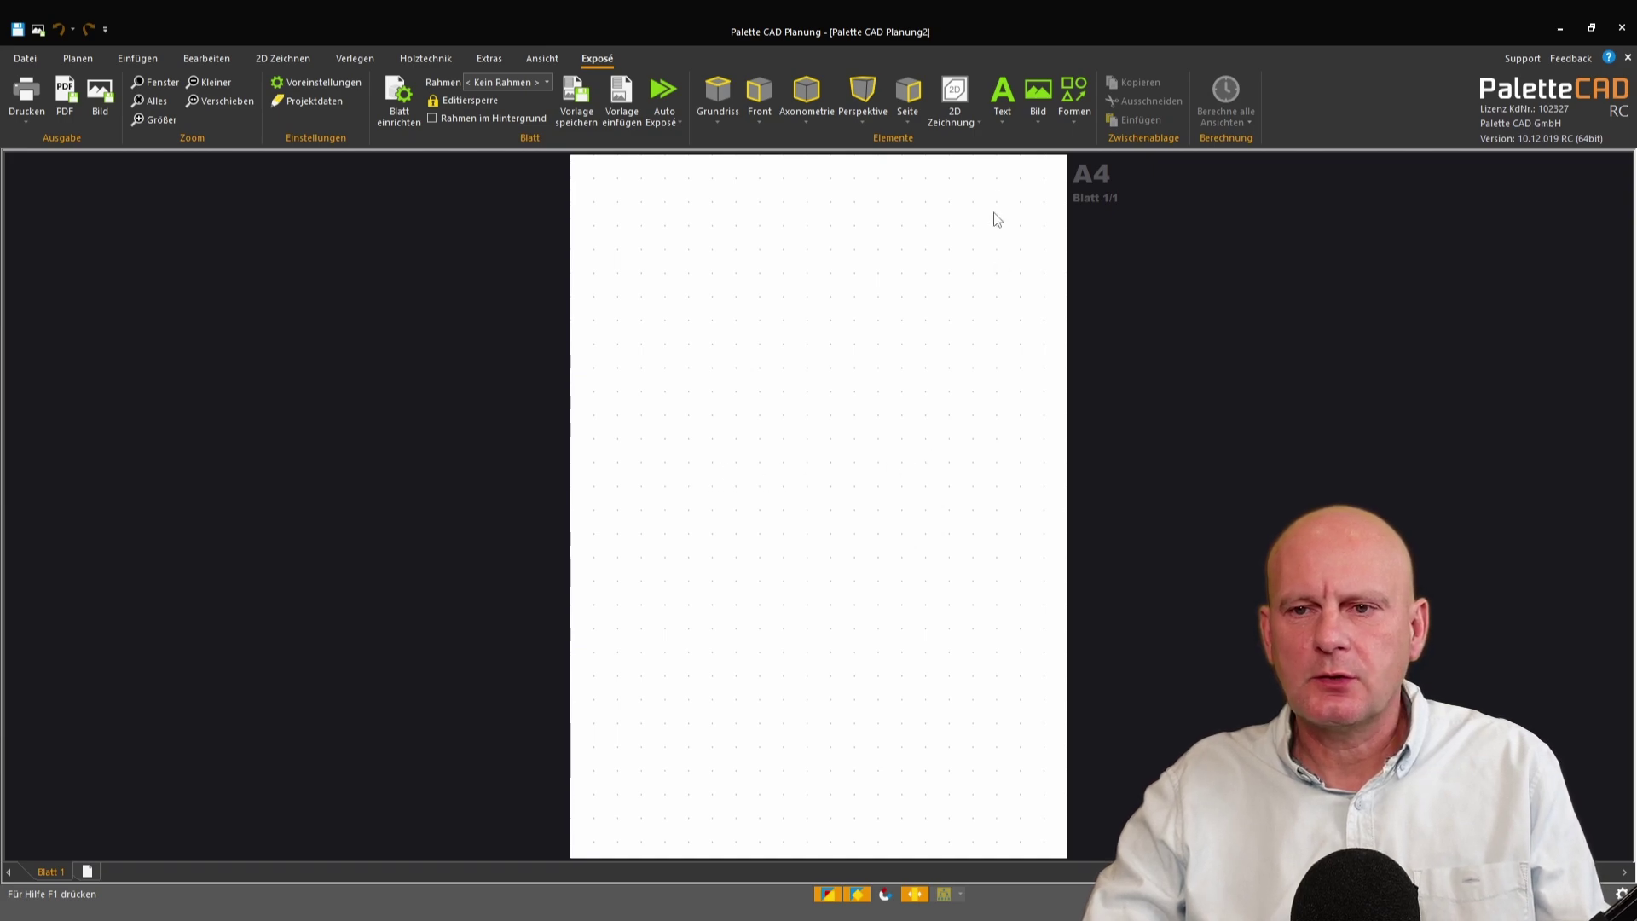
{"action": "left_click", "coordinate": [1003, 95]}
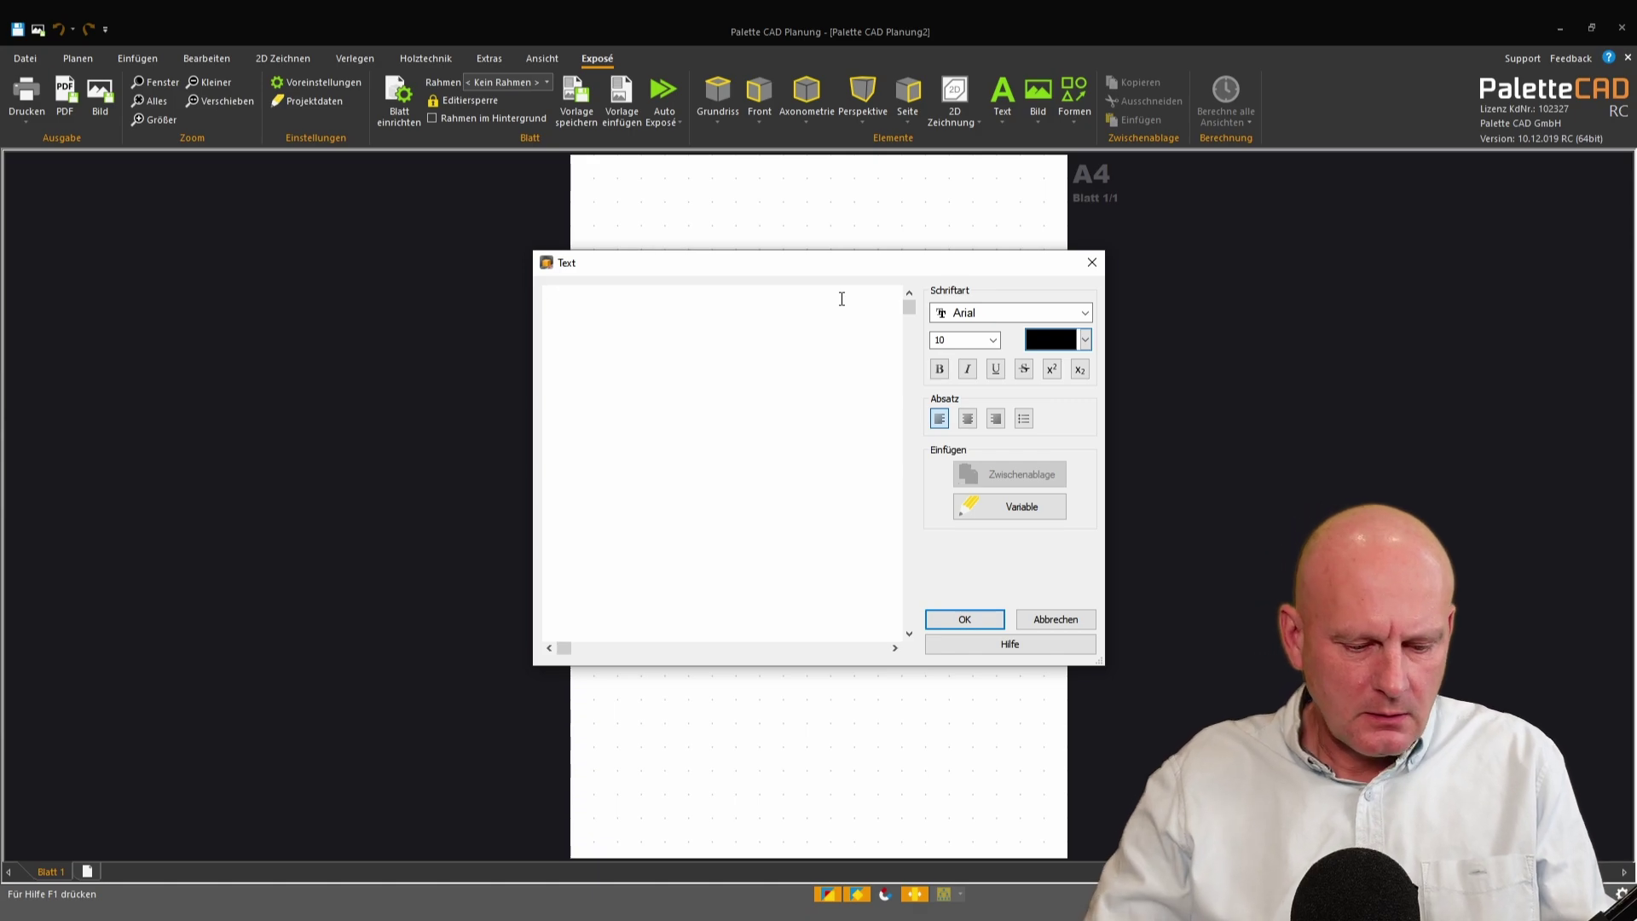
{"action": "type", "text": "Diese Mat"}
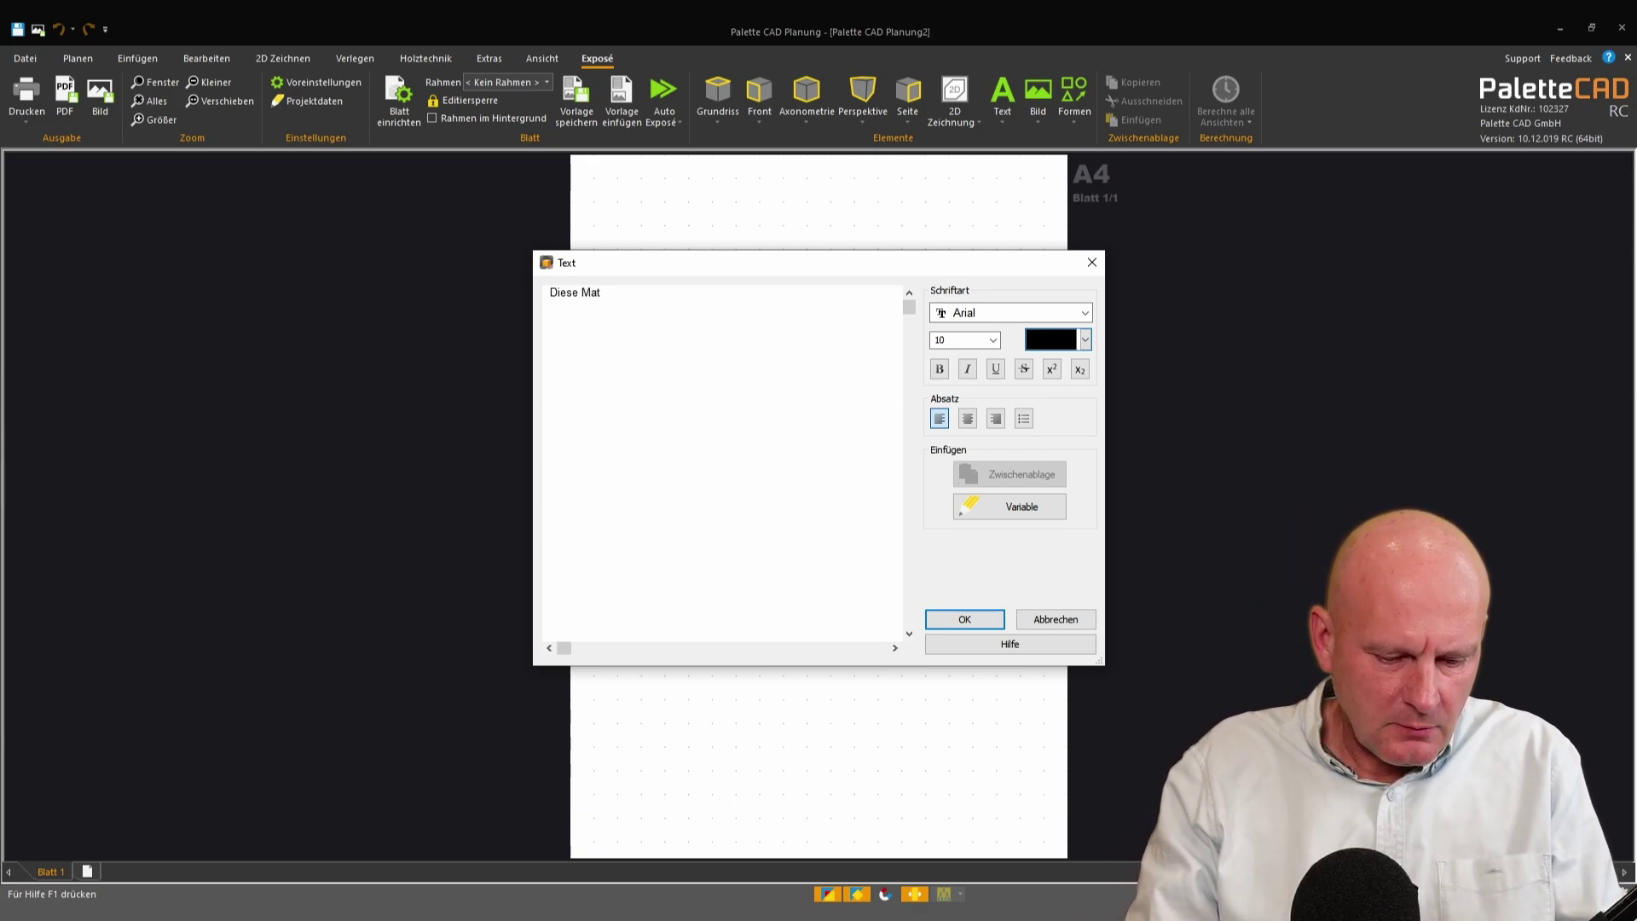
{"action": "type", "text": "erialien"}
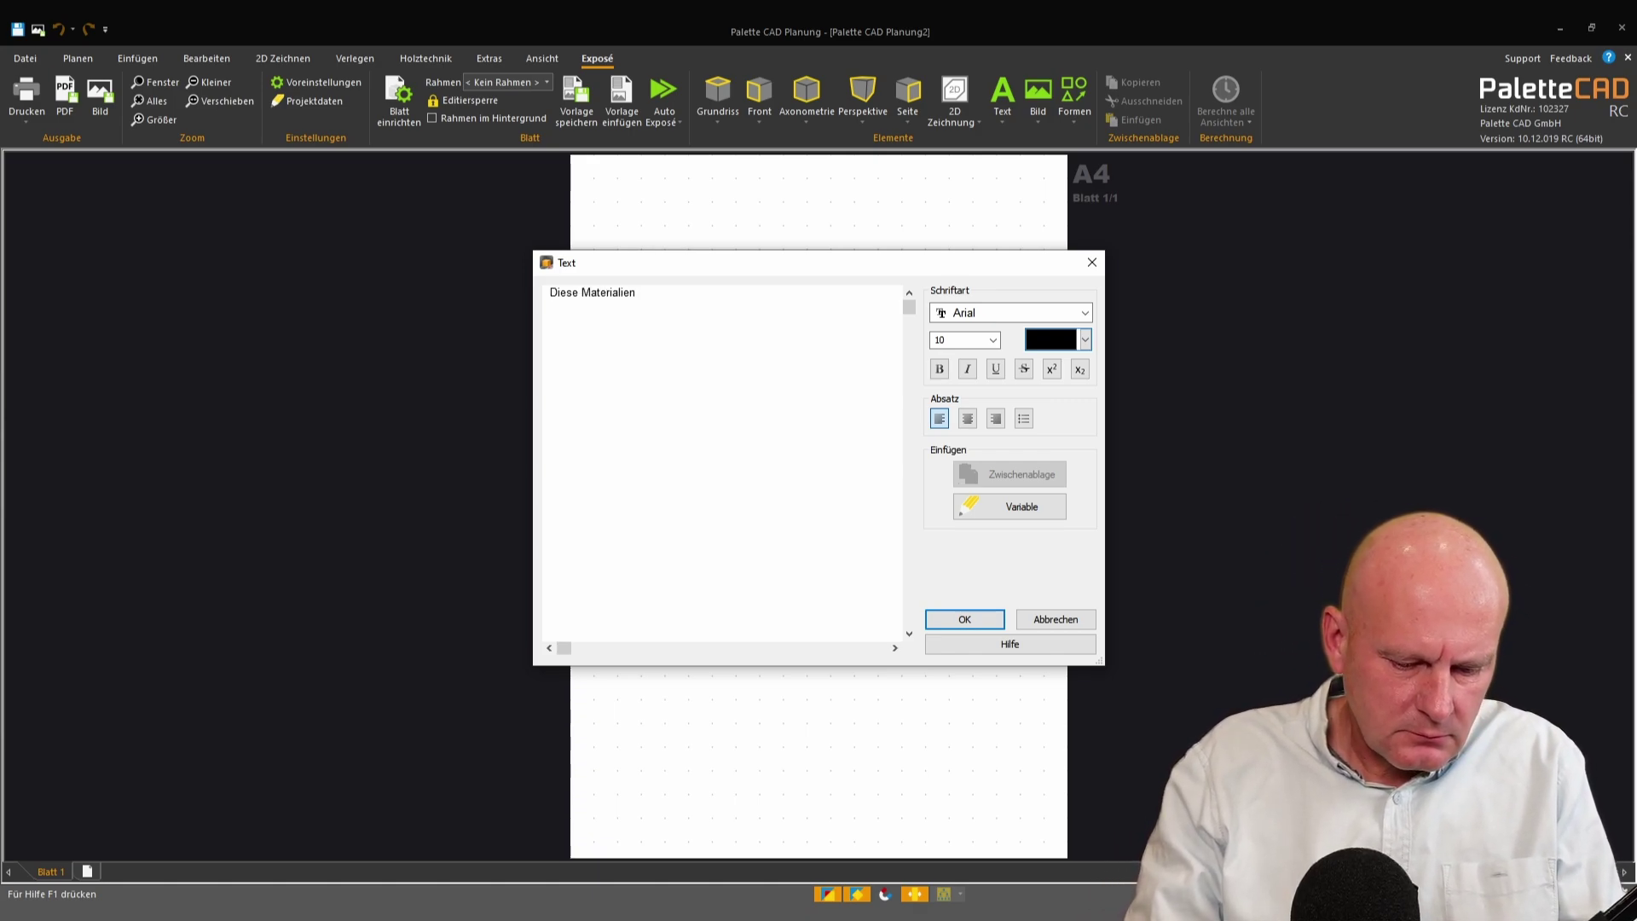
{"action": "type", "text": " haben wir"}
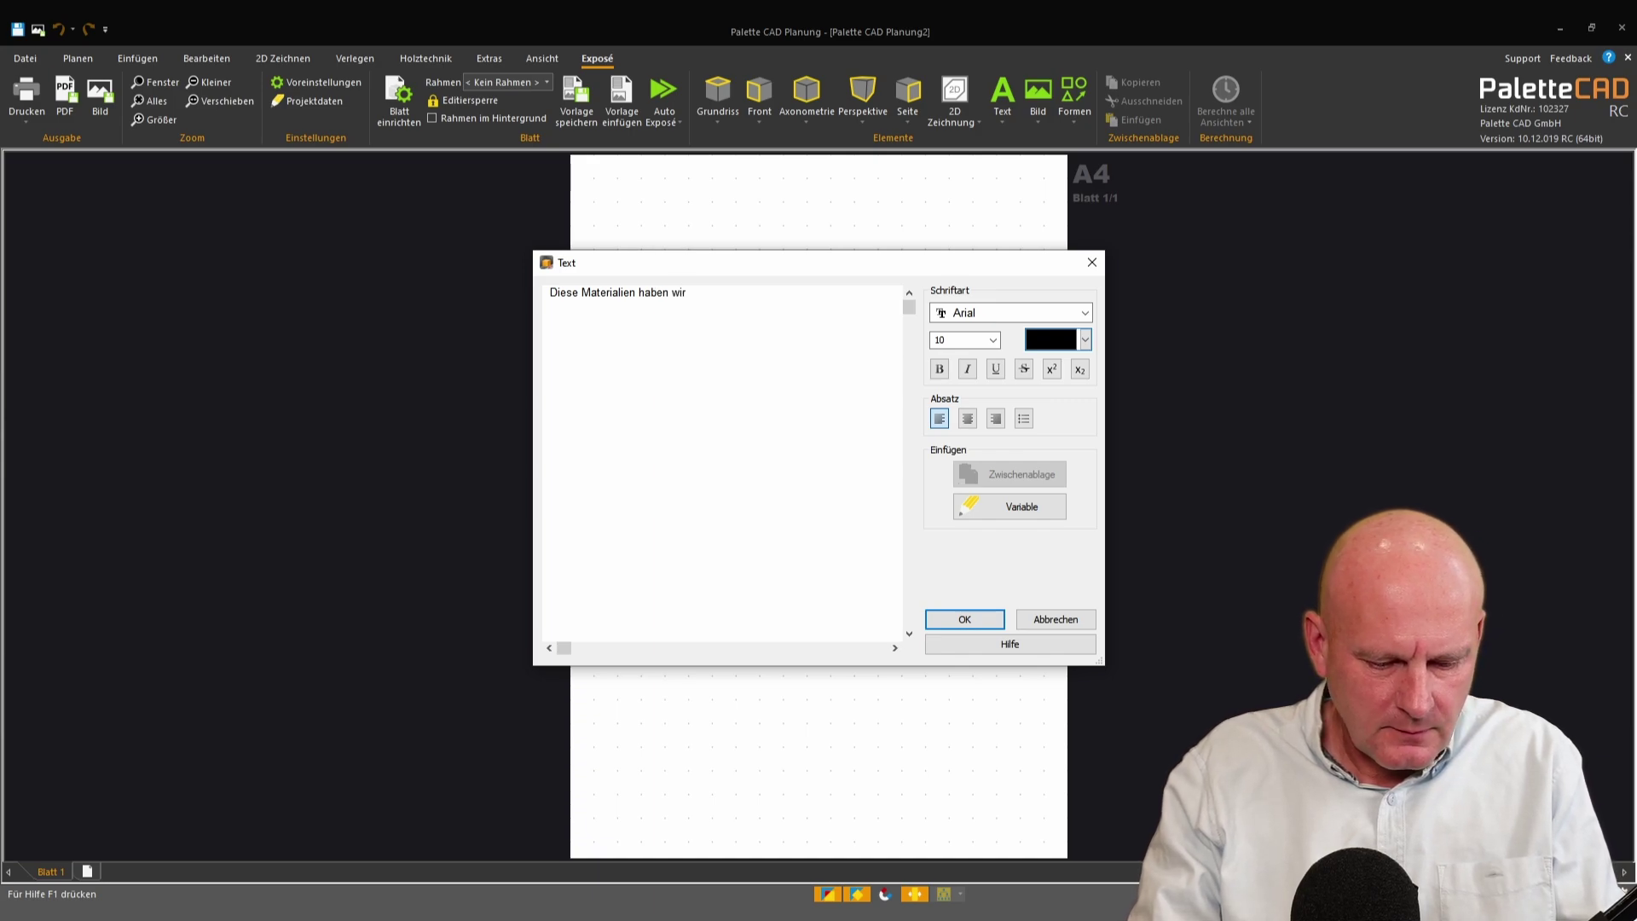
{"action": "type", "text": " verwendet"}
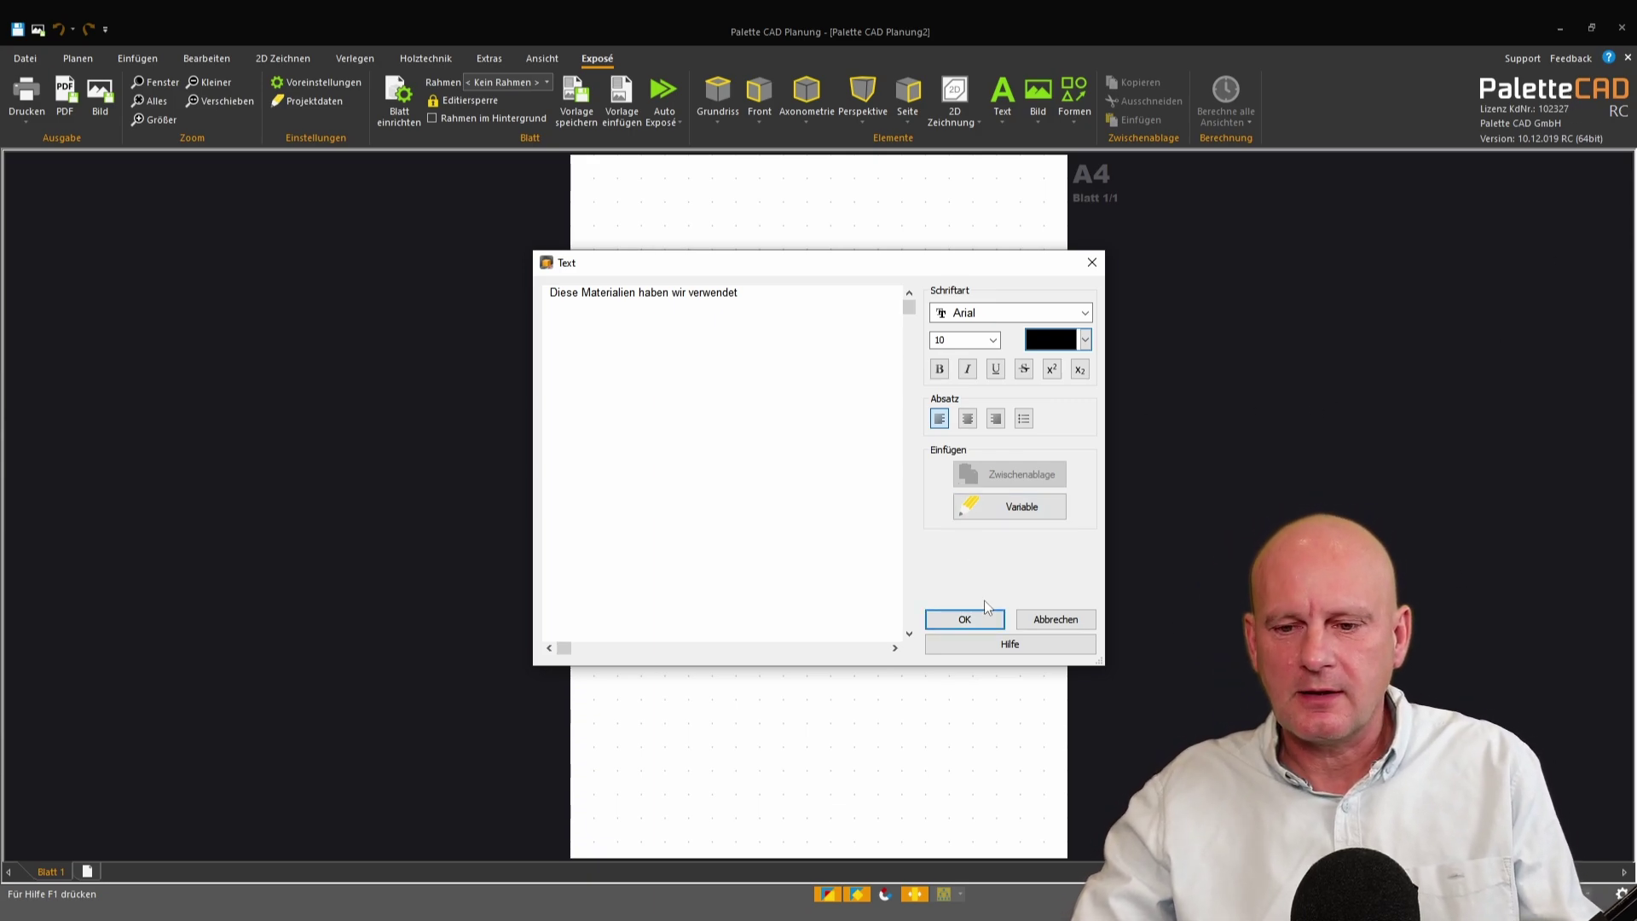
{"action": "left_click", "coordinate": [964, 619]}
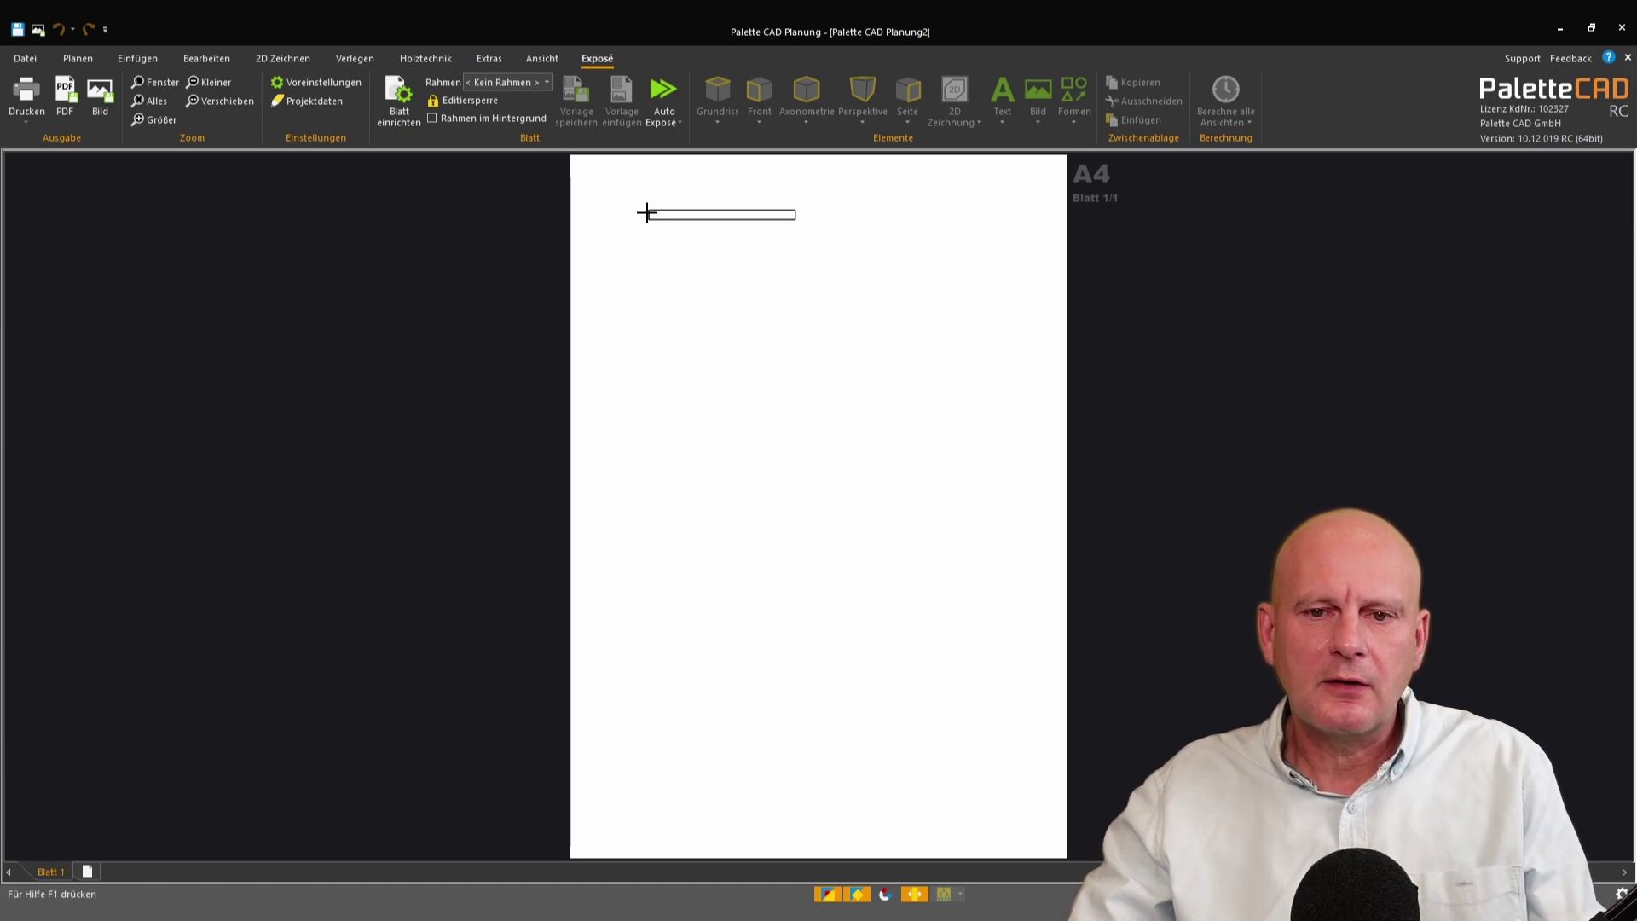
{"action": "left_click", "coordinate": [626, 192]}
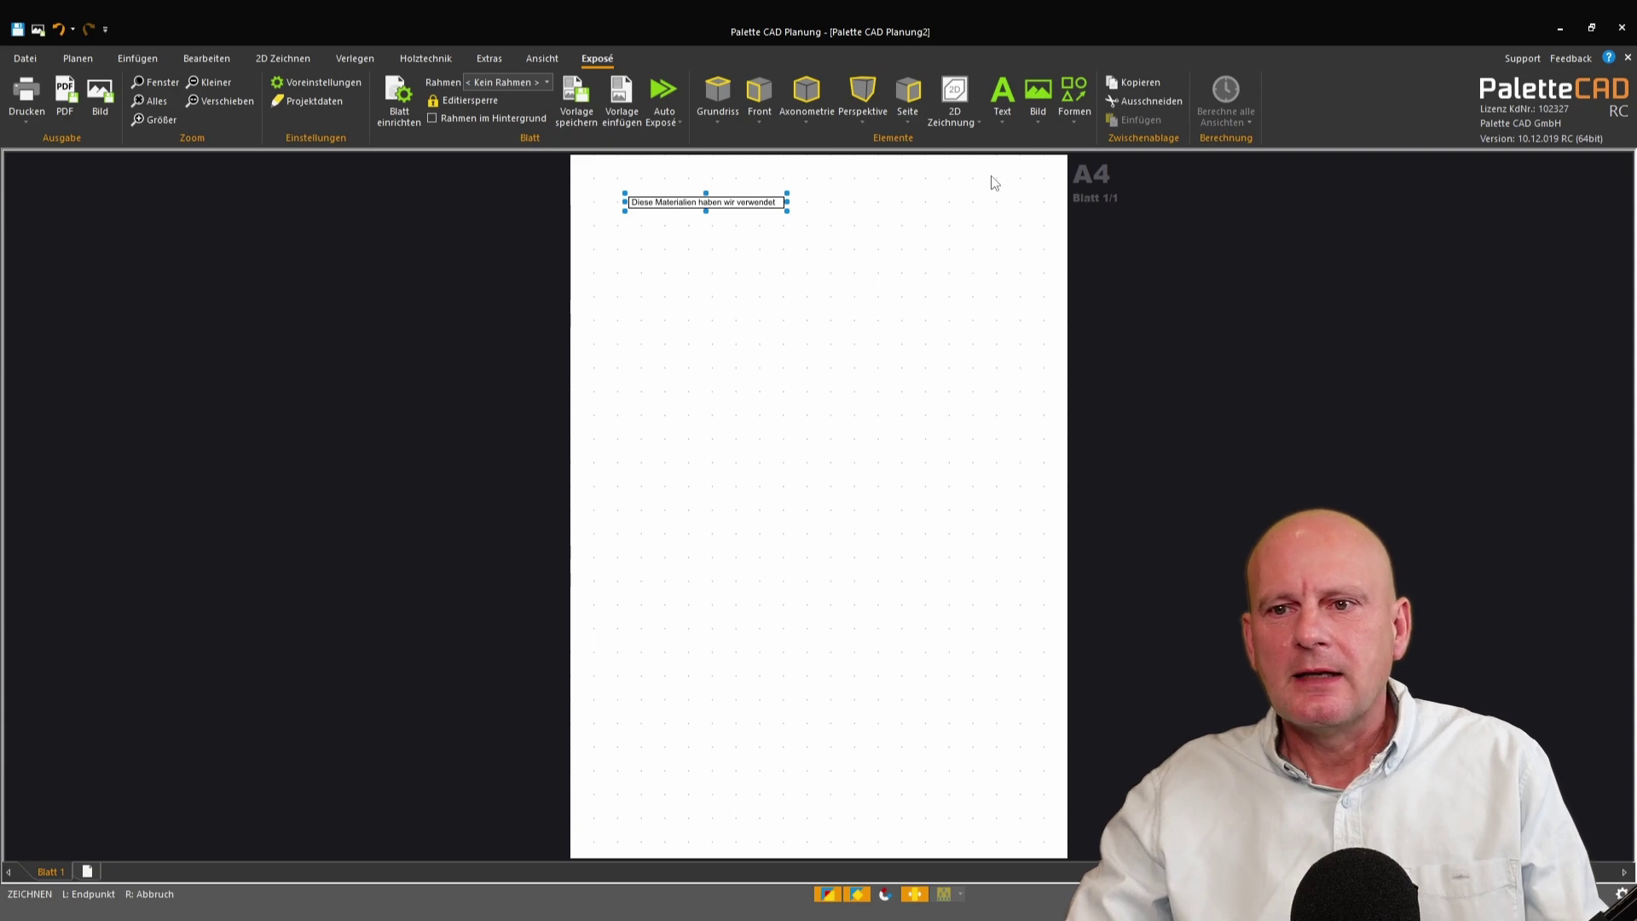
{"action": "left_click", "coordinate": [1036, 93]}
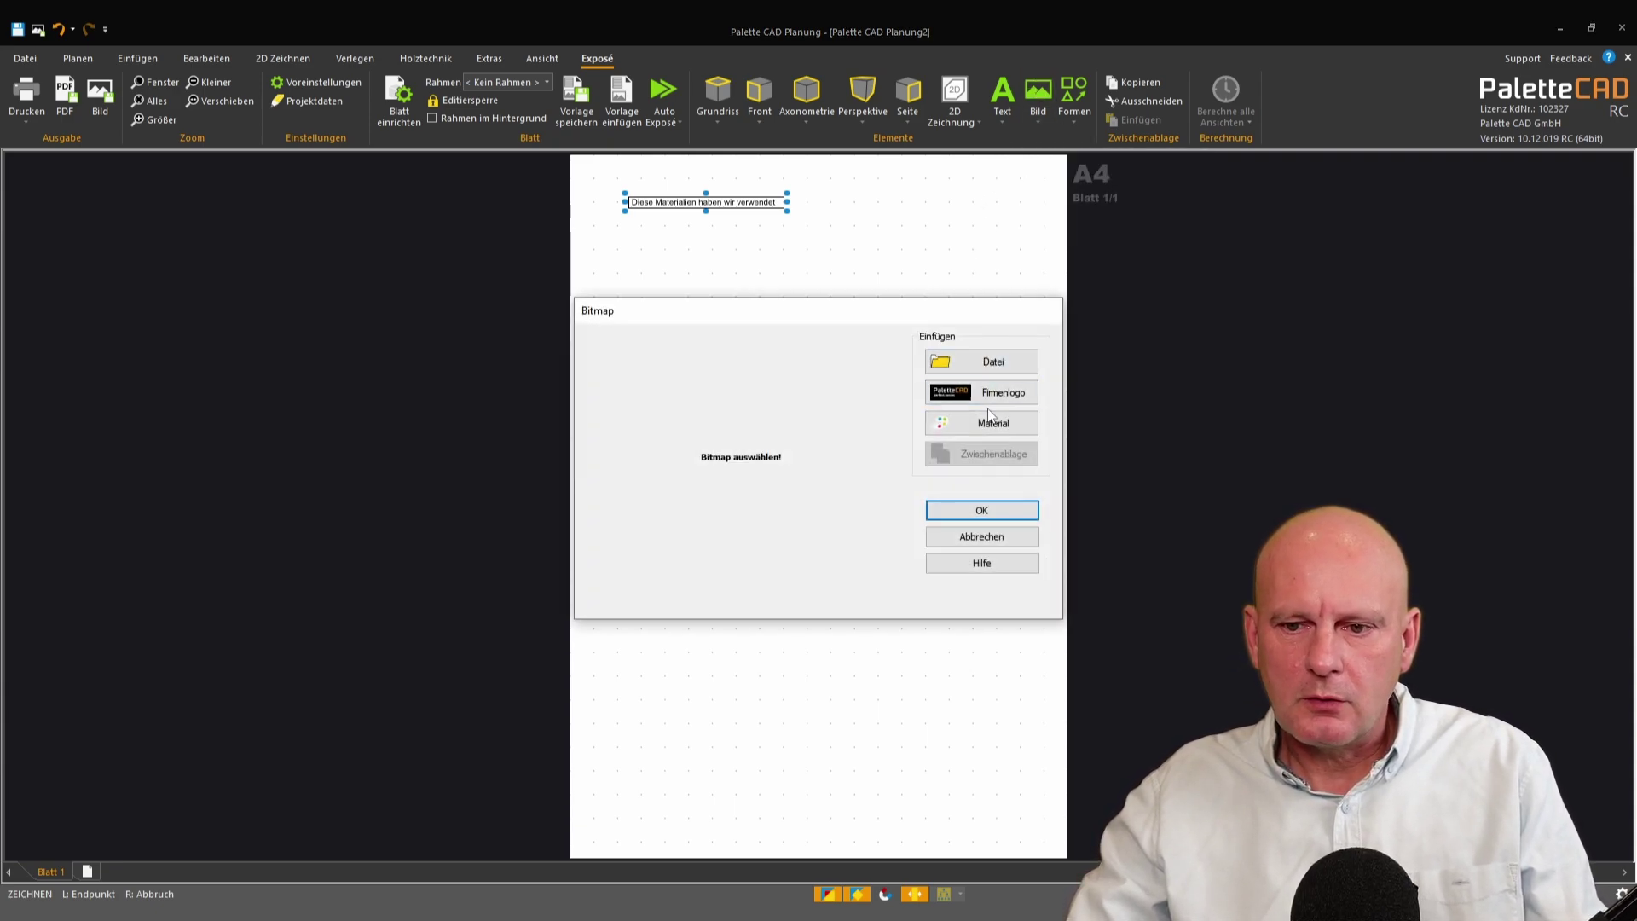
Step: Insert a Salento tile material picture below the heading and shrink it to a smaller square
{"action": "left_click", "coordinate": [985, 416]}
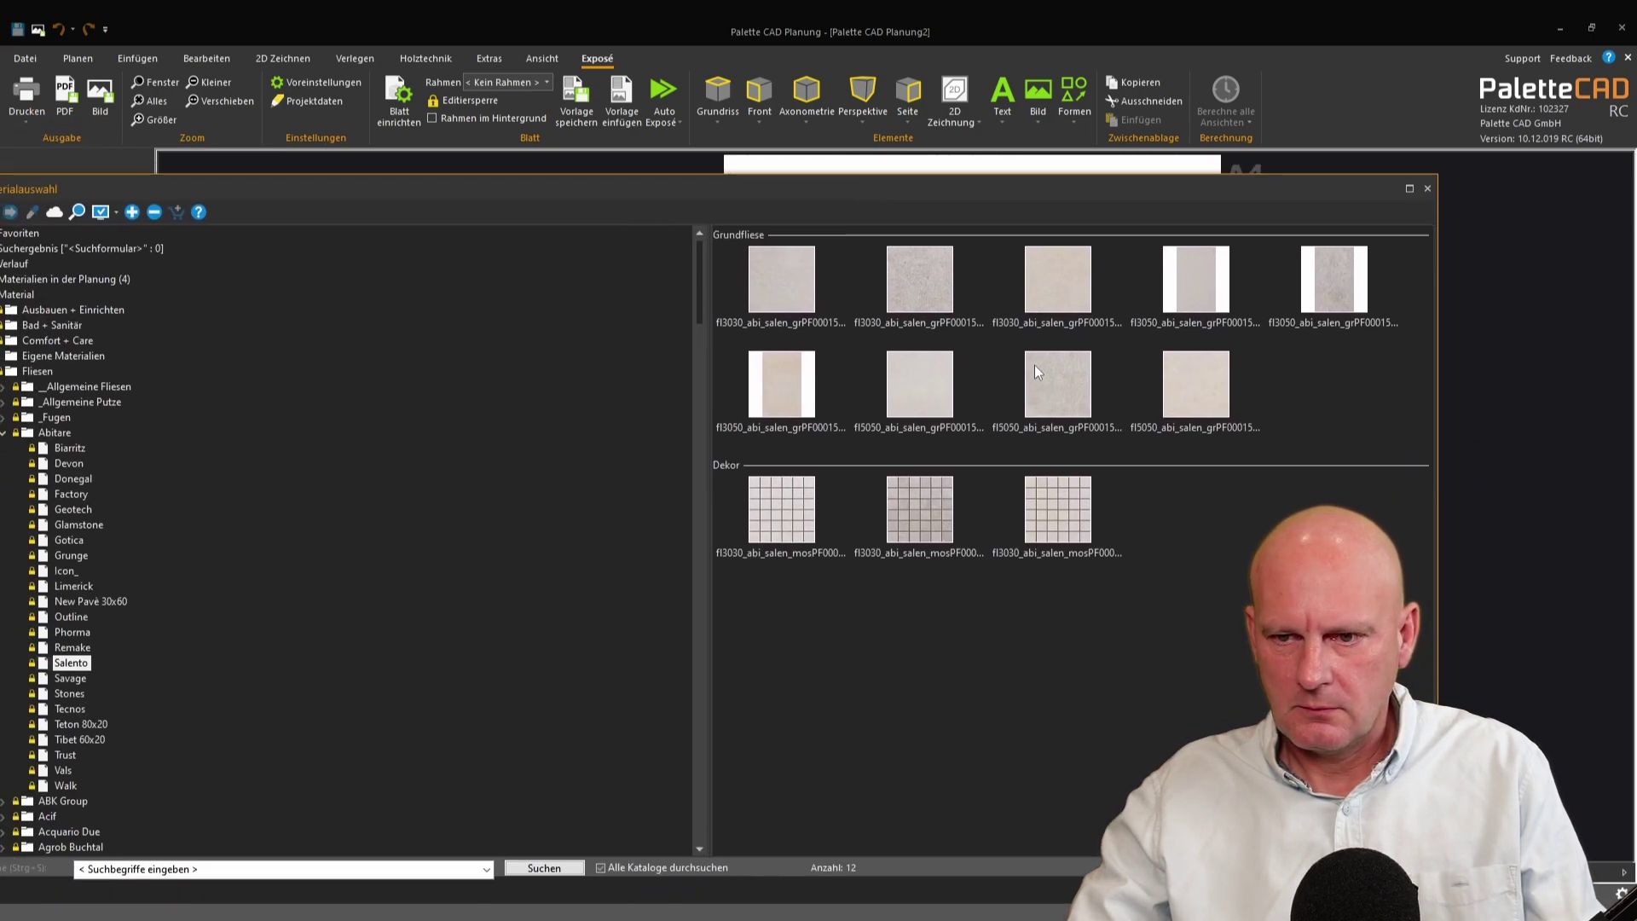
{"action": "double_click", "coordinate": [1056, 372]}
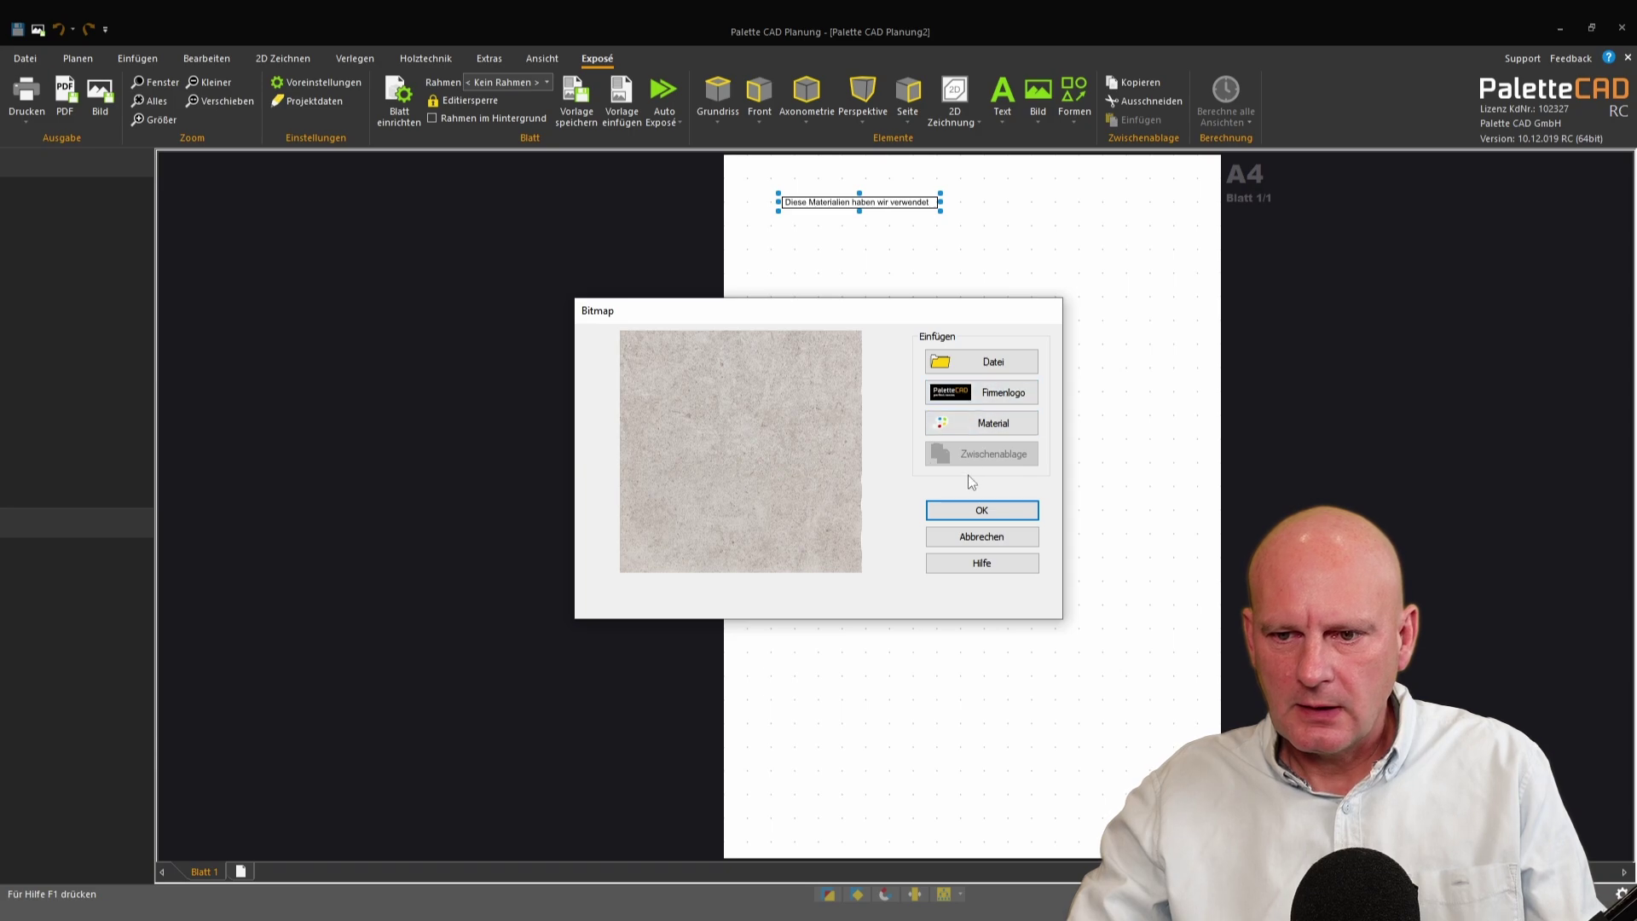
{"action": "left_click", "coordinate": [982, 509]}
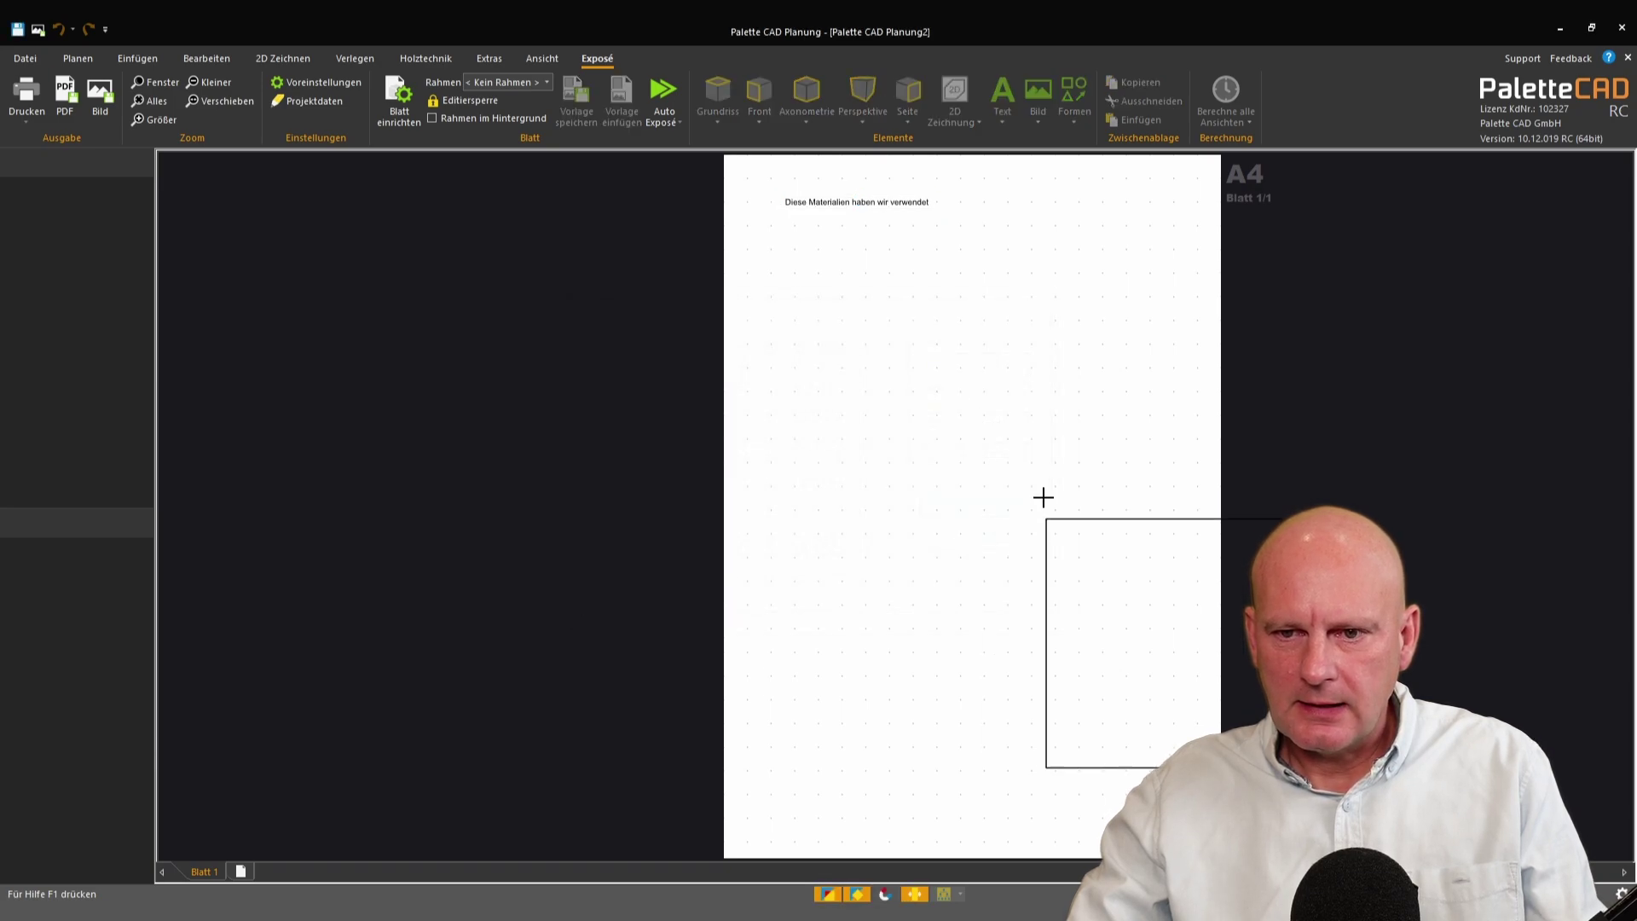
{"action": "left_click", "coordinate": [783, 235]}
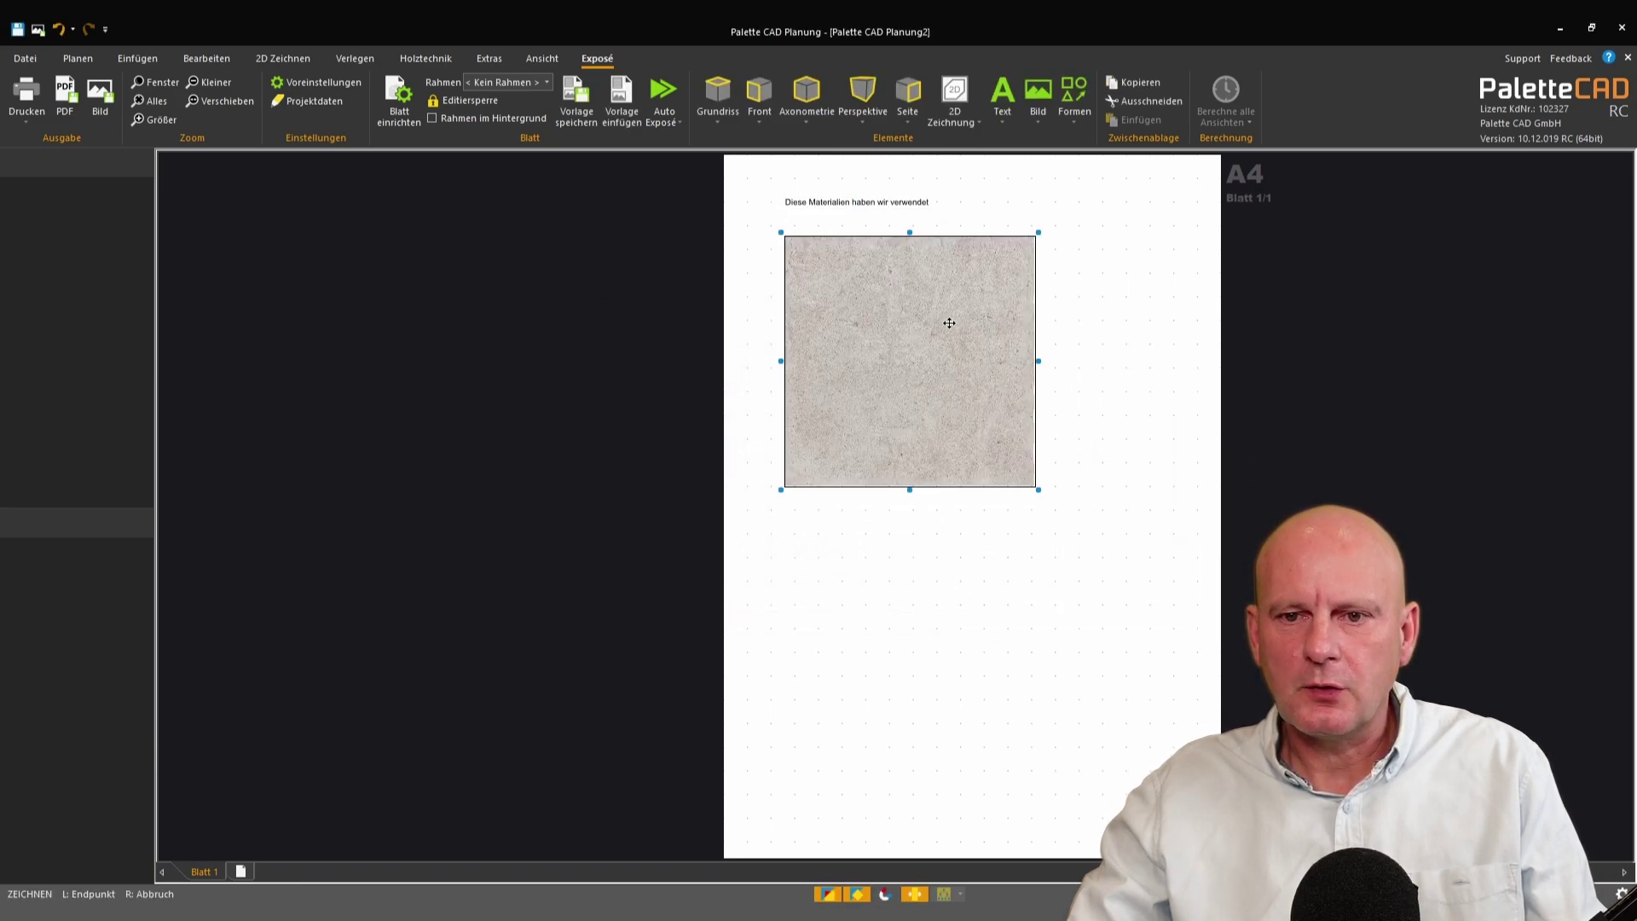
{"action": "left_click", "coordinate": [1037, 487]}
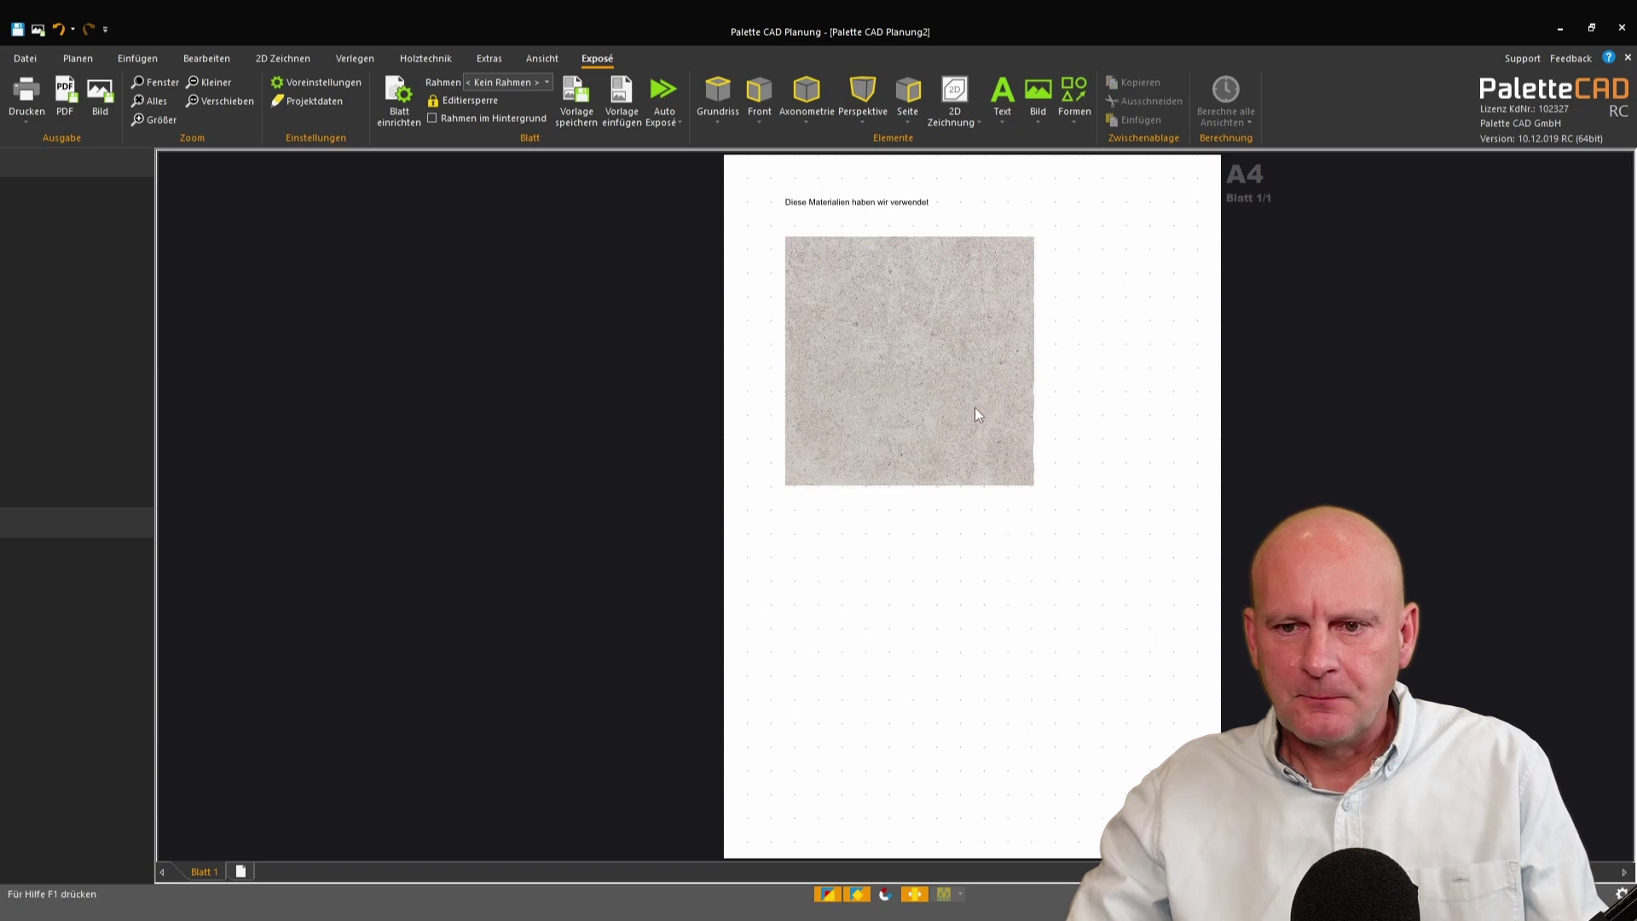
{"action": "left_click", "coordinate": [1022, 474]}
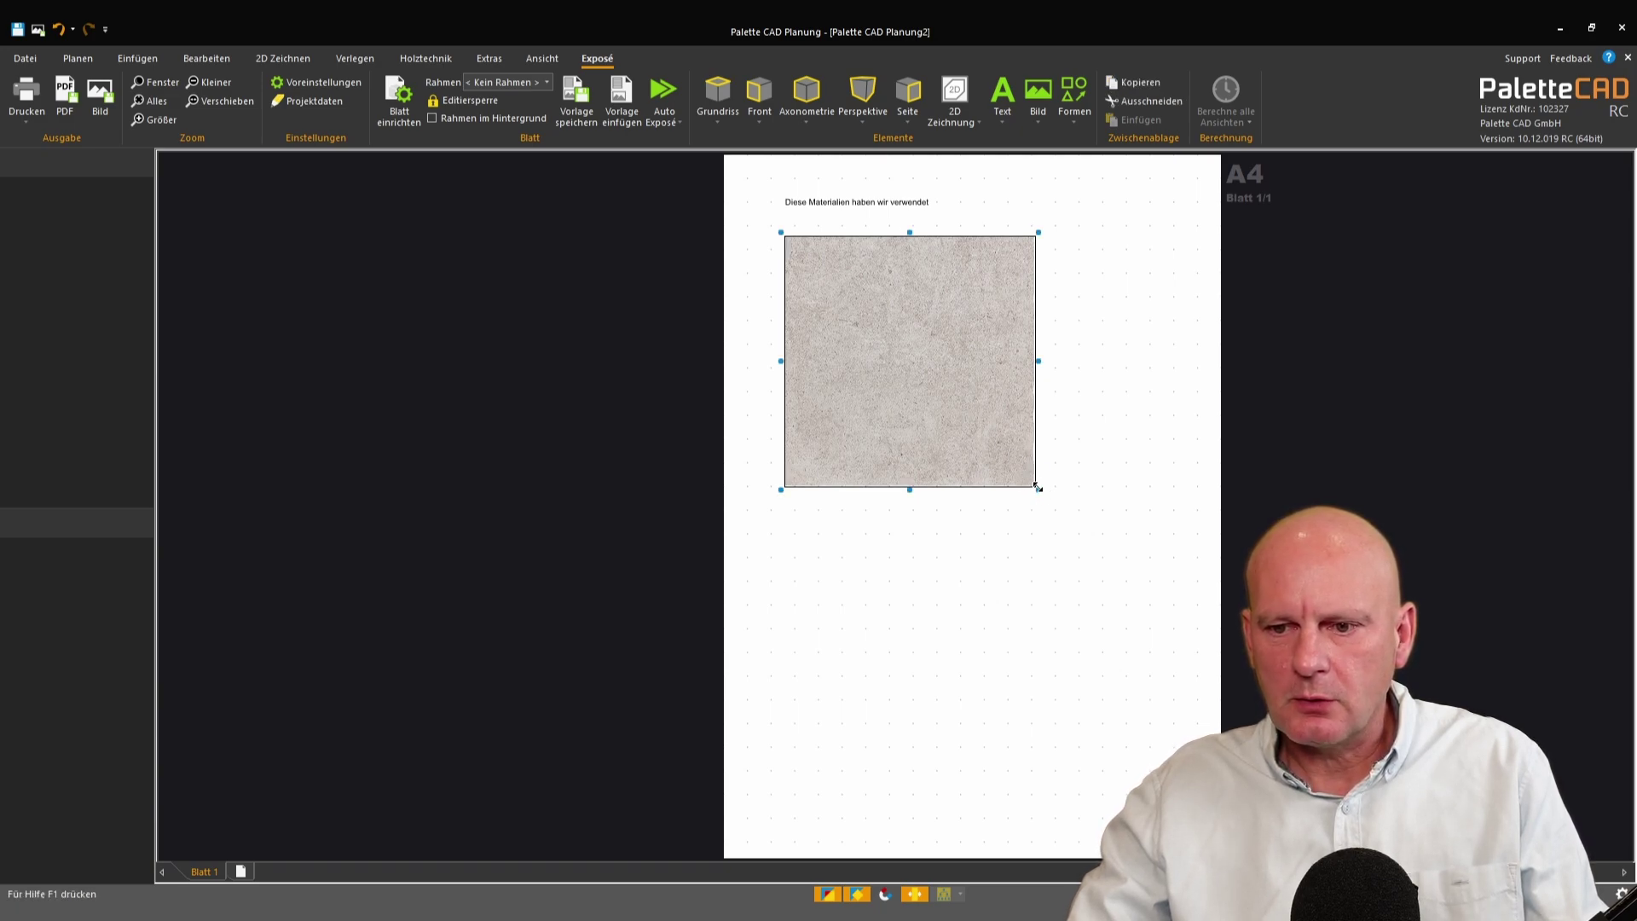
{"action": "left_click_drag", "start_coordinate": [968, 407], "coordinate": [924, 395]}
{"action": "left_click", "coordinate": [868, 203]}
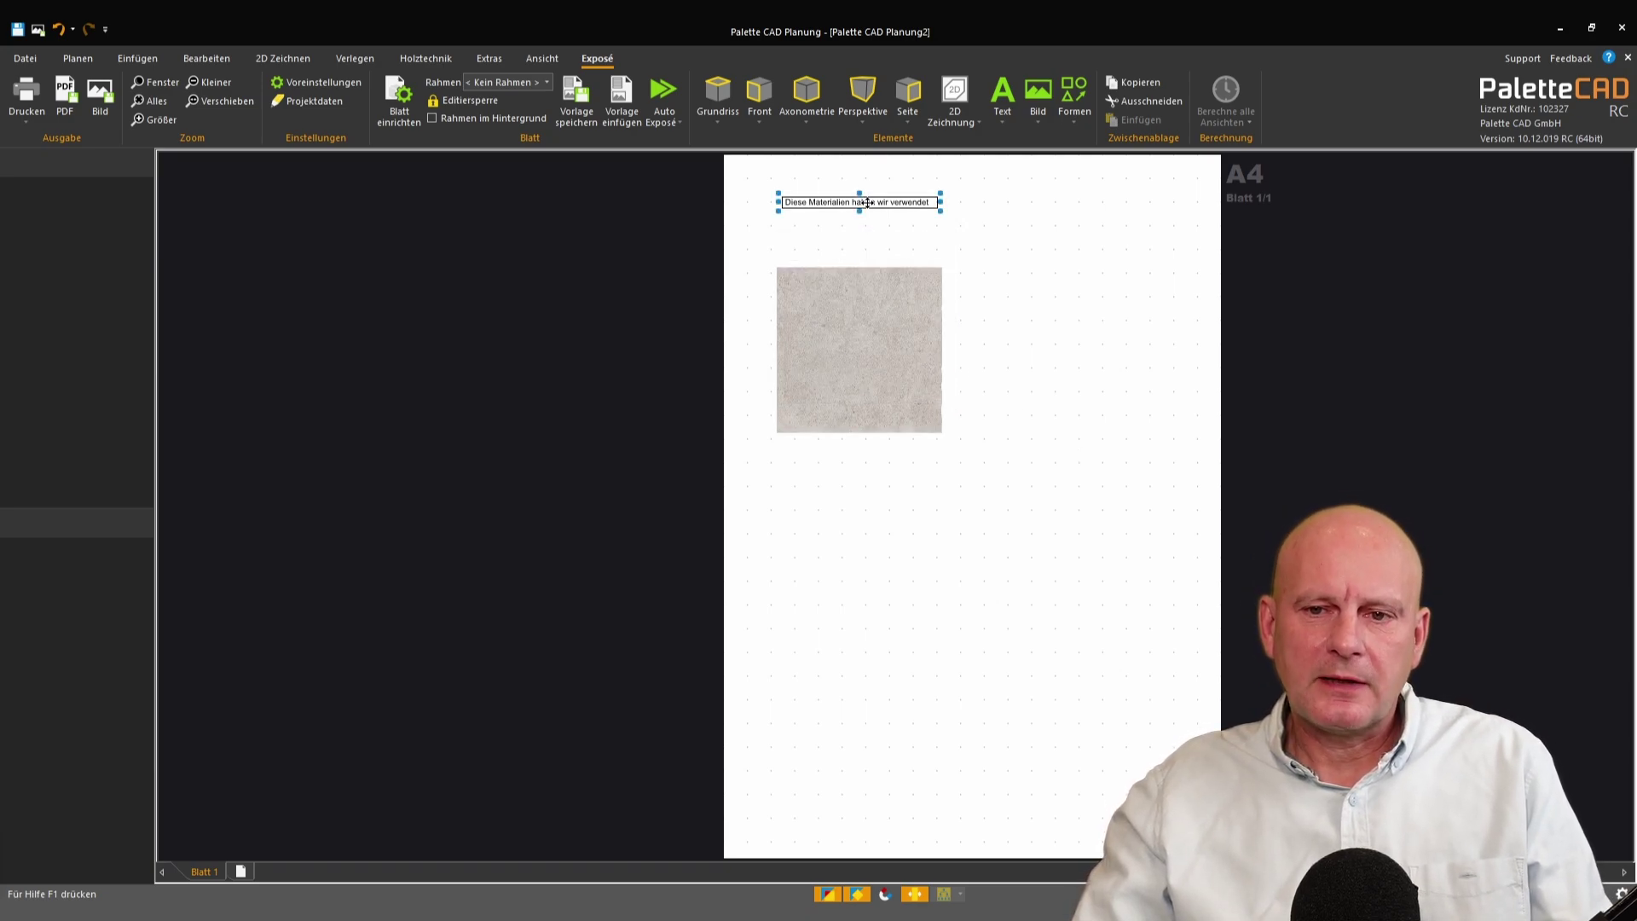
Step: Fit the heading's text box to its content
{"action": "right_click", "coordinate": [867, 203]}
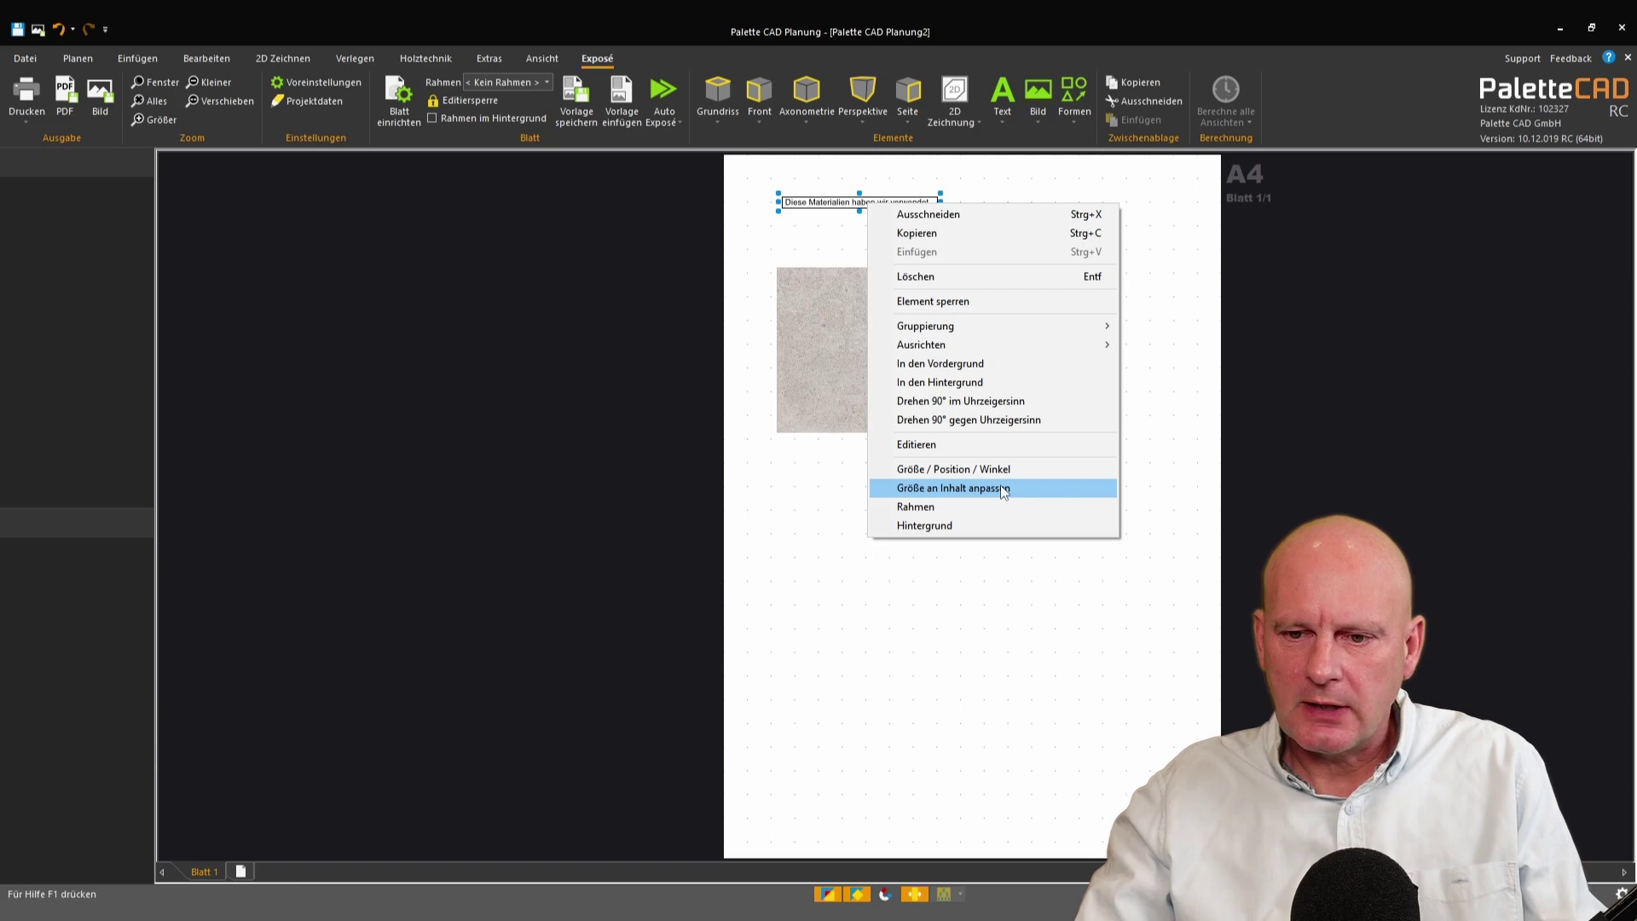
{"action": "left_click", "coordinate": [1003, 493]}
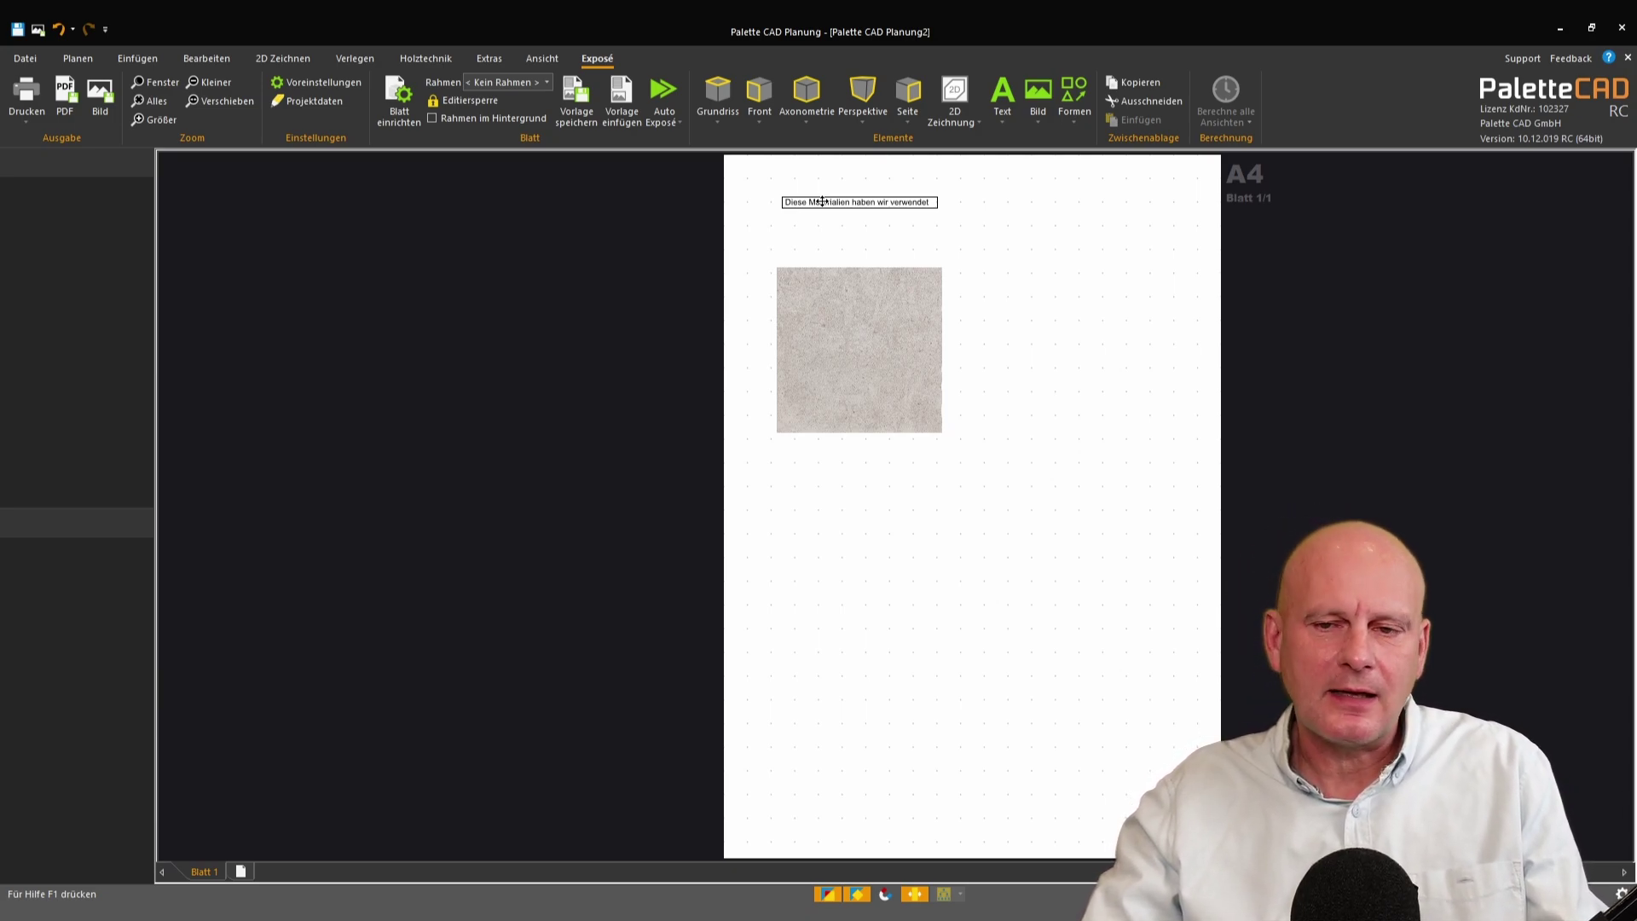
{"action": "right_click", "coordinate": [823, 202]}
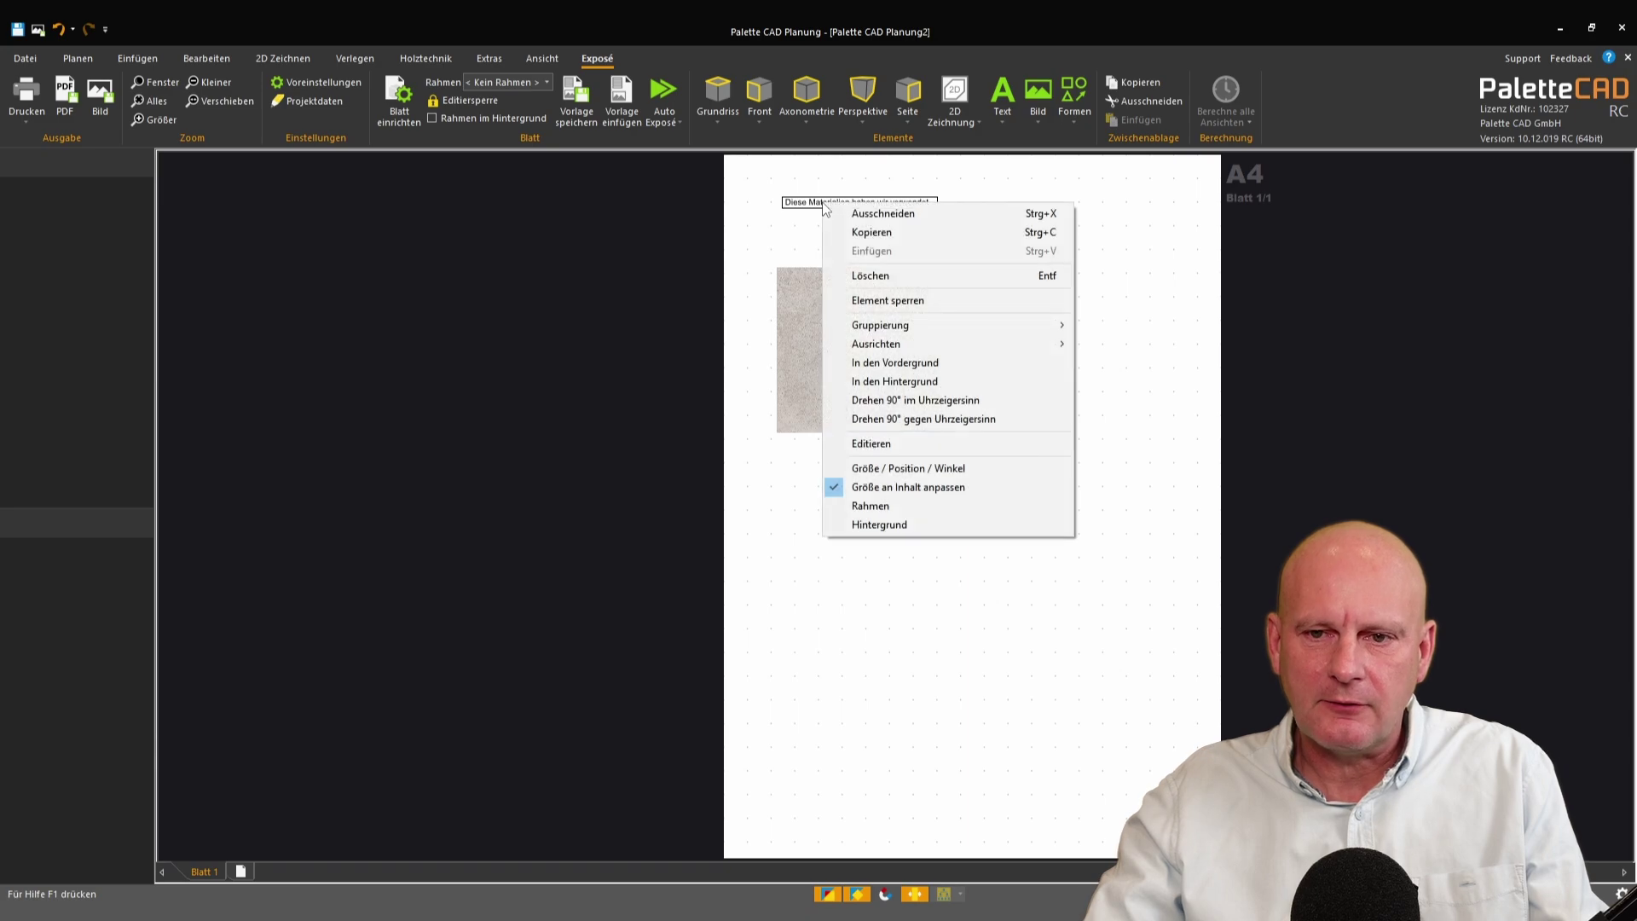
{"action": "left_click", "coordinate": [796, 203]}
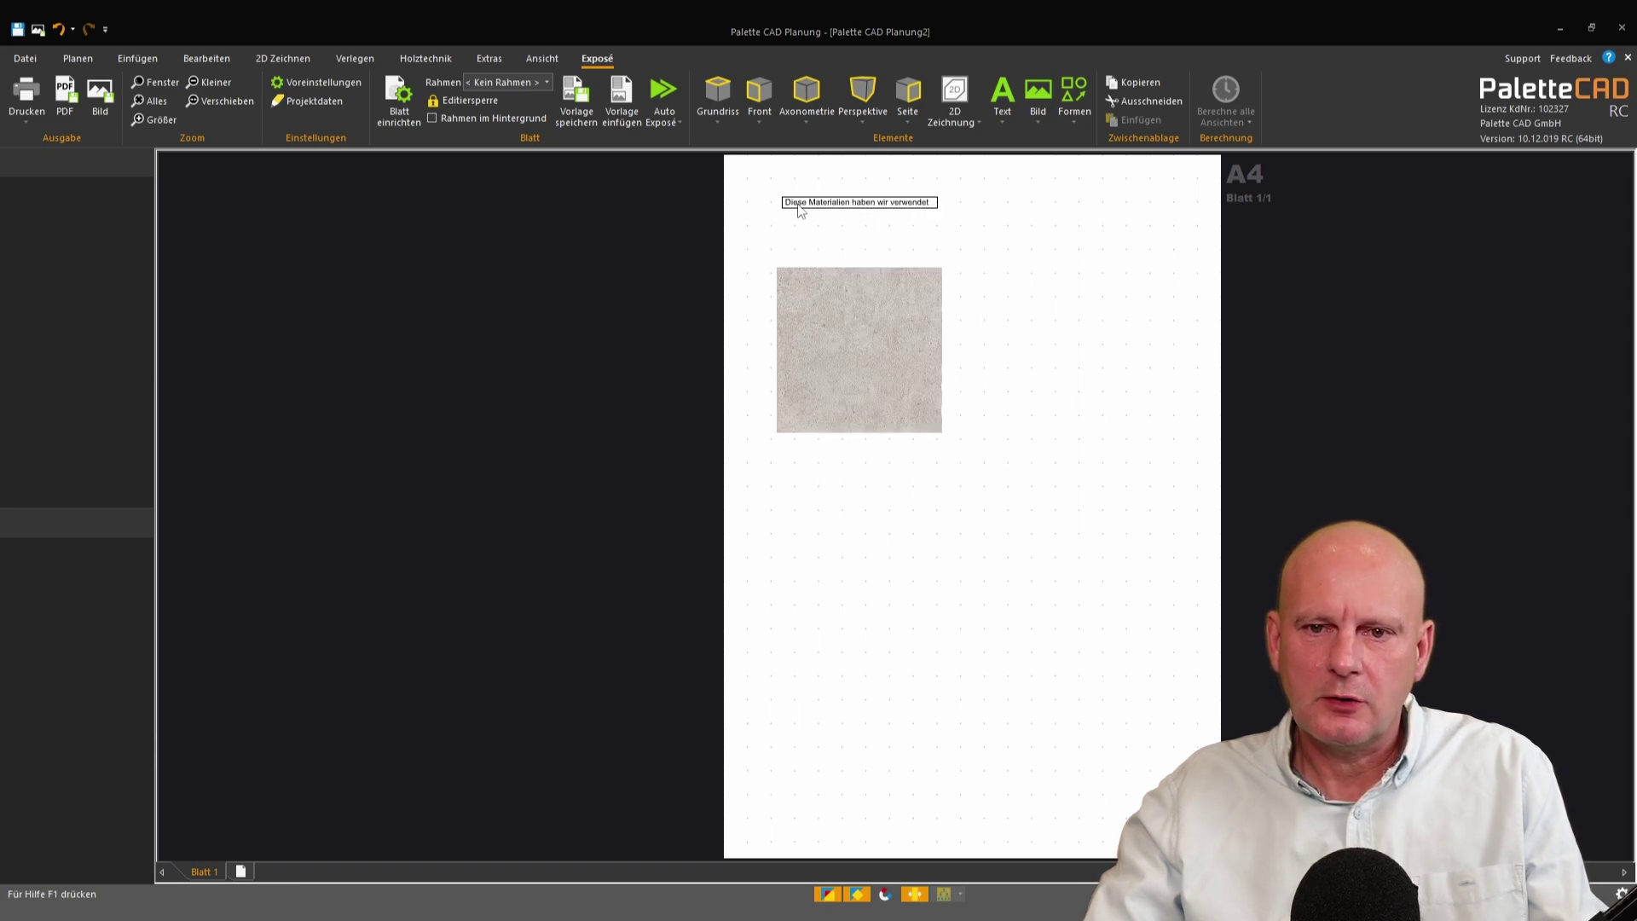
Step: Add the second line 'Angebot freibleibend' under the heading
{"action": "double_click", "coordinate": [800, 204]}
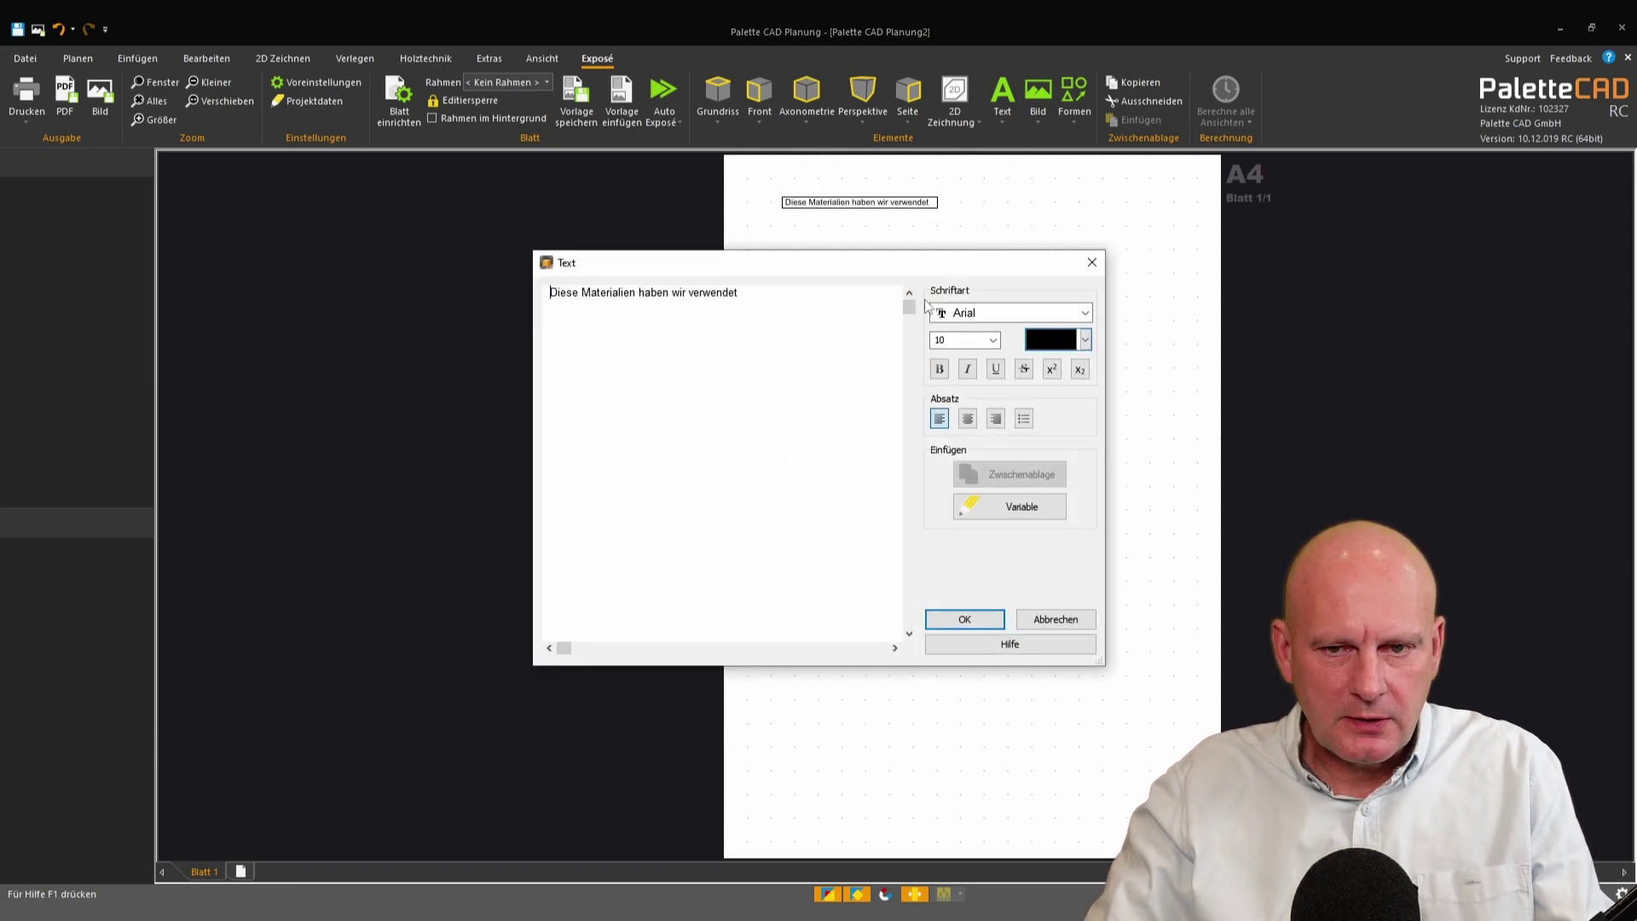
{"action": "key", "text": "Return"}
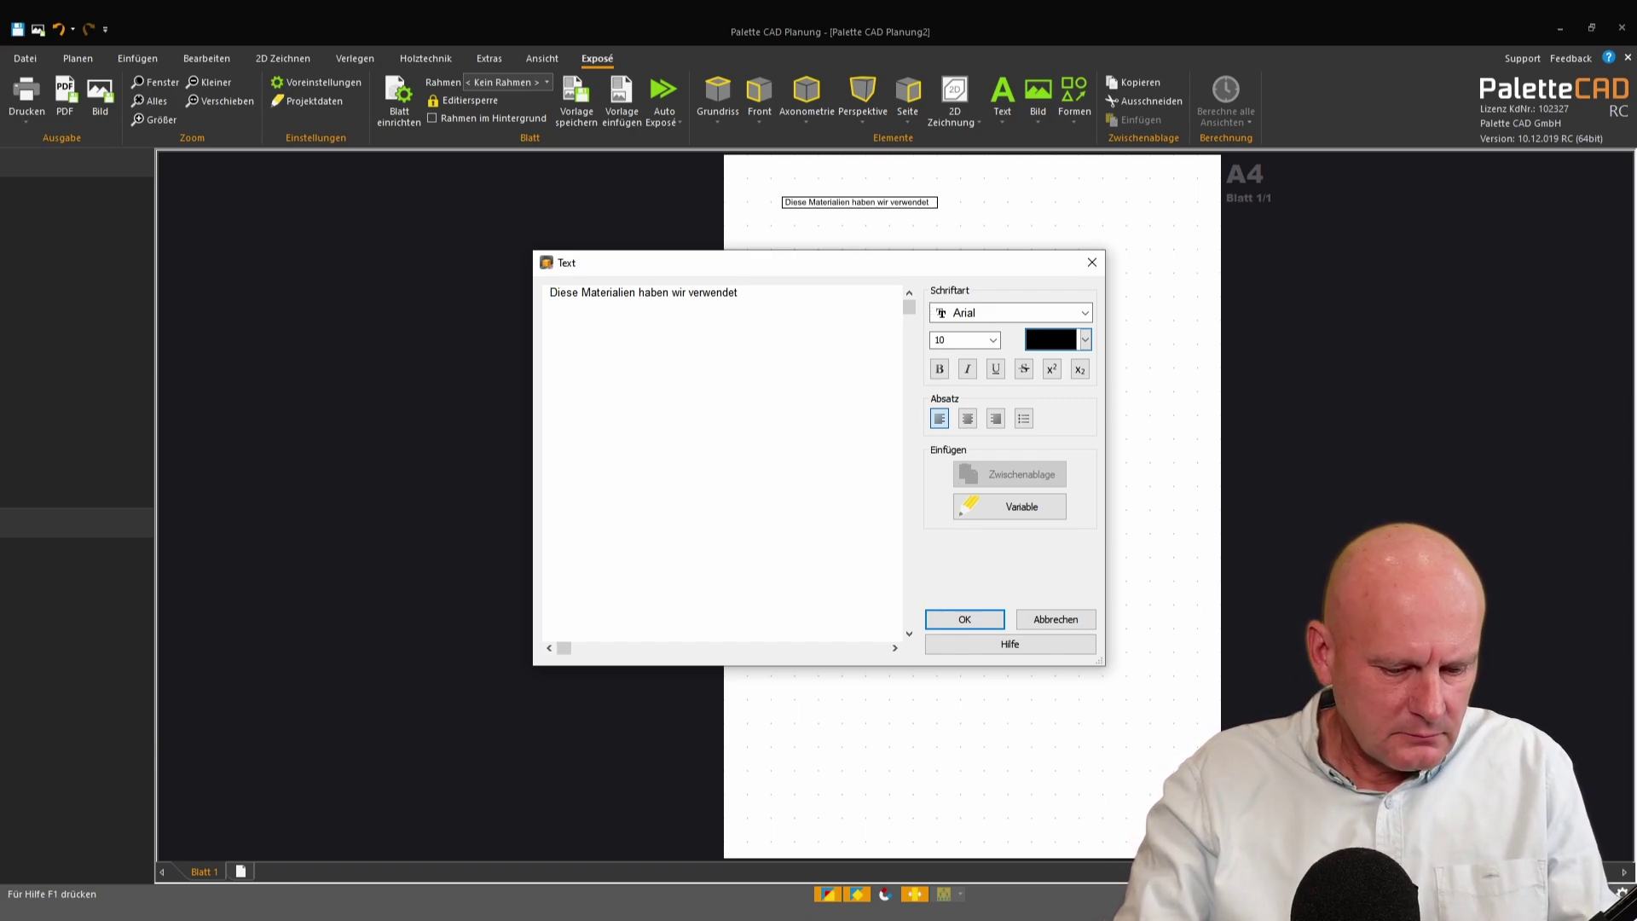
{"action": "type", "text": "Angebot frei"}
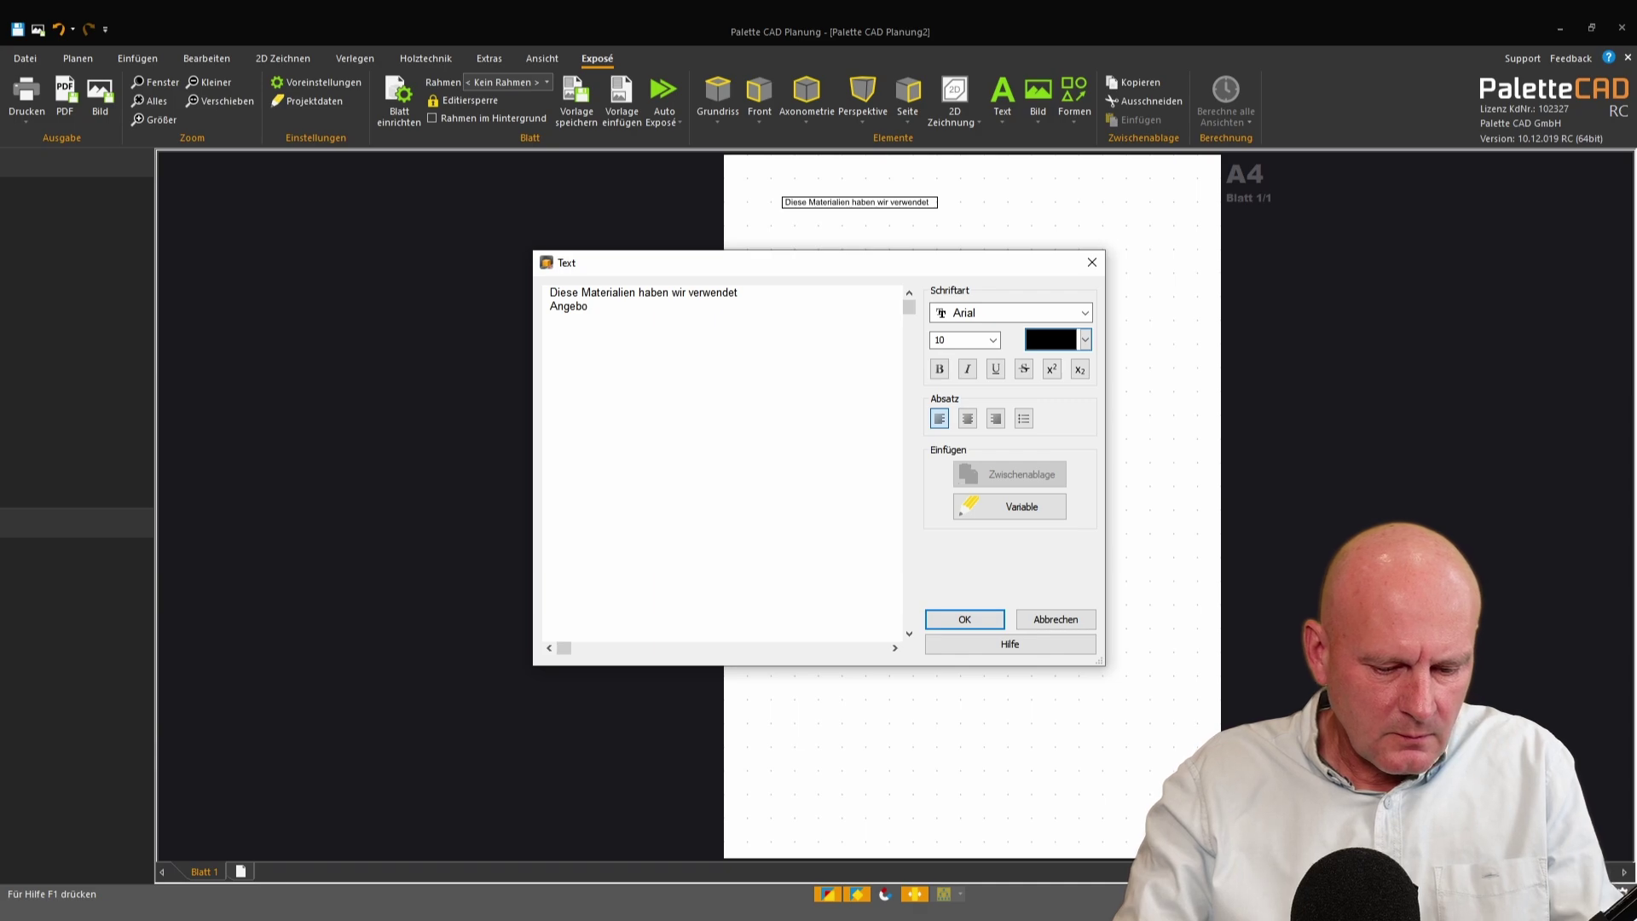
{"action": "type", "text": "blei"}
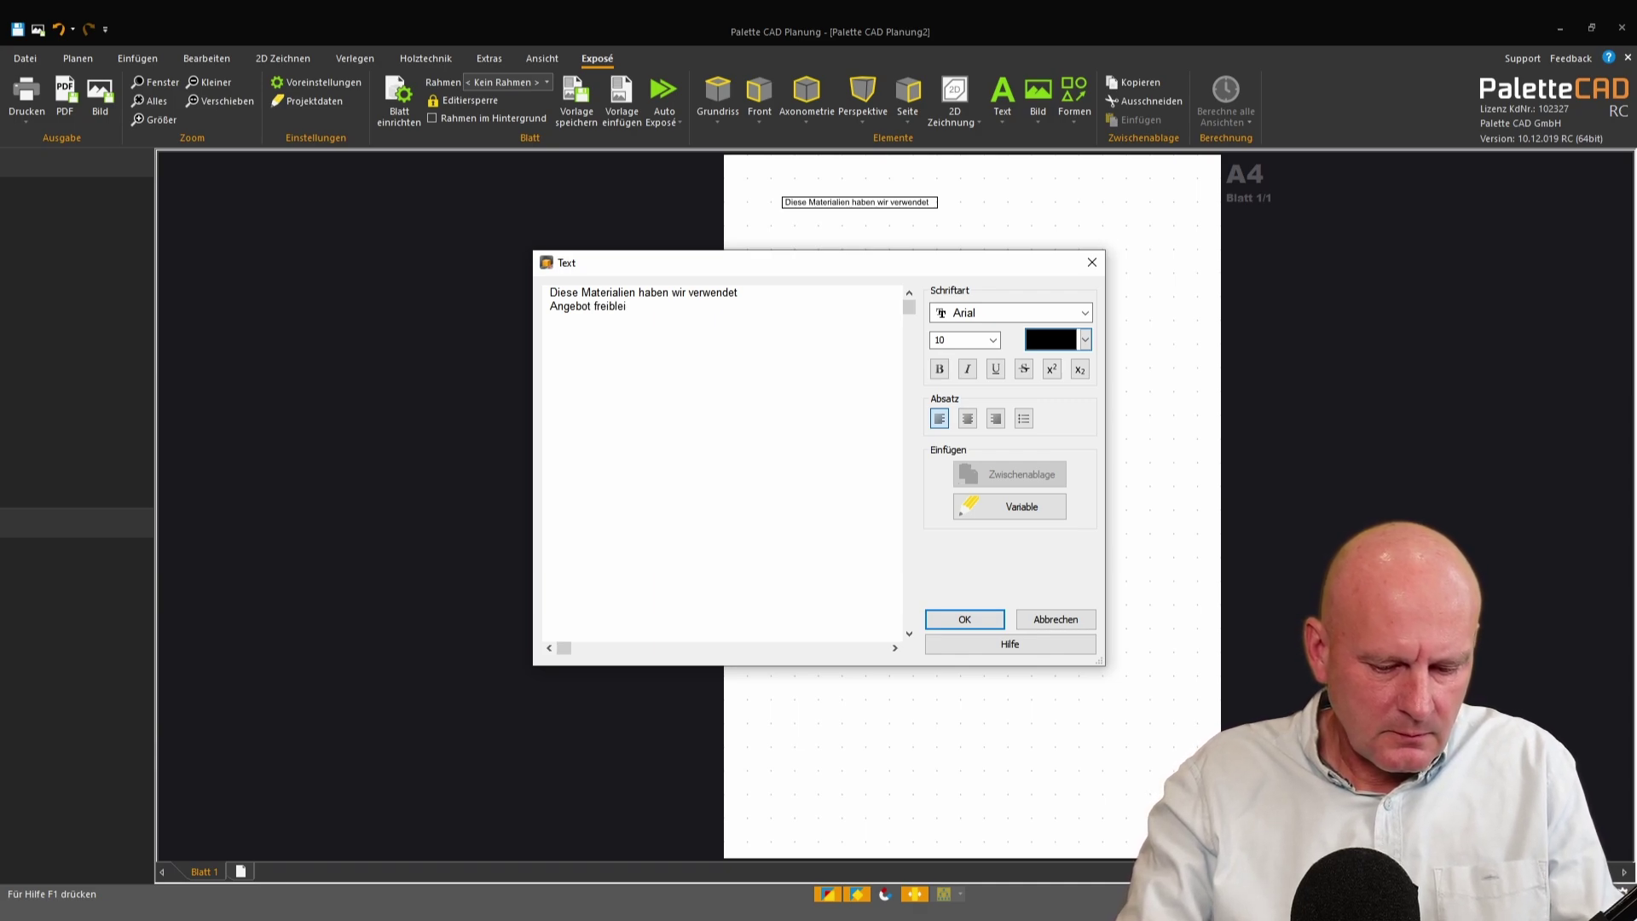
{"action": "type", "text": "bend"}
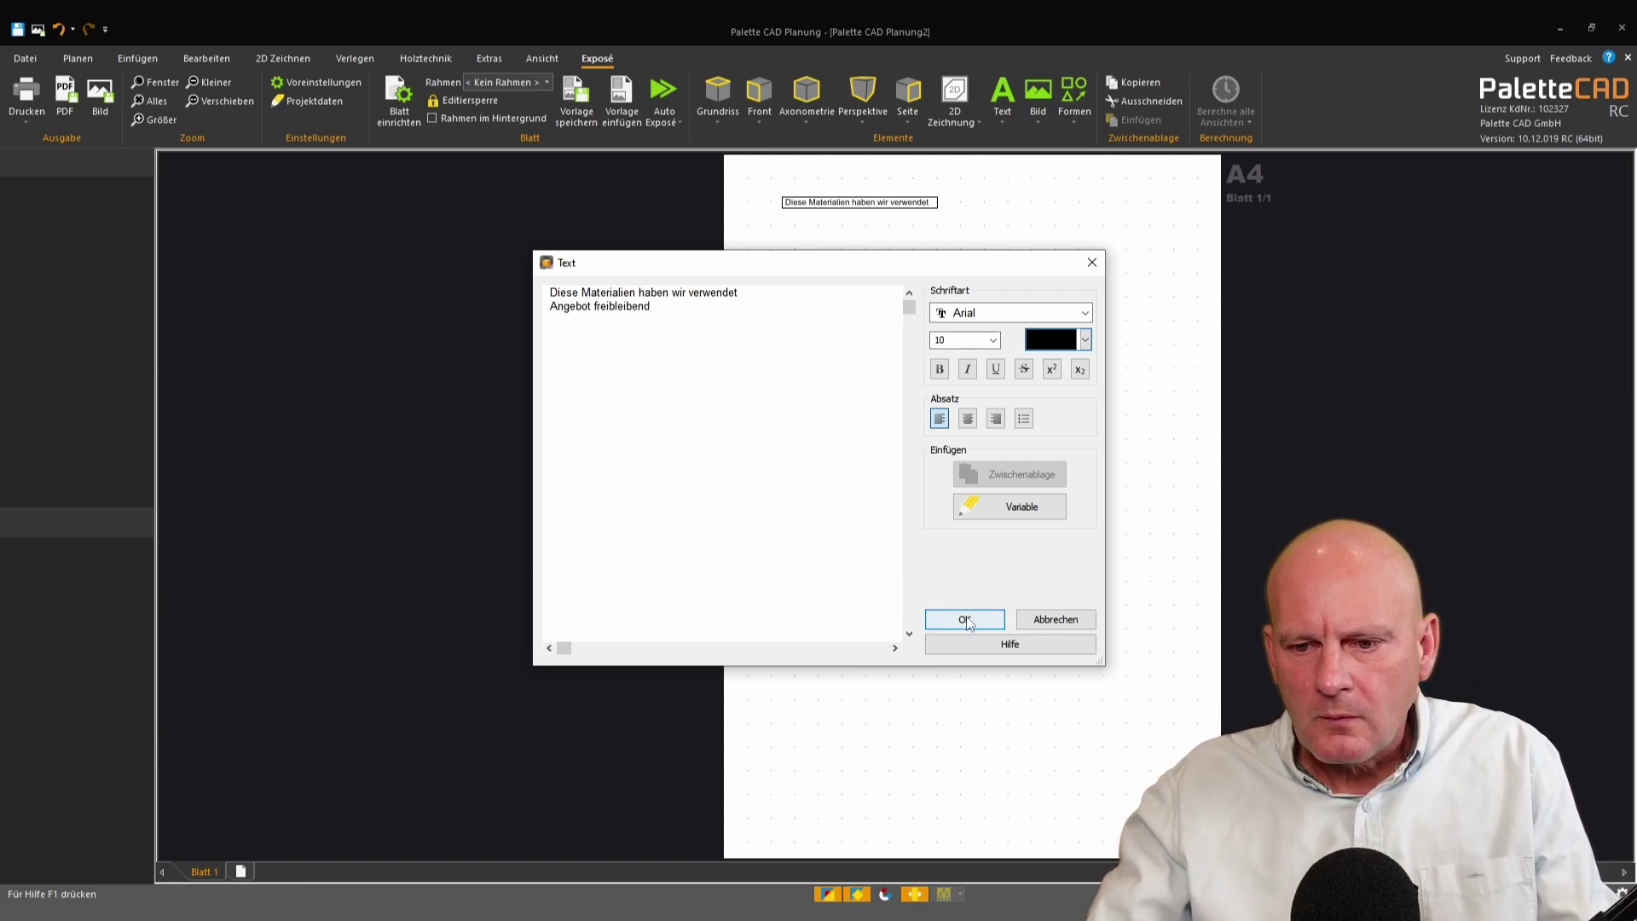
{"action": "left_click", "coordinate": [966, 620]}
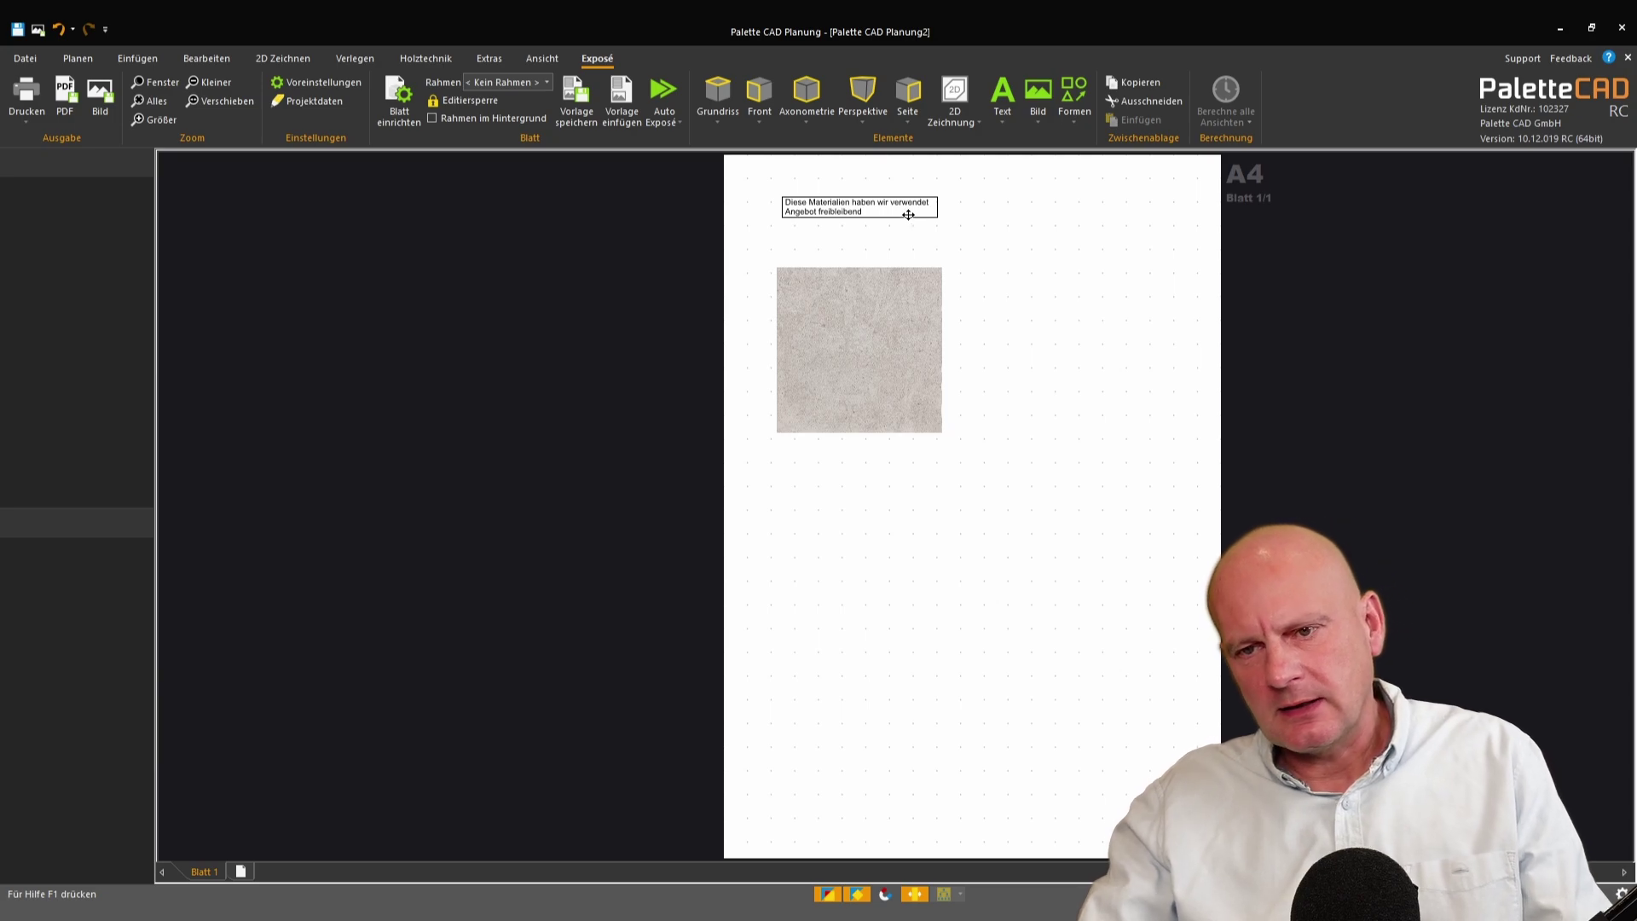
{"action": "right_click", "coordinate": [858, 210]}
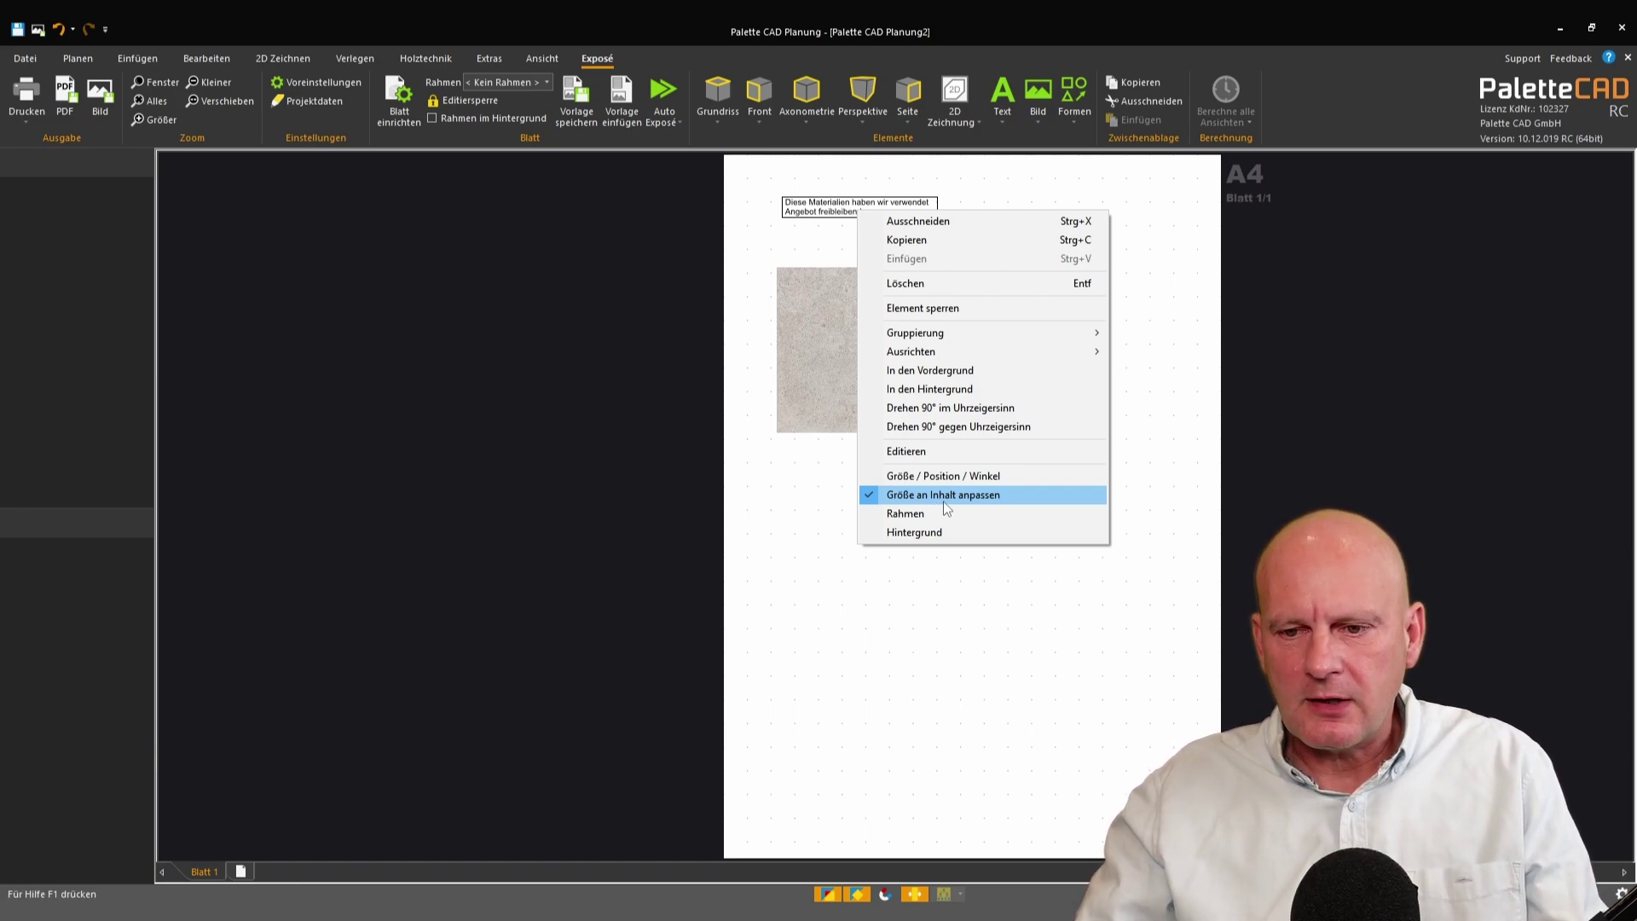
Step: Refit the heading box to two lines and centre the small tile picture over the large one
{"action": "left_click", "coordinate": [483, 304]}
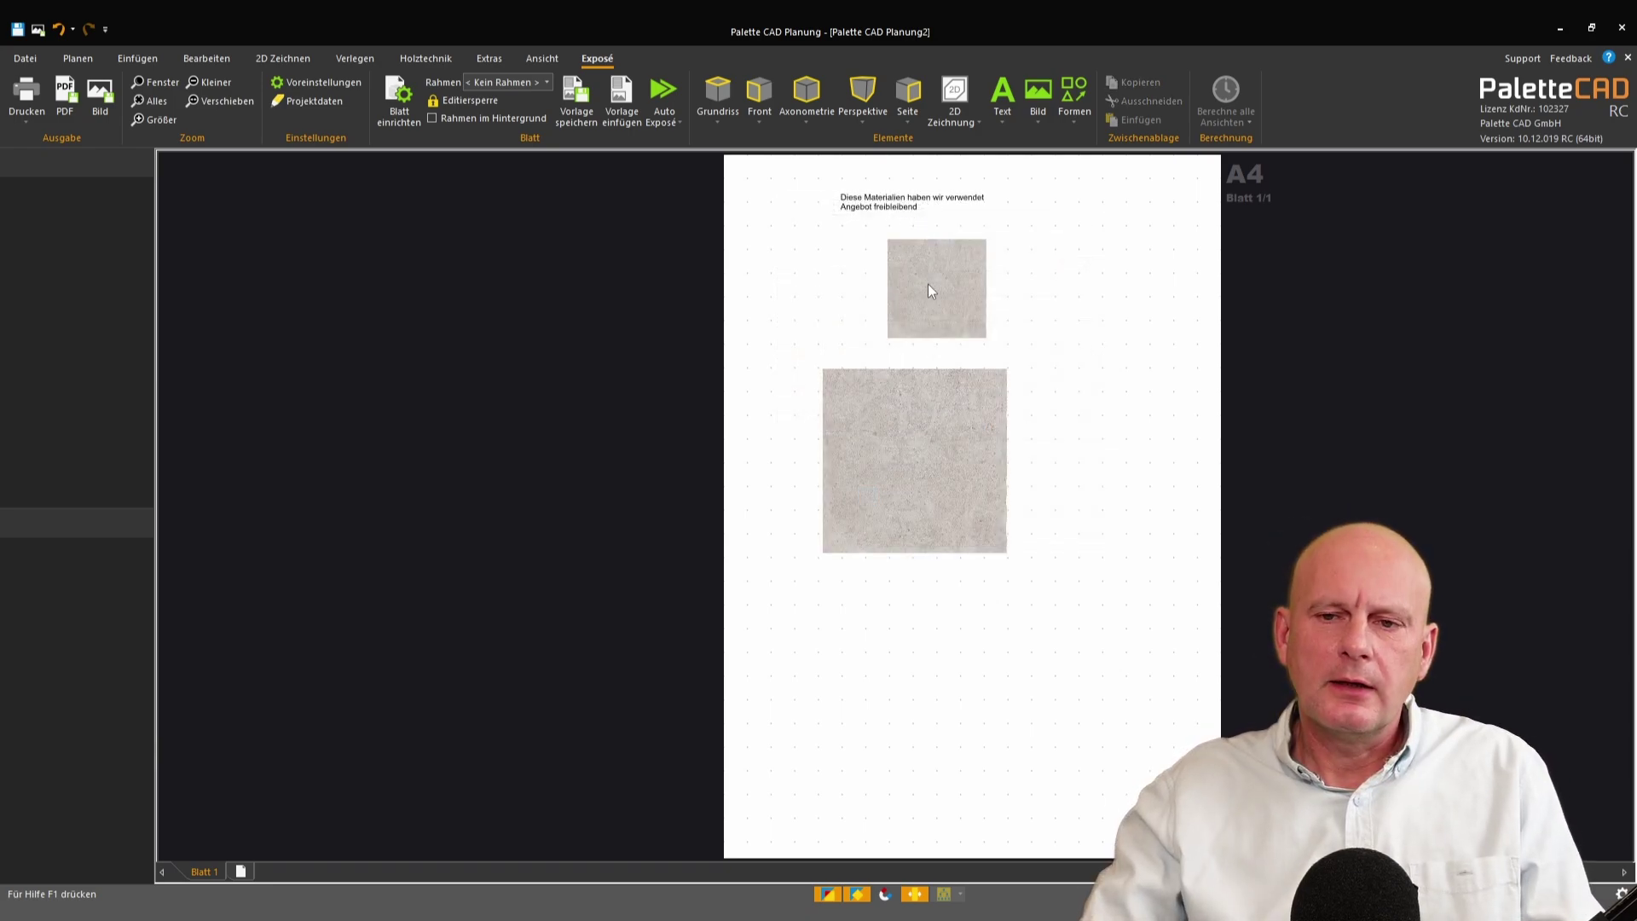
{"action": "left_click", "coordinate": [926, 207]}
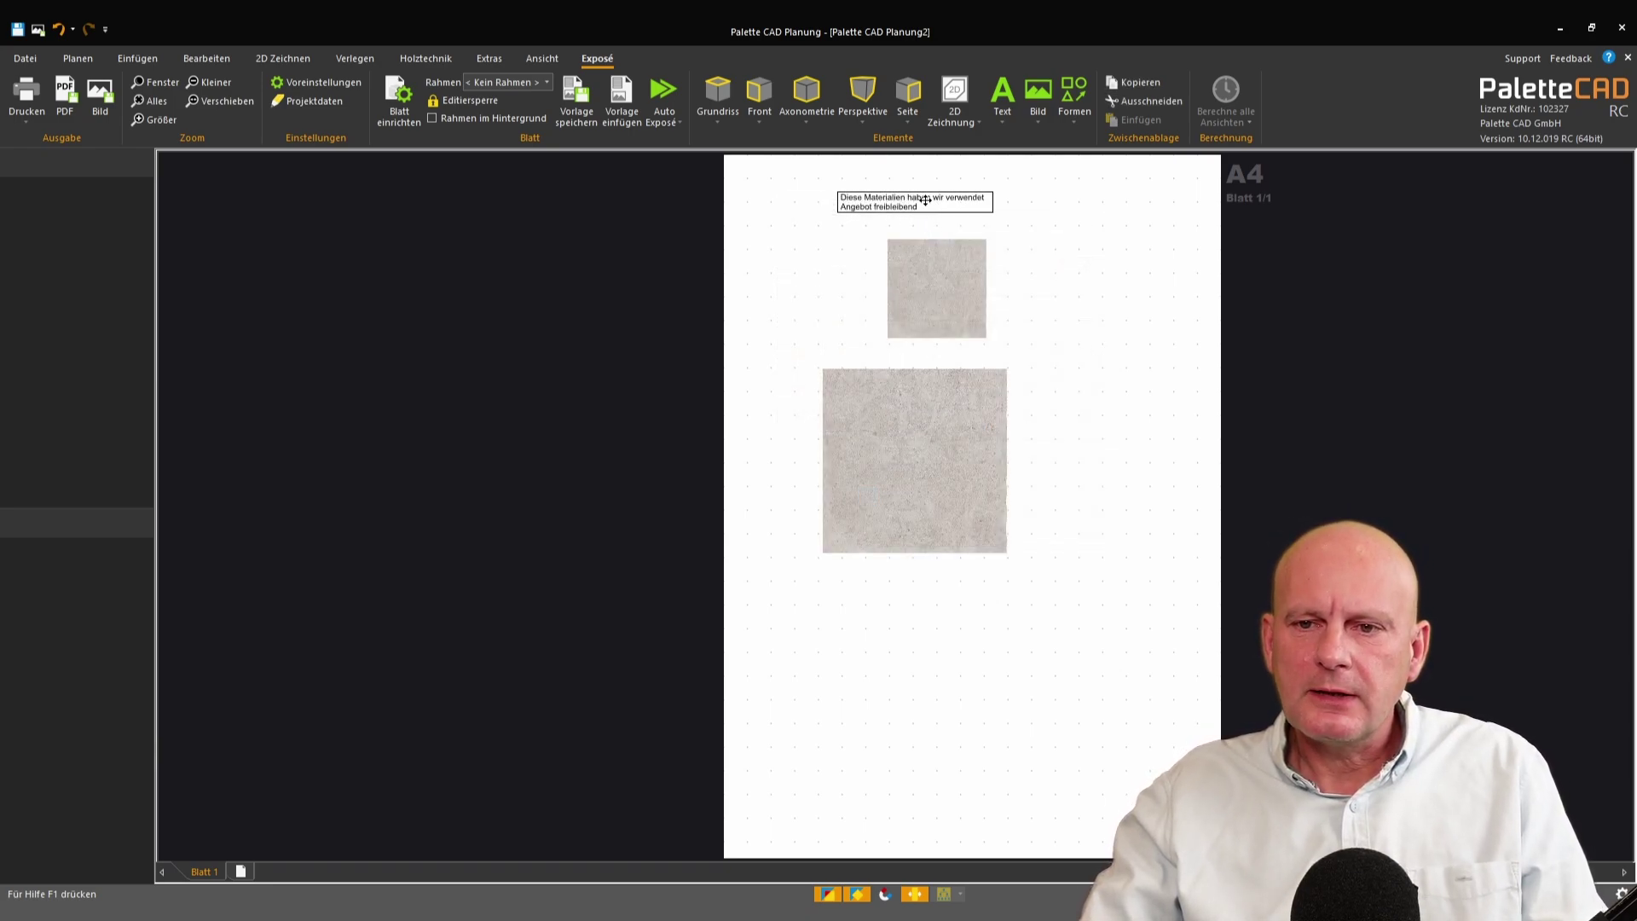
{"action": "left_click", "coordinate": [952, 286], "text": "ctrl"}
{"action": "left_click", "coordinate": [938, 440], "text": "ctrl"}
{"action": "right_click", "coordinate": [939, 440]}
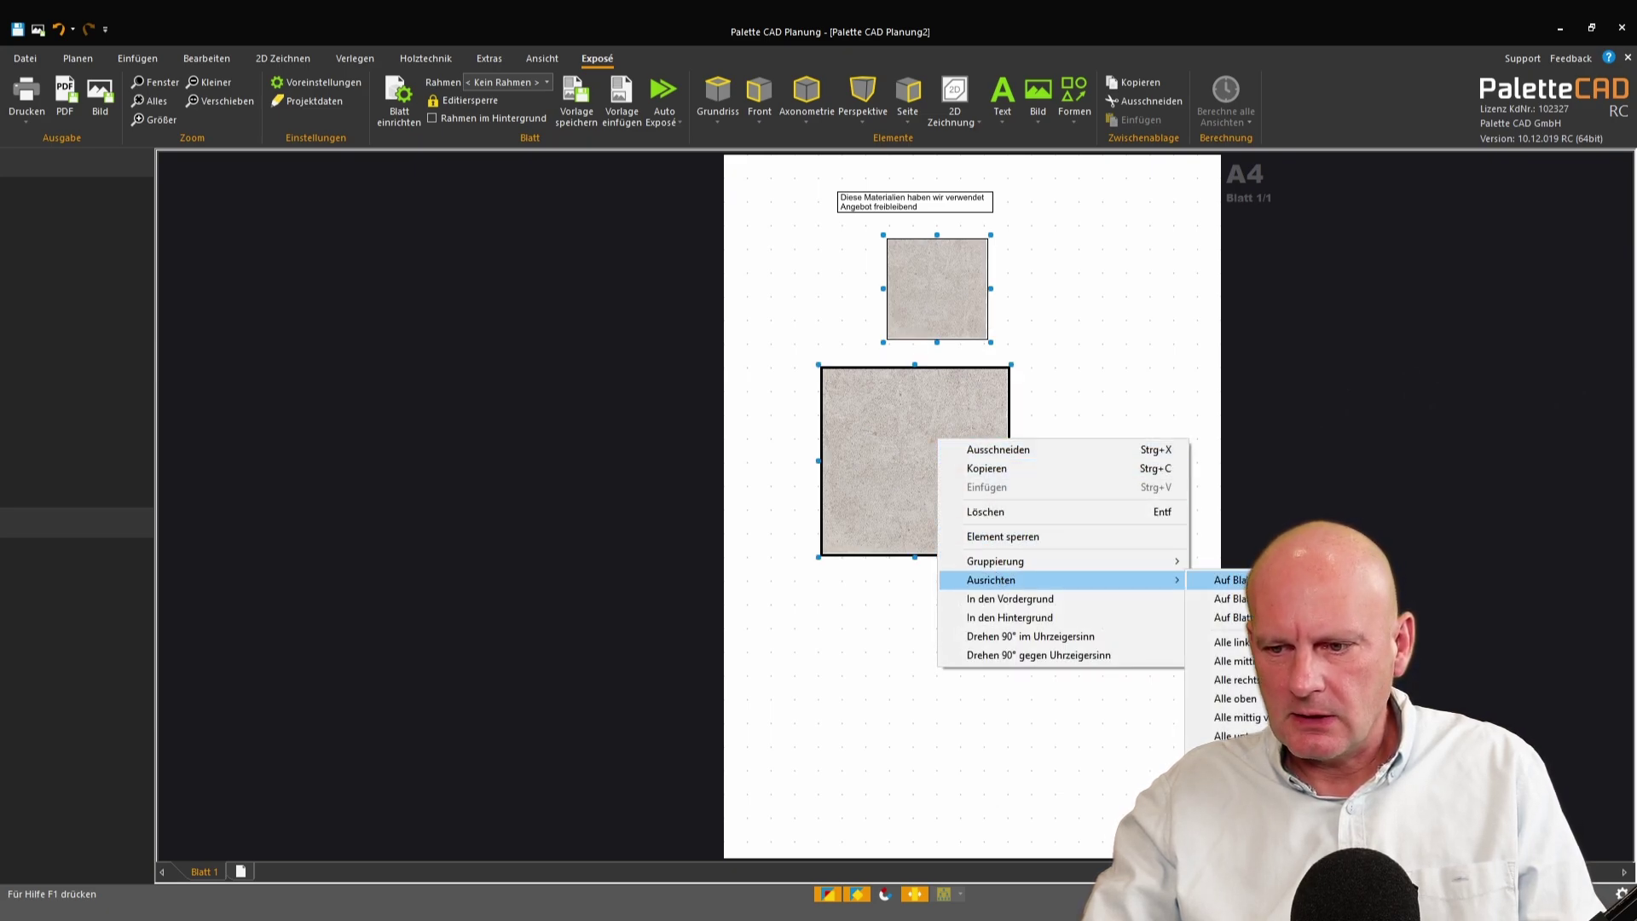
{"action": "mouse_move", "coordinate": [1058, 580]}
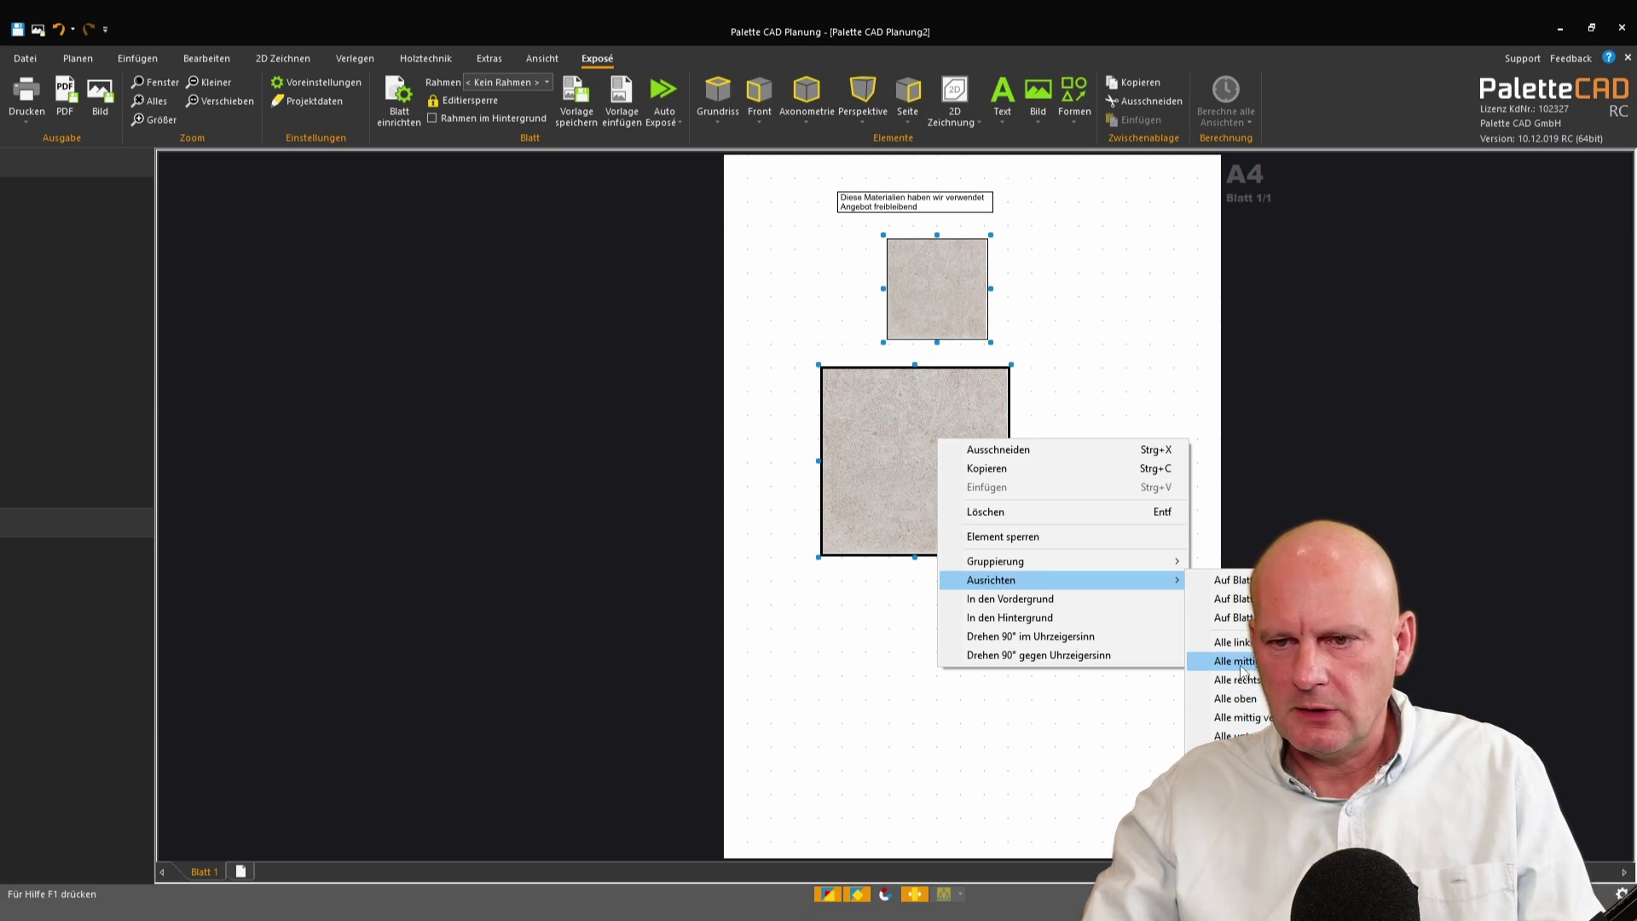
{"action": "left_click", "coordinate": [1239, 662]}
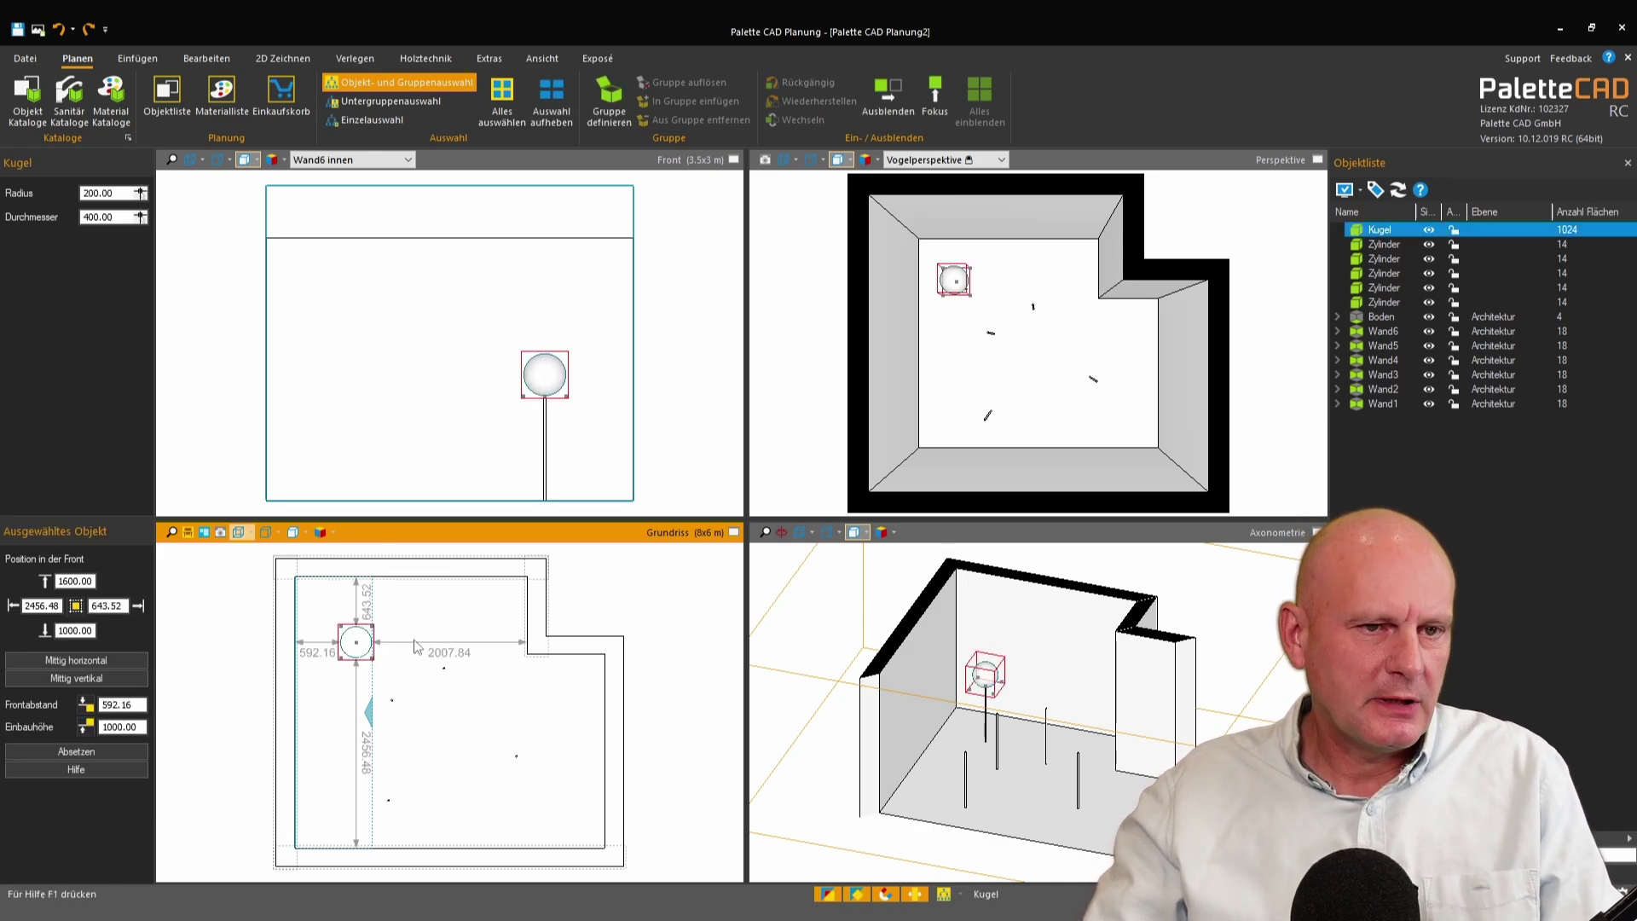
Step: Copy the sphere from its centre onto four more posts around the room
{"action": "left_click", "coordinate": [366, 657]}
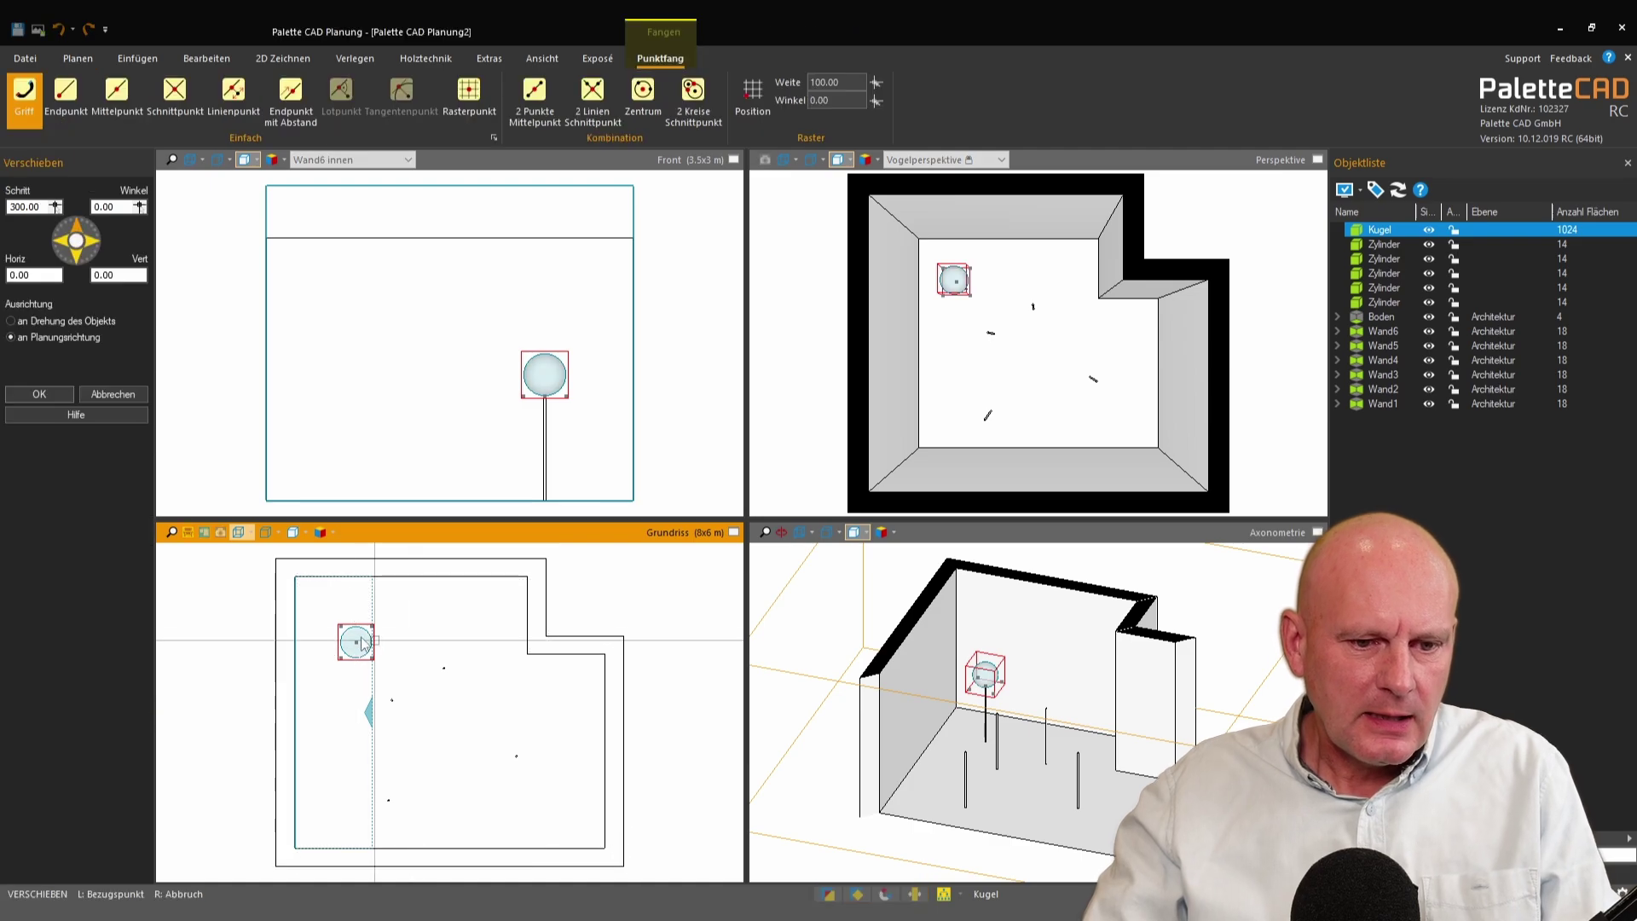
{"action": "scroll", "coordinate": [368, 659], "scroll_direction": "up", "scroll_amount": 3}
{"action": "scroll", "coordinate": [367, 660], "scroll_direction": "up", "scroll_amount": 1}
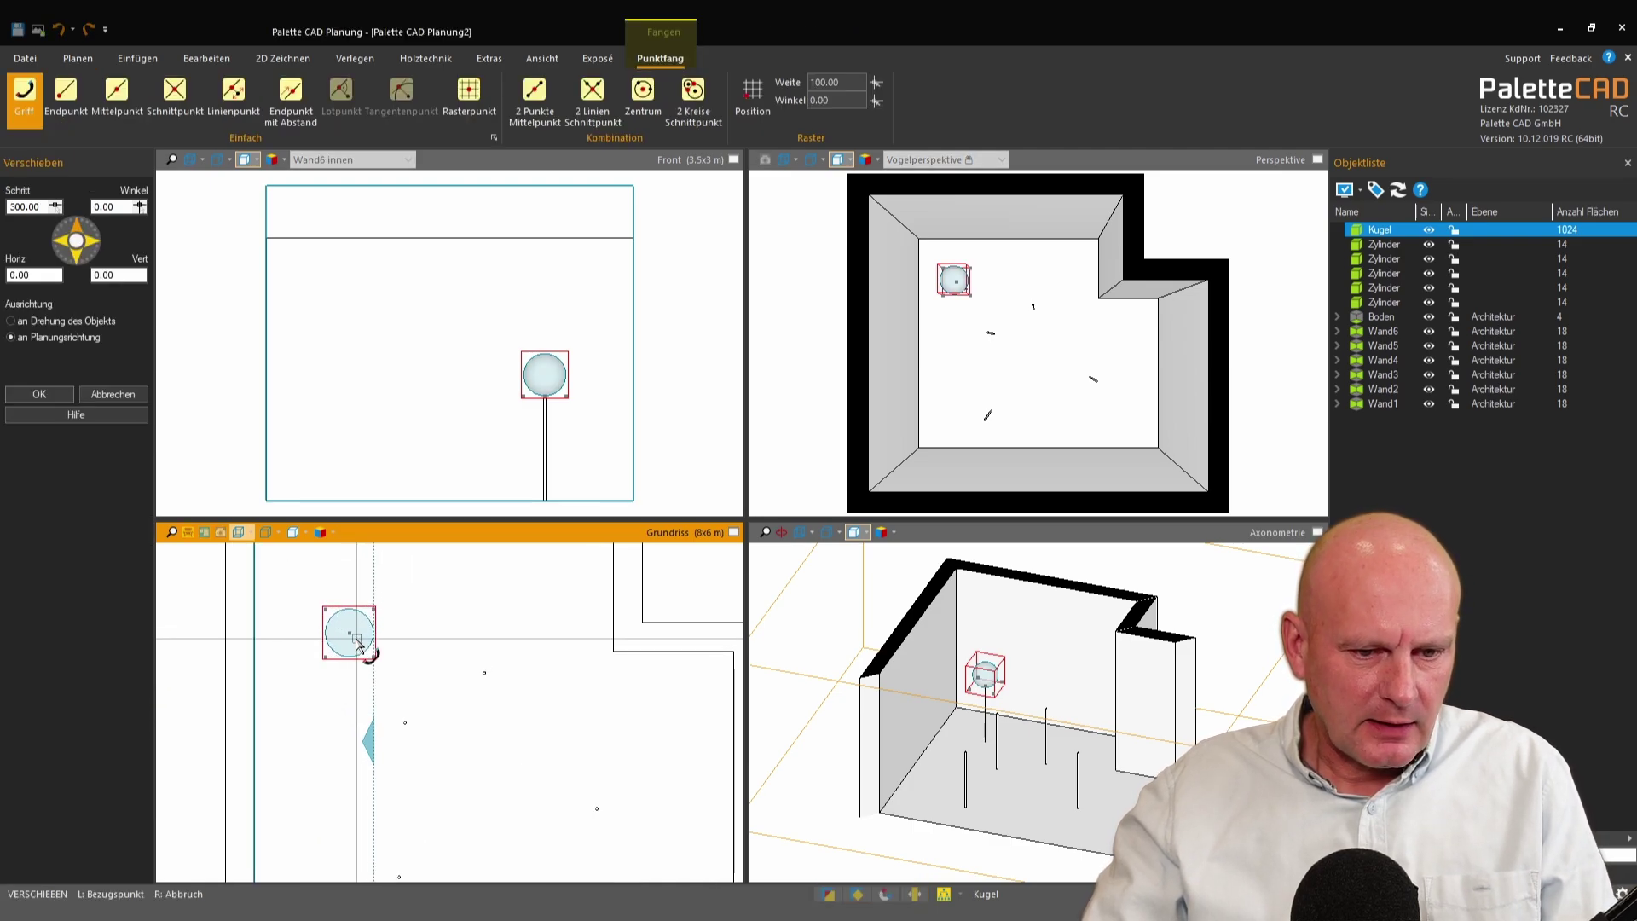
{"action": "scroll", "coordinate": [350, 638], "scroll_direction": "up", "scroll_amount": 2}
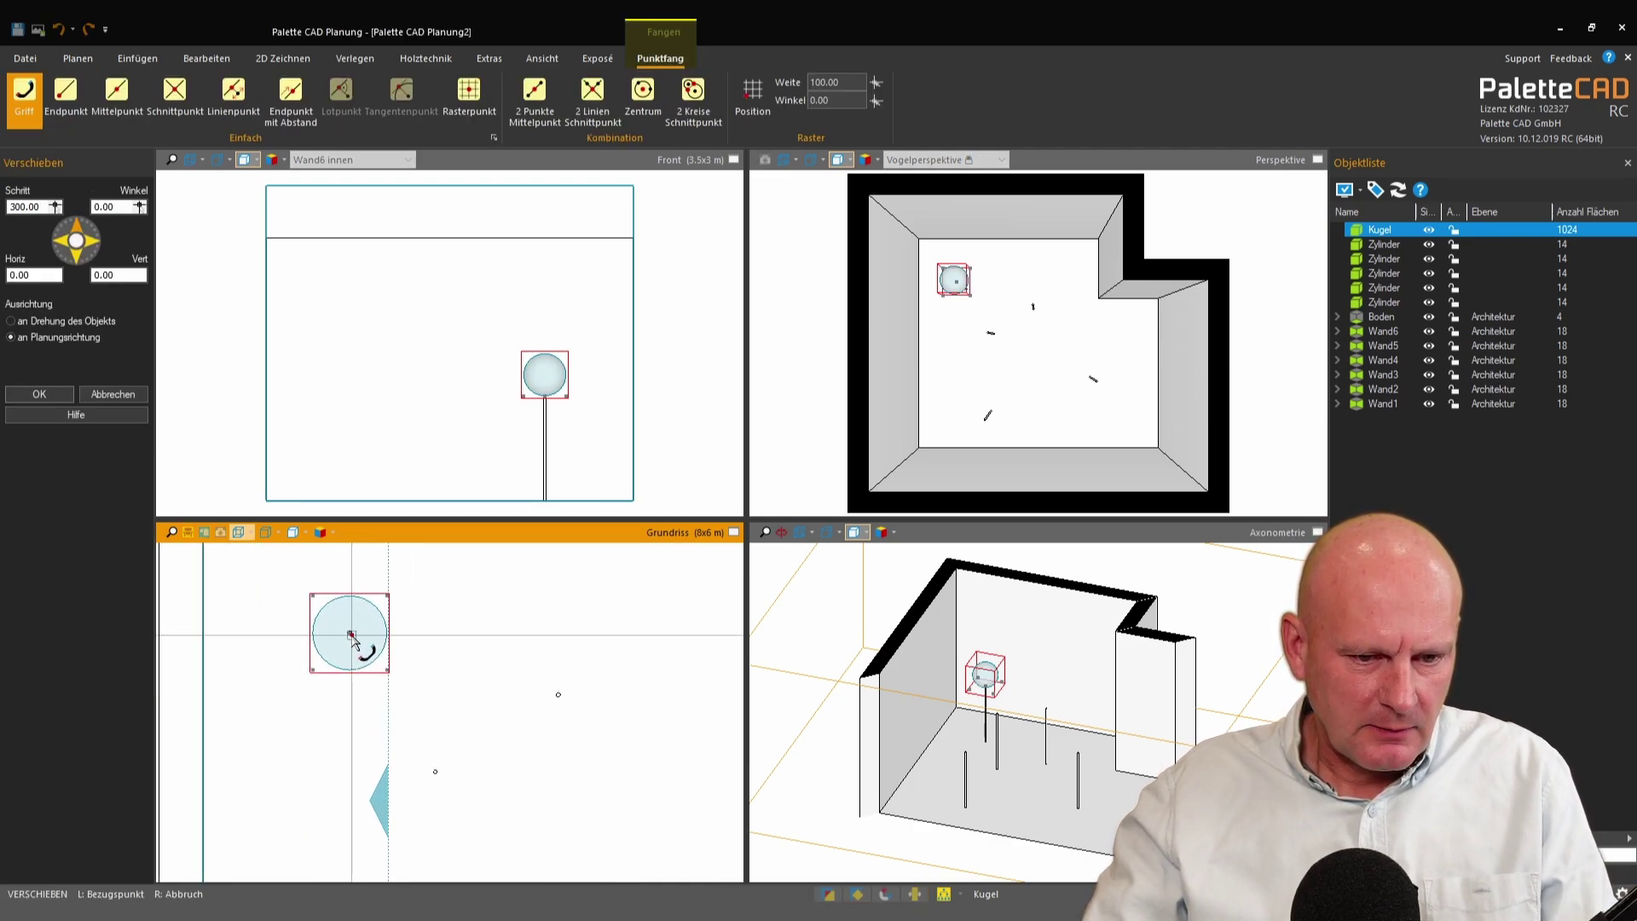
{"action": "left_click", "coordinate": [349, 632]}
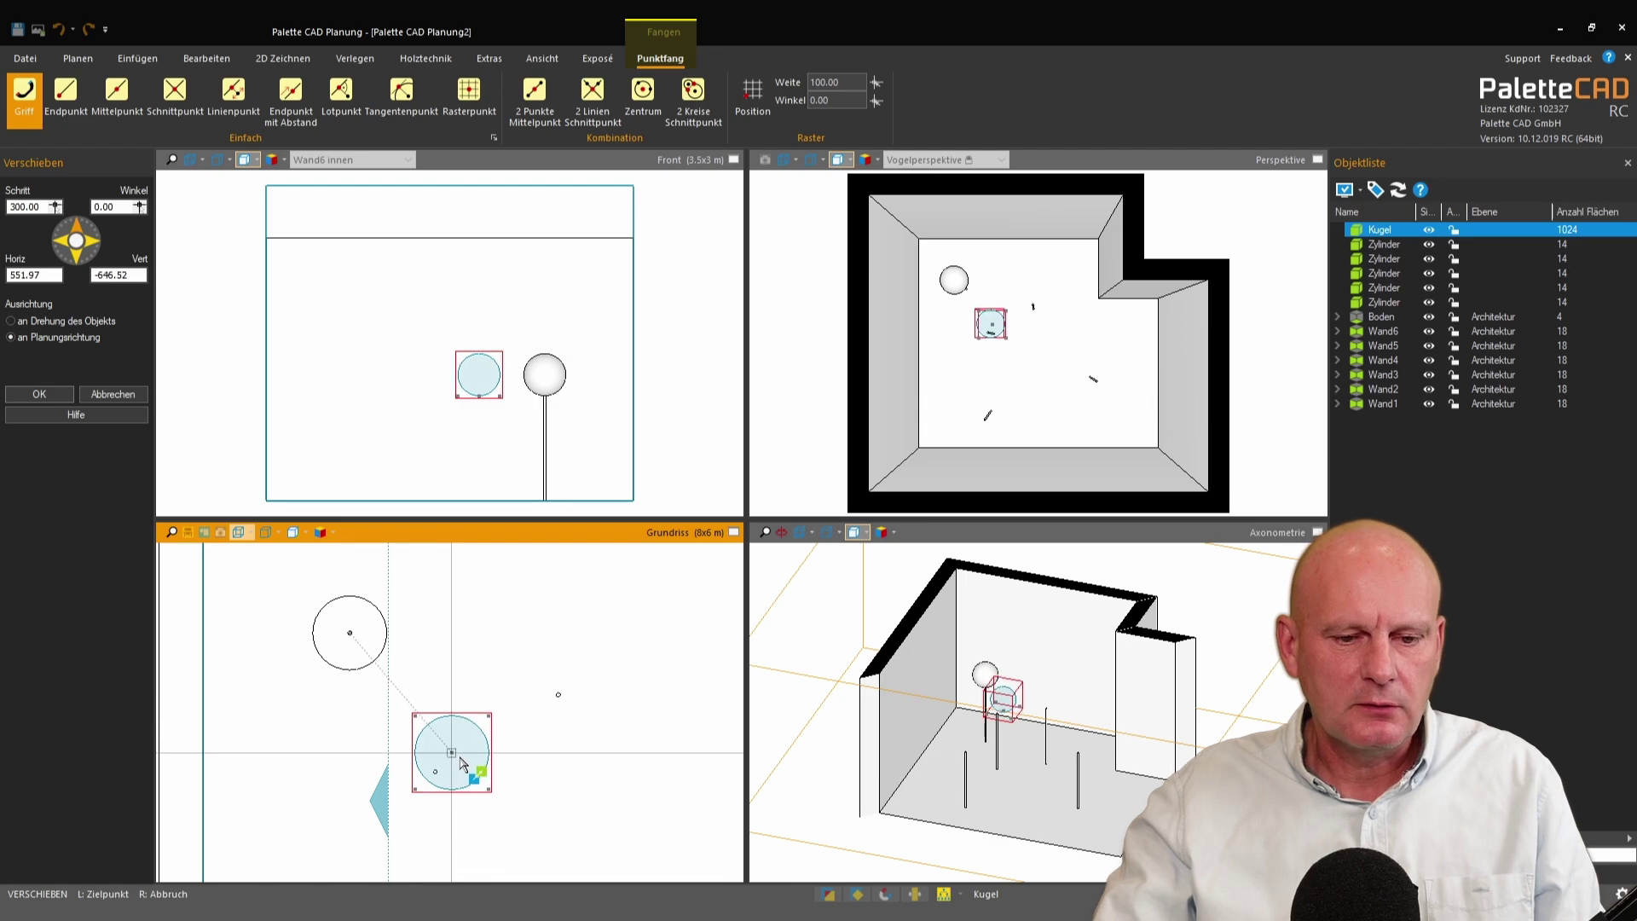
{"action": "scroll", "coordinate": [436, 773], "scroll_direction": "up", "scroll_amount": 1}
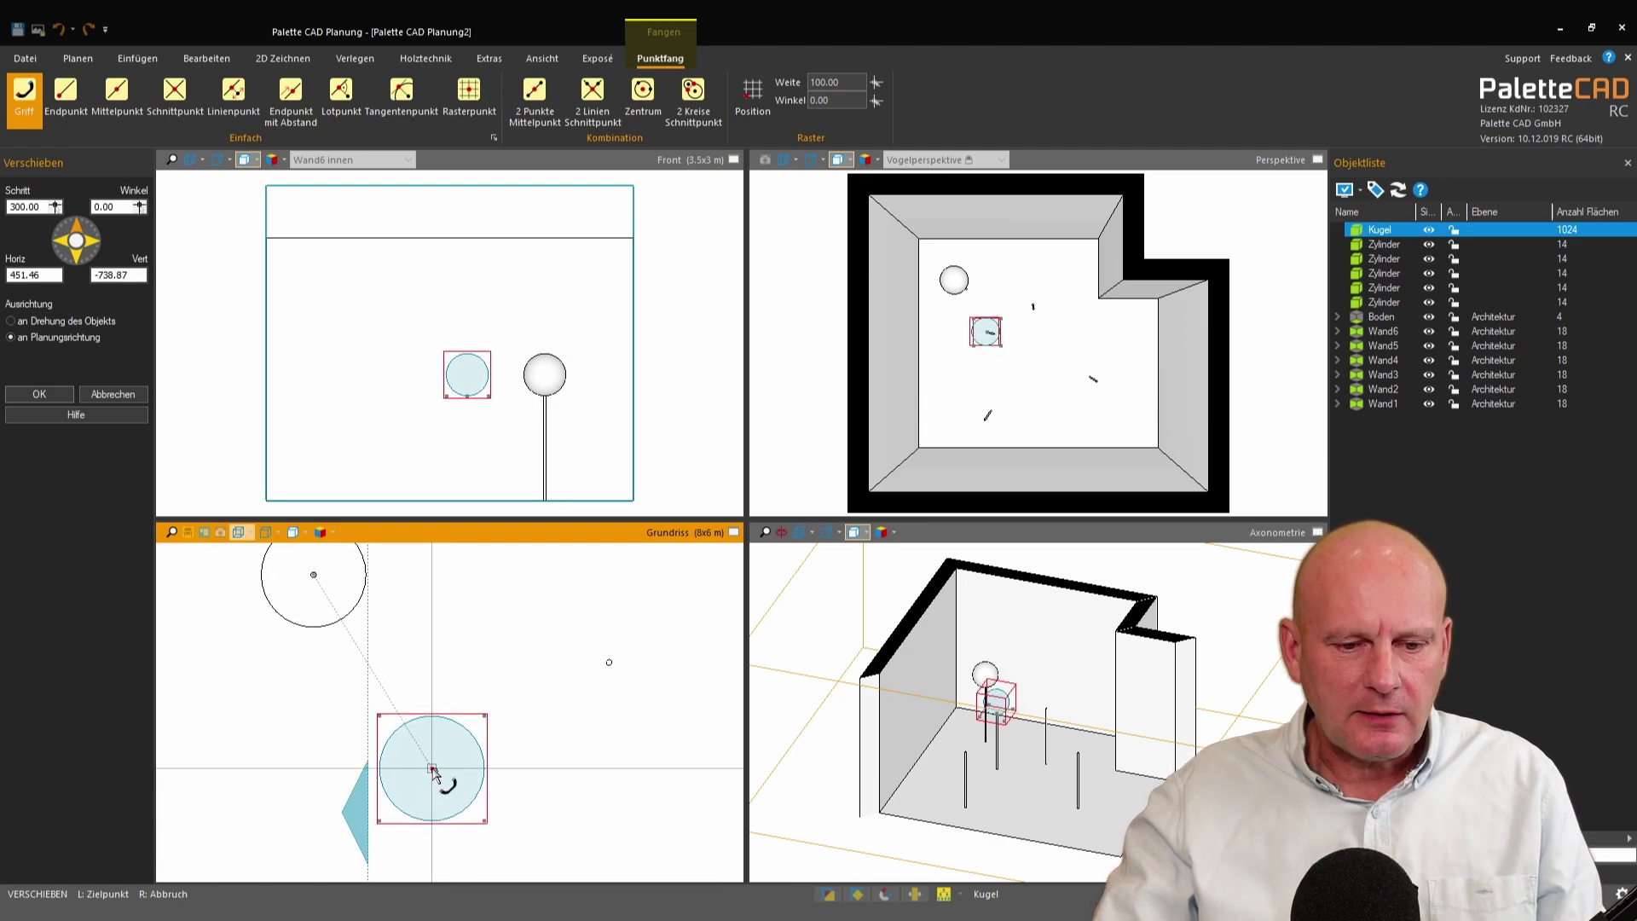
{"action": "scroll", "coordinate": [436, 773], "scroll_direction": "up", "scroll_amount": 2}
{"action": "left_click", "coordinate": [437, 773]}
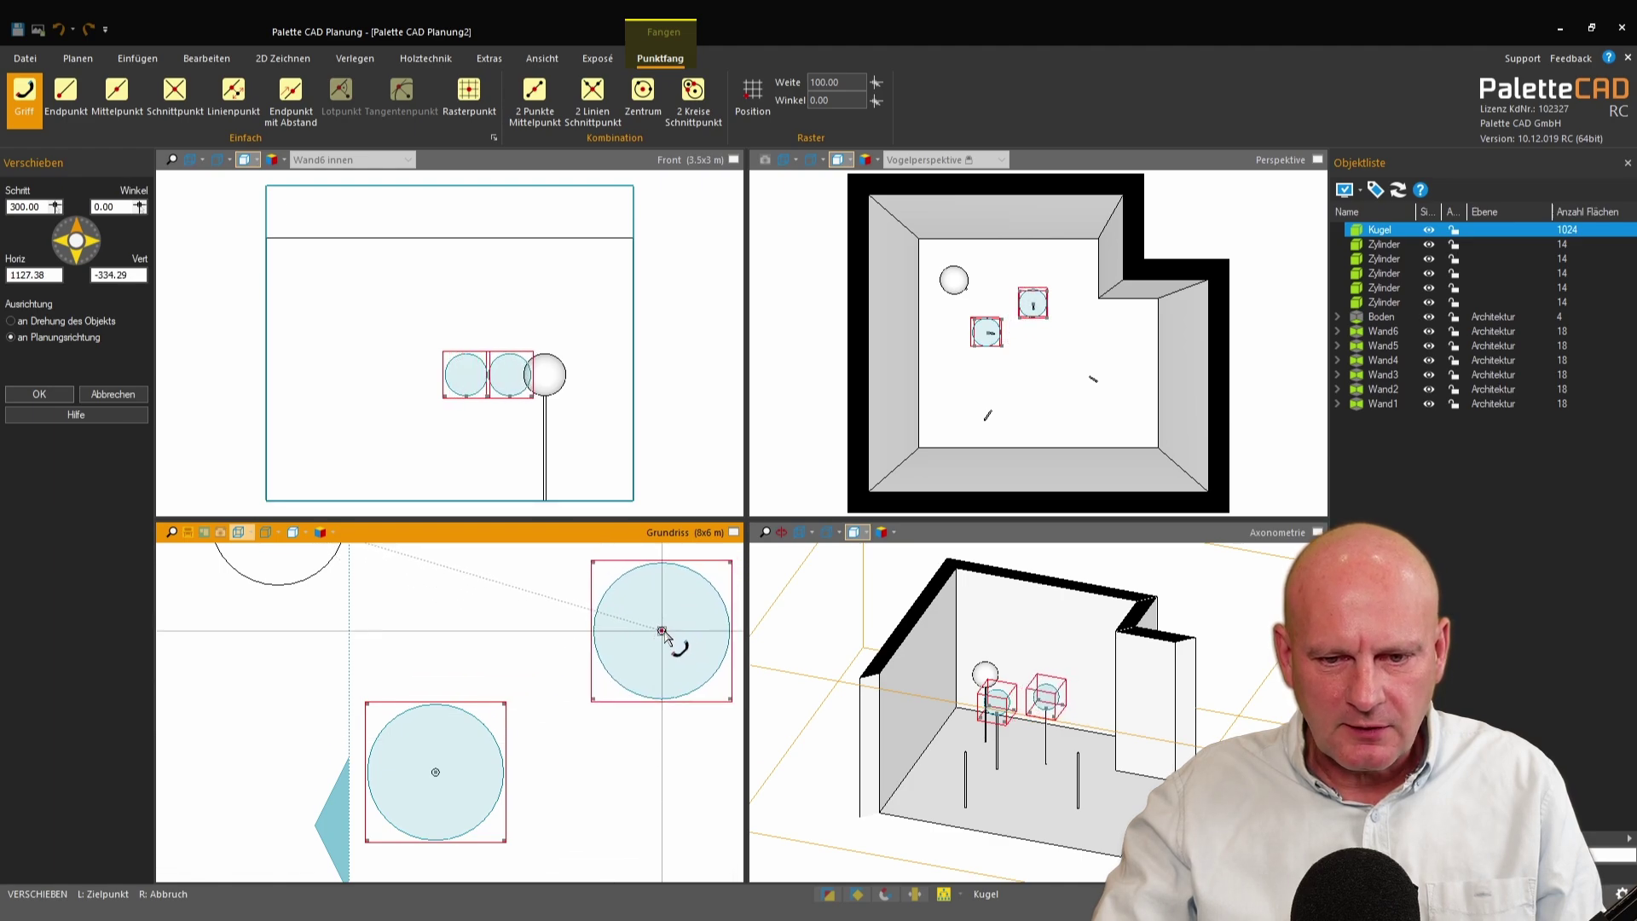
{"action": "left_click", "coordinate": [665, 631]}
{"action": "scroll", "coordinate": [665, 635], "scroll_direction": "down", "scroll_amount": 2}
{"action": "scroll", "coordinate": [597, 673], "scroll_direction": "down", "scroll_amount": 1}
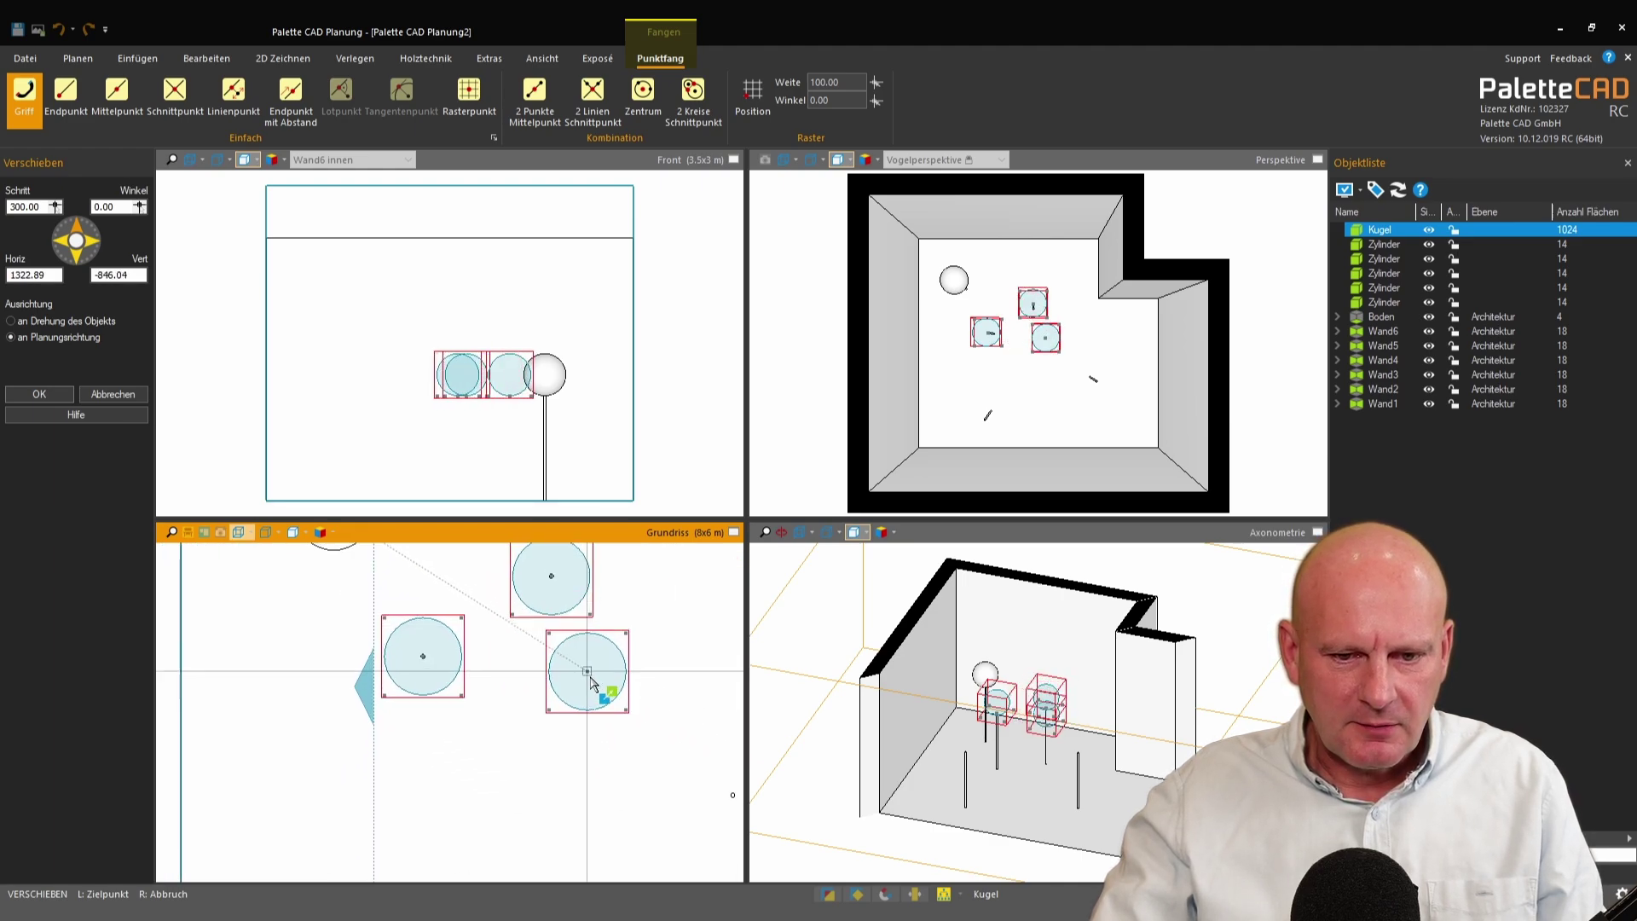
{"action": "scroll", "coordinate": [697, 765], "scroll_direction": "up", "scroll_amount": 2}
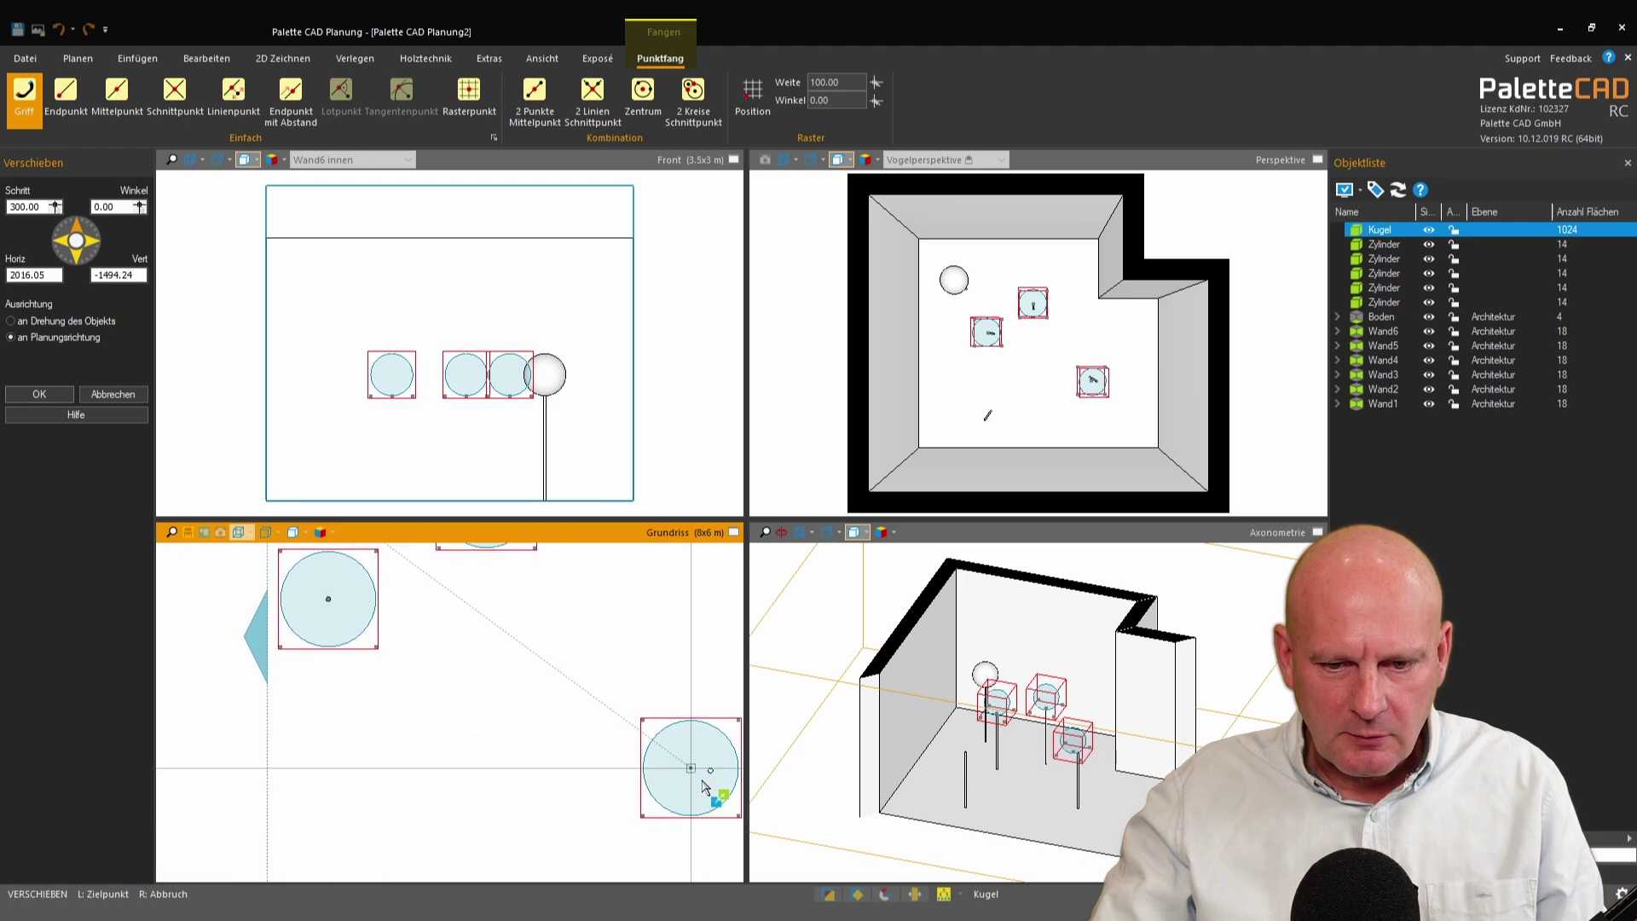
{"action": "scroll", "coordinate": [707, 767], "scroll_direction": "up", "scroll_amount": 1}
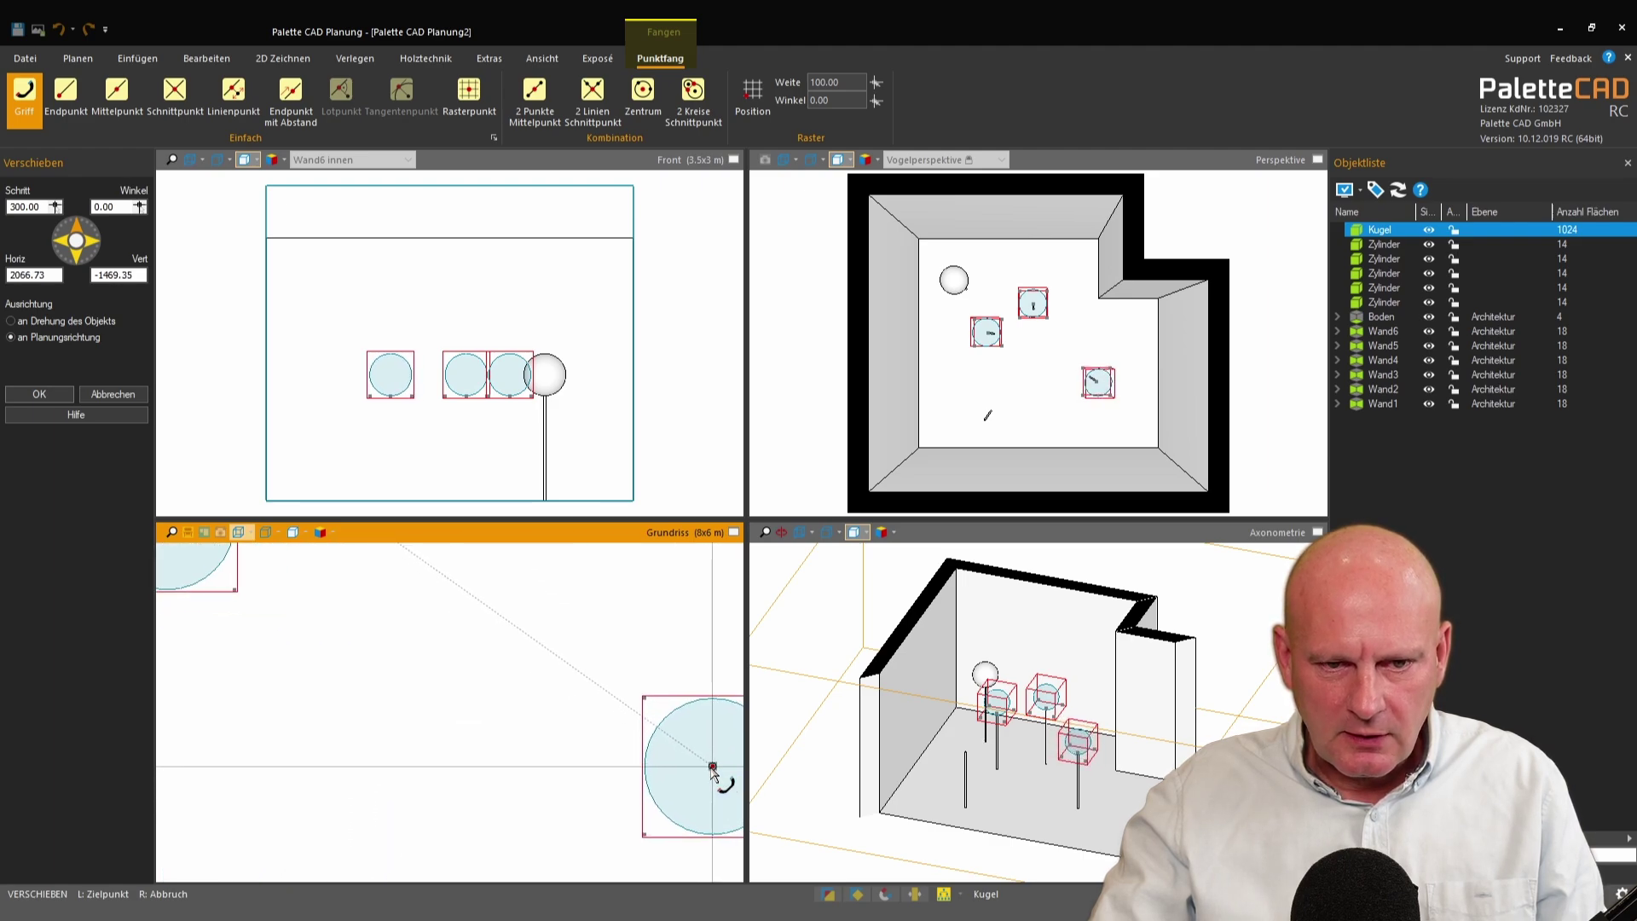
{"action": "left_click", "coordinate": [712, 770]}
{"action": "scroll", "coordinate": [478, 771], "scroll_direction": "down", "scroll_amount": 1}
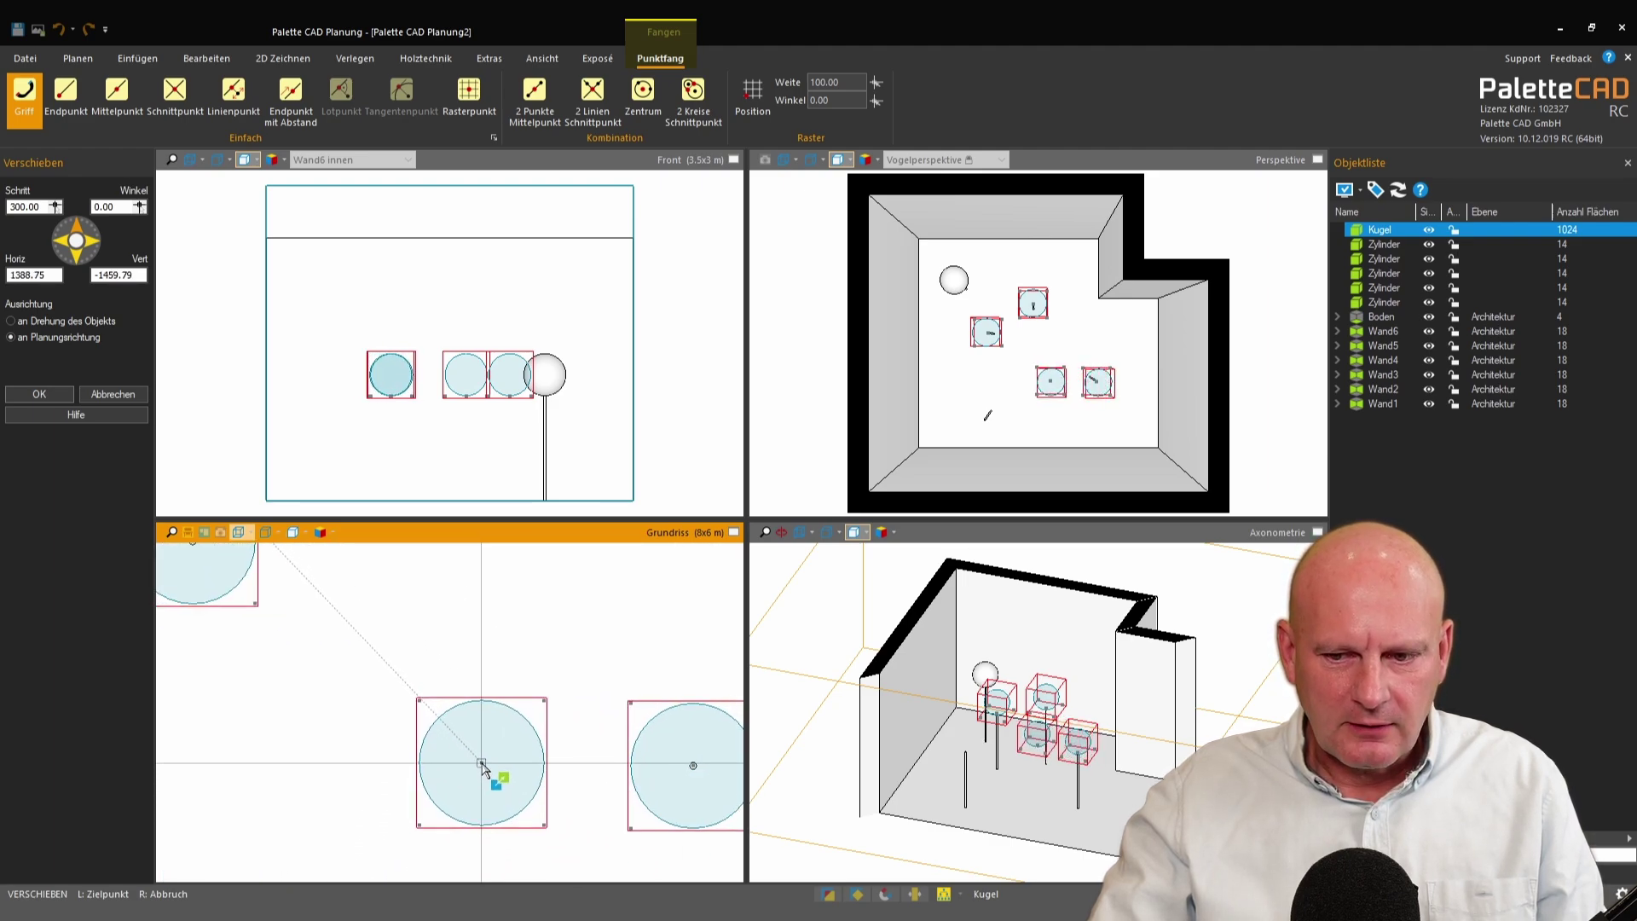
{"action": "scroll", "coordinate": [375, 791], "scroll_direction": "down", "scroll_amount": 2}
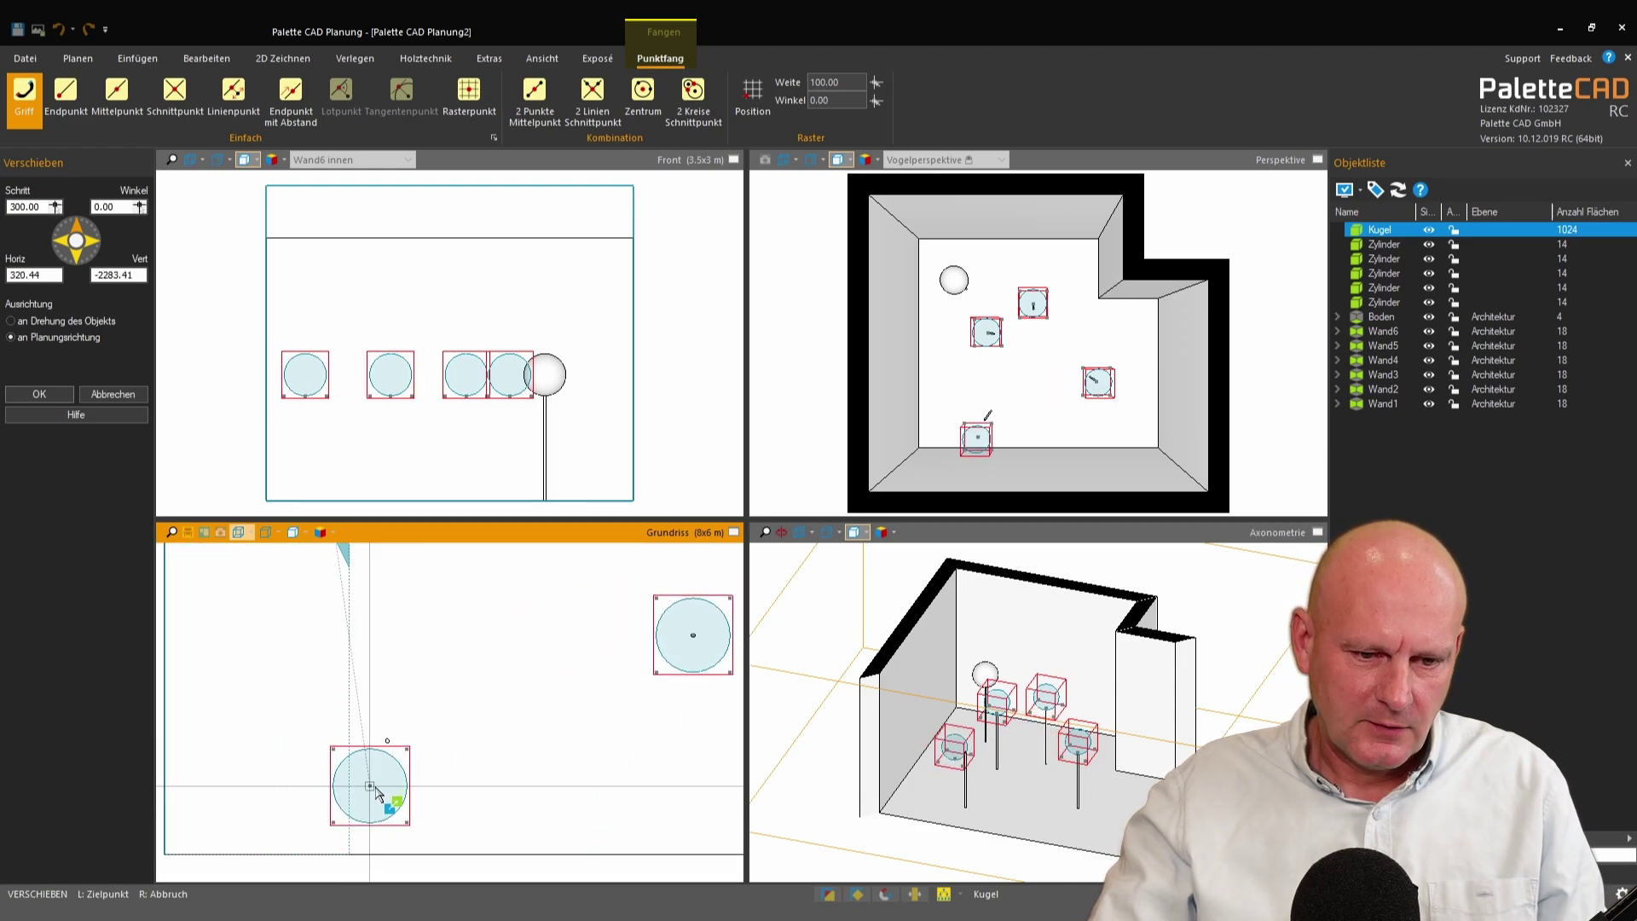
{"action": "scroll", "coordinate": [375, 791], "scroll_direction": "up", "scroll_amount": 2}
{"action": "scroll", "coordinate": [383, 751], "scroll_direction": "up", "scroll_amount": 1}
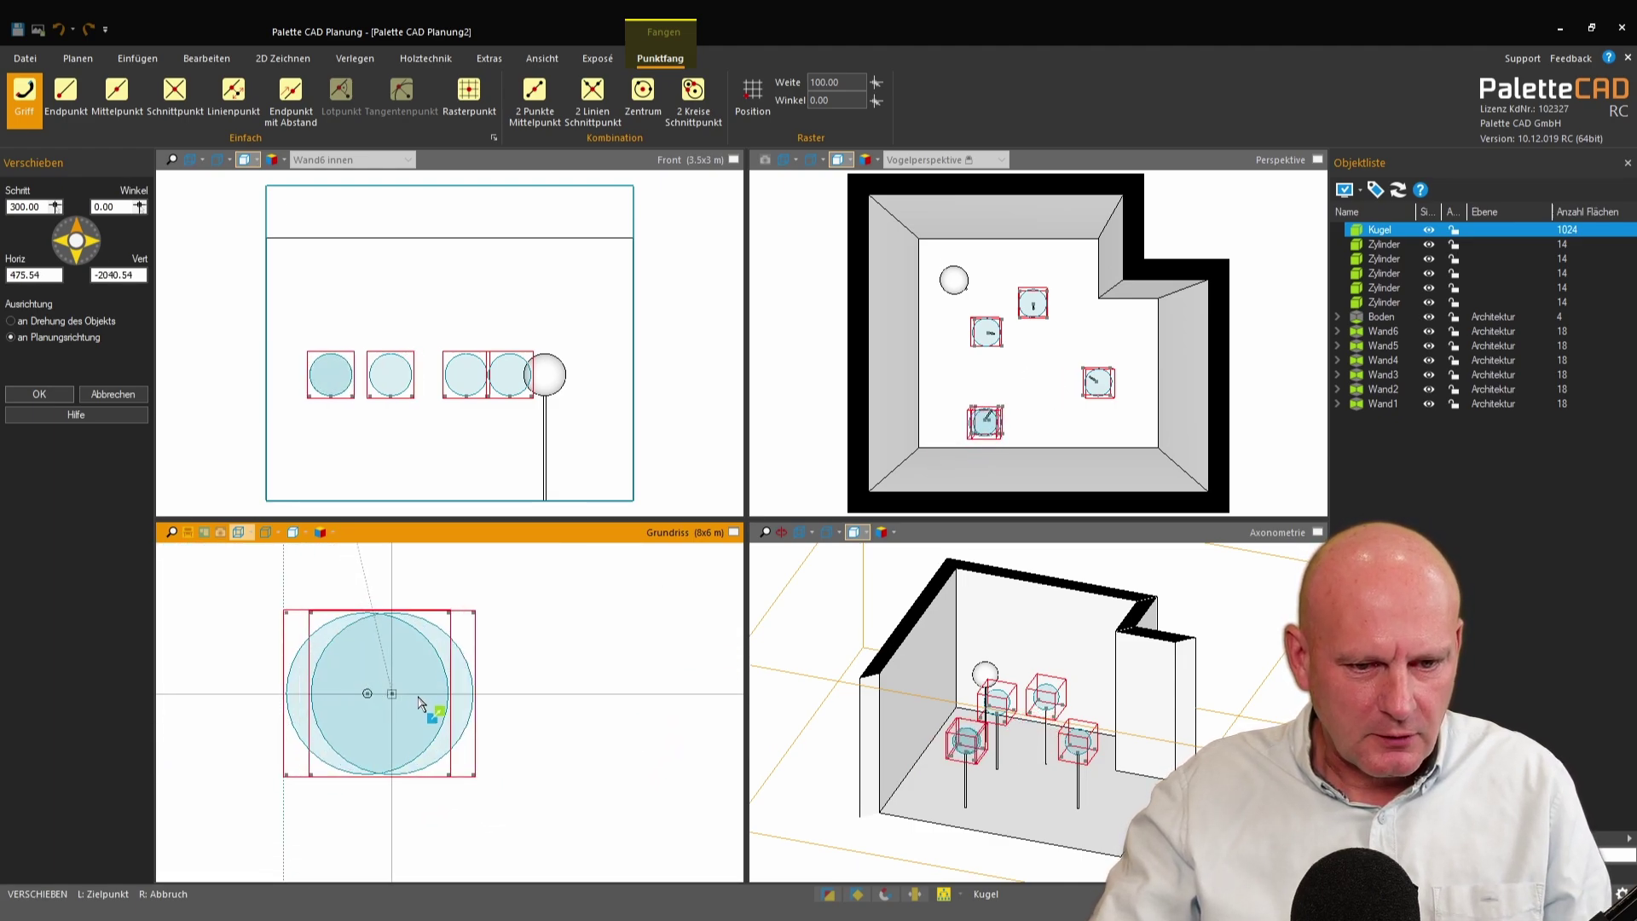
{"action": "scroll", "coordinate": [474, 718], "scroll_direction": "down", "scroll_amount": 2}
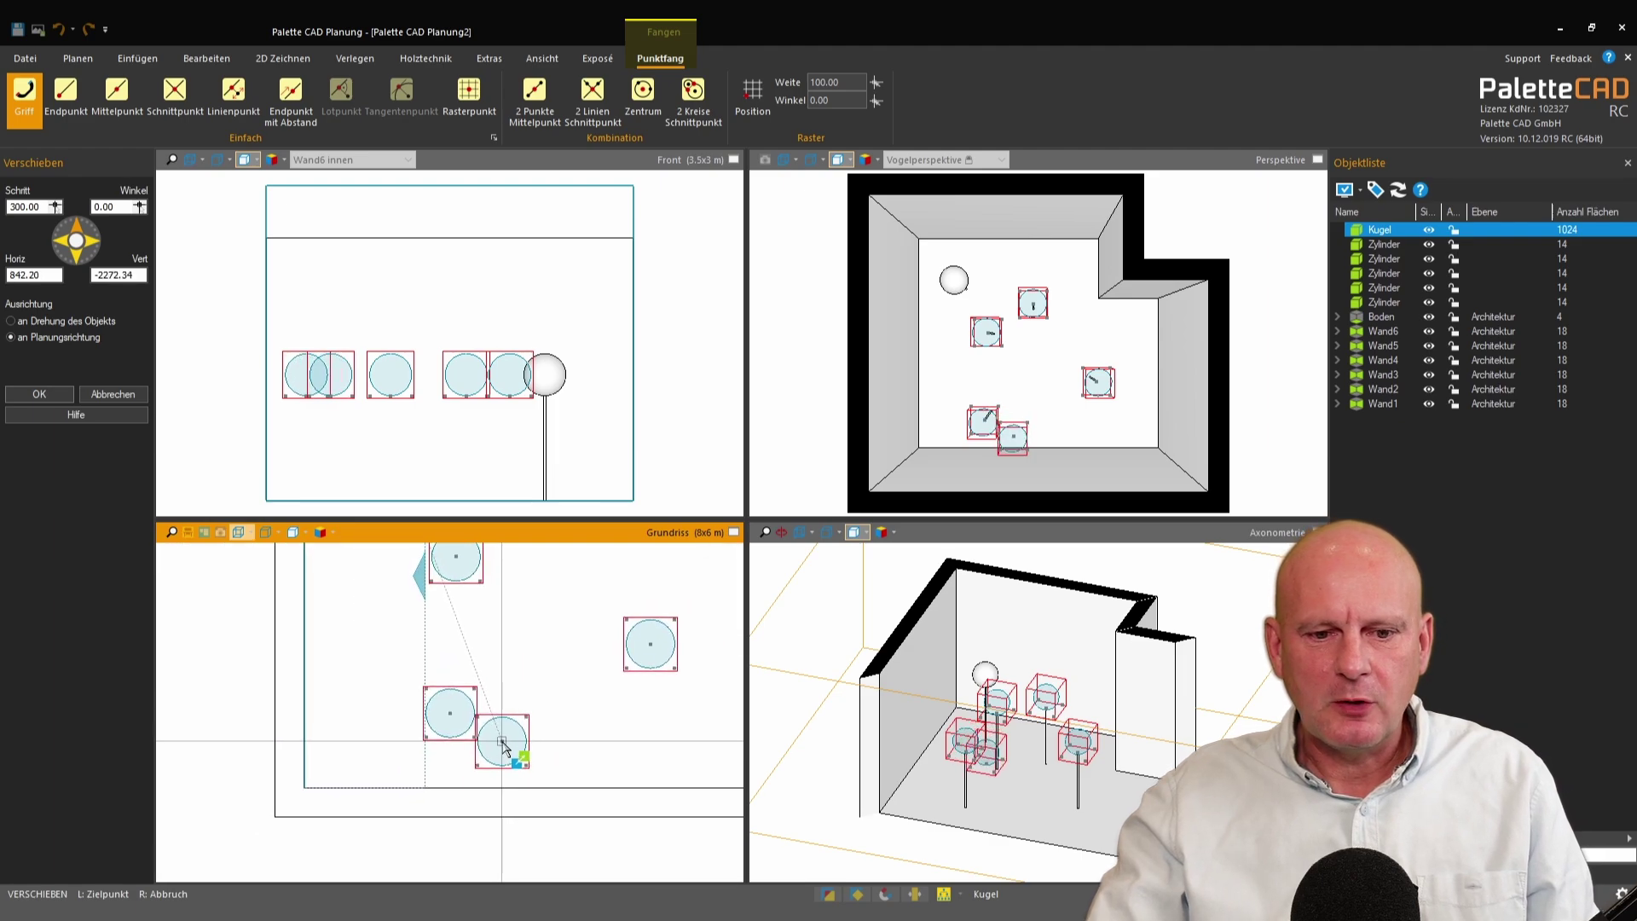
{"action": "scroll", "coordinate": [511, 749], "scroll_direction": "down", "scroll_amount": 2}
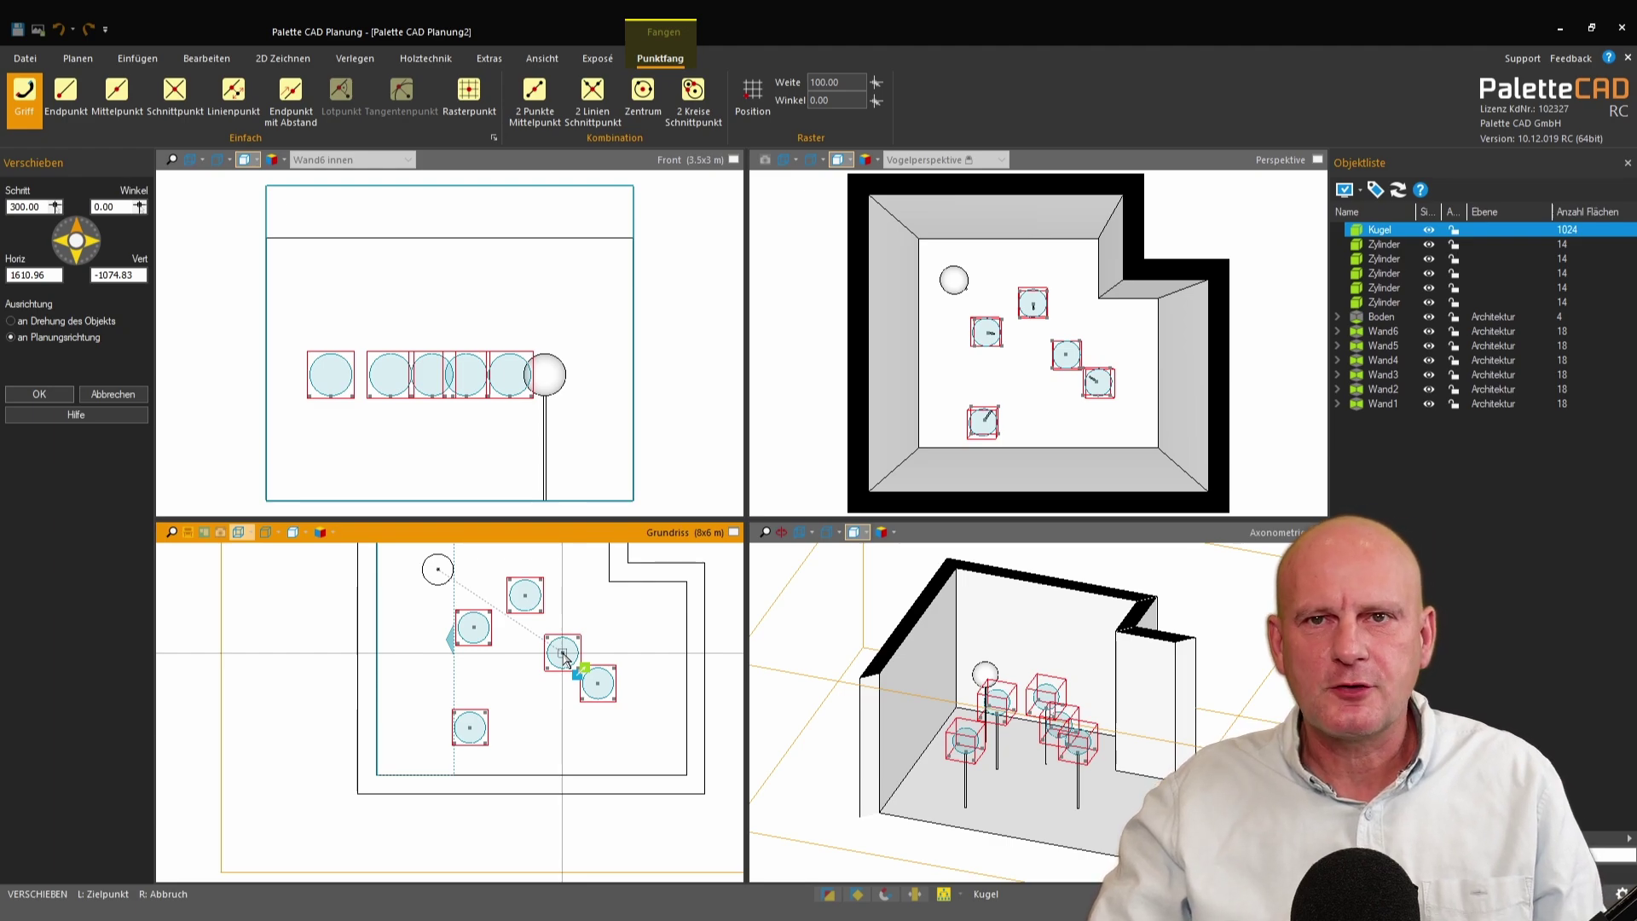
{"action": "left_click", "coordinate": [563, 655]}
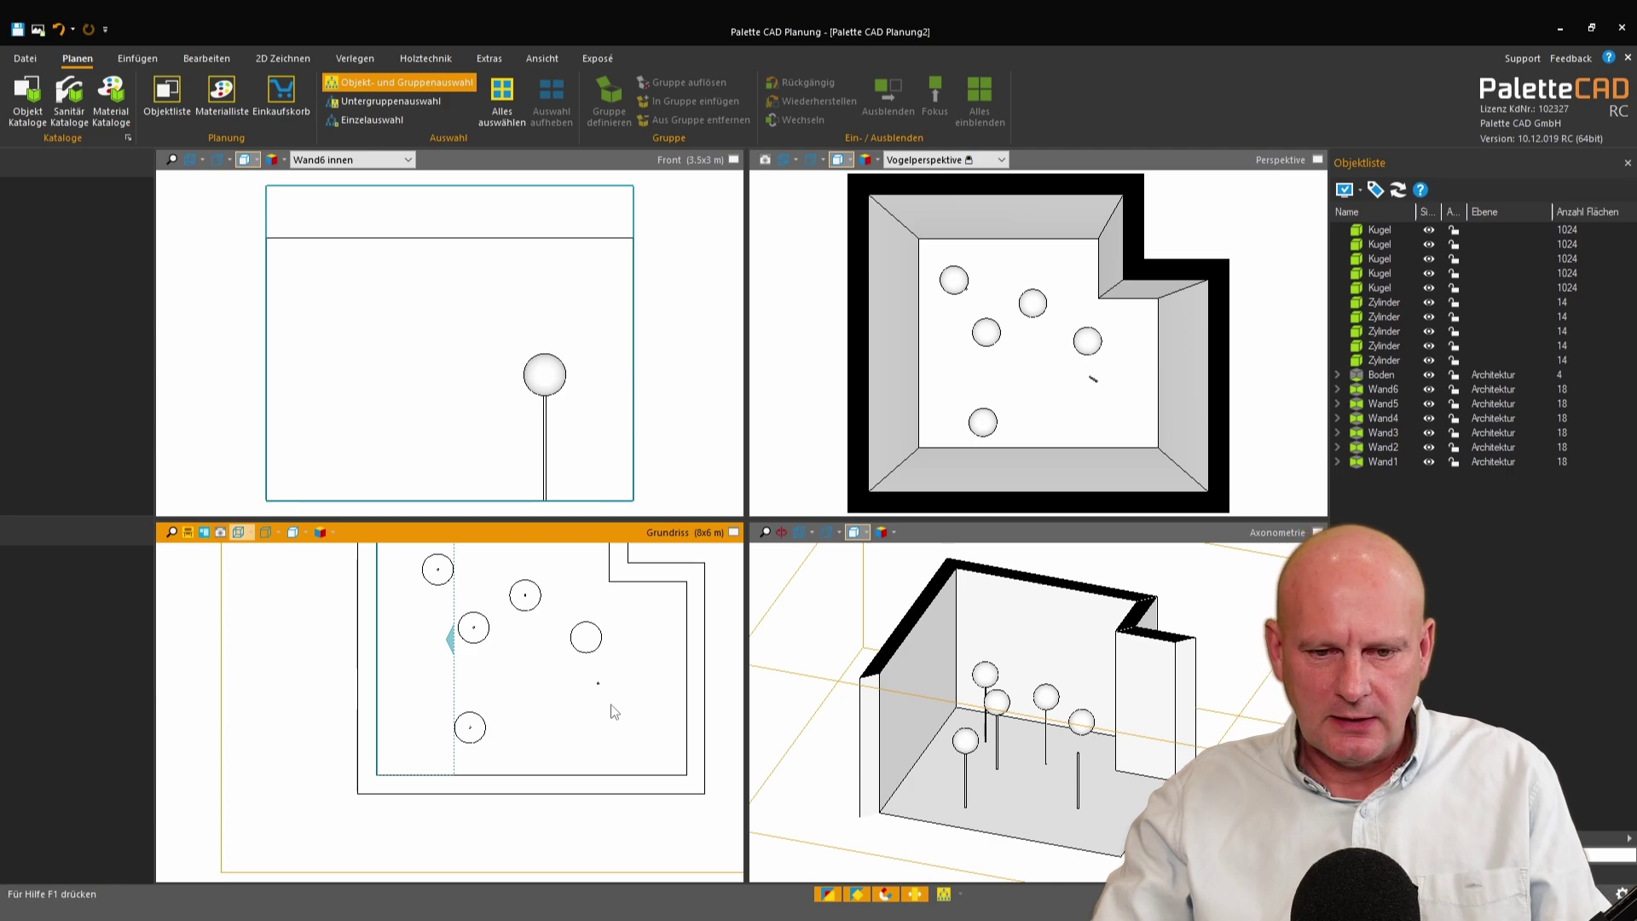
Step: Set a sphere's distance to the right-hand wall to 1000 and drag it toward the upper-right corner
{"action": "left_click", "coordinate": [587, 633]}
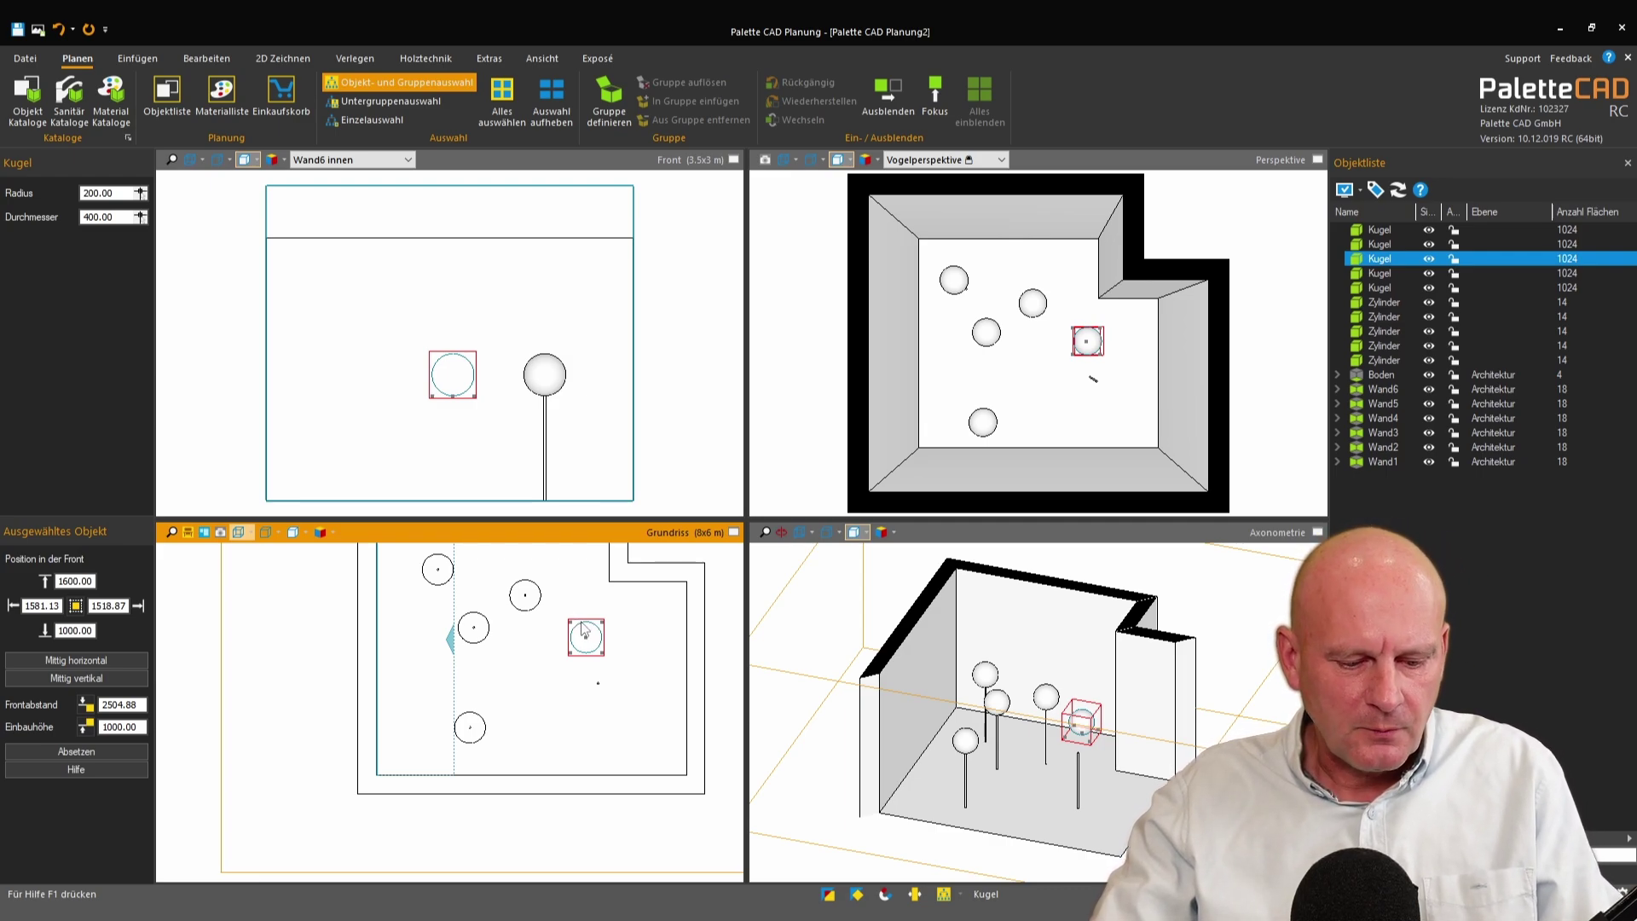
{"action": "mouse_move", "coordinate": [586, 637]}
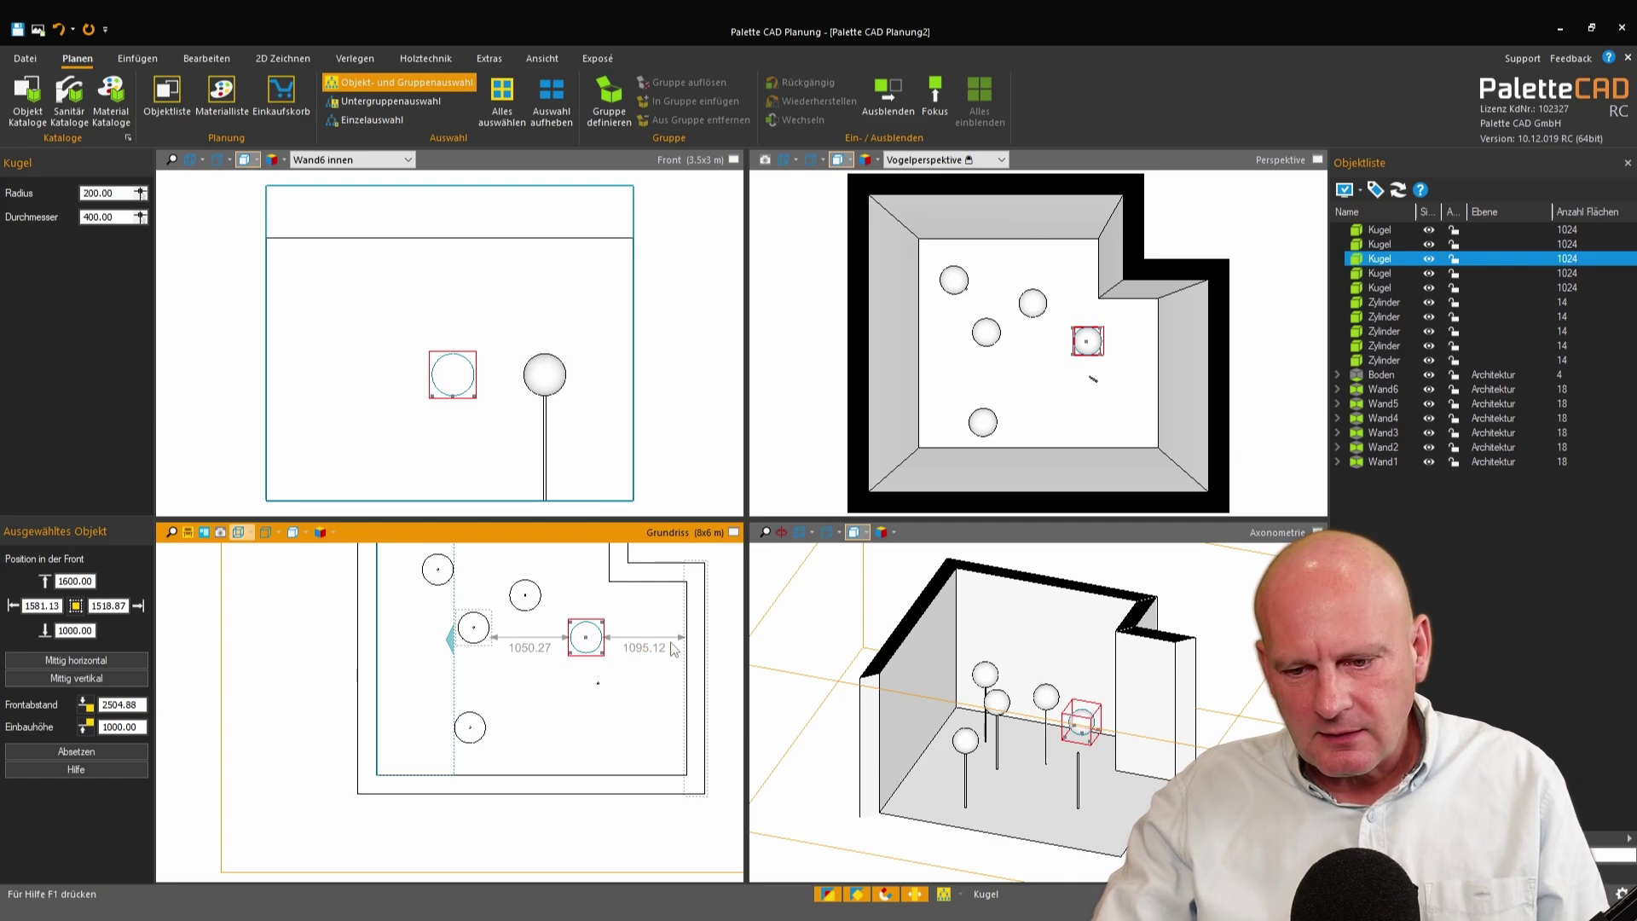
{"action": "left_click", "coordinate": [632, 652]}
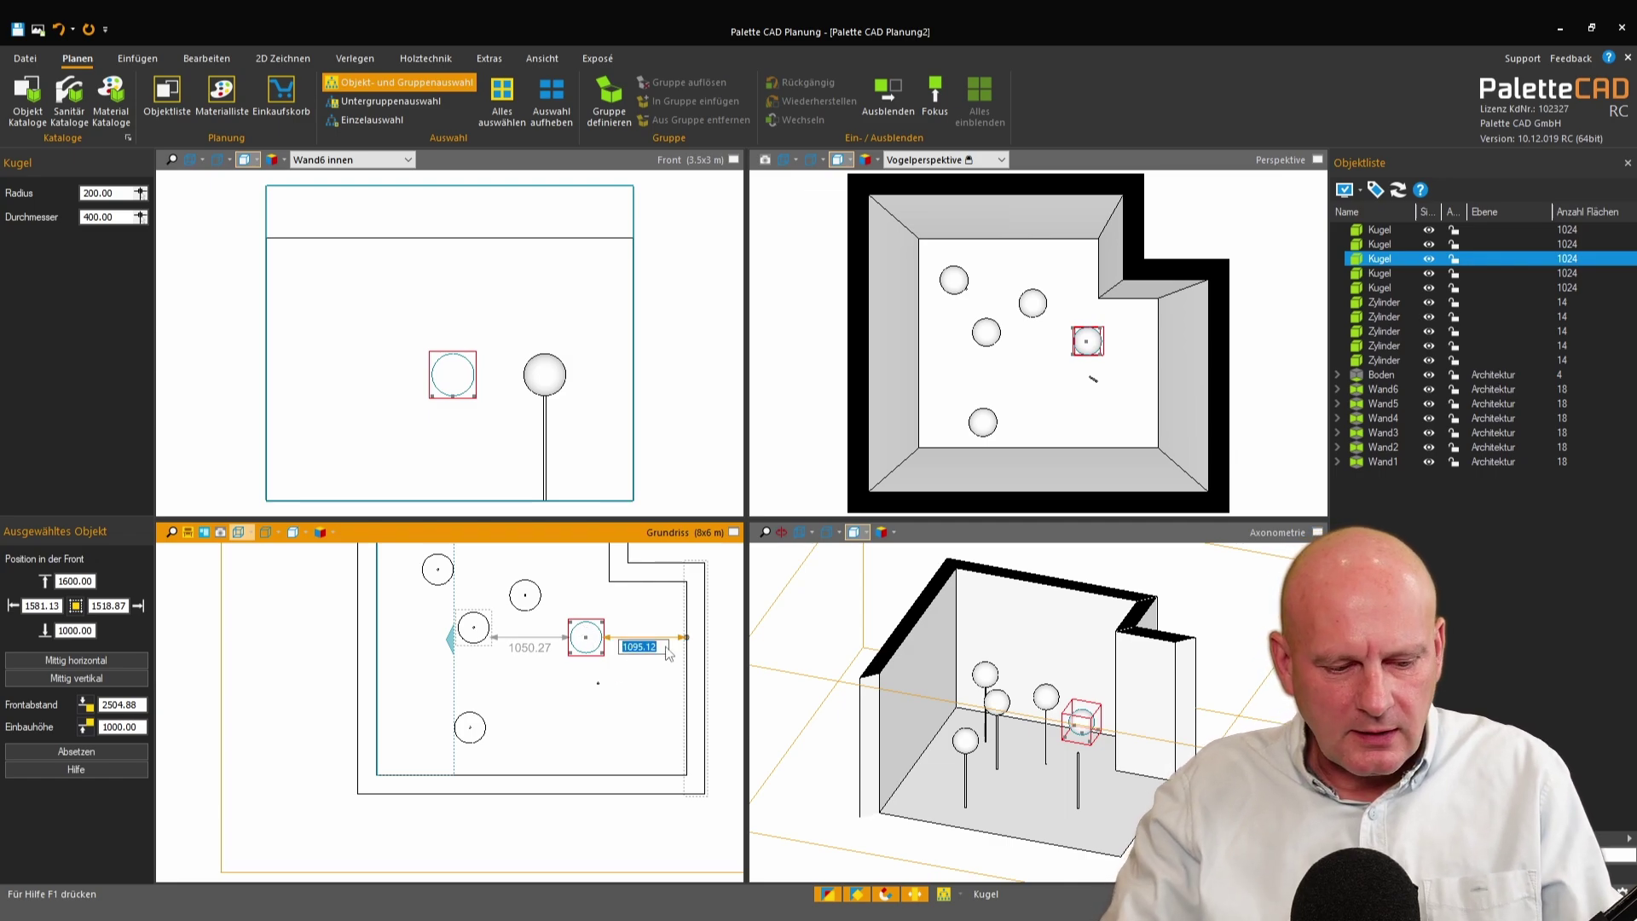
{"action": "type", "text": "1000"}
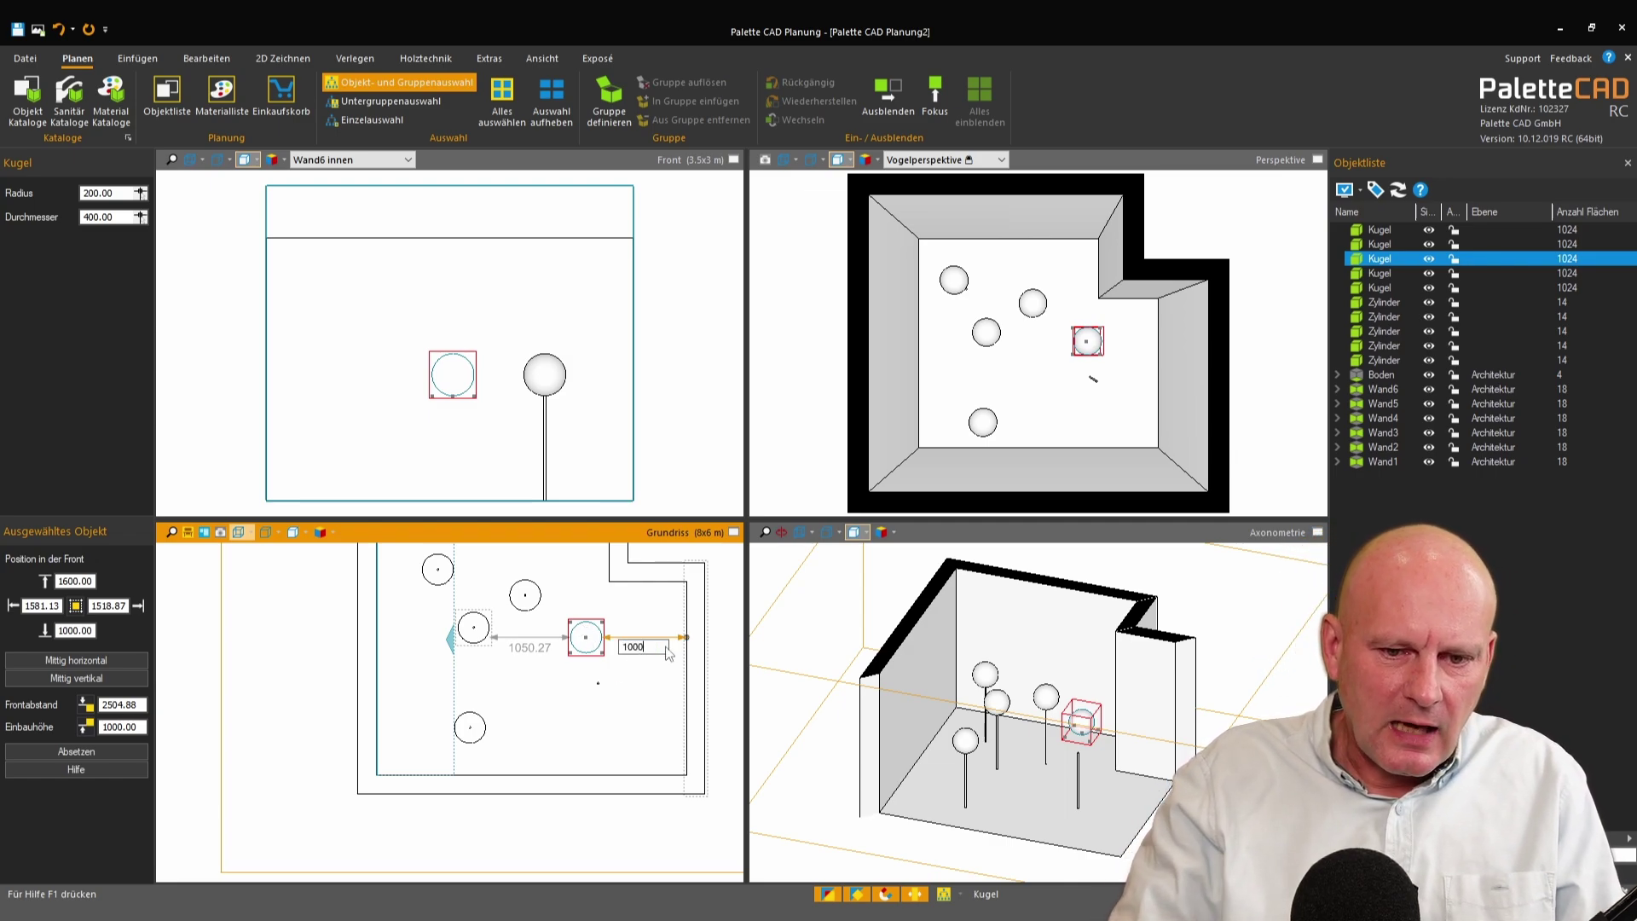
{"action": "key", "text": "Return"}
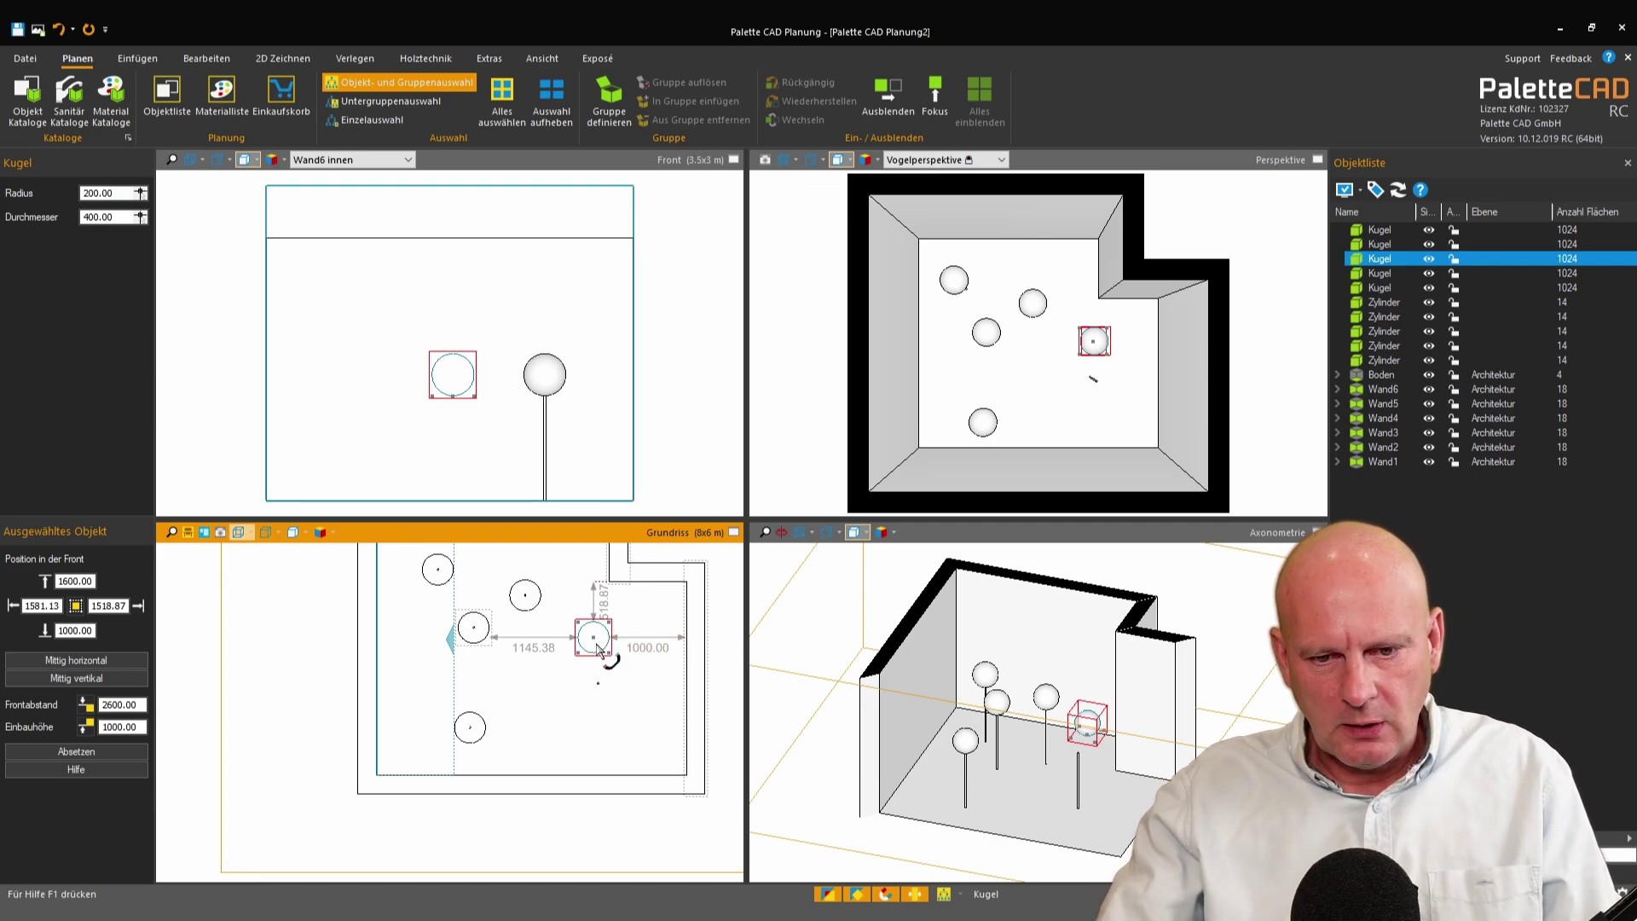
{"action": "mouse_move", "coordinate": [599, 650]}
{"action": "left_mouse_down"}
{"action": "mouse_move", "coordinate": [703, 622]}
{"action": "mouse_move", "coordinate": [635, 735]}
{"action": "mouse_move", "coordinate": [635, 703]}
{"action": "left_mouse_up"}
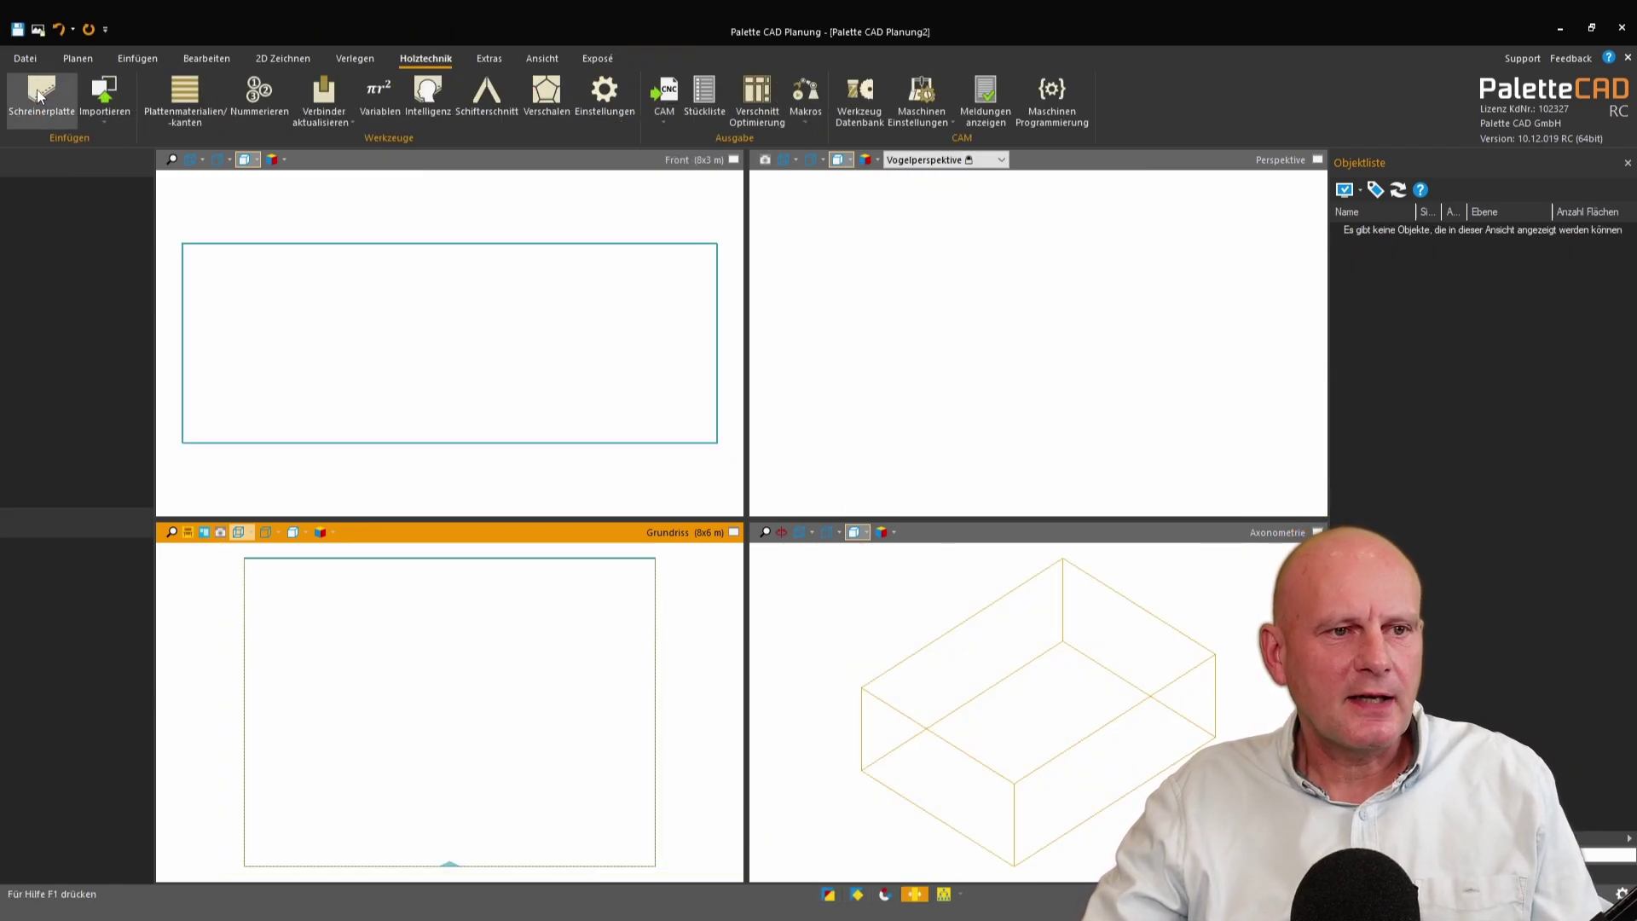
Step: Insert a cabinetmaker panel and open the details of board material FPDER19 (alder chipboard)
{"action": "double_click", "coordinate": [572, 440]}
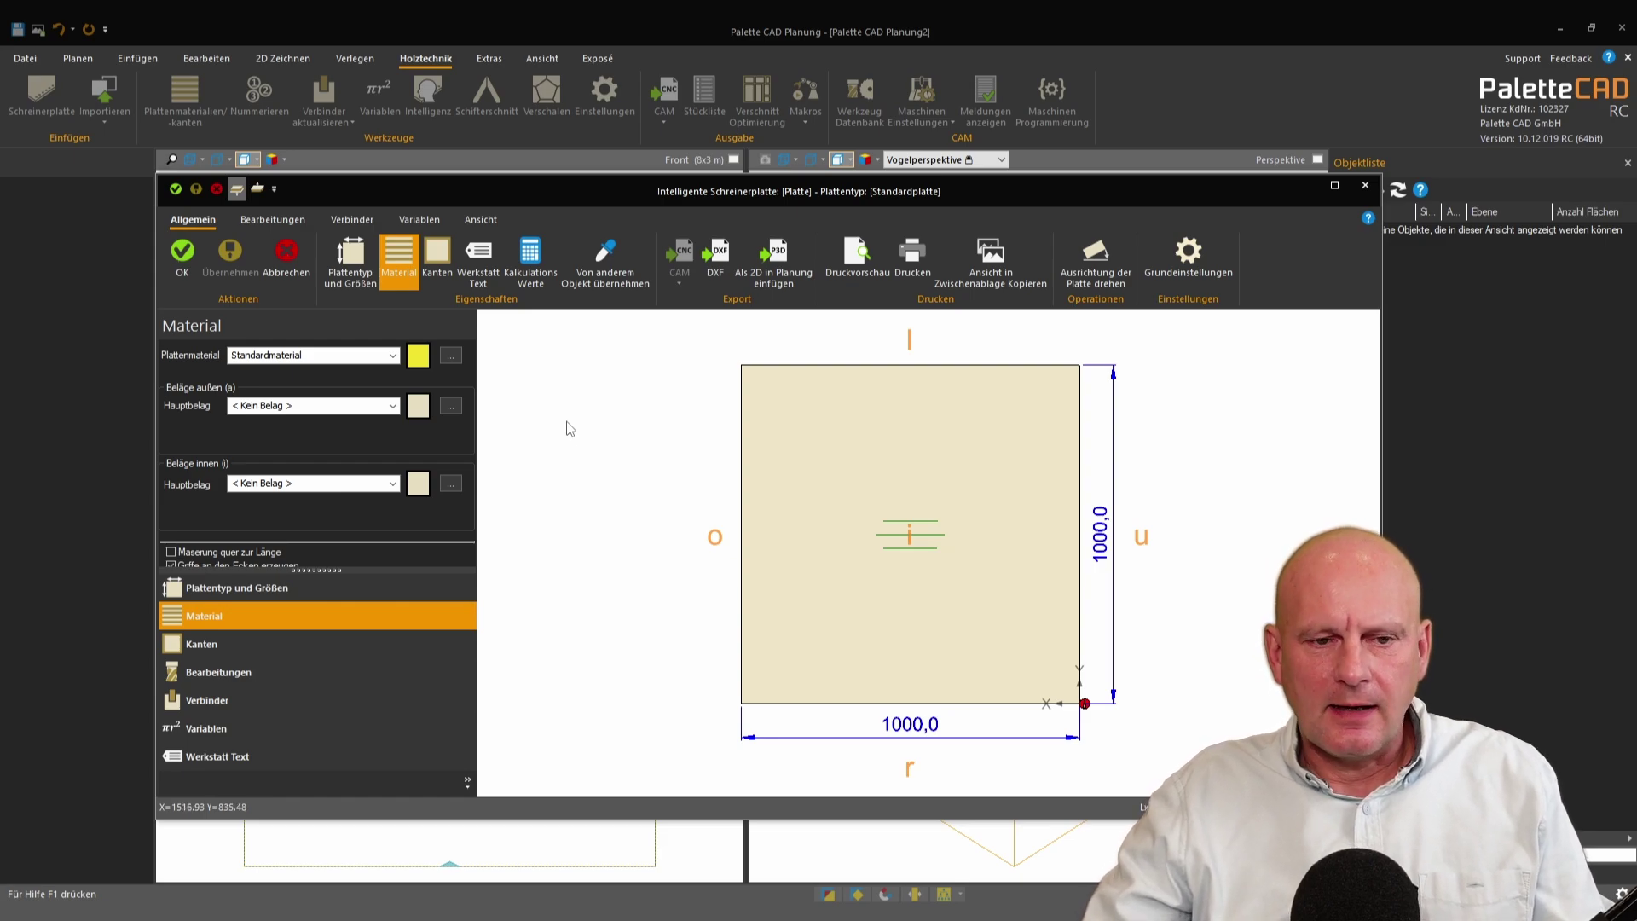
{"action": "left_click", "coordinate": [453, 358]}
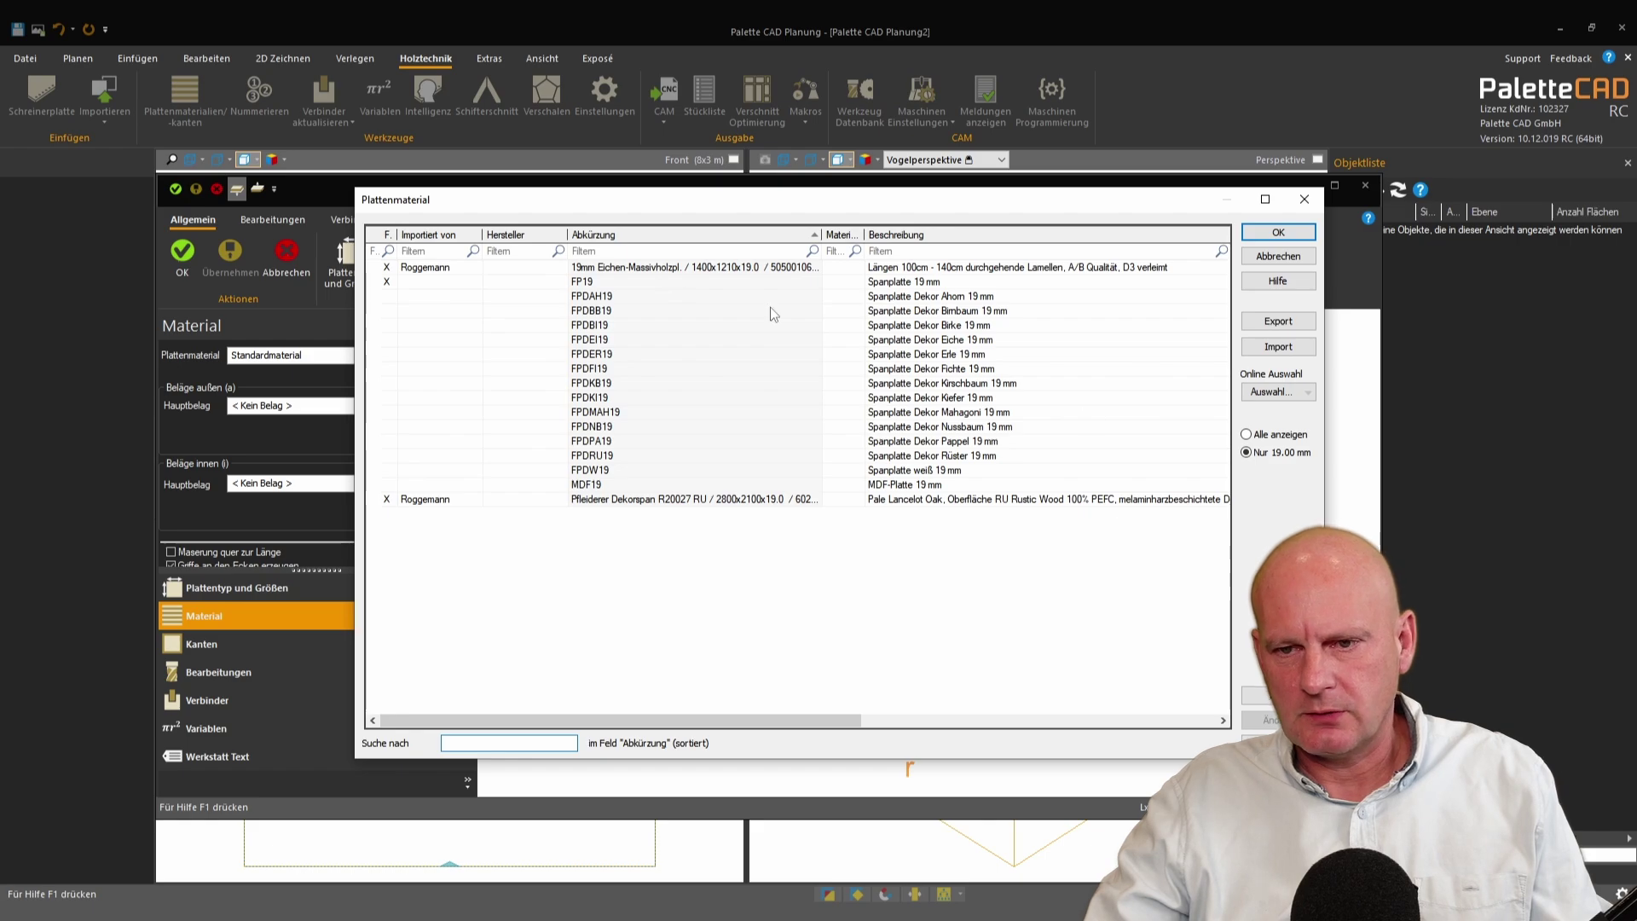
{"action": "left_click", "coordinate": [730, 349]}
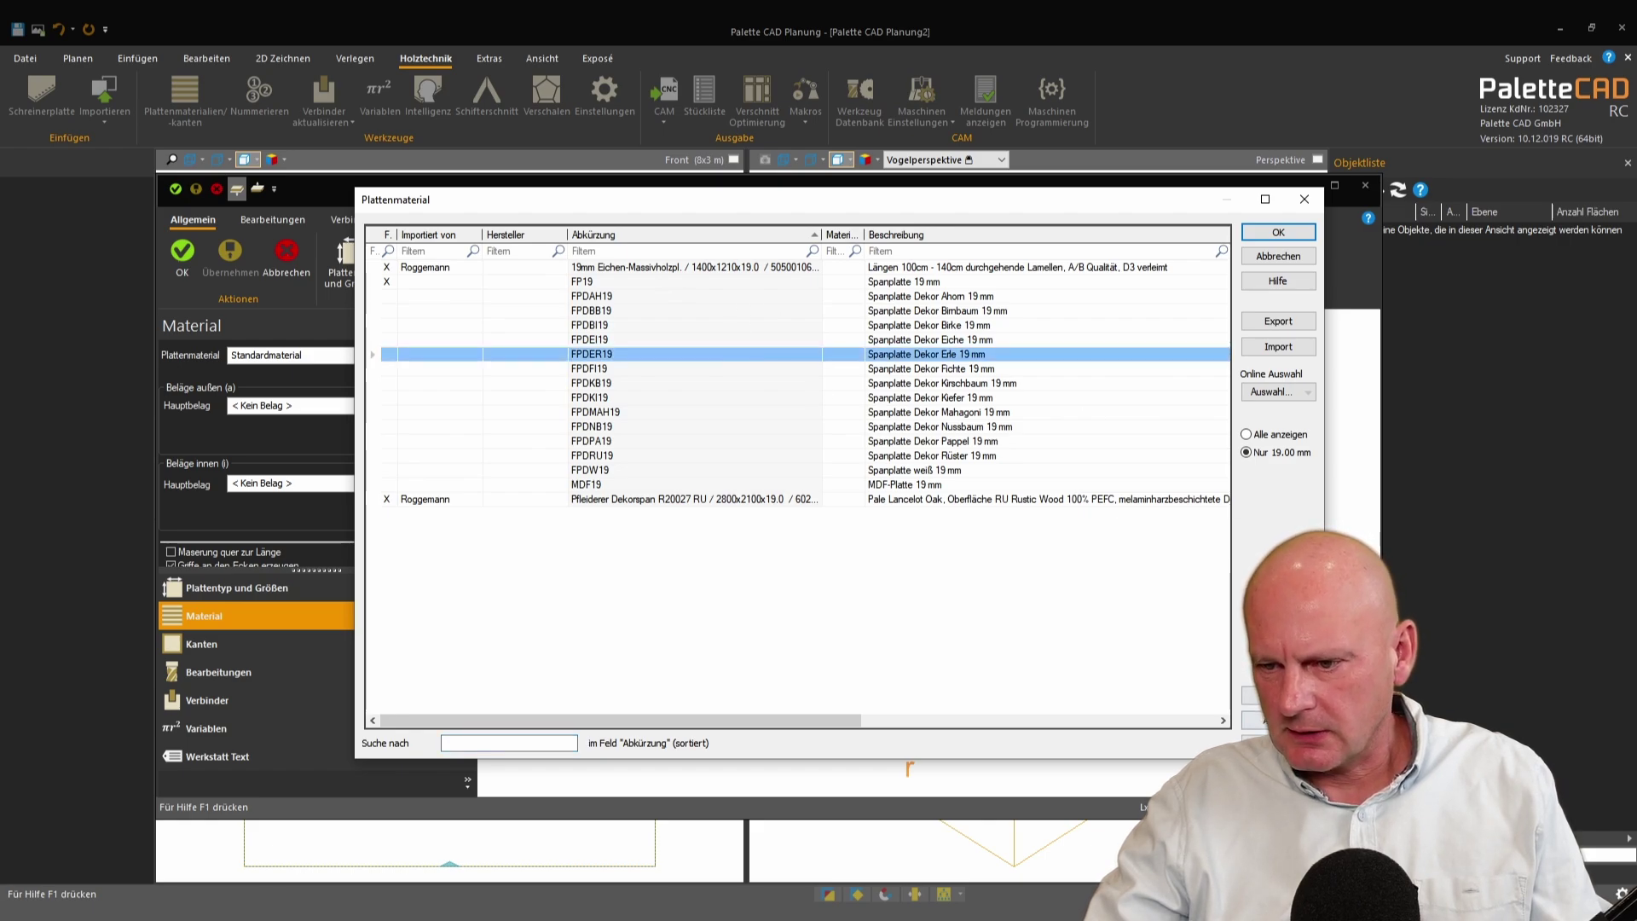
{"action": "double_click", "coordinate": [716, 354]}
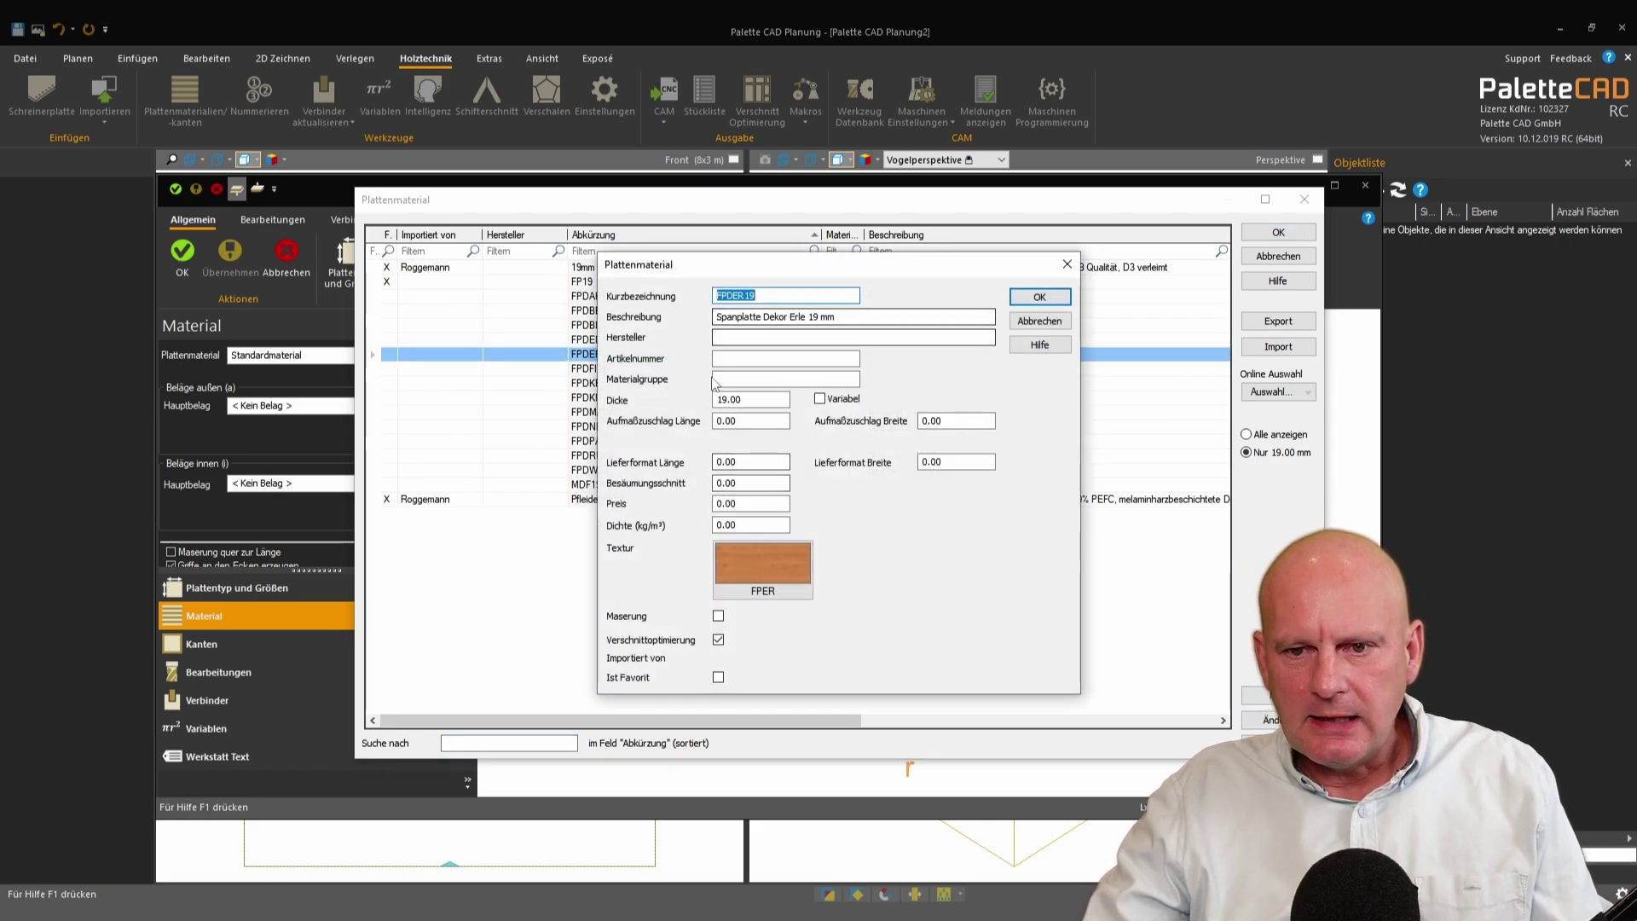
Step: Review FPDER19's allowance, trimming and price values, then apply it as the panel's board material
{"action": "left_click", "coordinate": [754, 337]}
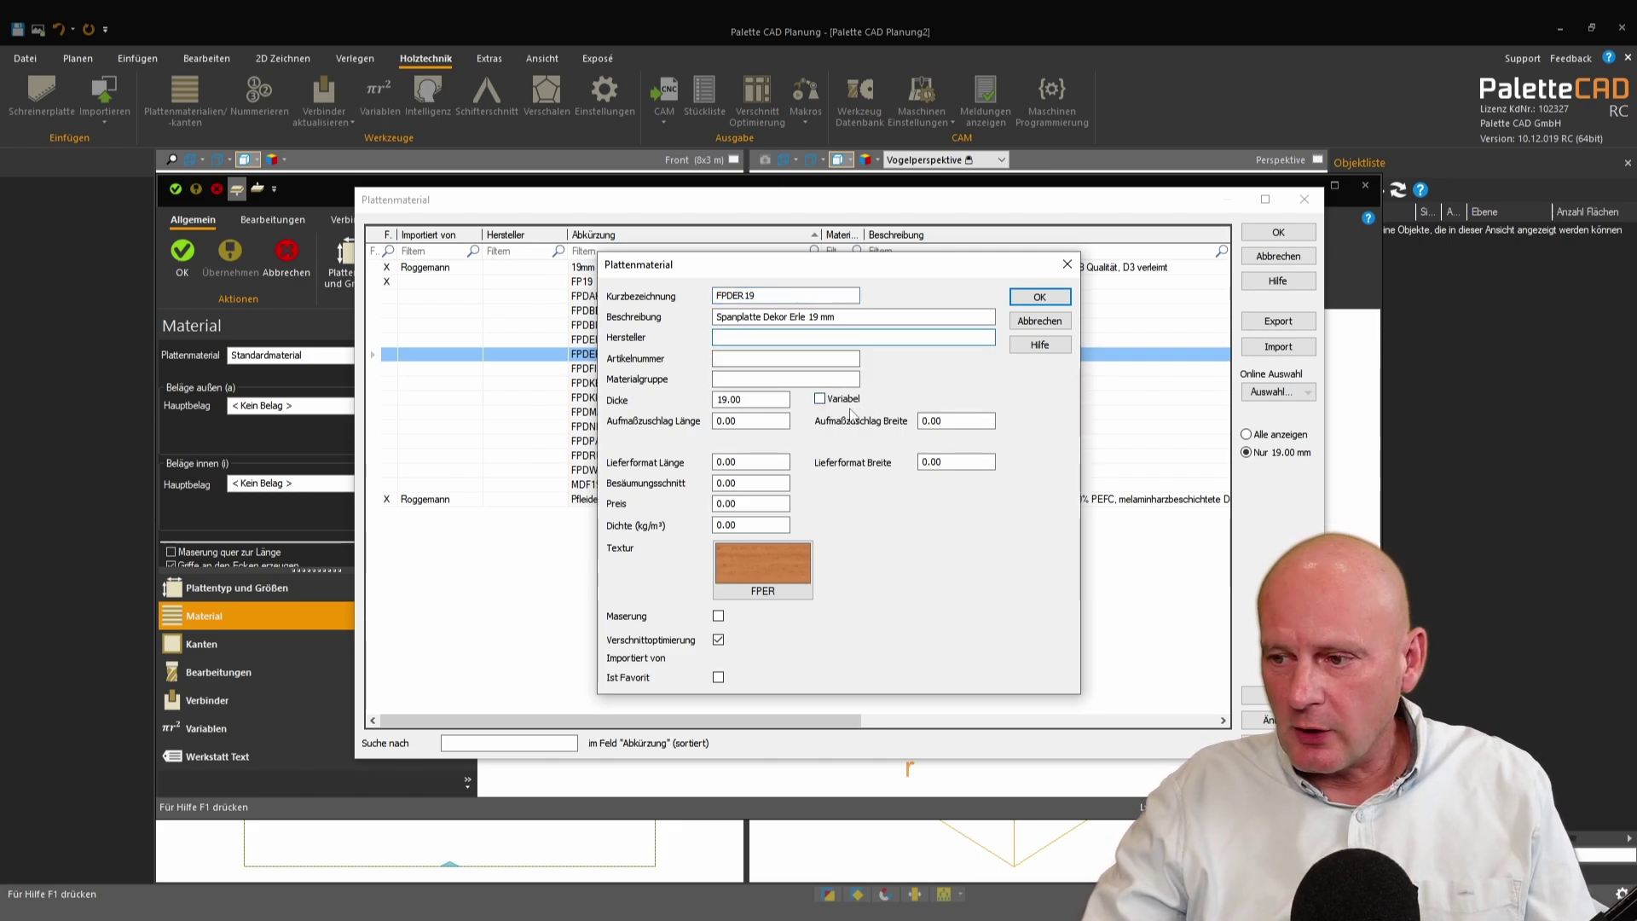
{"action": "double_click", "coordinate": [744, 424]}
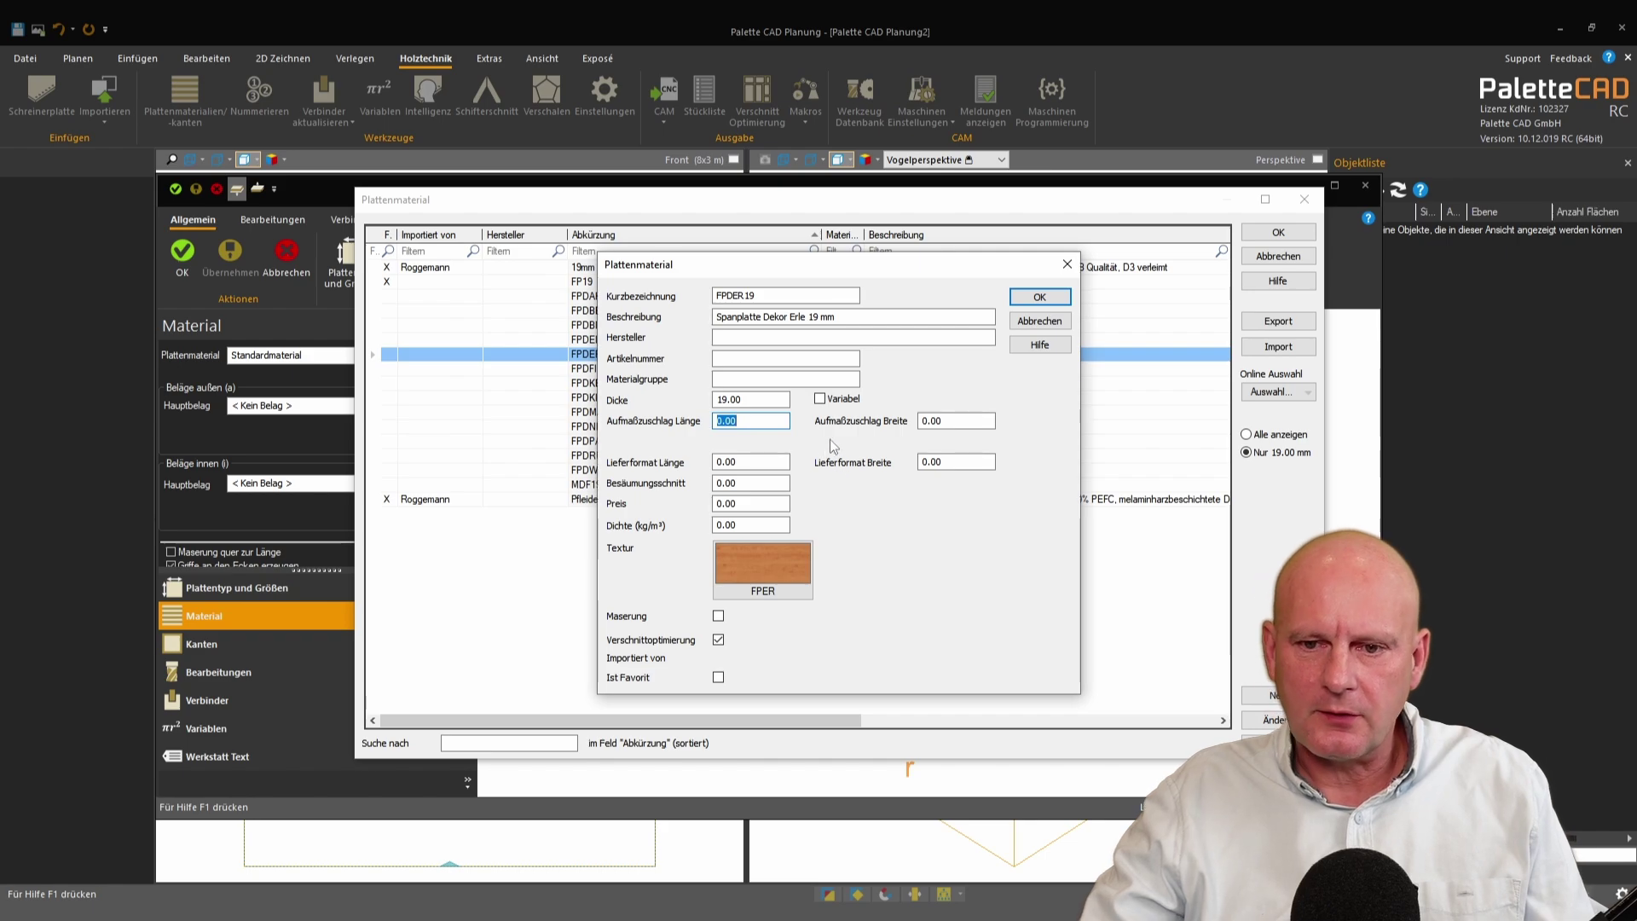
{"action": "double_click", "coordinate": [761, 482]}
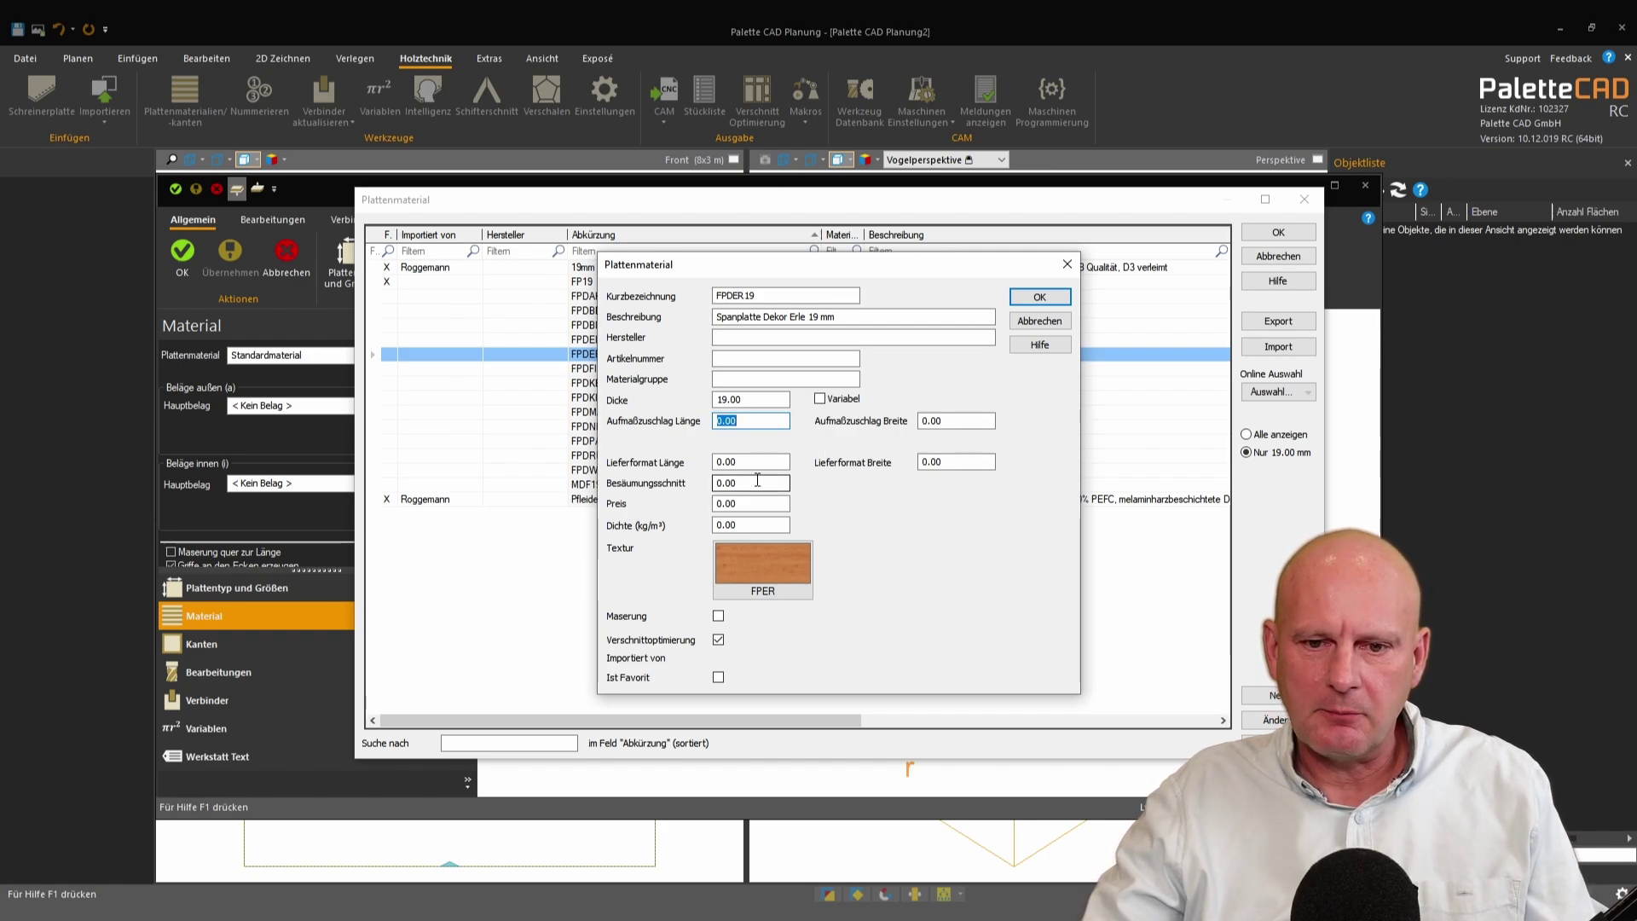
{"action": "double_click", "coordinate": [764, 503]}
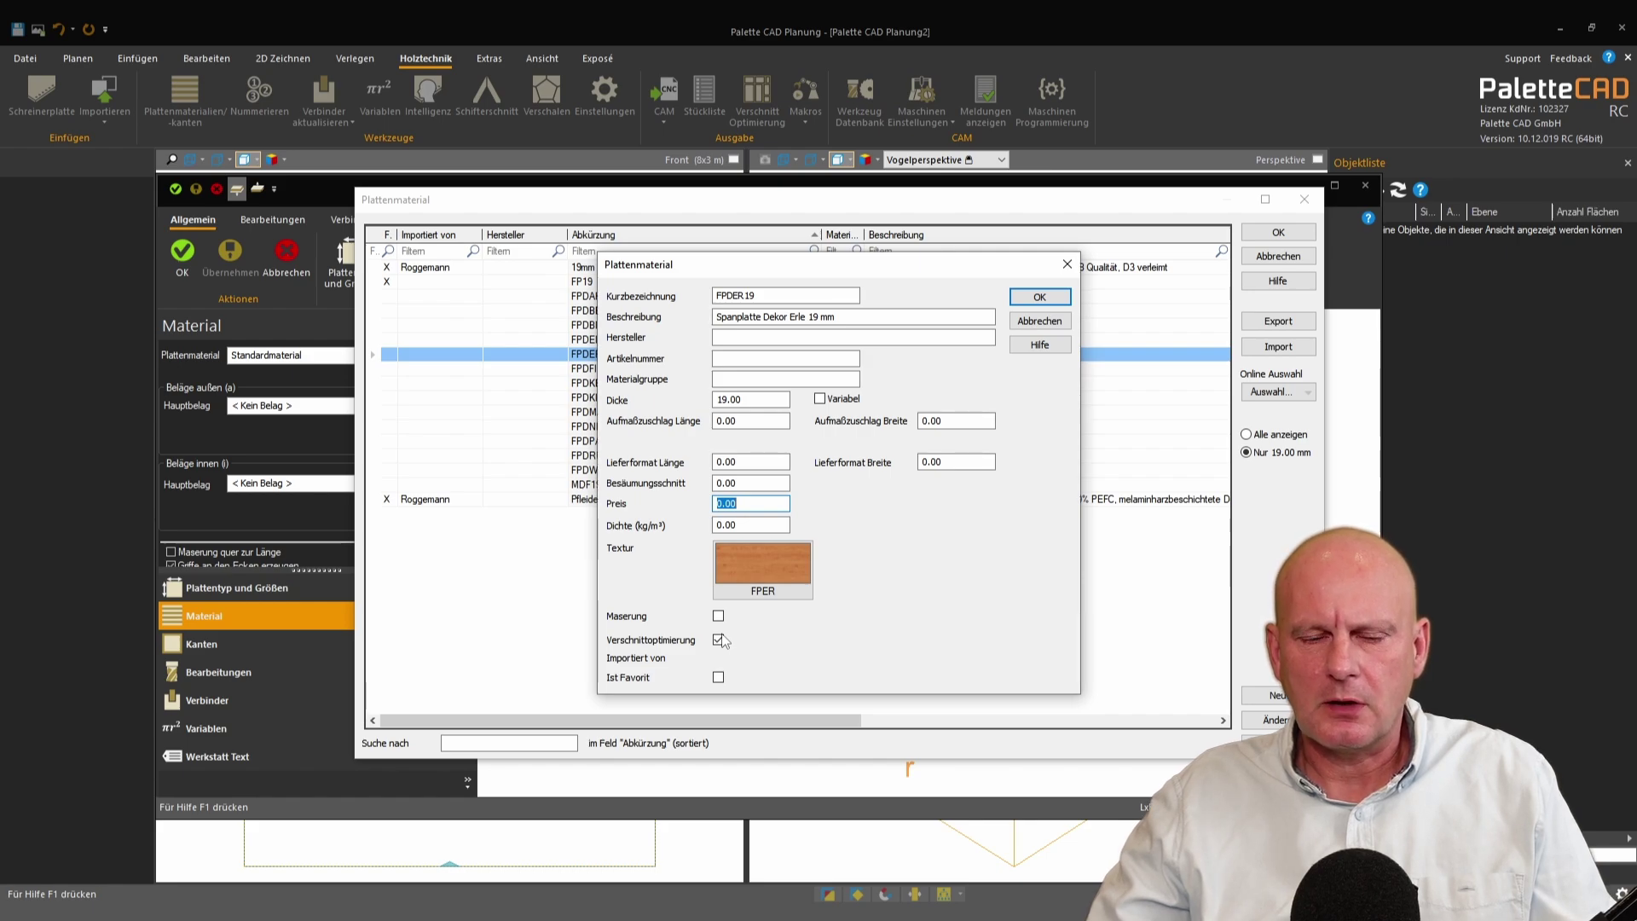
{"action": "left_click", "coordinate": [1038, 317]}
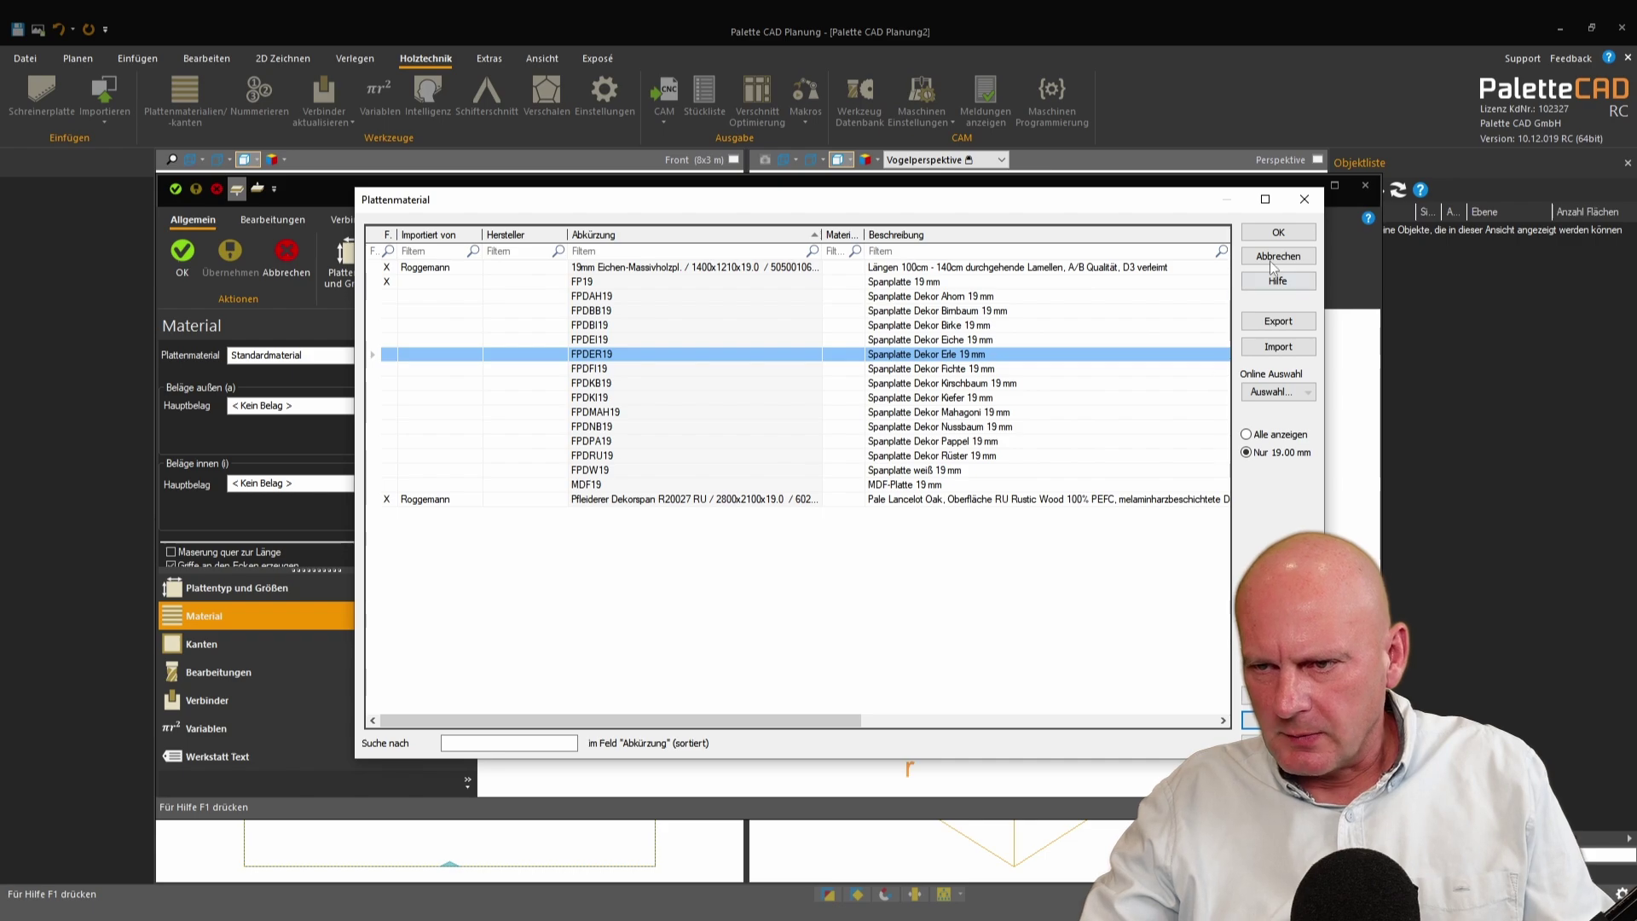
{"action": "left_click", "coordinate": [1277, 233]}
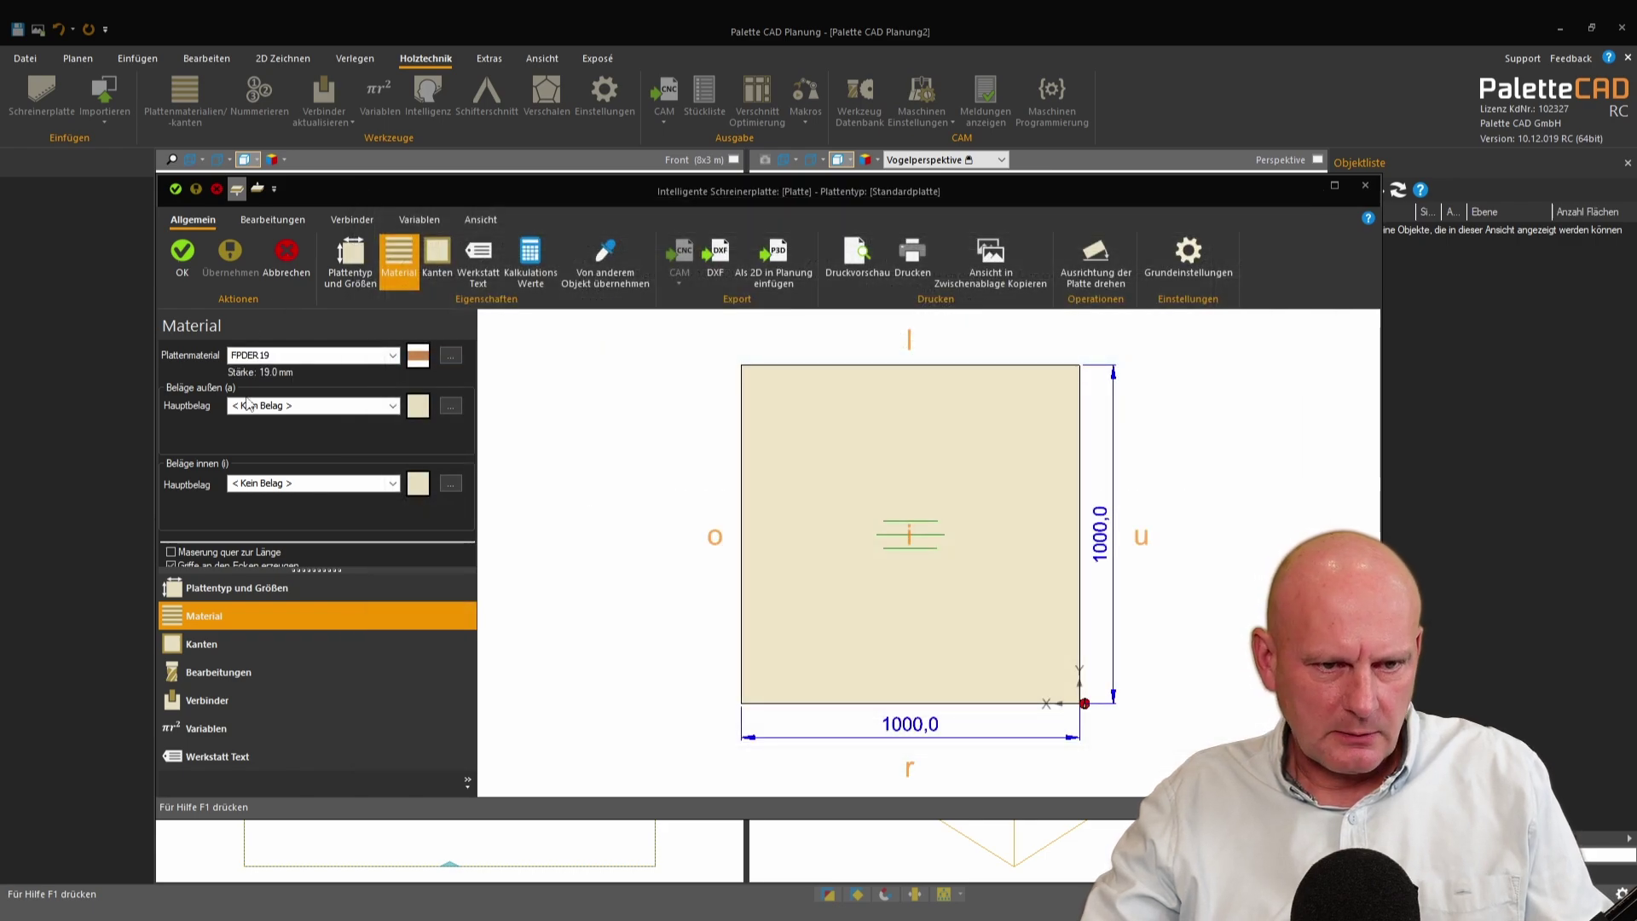
Step: Inspect the FUEI1.5 oak veneer's length and width allowances without changing them
{"action": "left_click", "coordinate": [449, 406]}
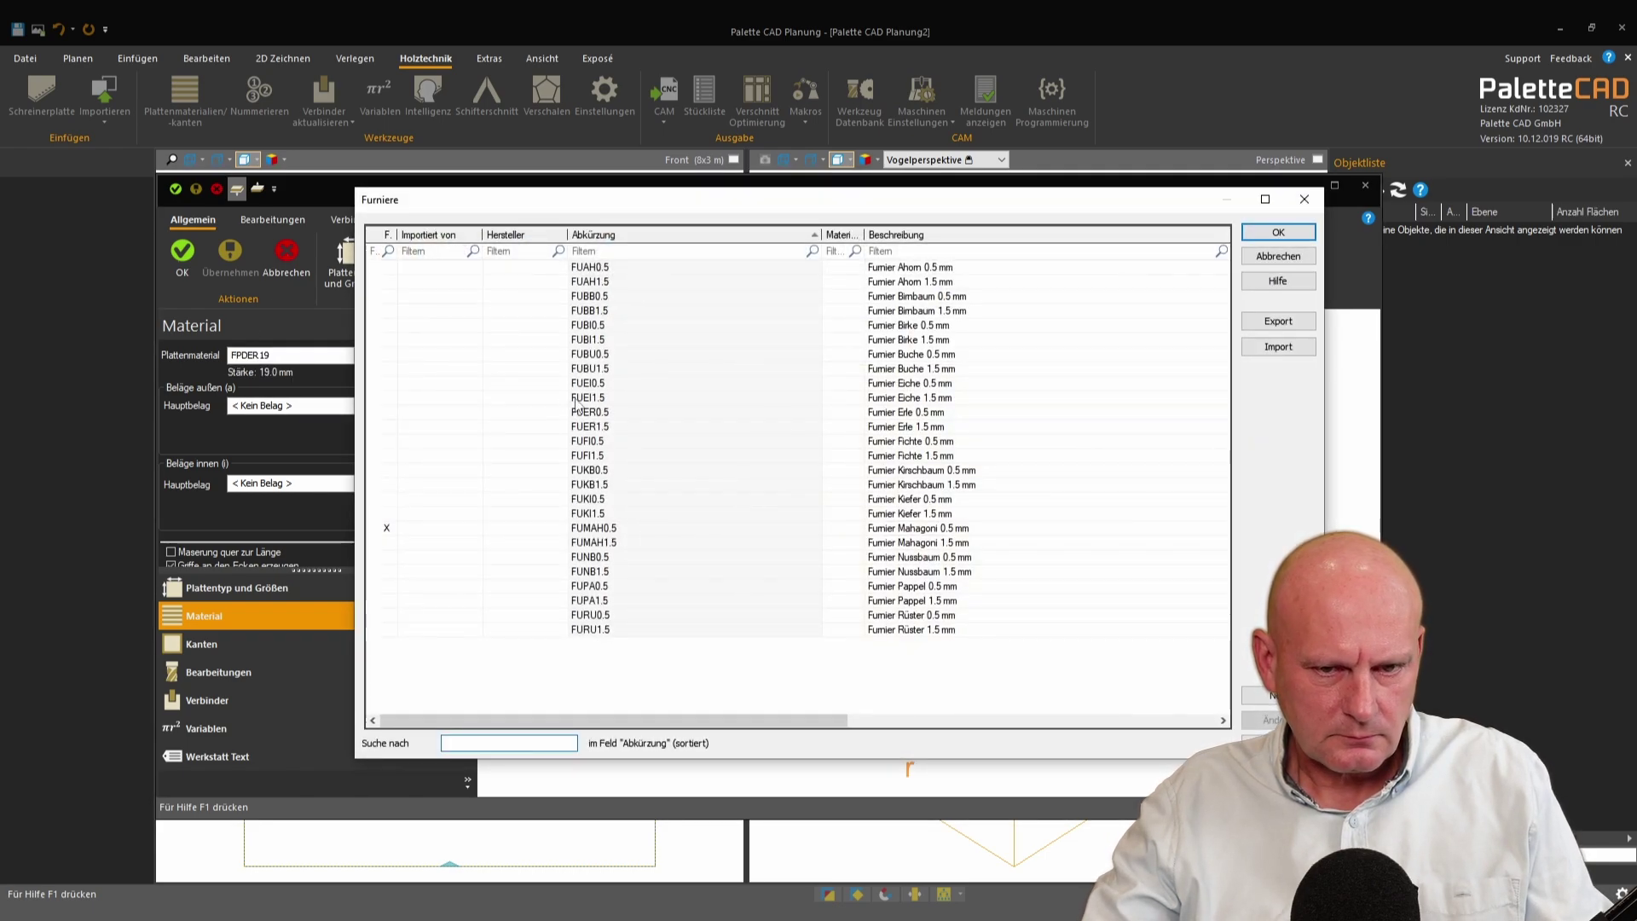
{"action": "double_click", "coordinate": [588, 397]}
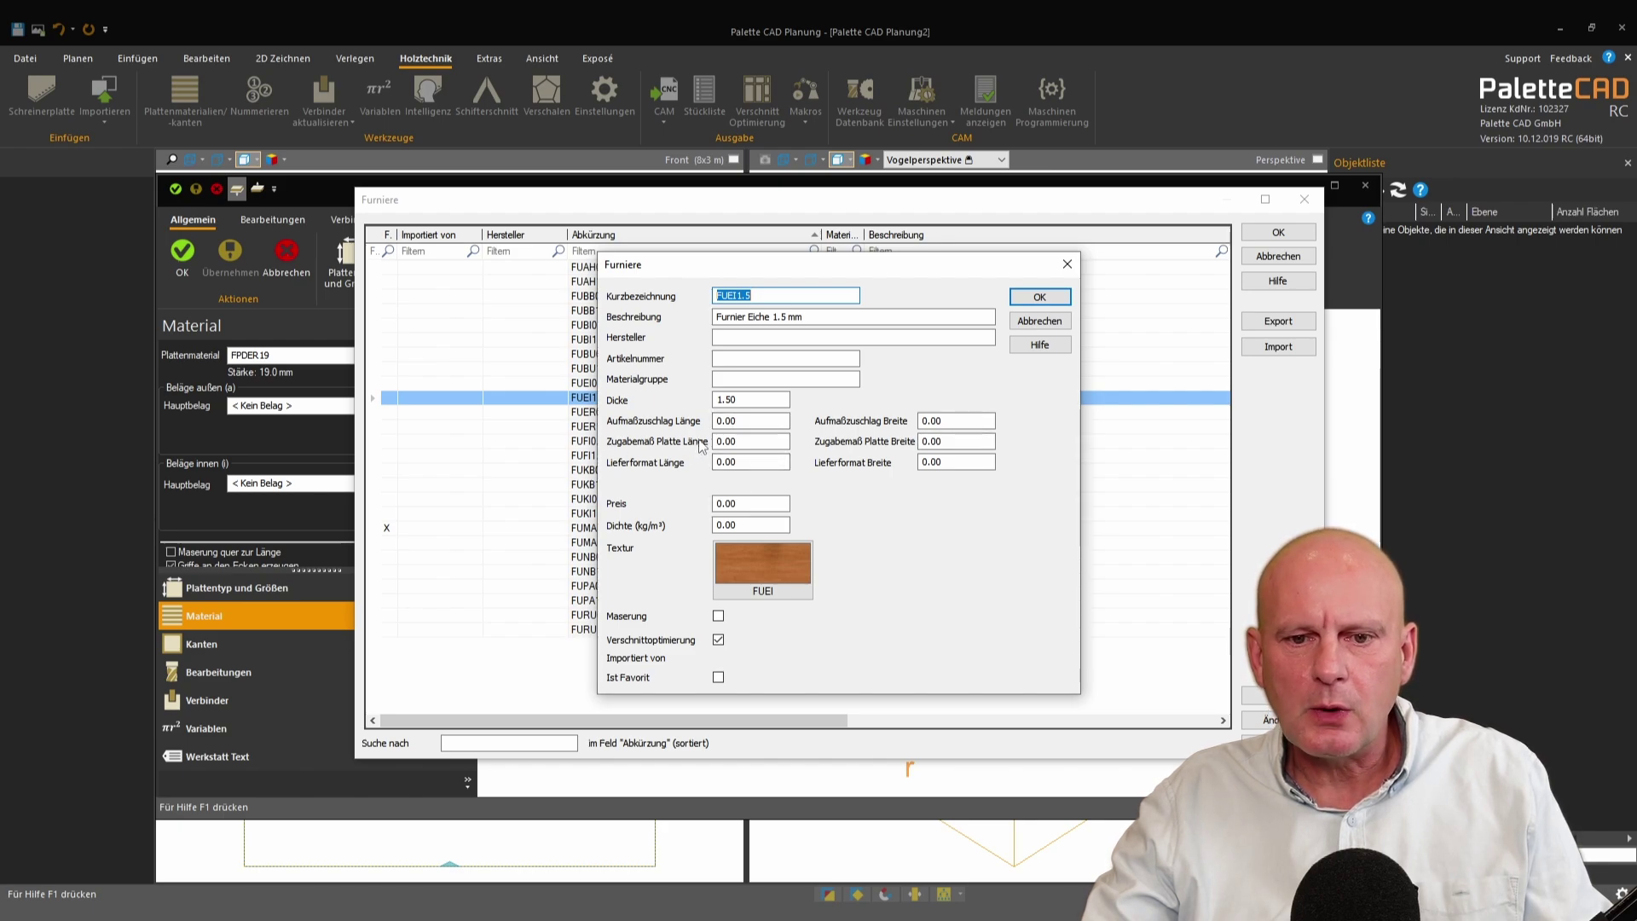
{"action": "left_click", "coordinate": [766, 442]}
{"action": "left_click", "coordinate": [970, 442]}
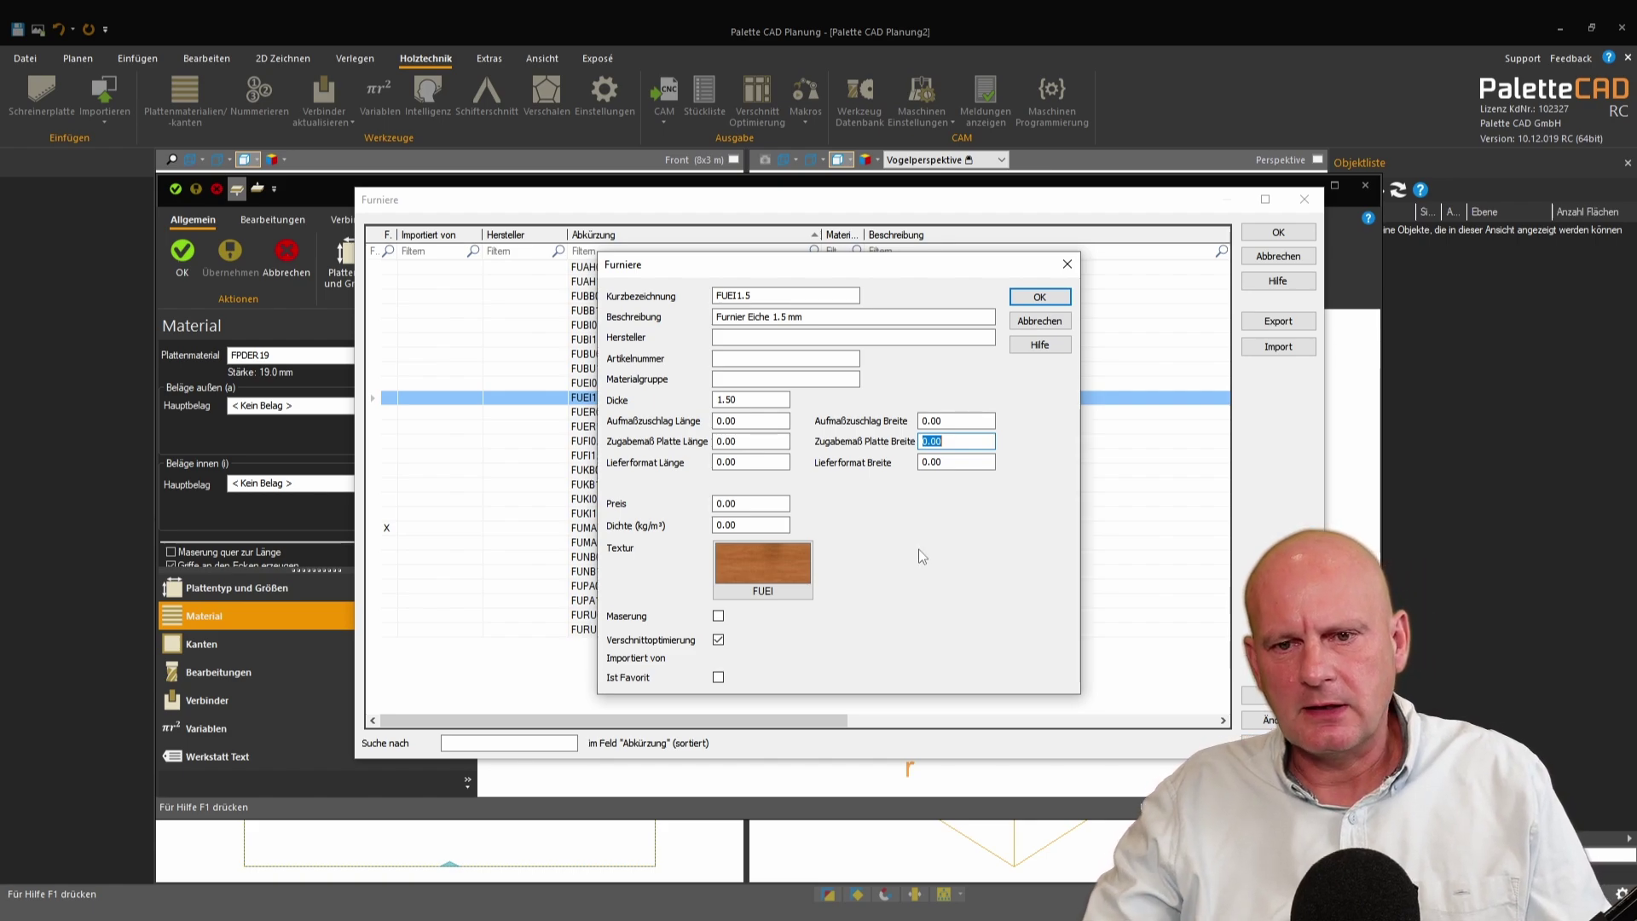
{"action": "left_click", "coordinate": [1039, 320]}
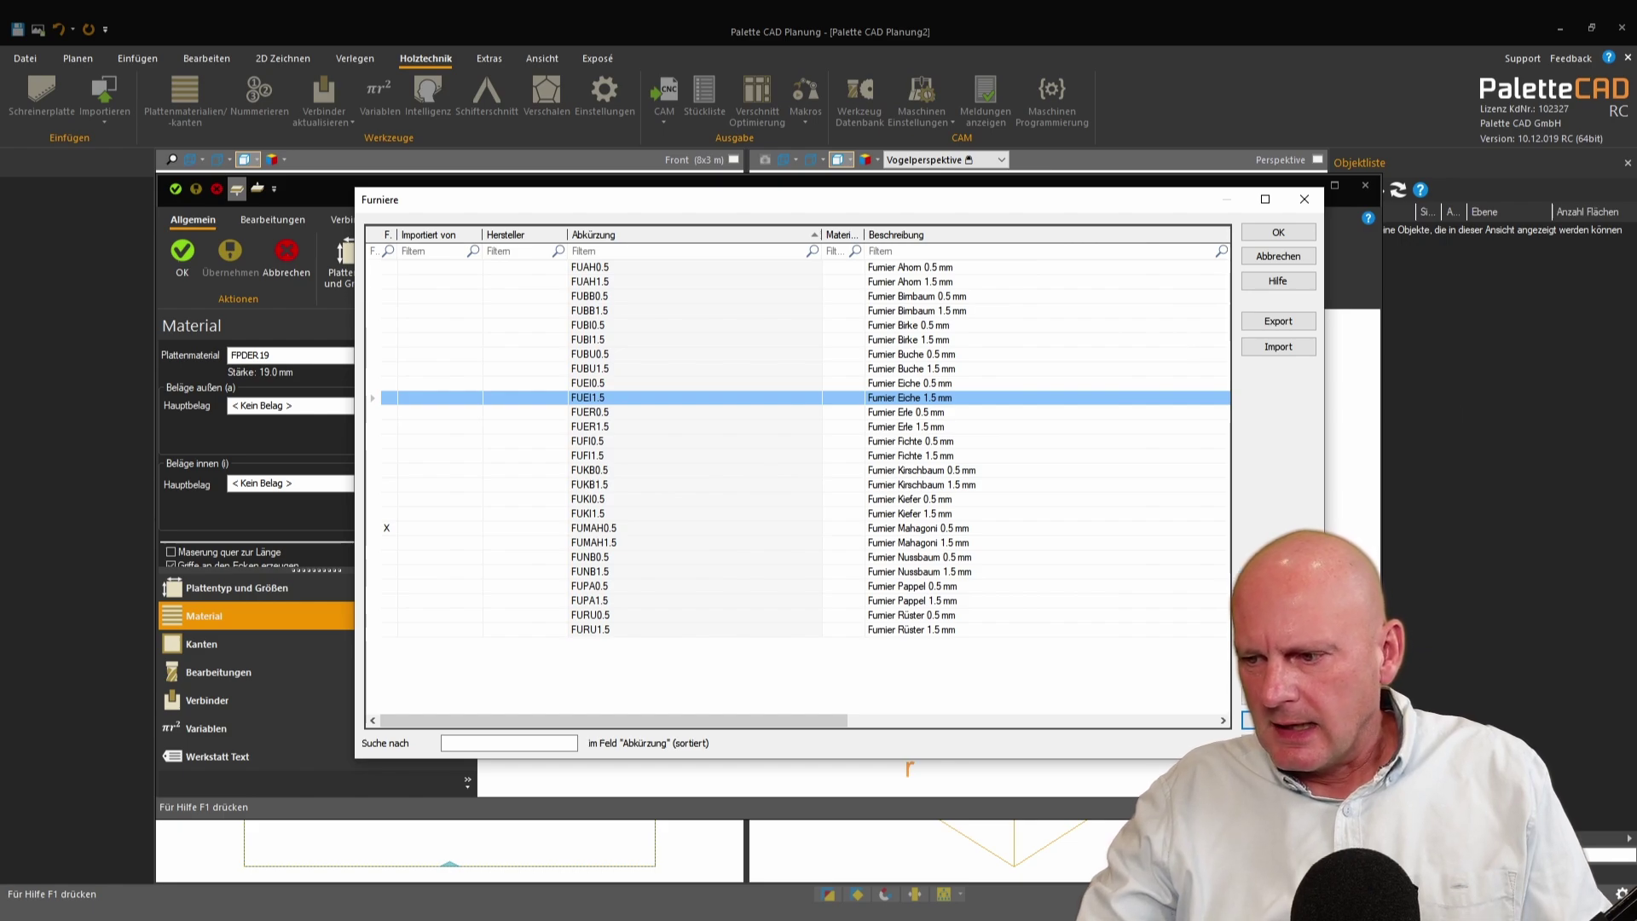
{"action": "left_click", "coordinate": [1277, 256]}
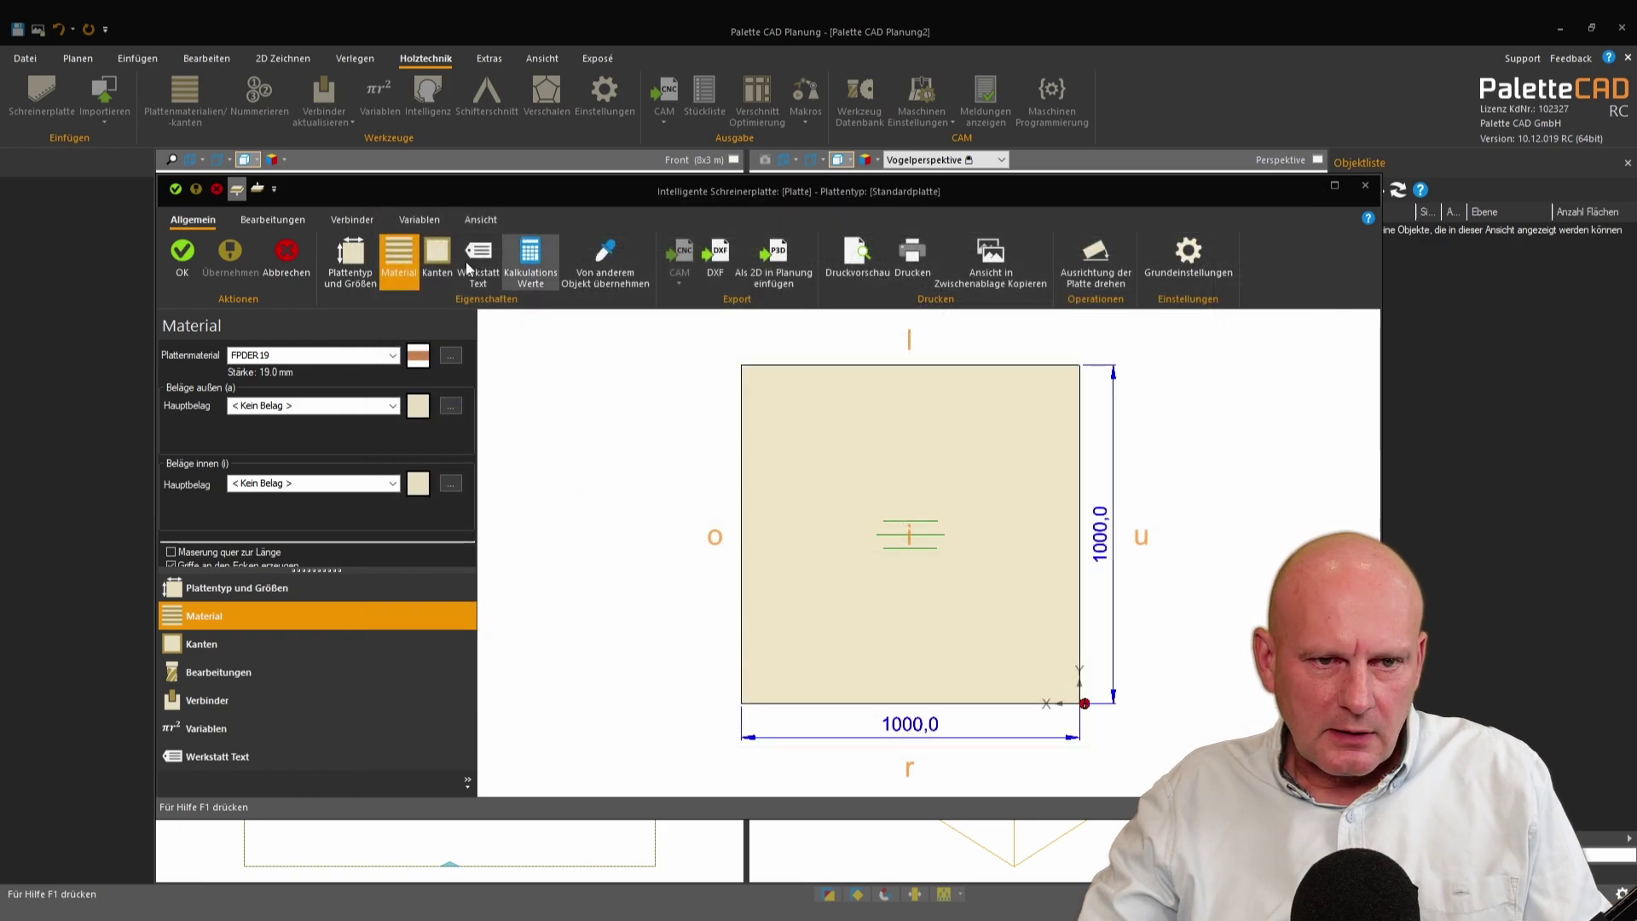
{"action": "left_click", "coordinate": [440, 260]}
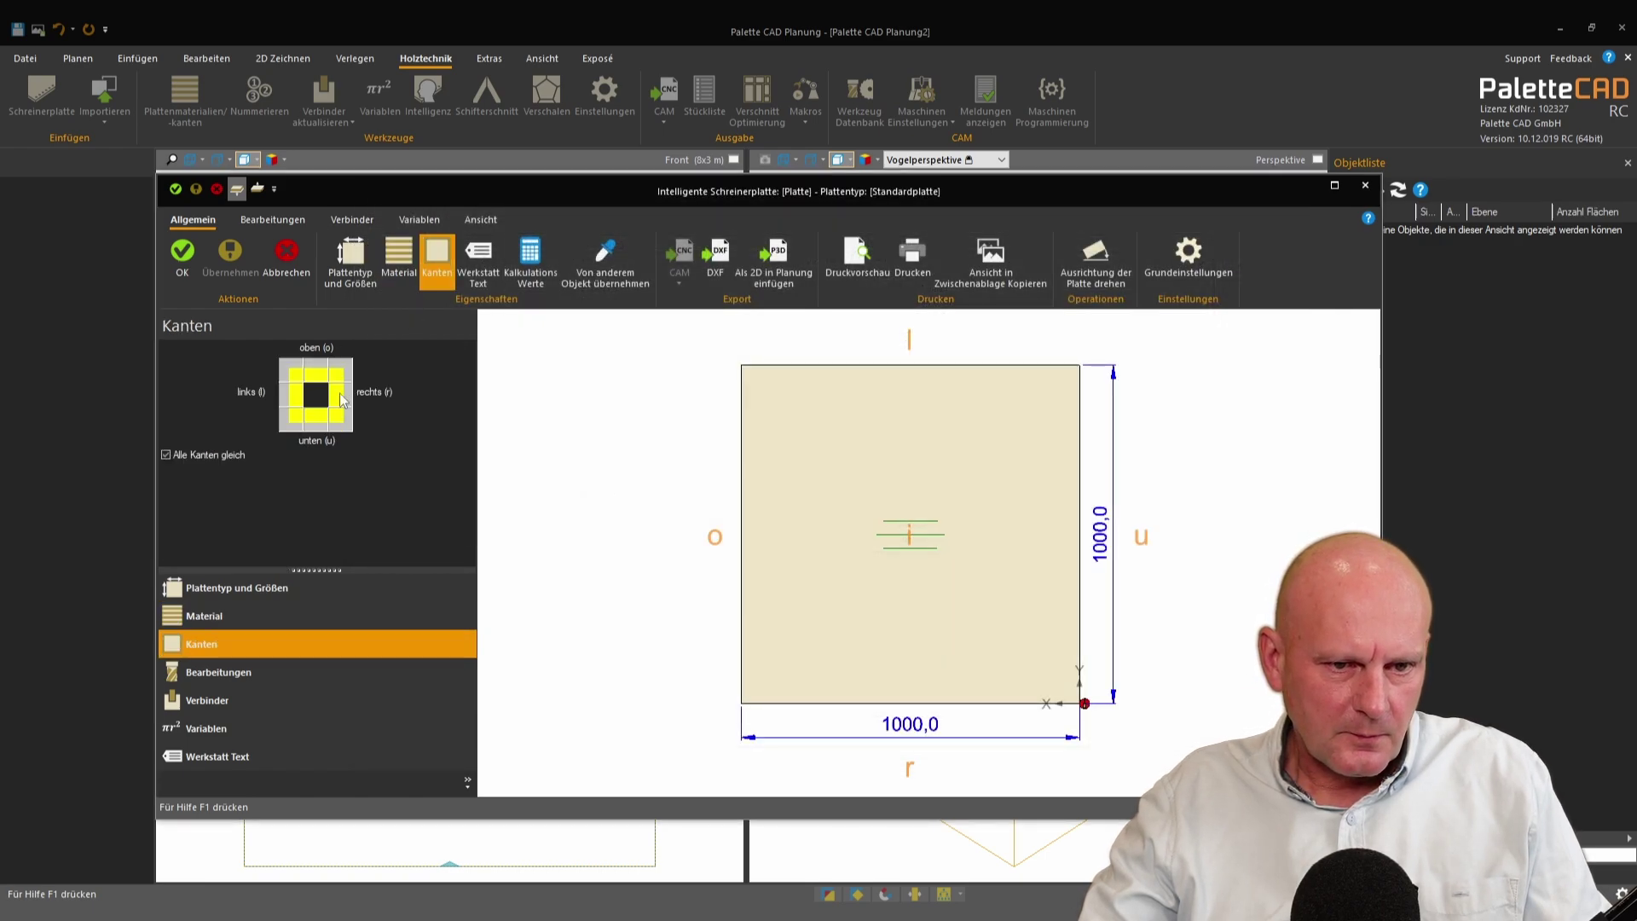
Step: Change edge material KFUREI0.5's oversize allowance from 100.00 to 10.00 and save it
{"action": "left_click", "coordinate": [341, 399]}
{"action": "left_click", "coordinate": [451, 482]}
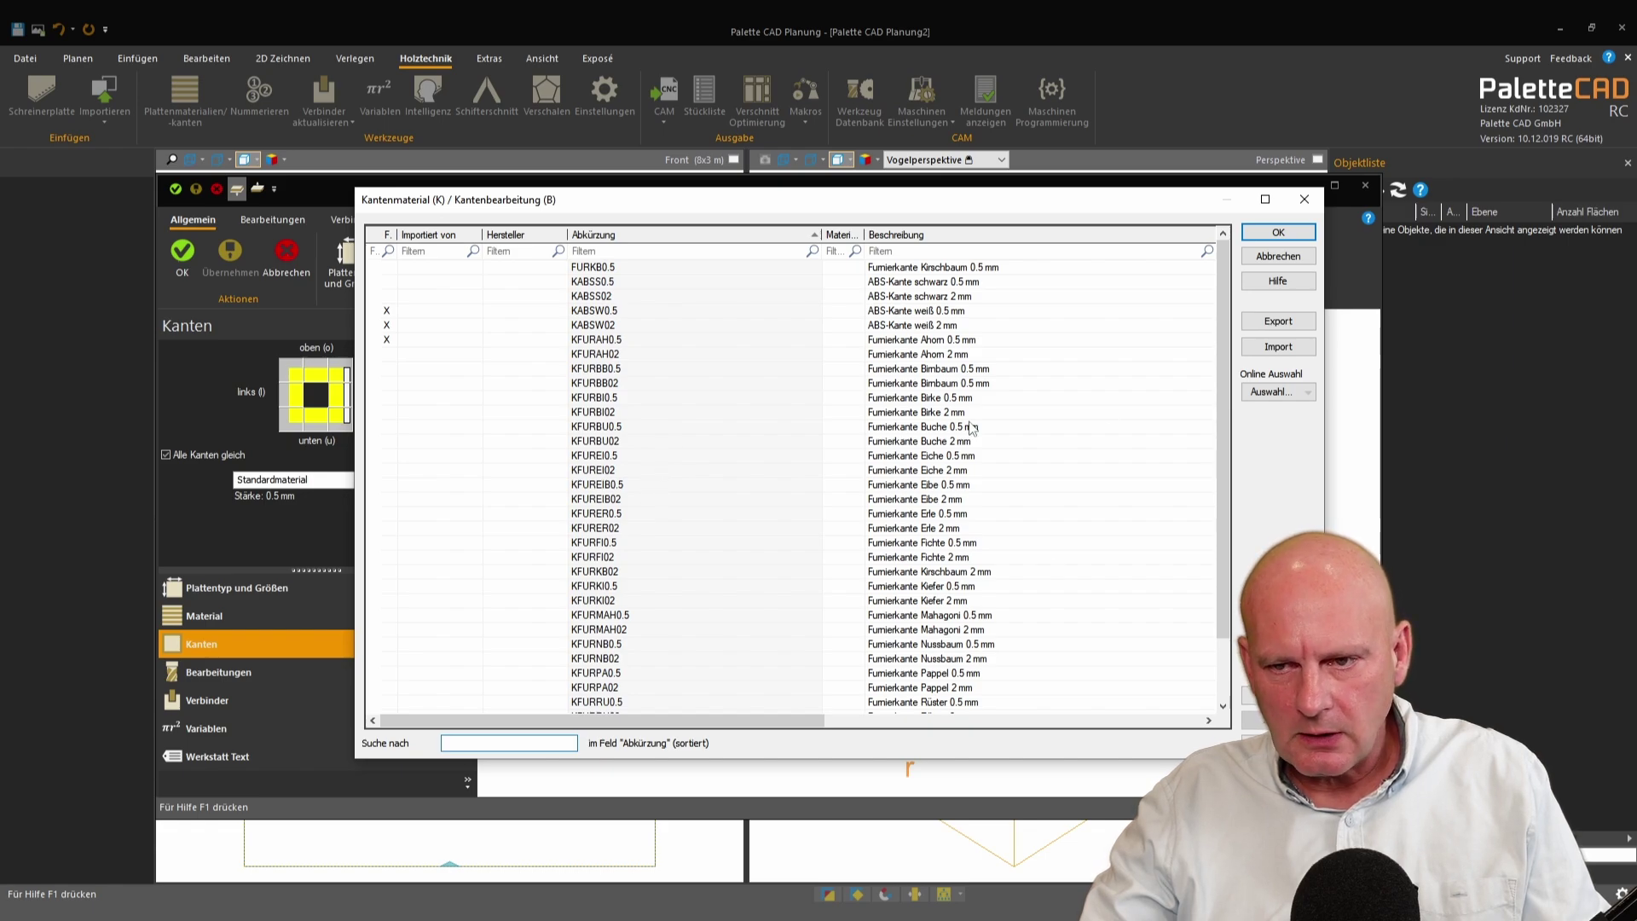
{"action": "left_click", "coordinate": [861, 455]}
{"action": "double_click", "coordinate": [657, 455]}
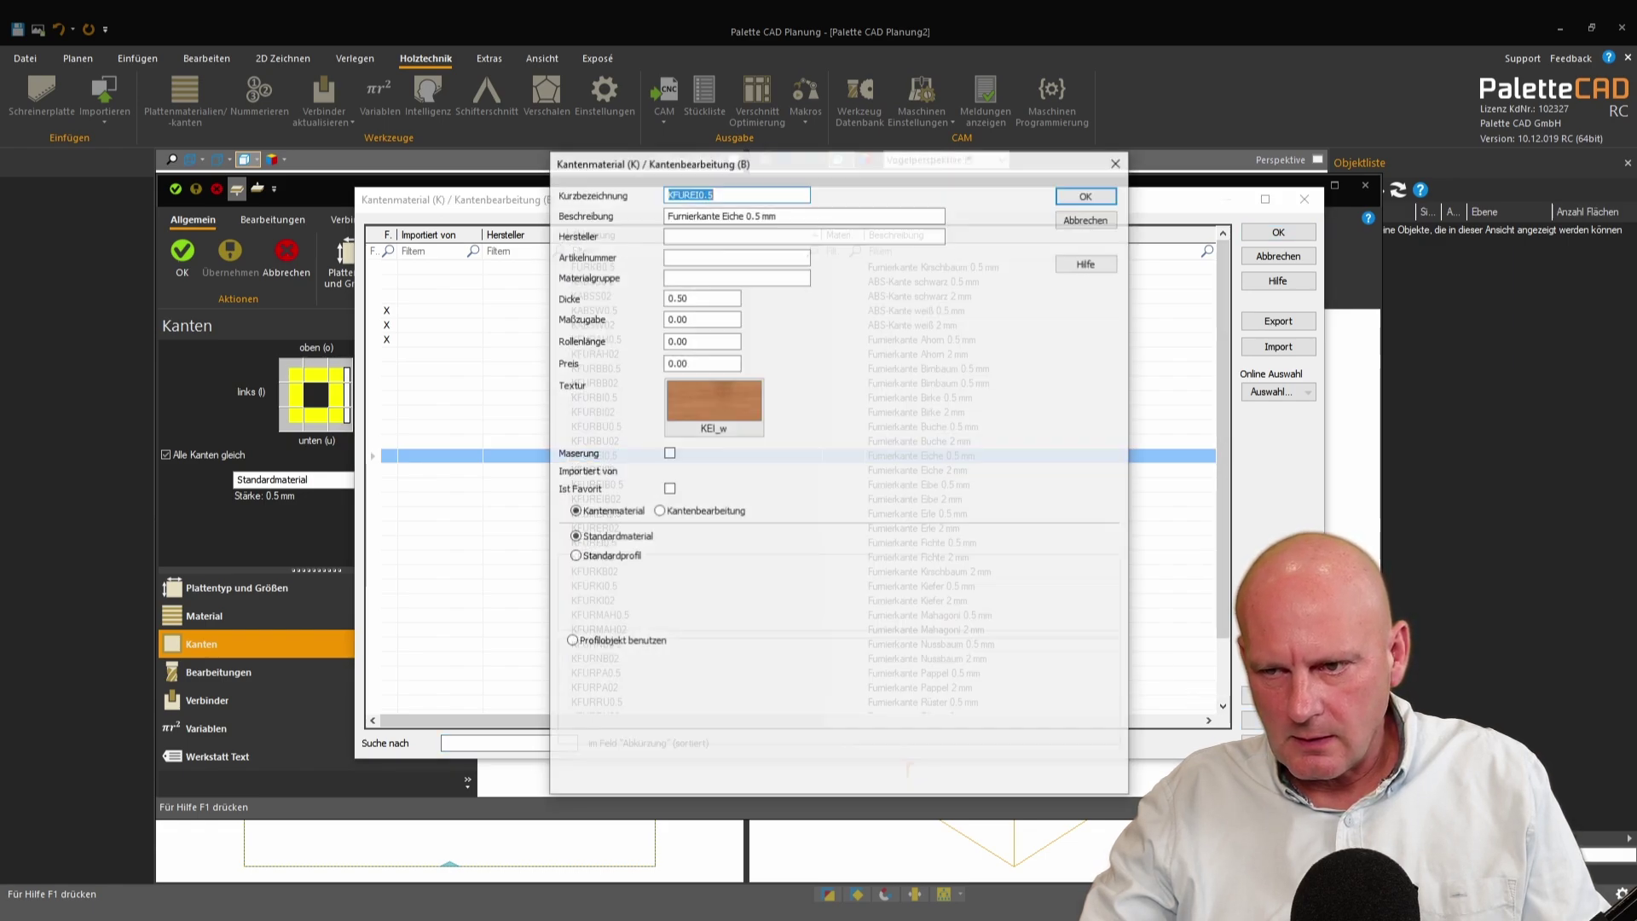
{"action": "left_click", "coordinate": [678, 236]}
{"action": "left_click", "coordinate": [737, 322]}
{"action": "type", "text": "100"}
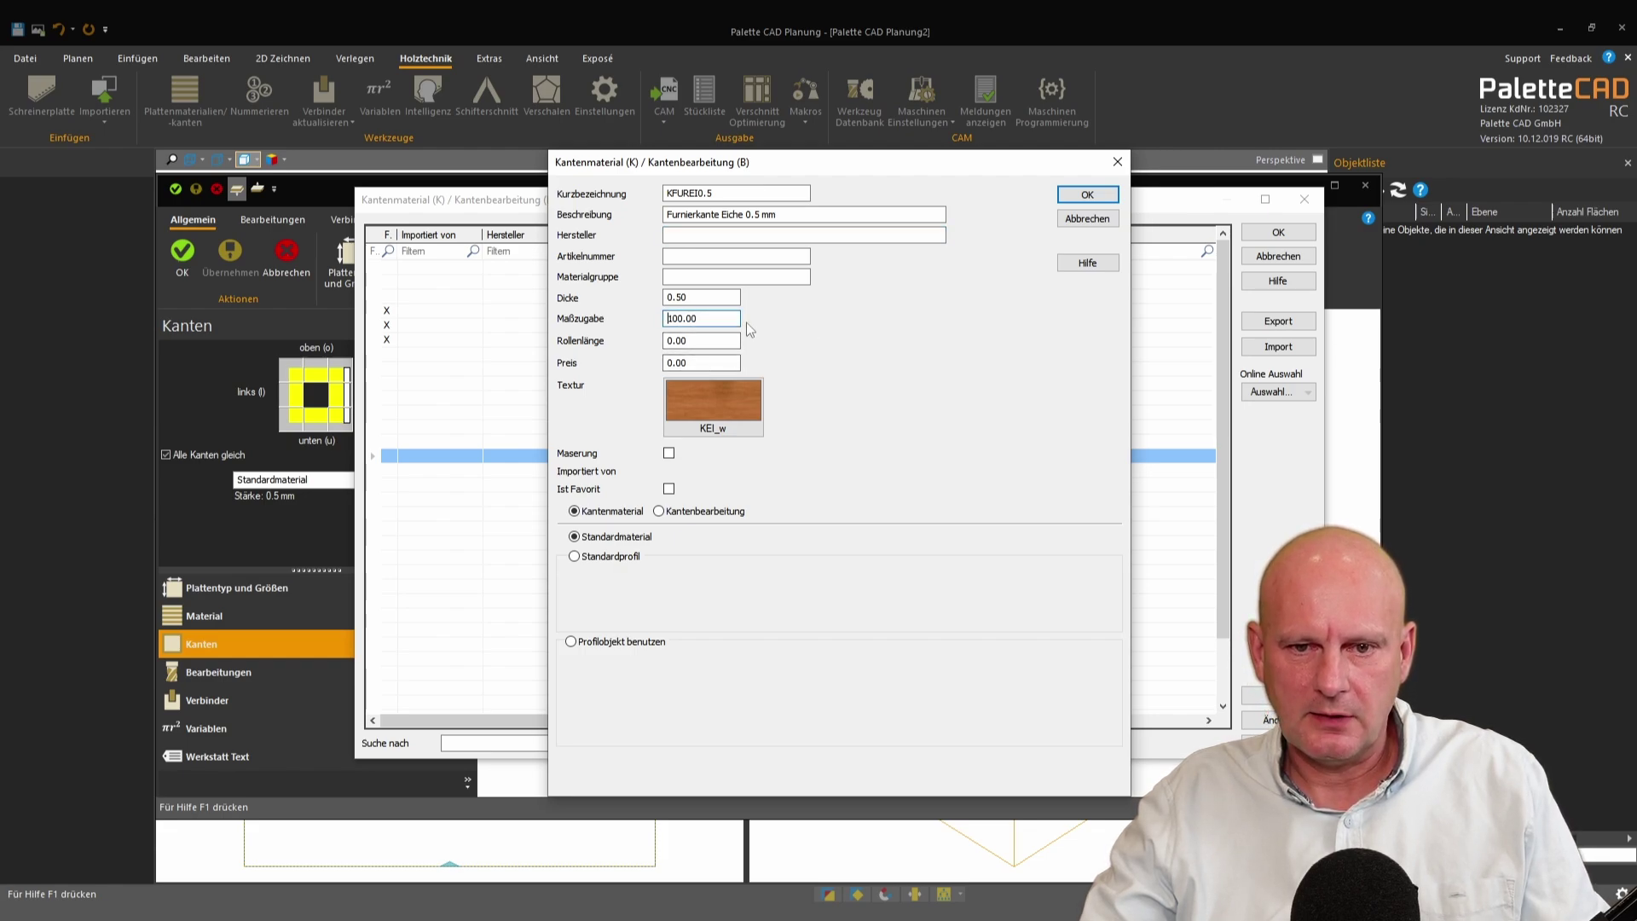
{"action": "left_click_drag", "start_coordinate": [735, 319], "coordinate": [590, 326]}
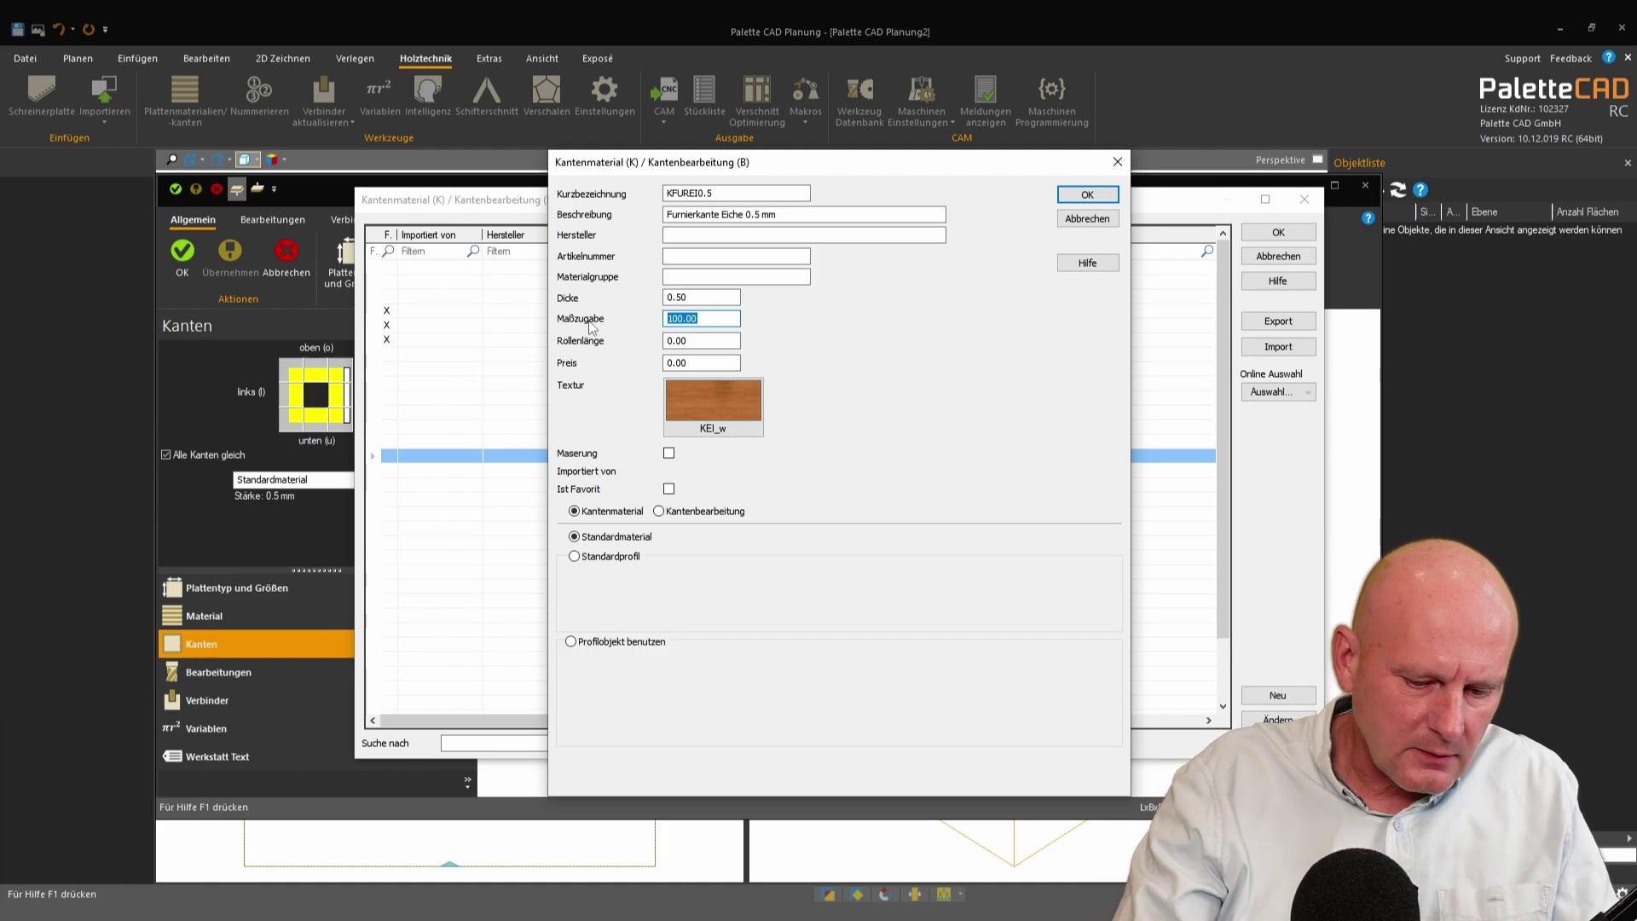
{"action": "type", "text": "10.00"}
{"action": "key", "text": "Tab"}
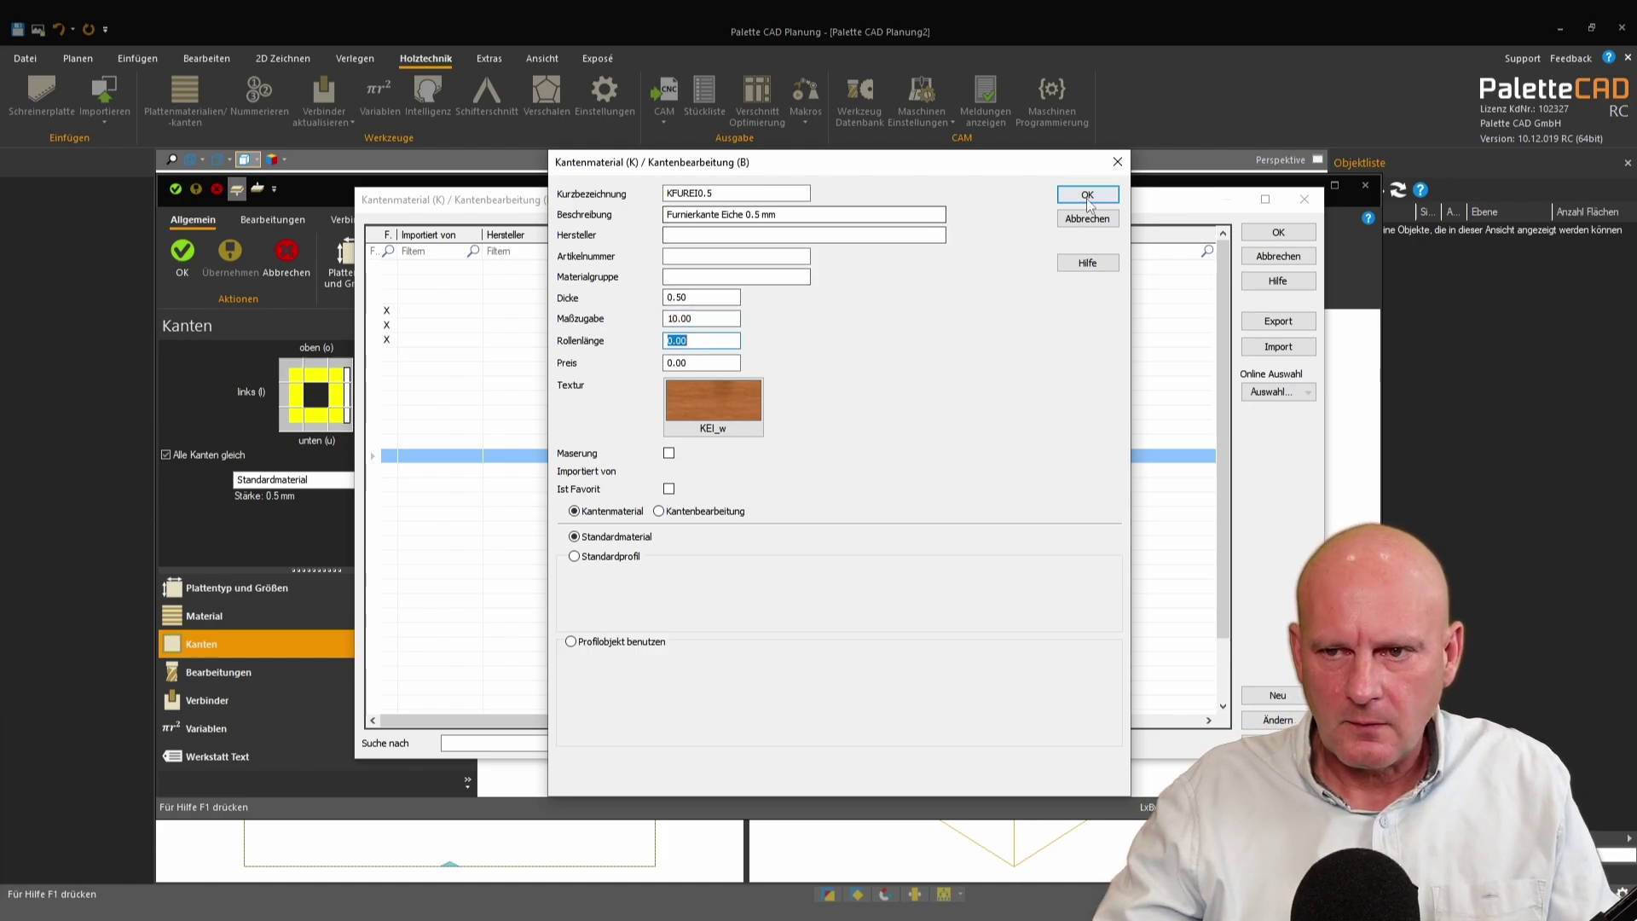
{"action": "left_click", "coordinate": [1086, 195]}
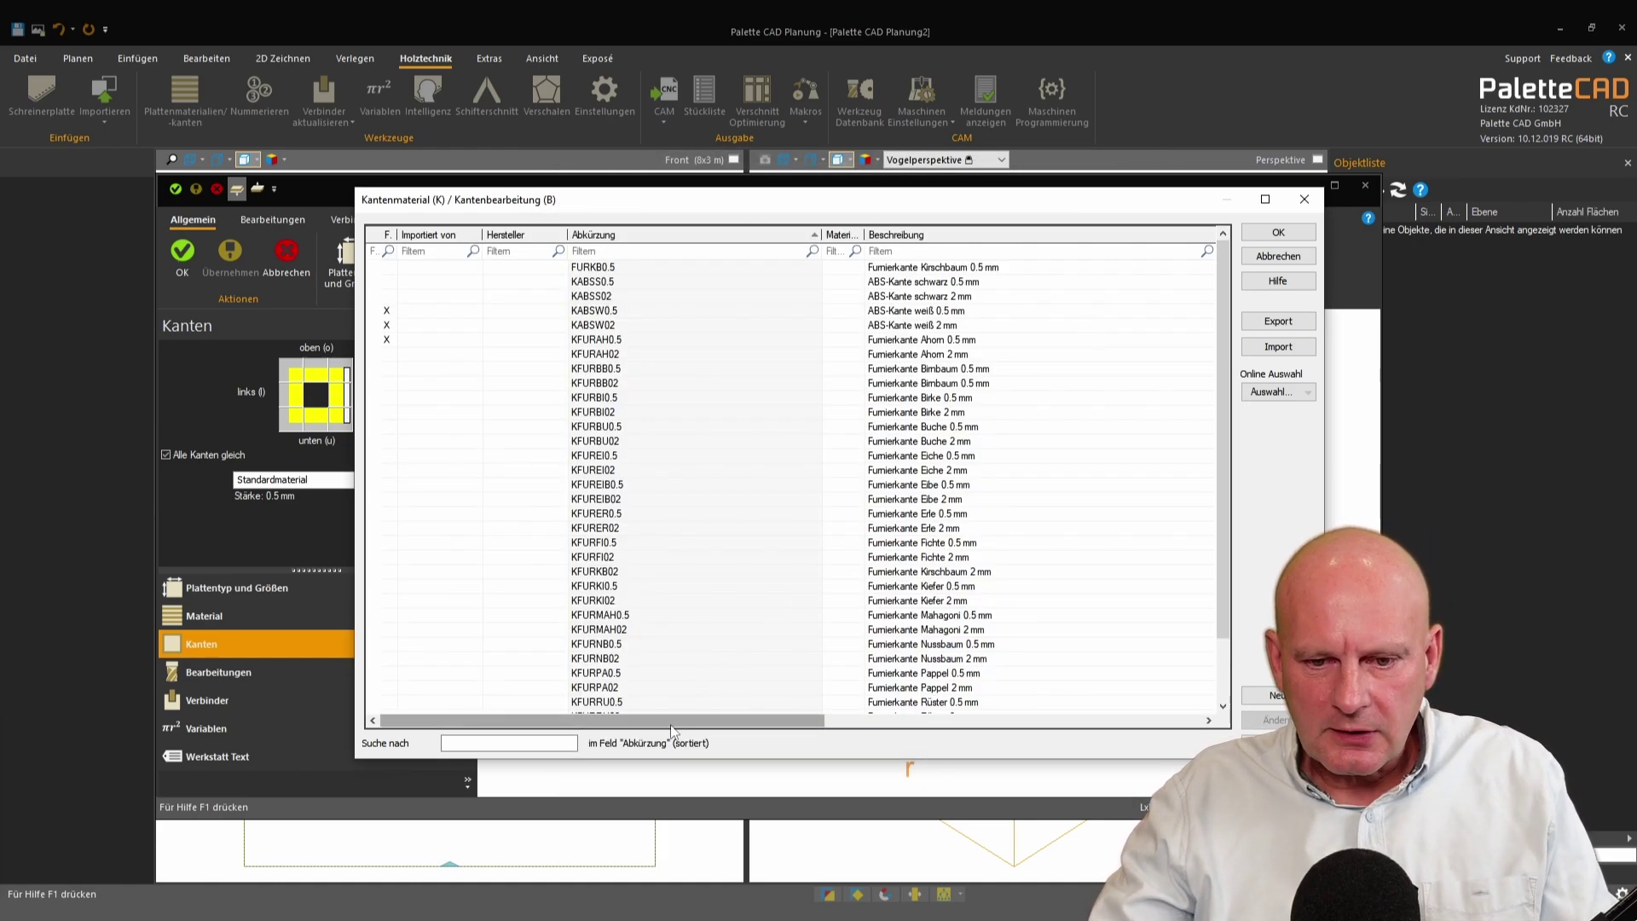
Step: Adjust the edge material list's column widths and bring up its column options
{"action": "mouse_move", "coordinate": [671, 722]}
{"action": "left_mouse_down"}
{"action": "mouse_move", "coordinate": [918, 722]}
{"action": "mouse_move", "coordinate": [561, 759]}
{"action": "left_mouse_up"}
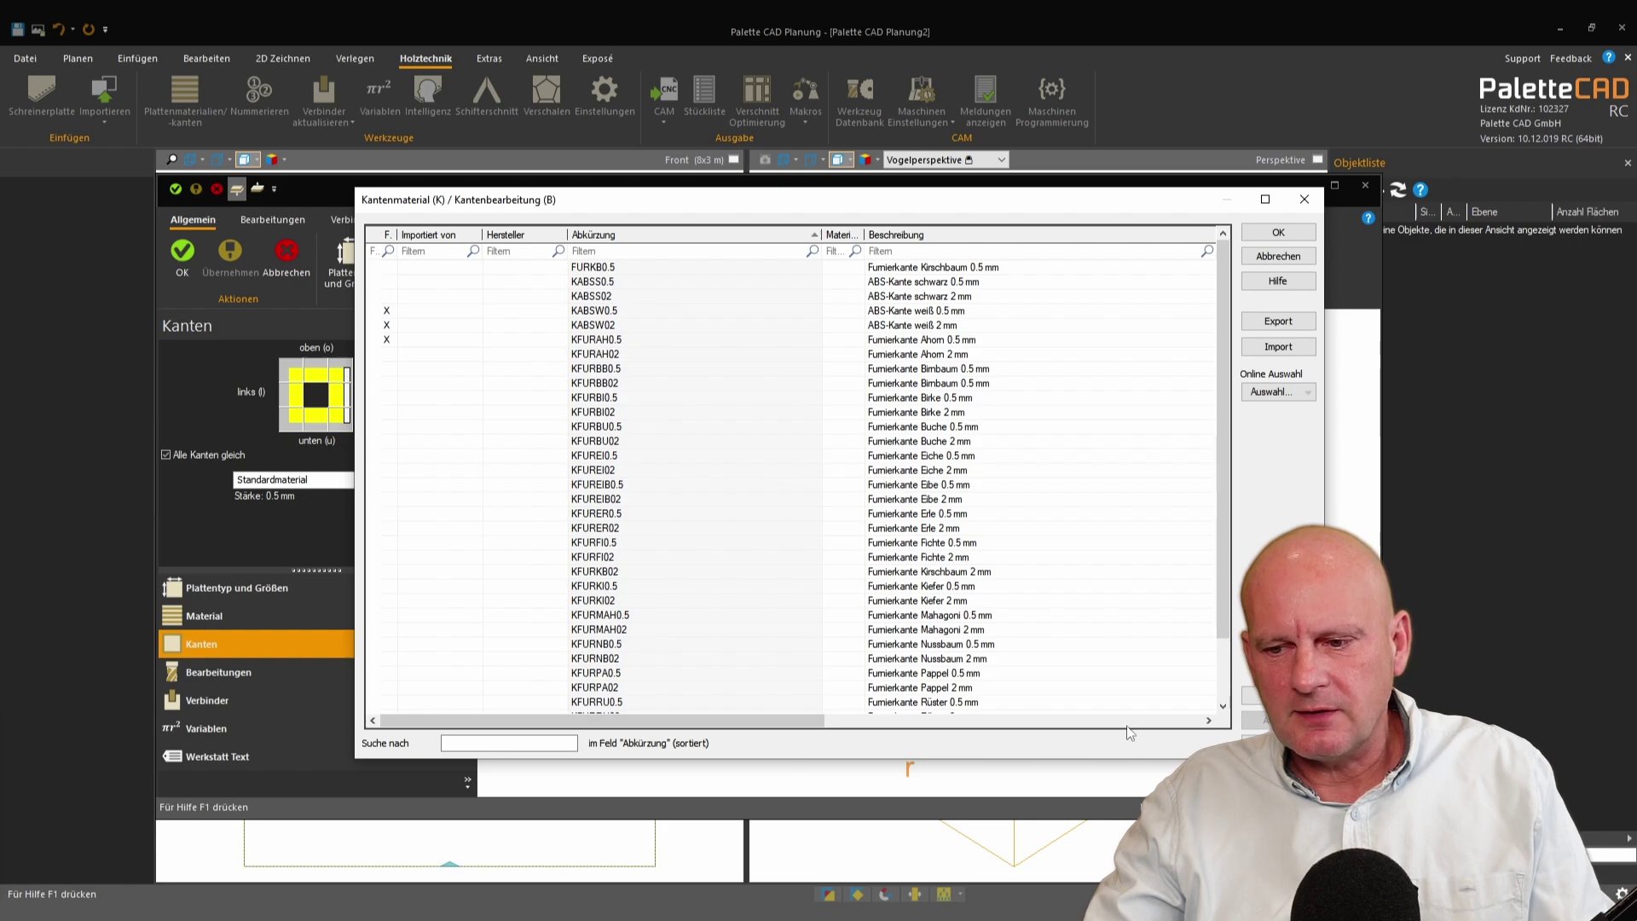
{"action": "left_click_drag", "start_coordinate": [731, 721], "coordinate": [873, 721]}
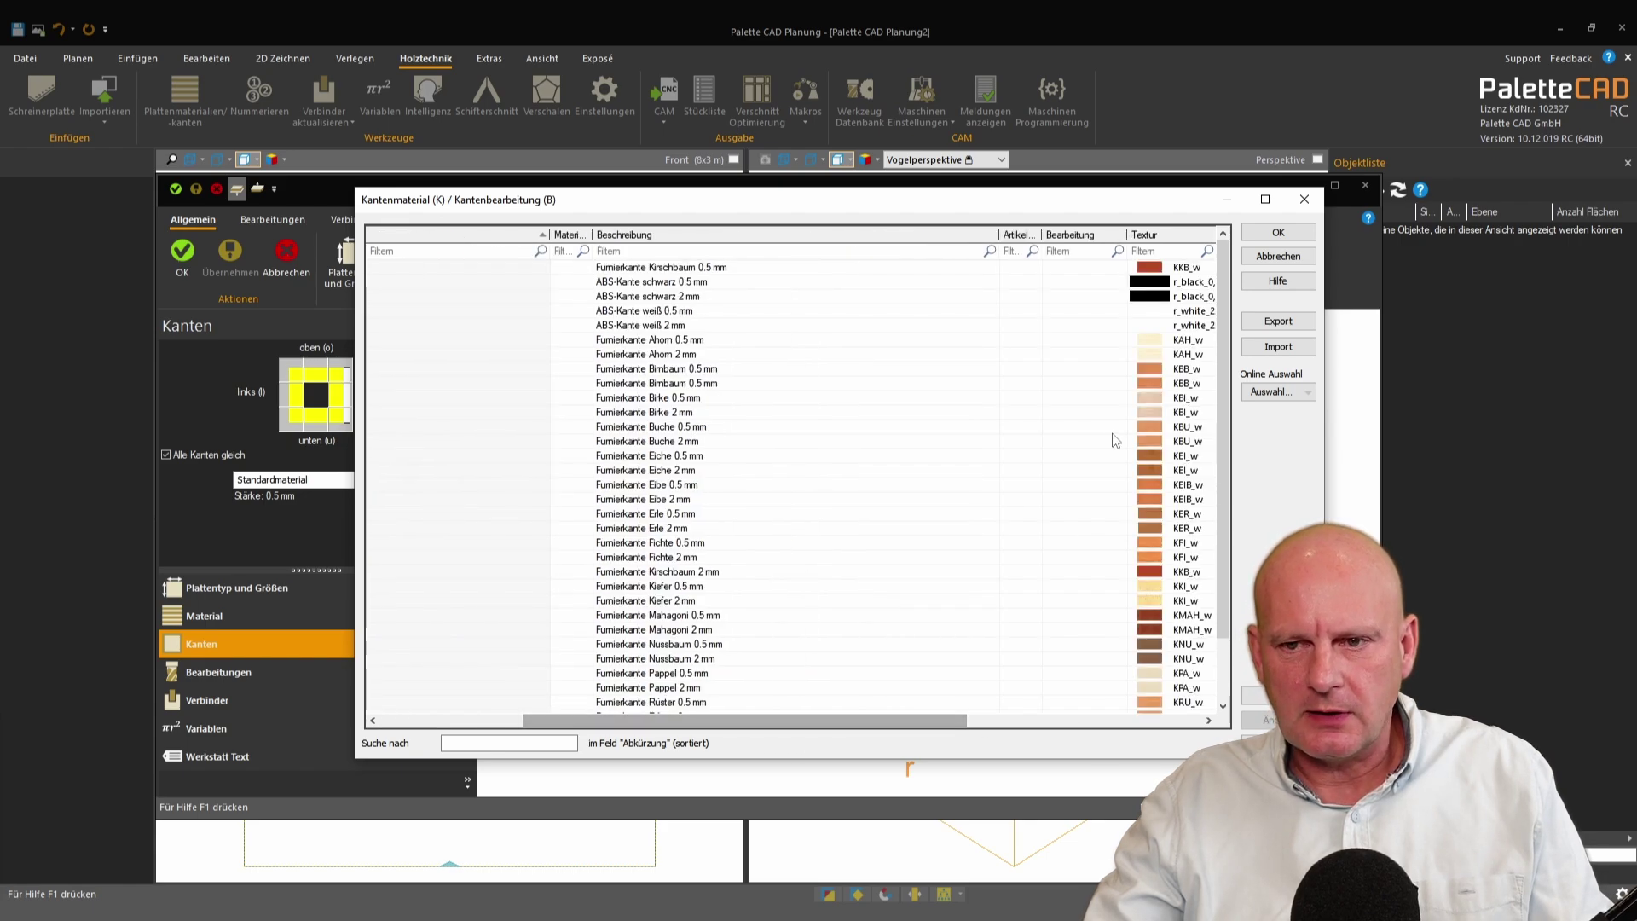
{"action": "right_click", "coordinate": [857, 240]}
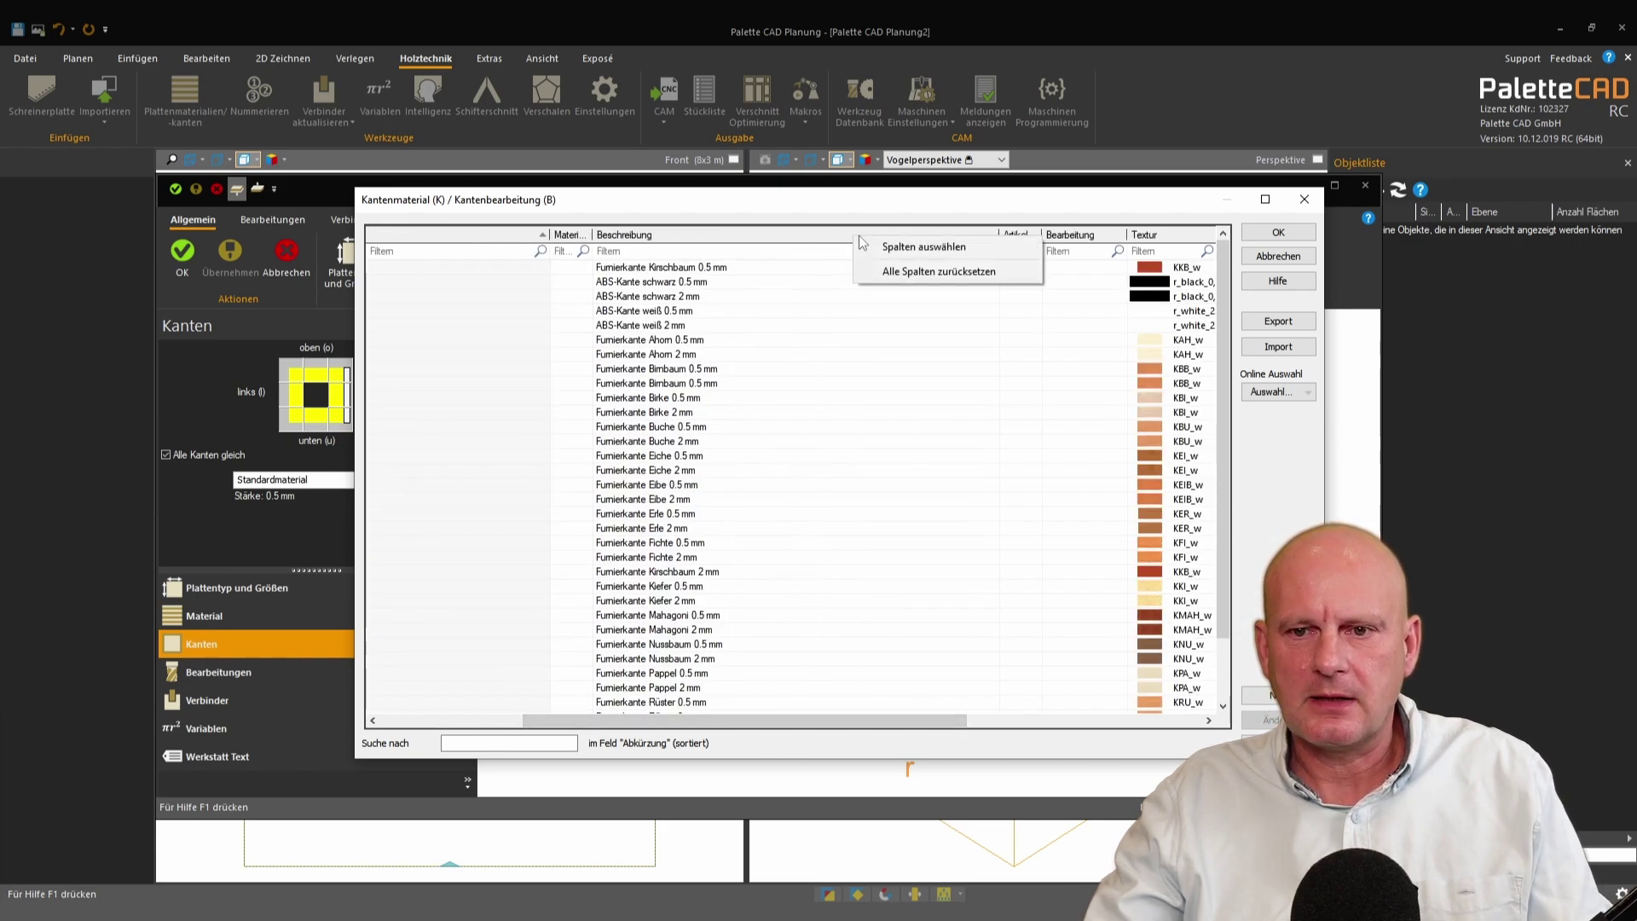
Step: Hide the Bearbeitung column and move Textur ahead of Artikel in the edge-material list
{"action": "left_click", "coordinate": [924, 246]}
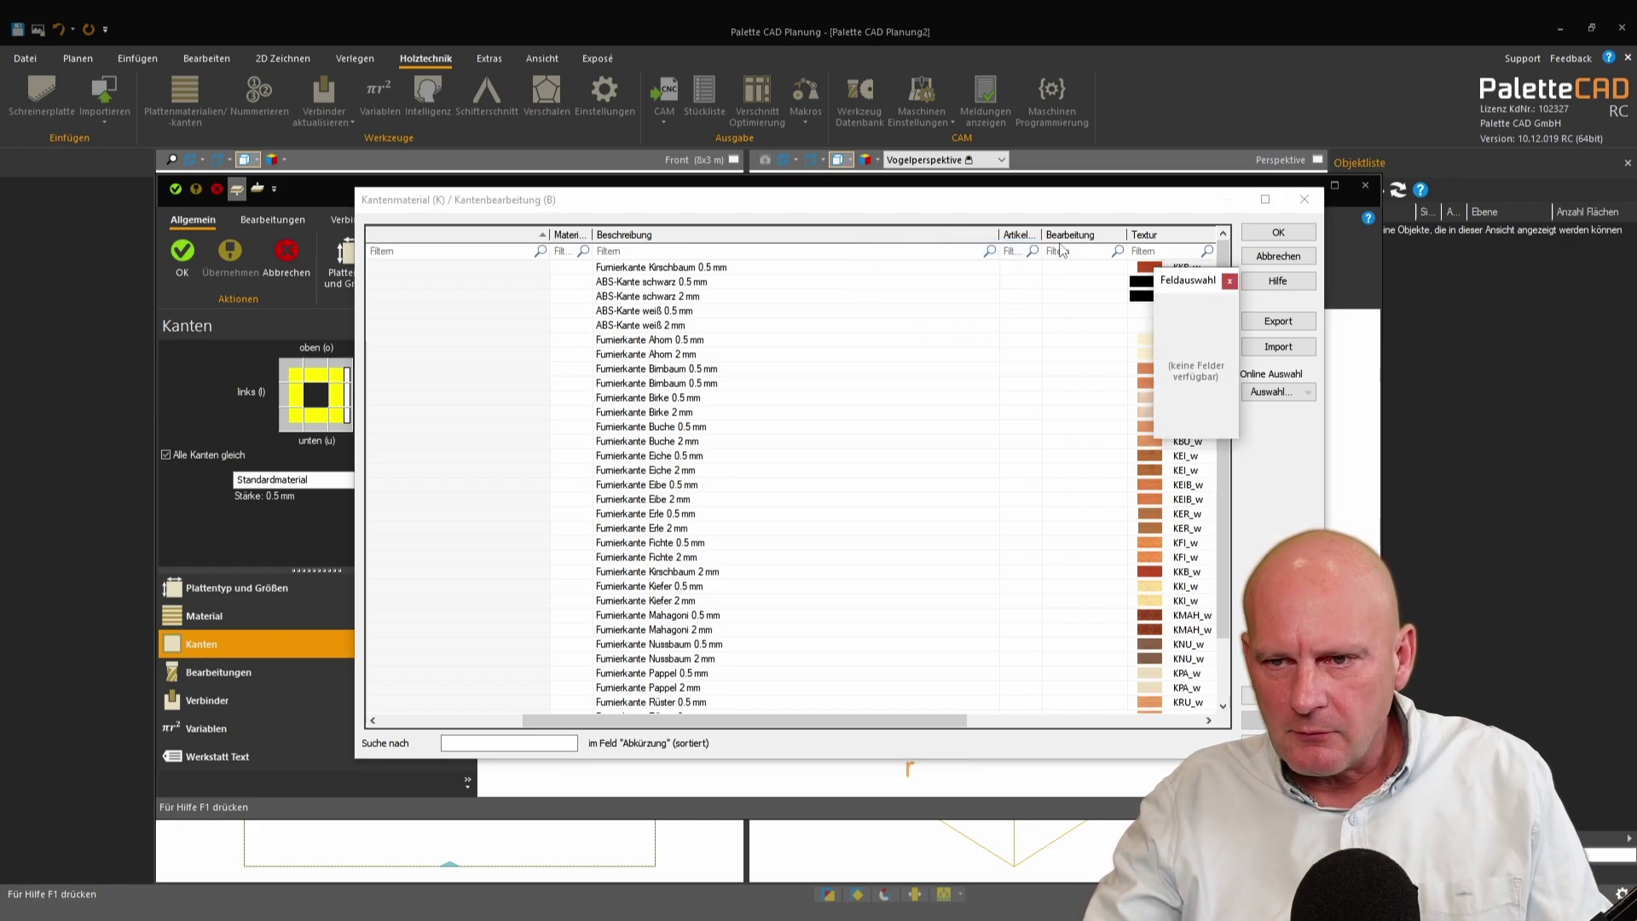
{"action": "left_click_drag", "start_coordinate": [1076, 234], "coordinate": [1170, 322]}
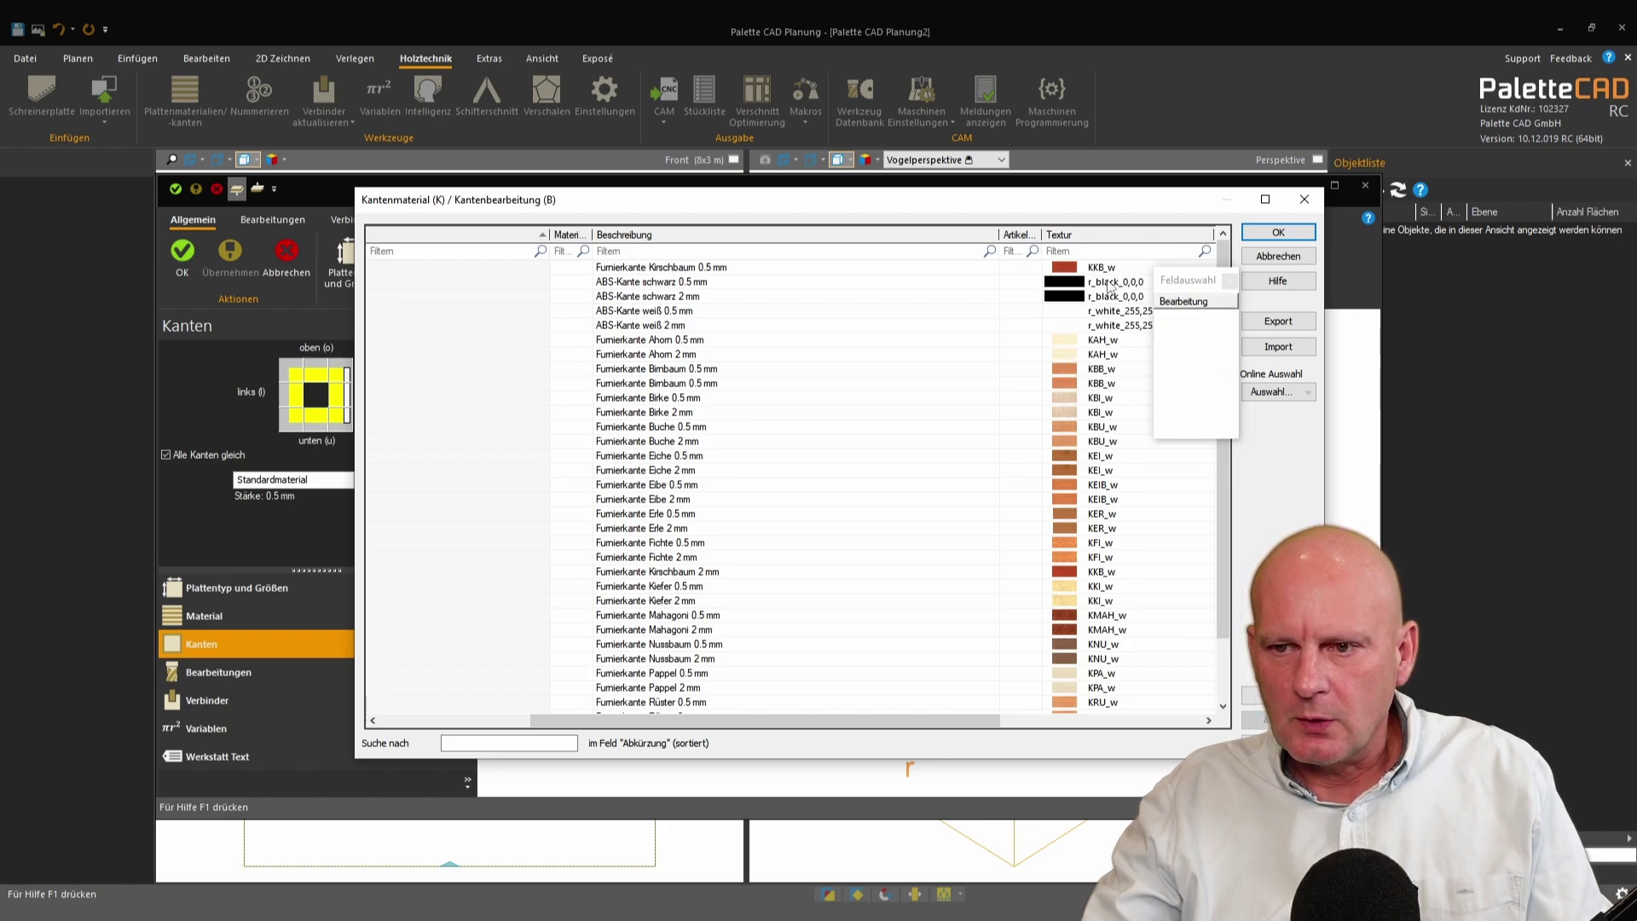
{"action": "left_click_drag", "start_coordinate": [1066, 236], "coordinate": [1006, 236]}
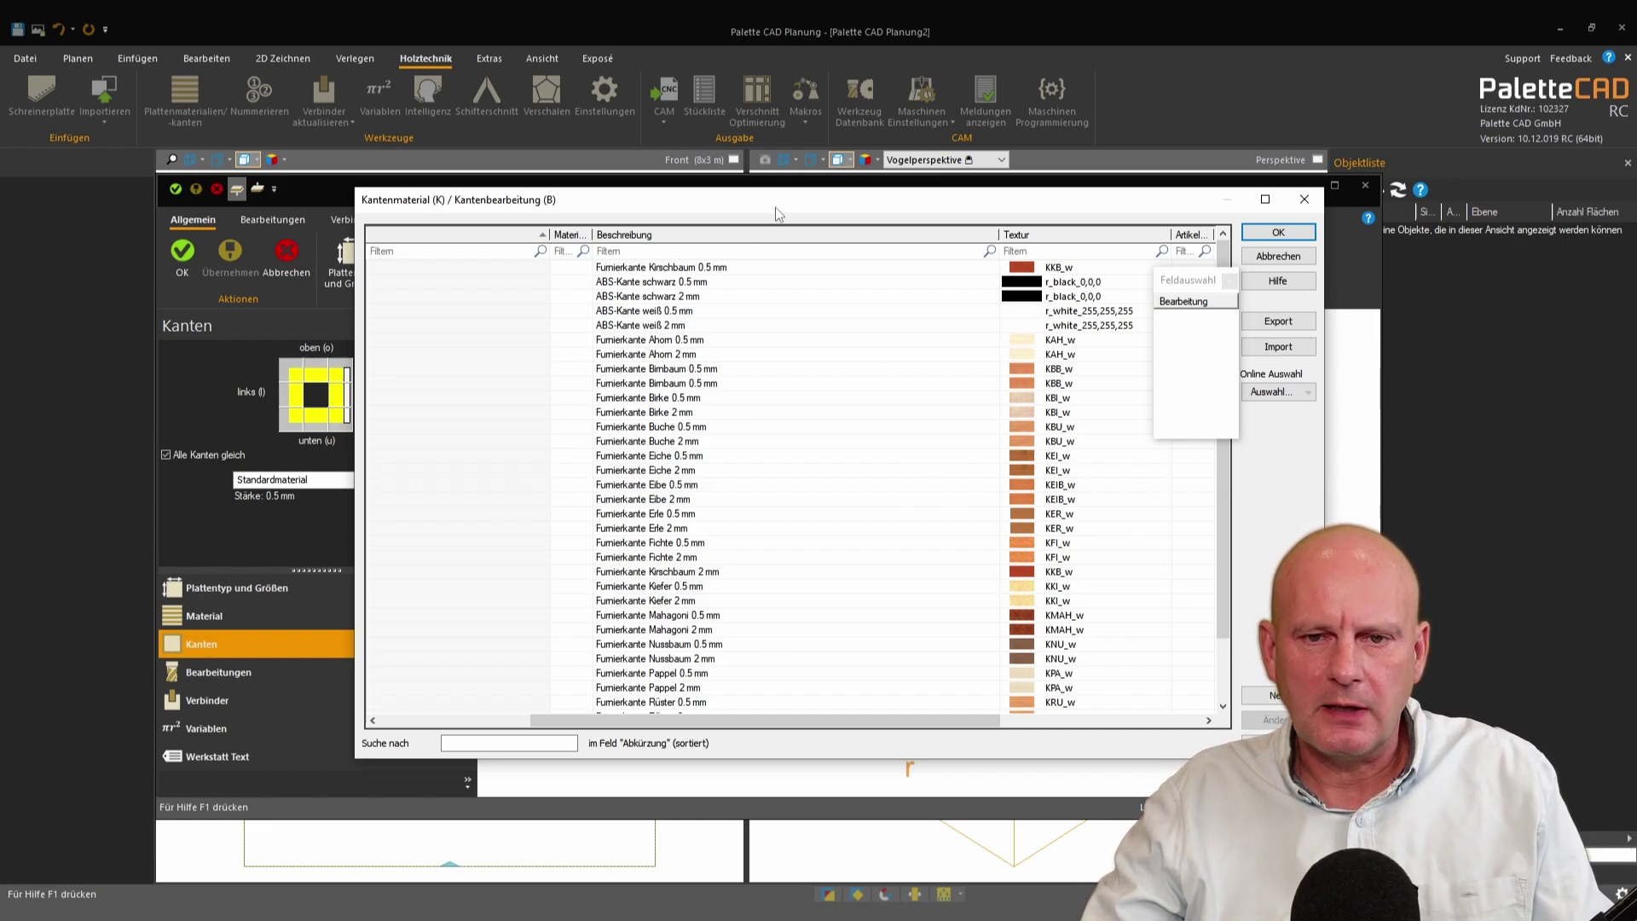
{"action": "left_click_drag", "start_coordinate": [783, 200], "coordinate": [700, 174]}
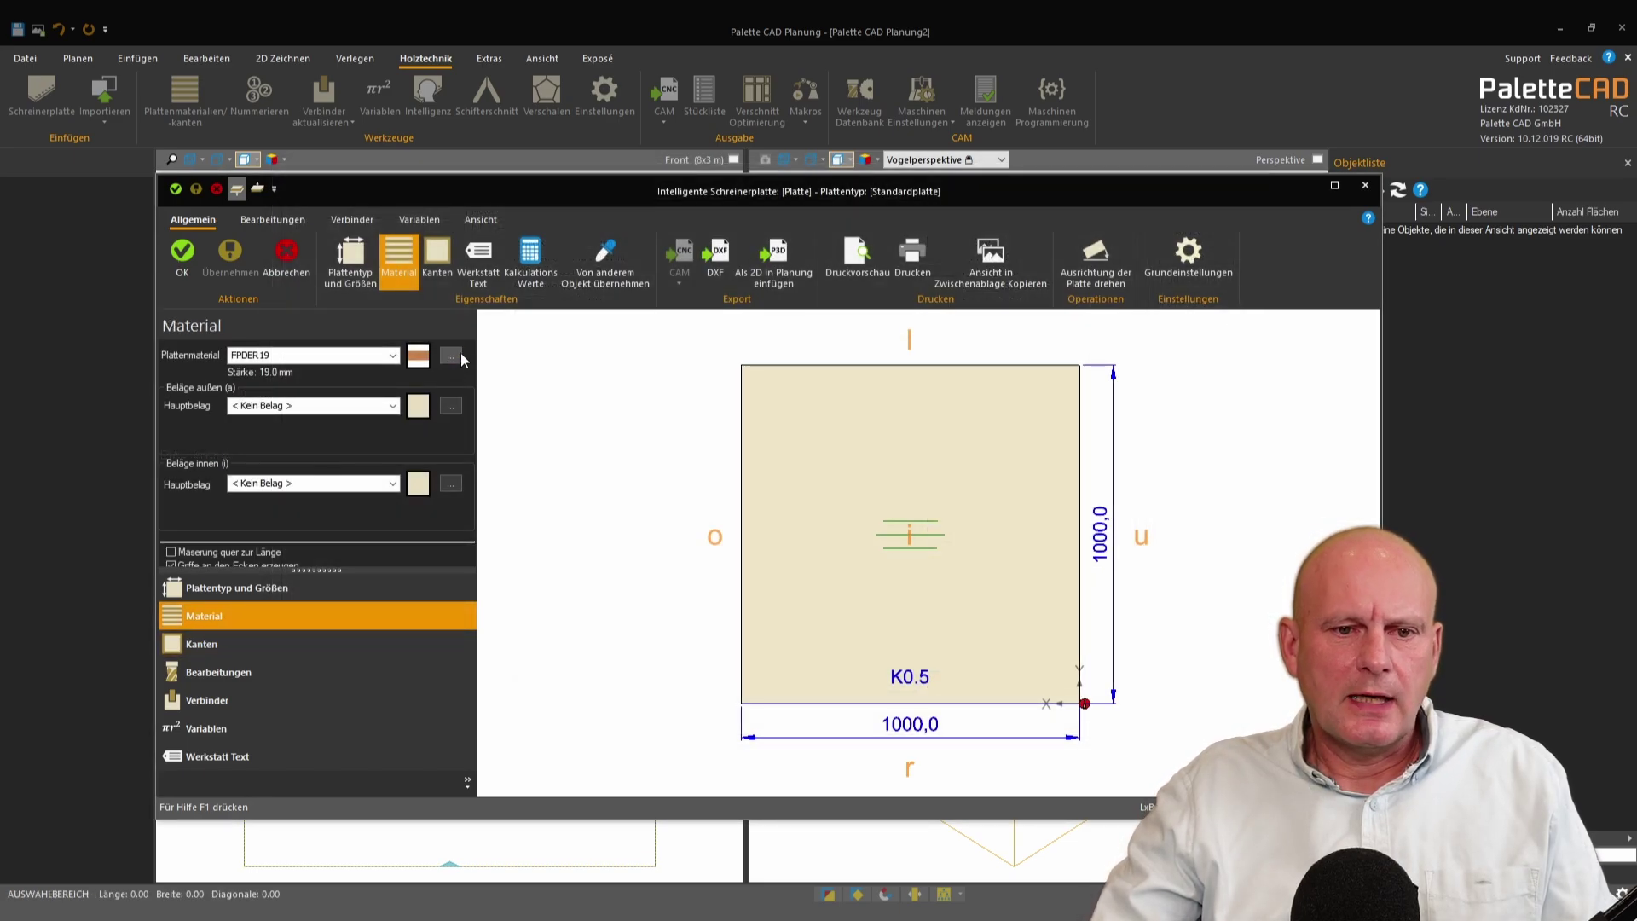
{"action": "left_click", "coordinate": [460, 351]}
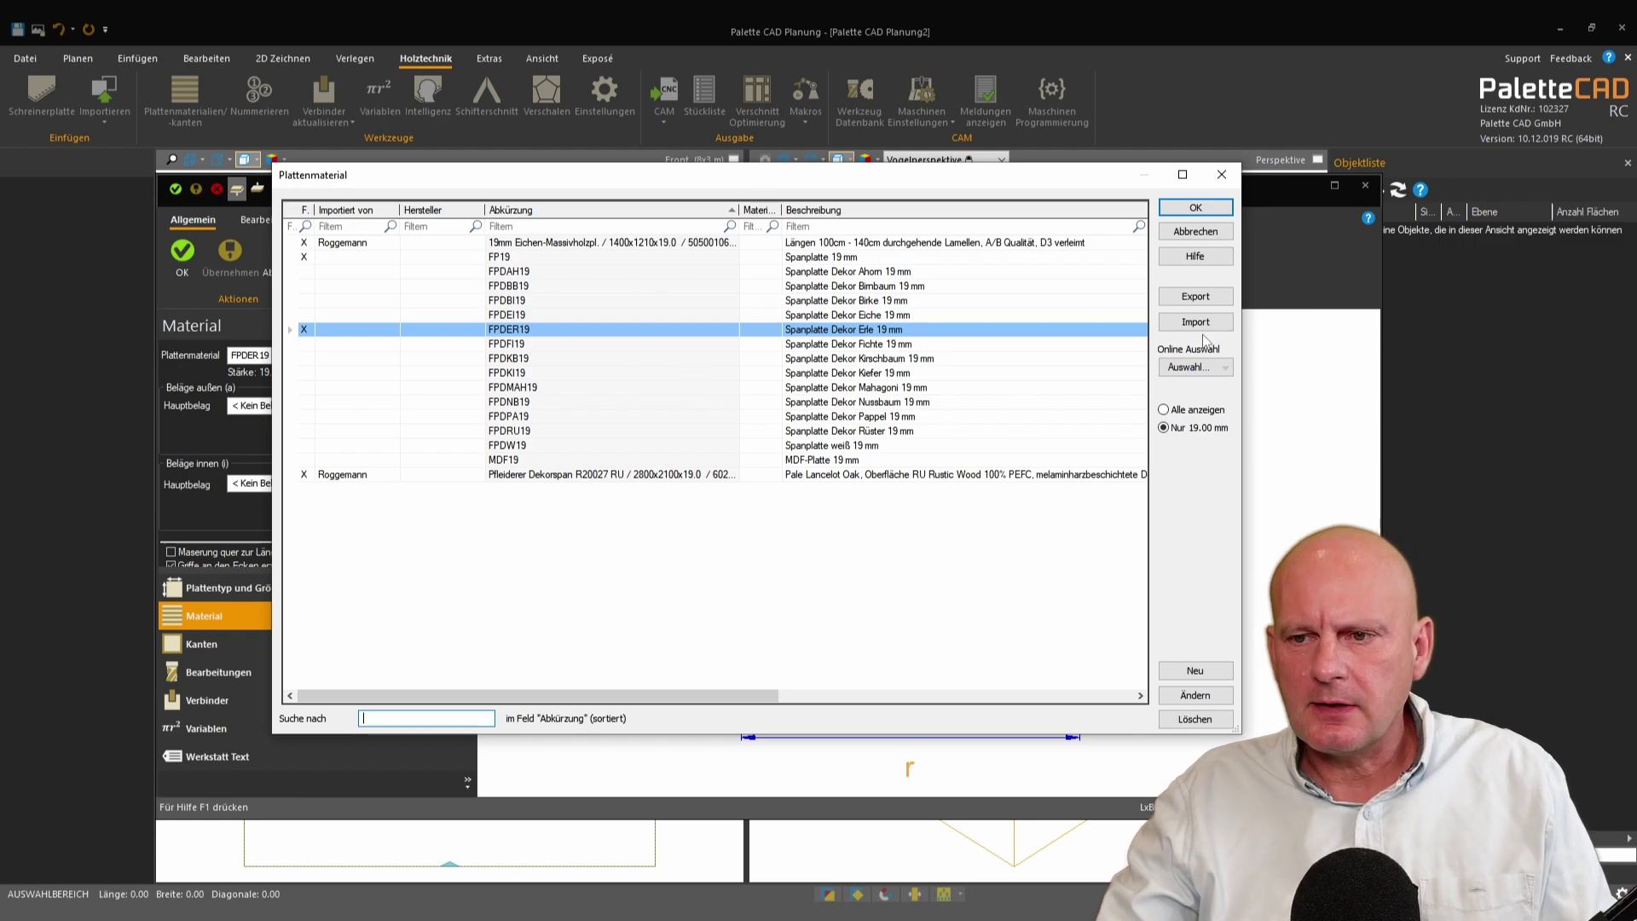
Step: Export the board materials as BoardMaterial.csv in Downloads, overwriting the old file, and open it
{"action": "left_click", "coordinate": [1196, 299]}
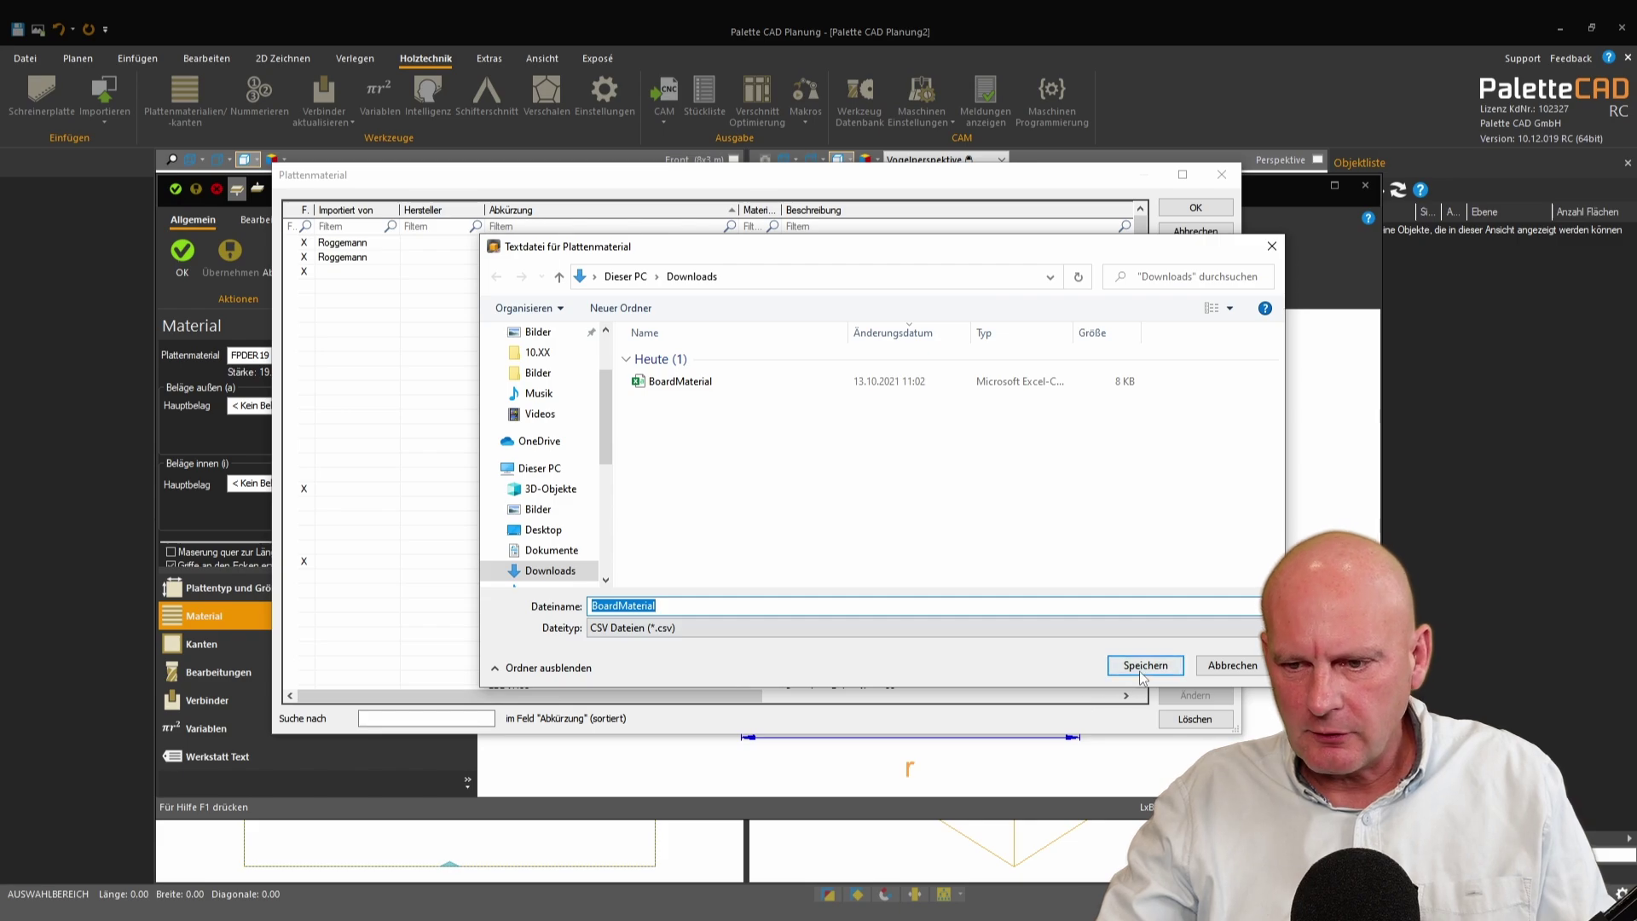
{"action": "left_click", "coordinate": [1143, 667]}
{"action": "left_click", "coordinate": [853, 468]}
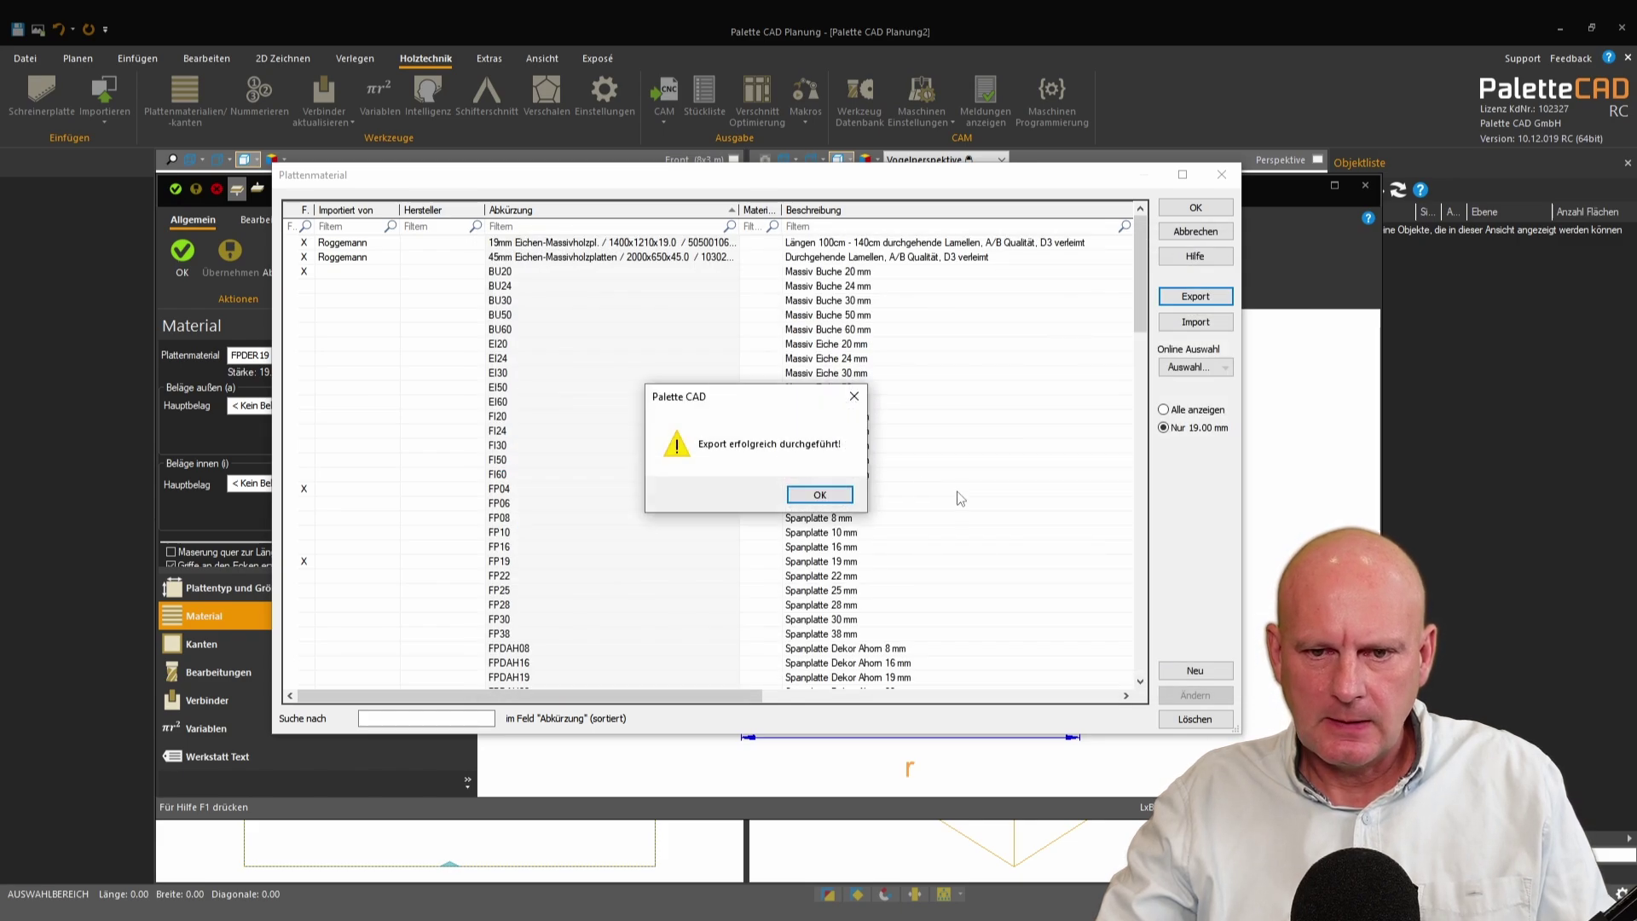
{"action": "left_click", "coordinate": [834, 500]}
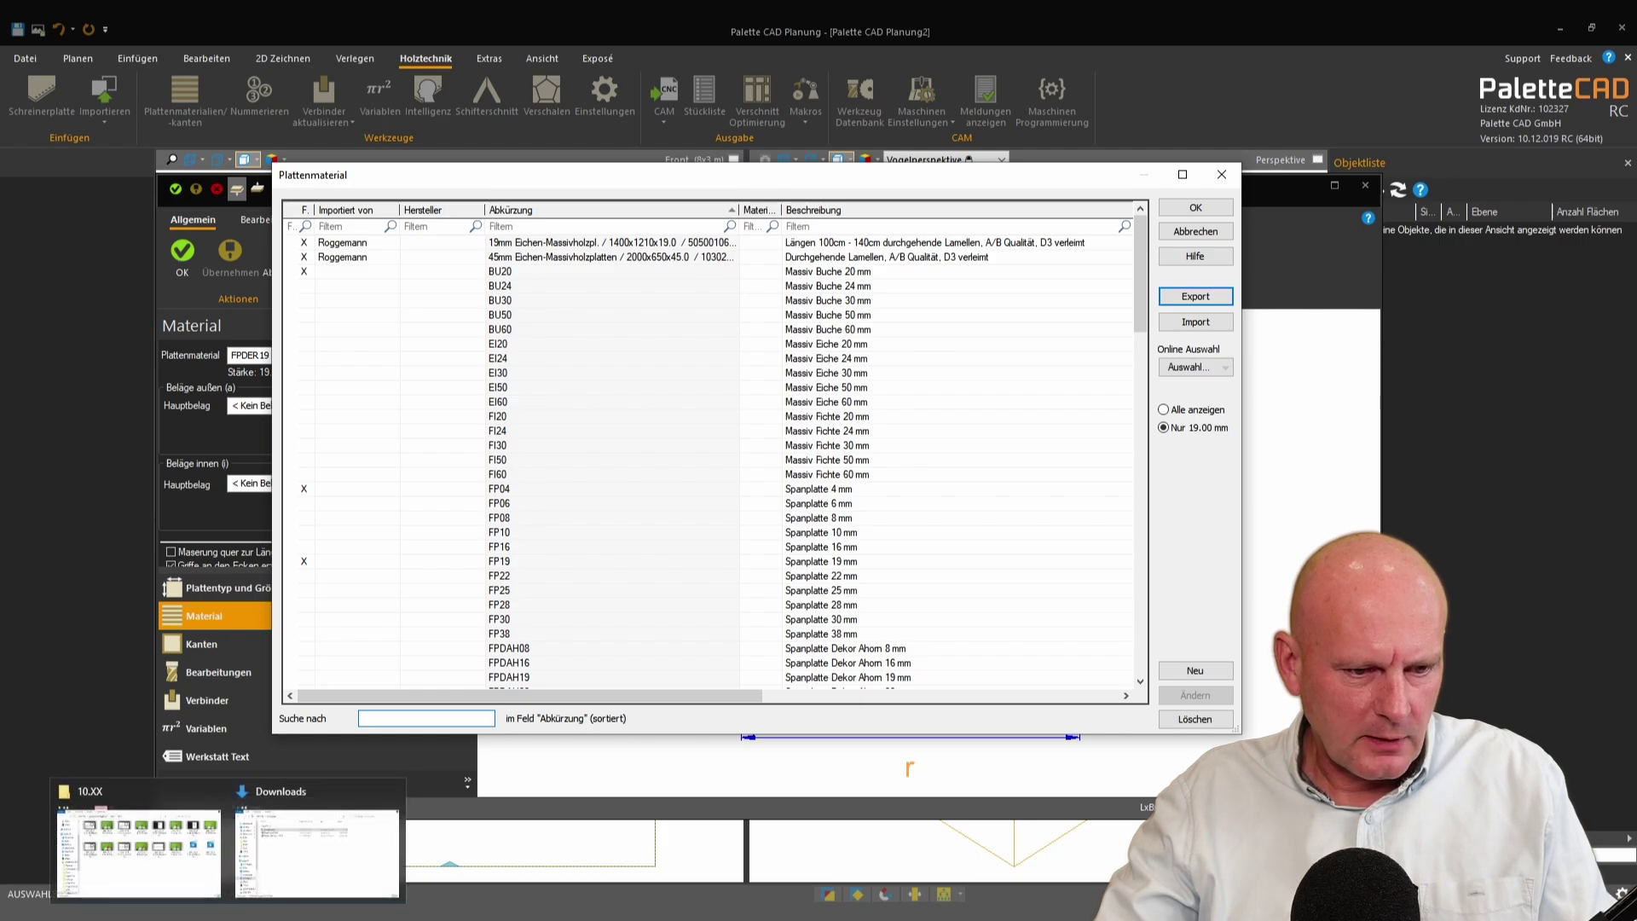
{"action": "left_click", "coordinate": [329, 873]}
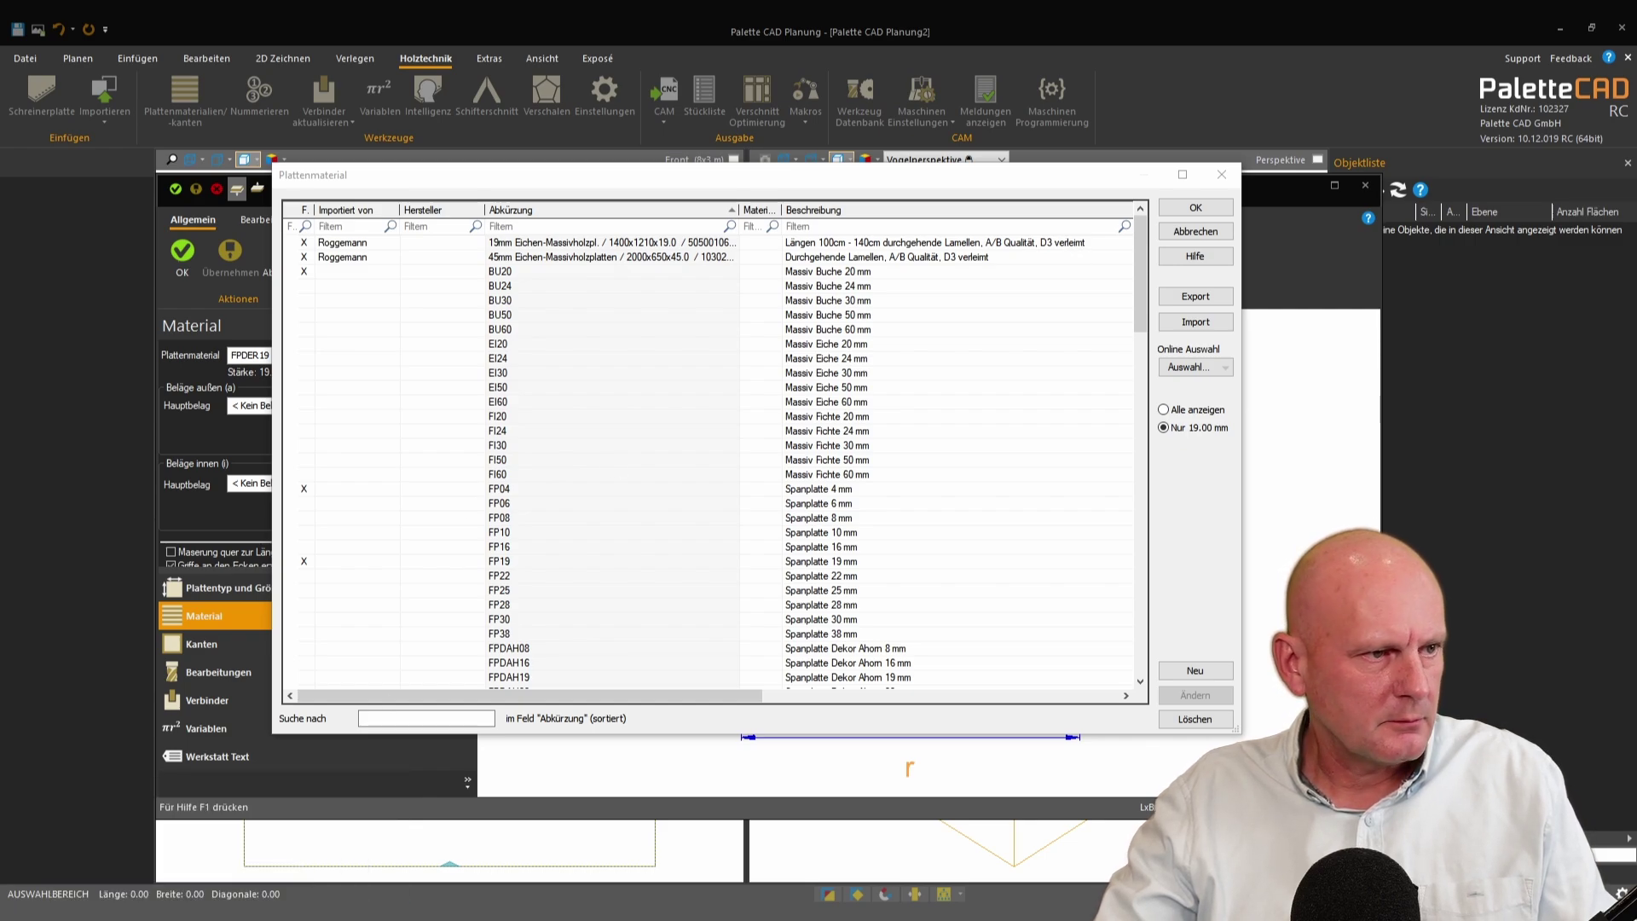
{"action": "key", "text": "alt+Tab"}
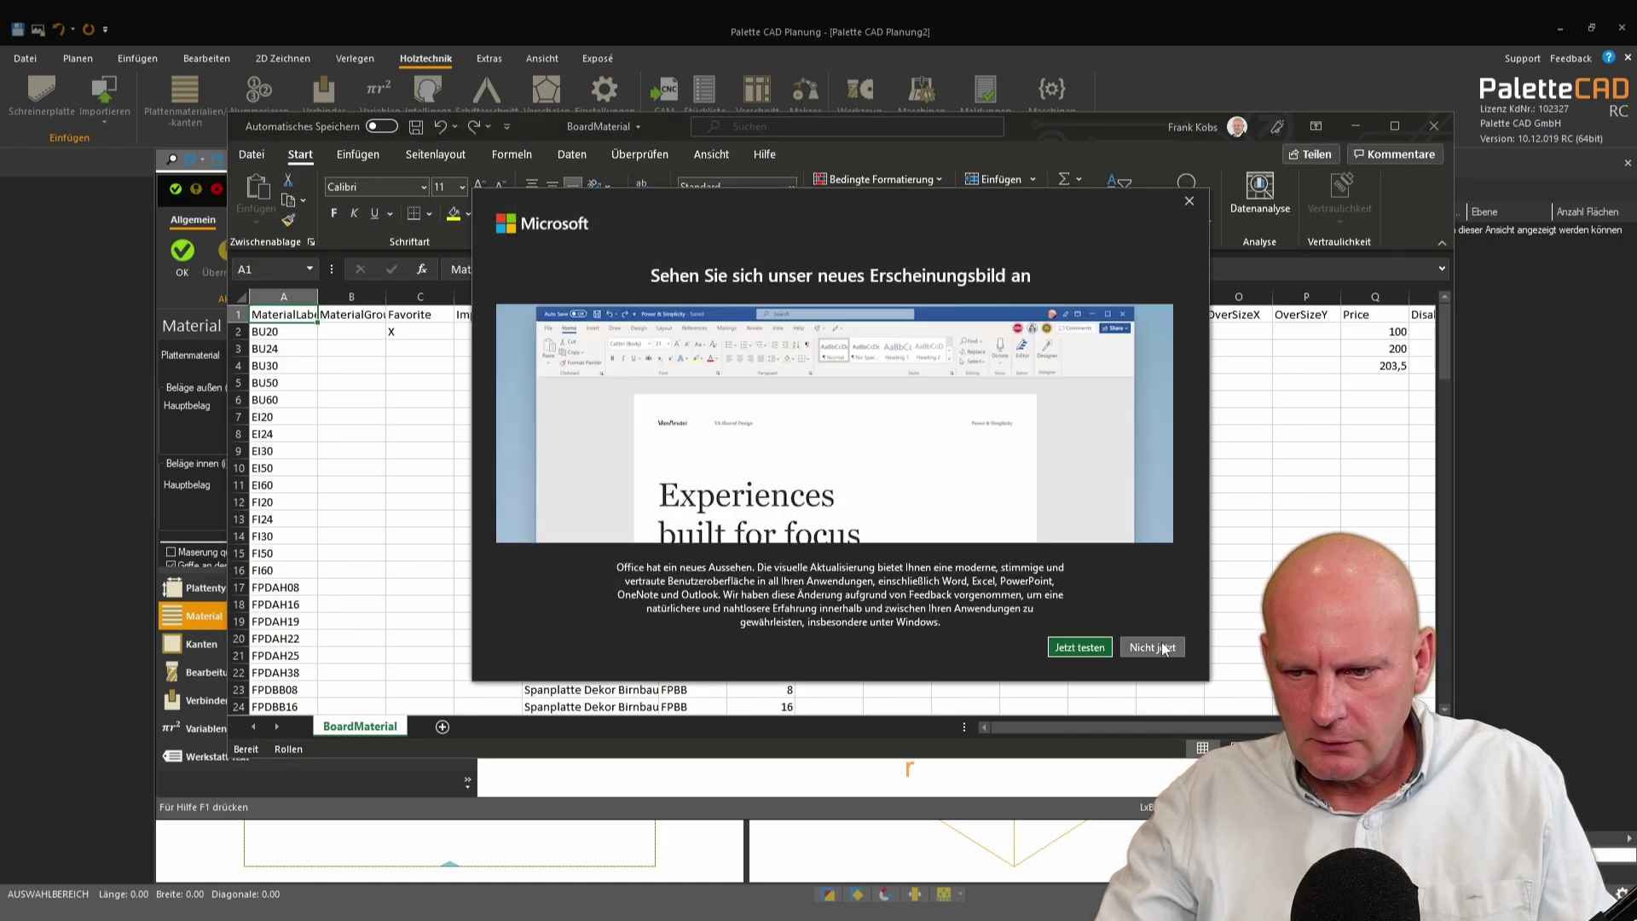
Step: Enter a price of 400,50 for board BU50 in cell Q5 of the Price column
{"action": "left_click", "coordinate": [1165, 649]}
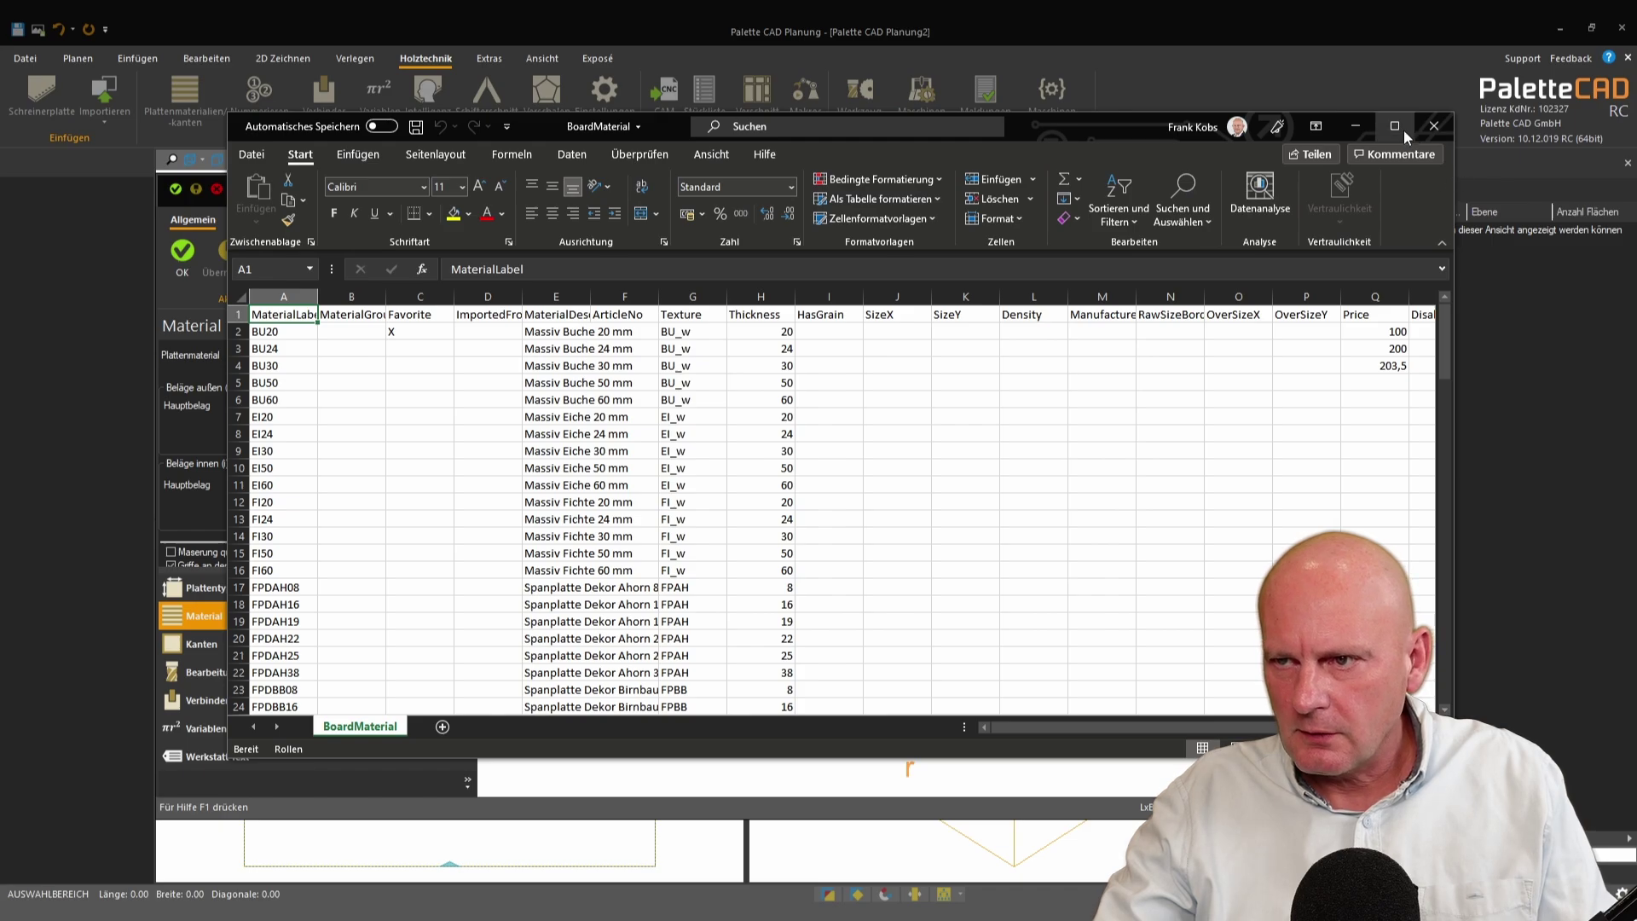
{"action": "left_click", "coordinate": [1398, 128]}
{"action": "left_click", "coordinate": [1162, 294]}
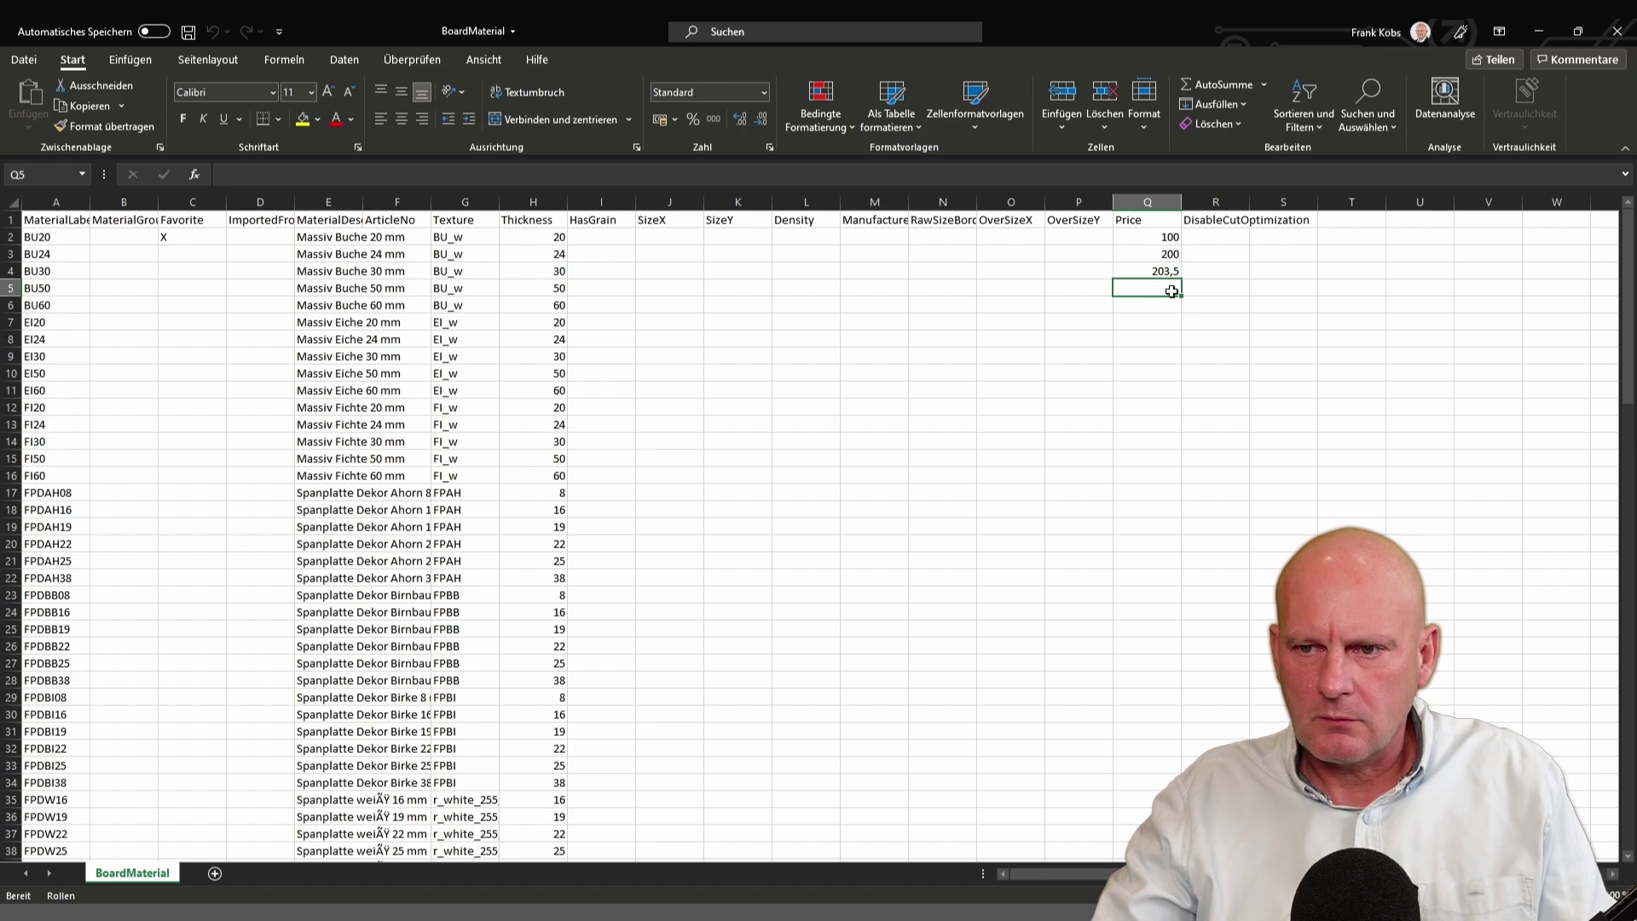
{"action": "type", "text": "400"}
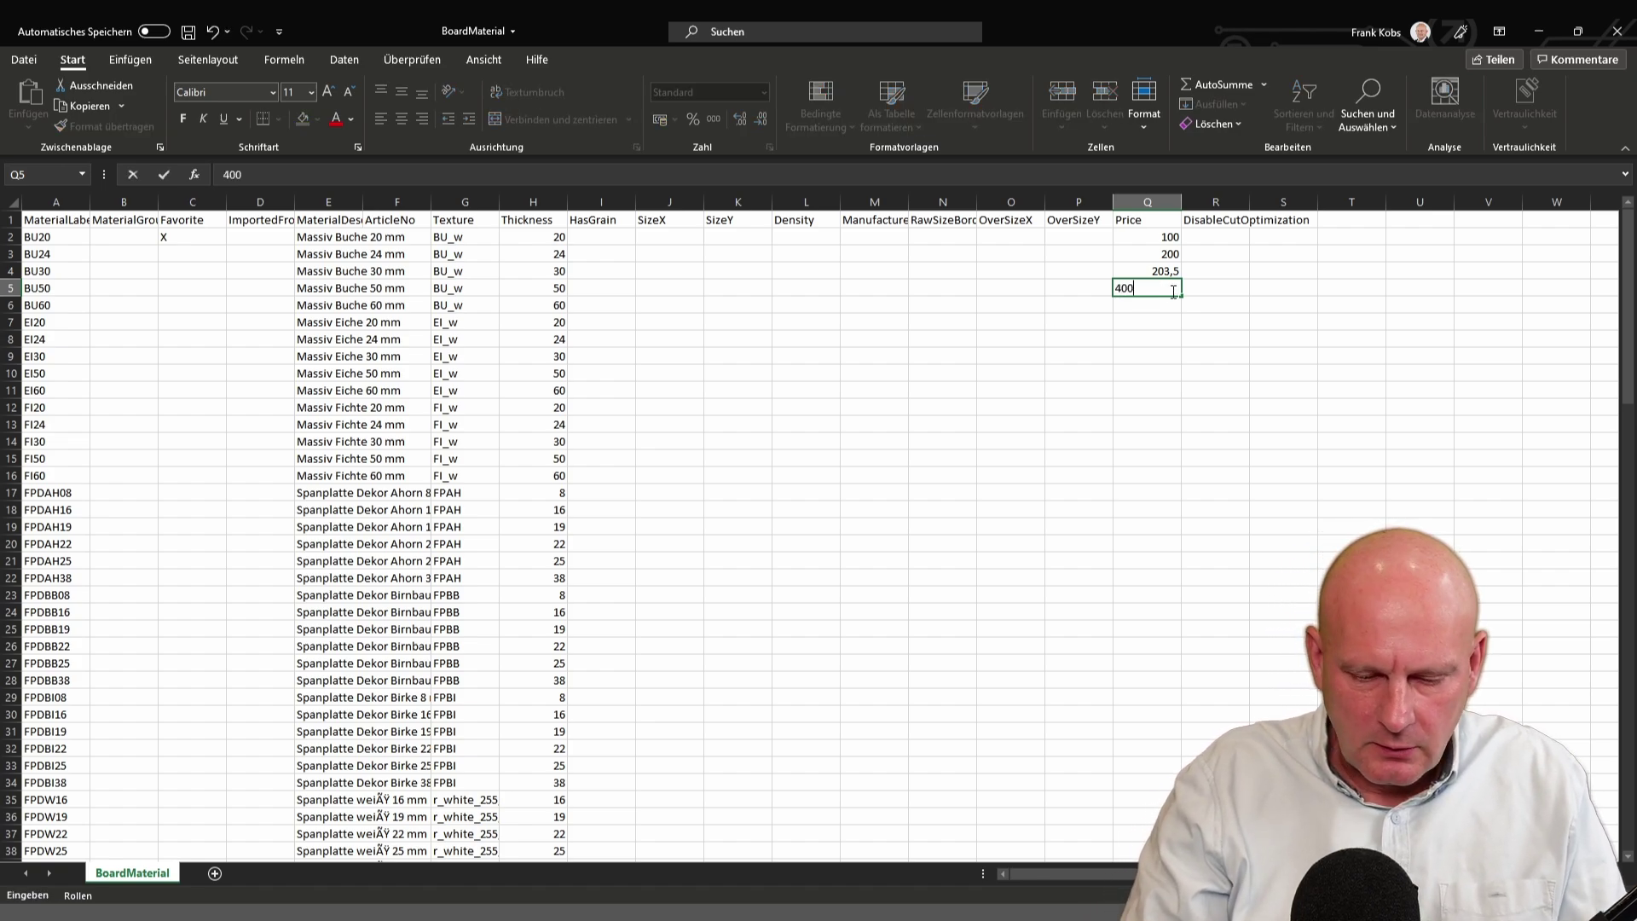
{"action": "type", "text": ",50"}
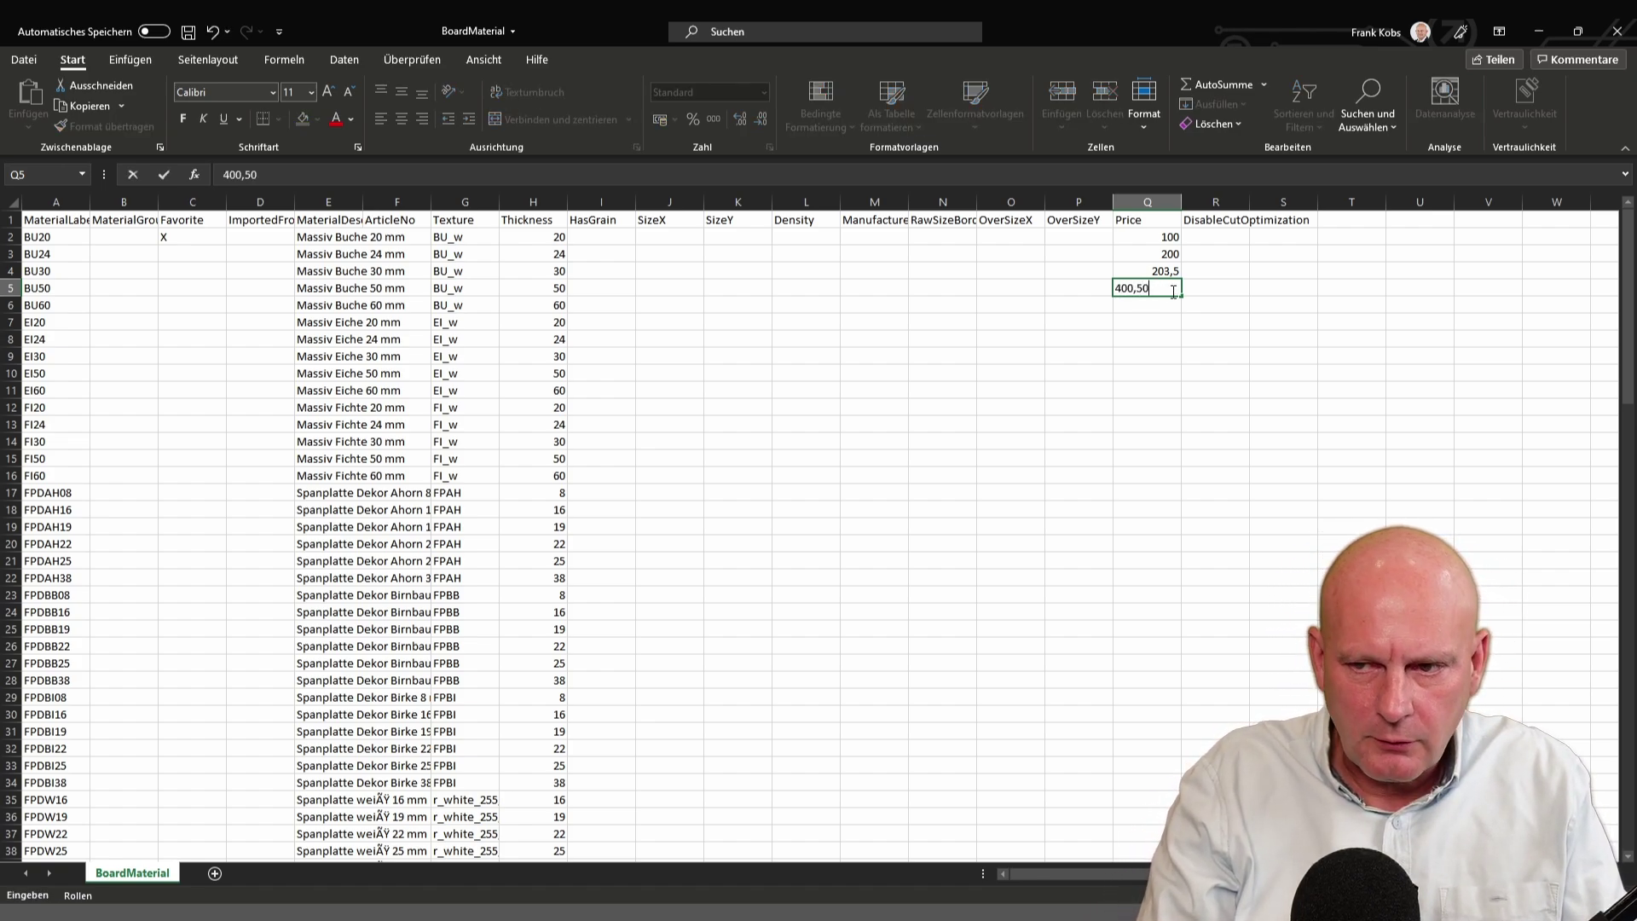
{"action": "key", "text": "Return"}
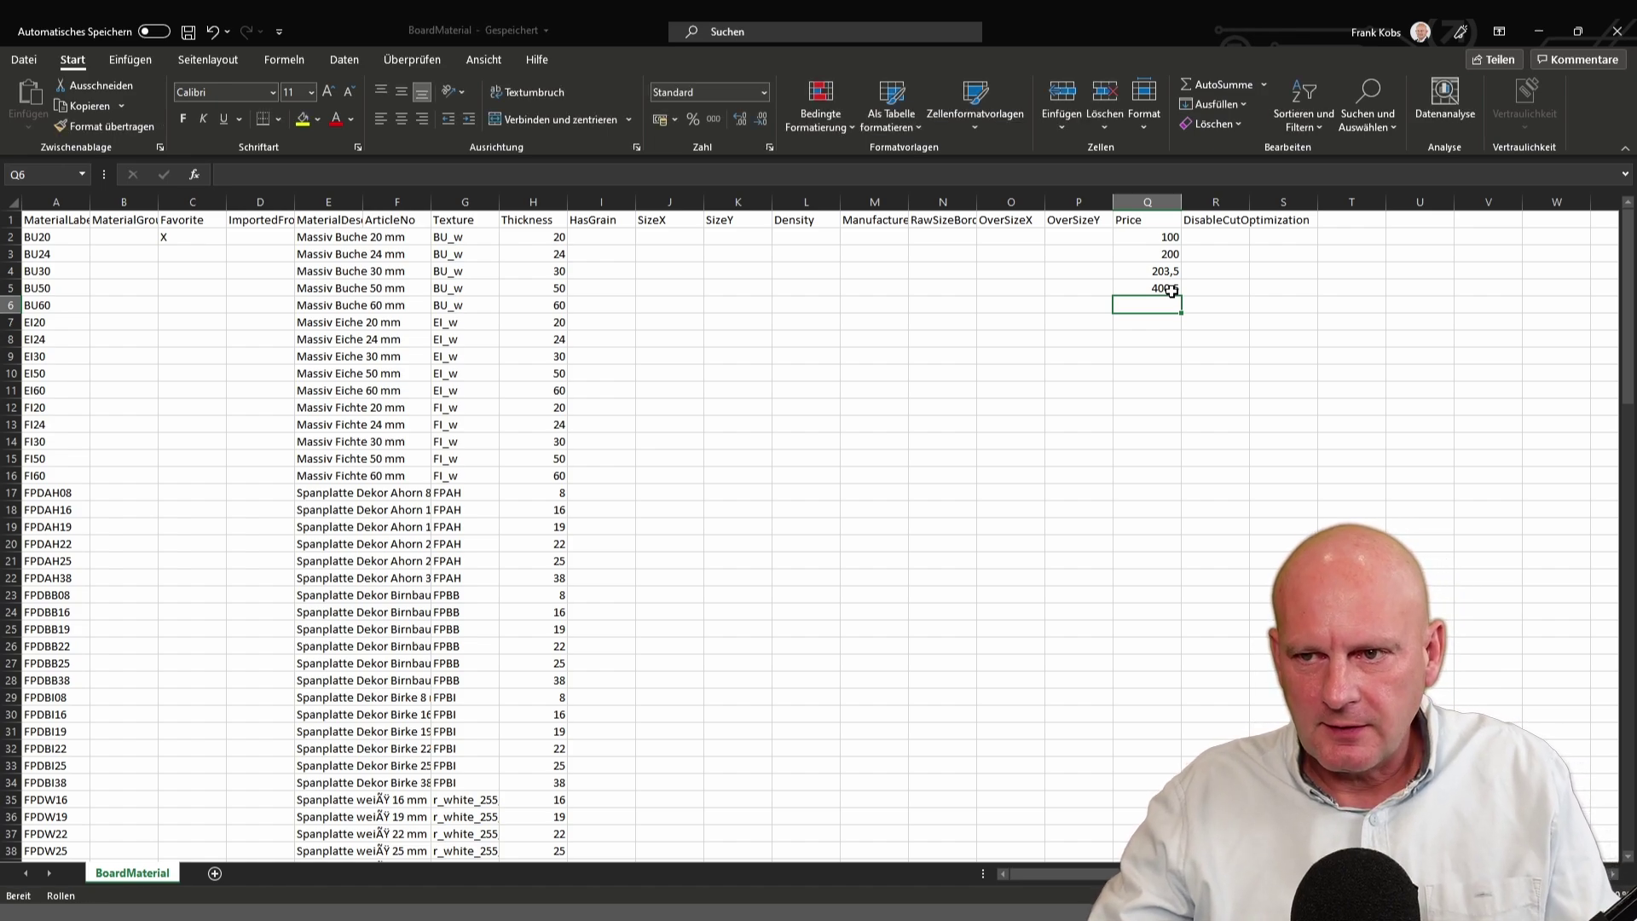
Step: Close Excel and open the board material list from the panel's material settings
{"action": "left_click", "coordinate": [1618, 33]}
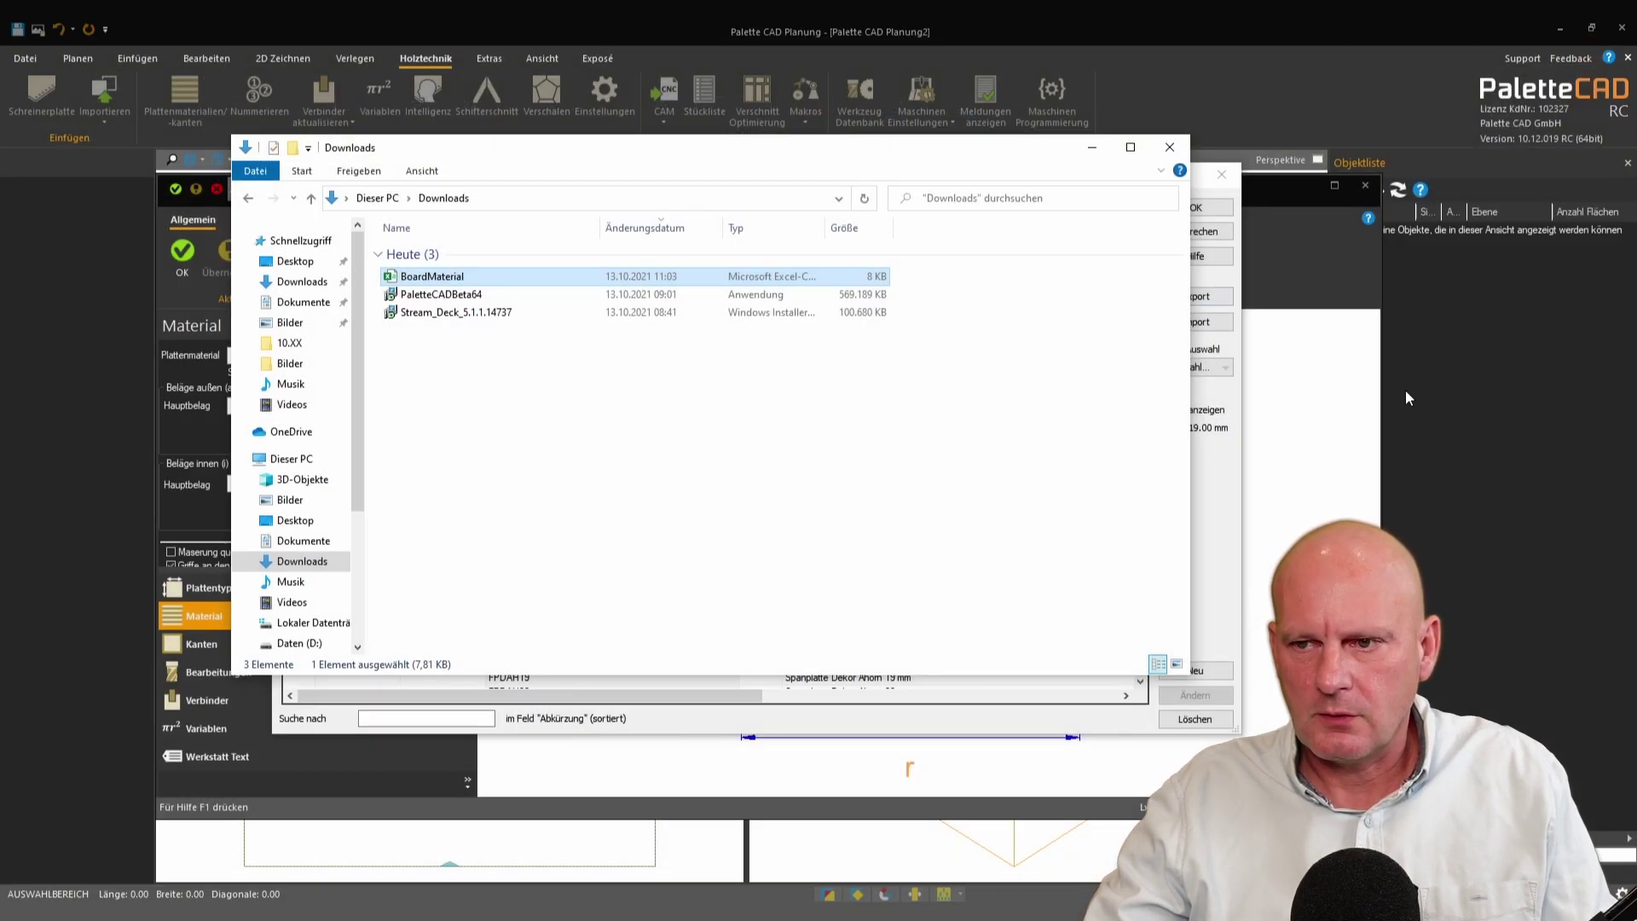
{"action": "left_click", "coordinate": [1327, 407]}
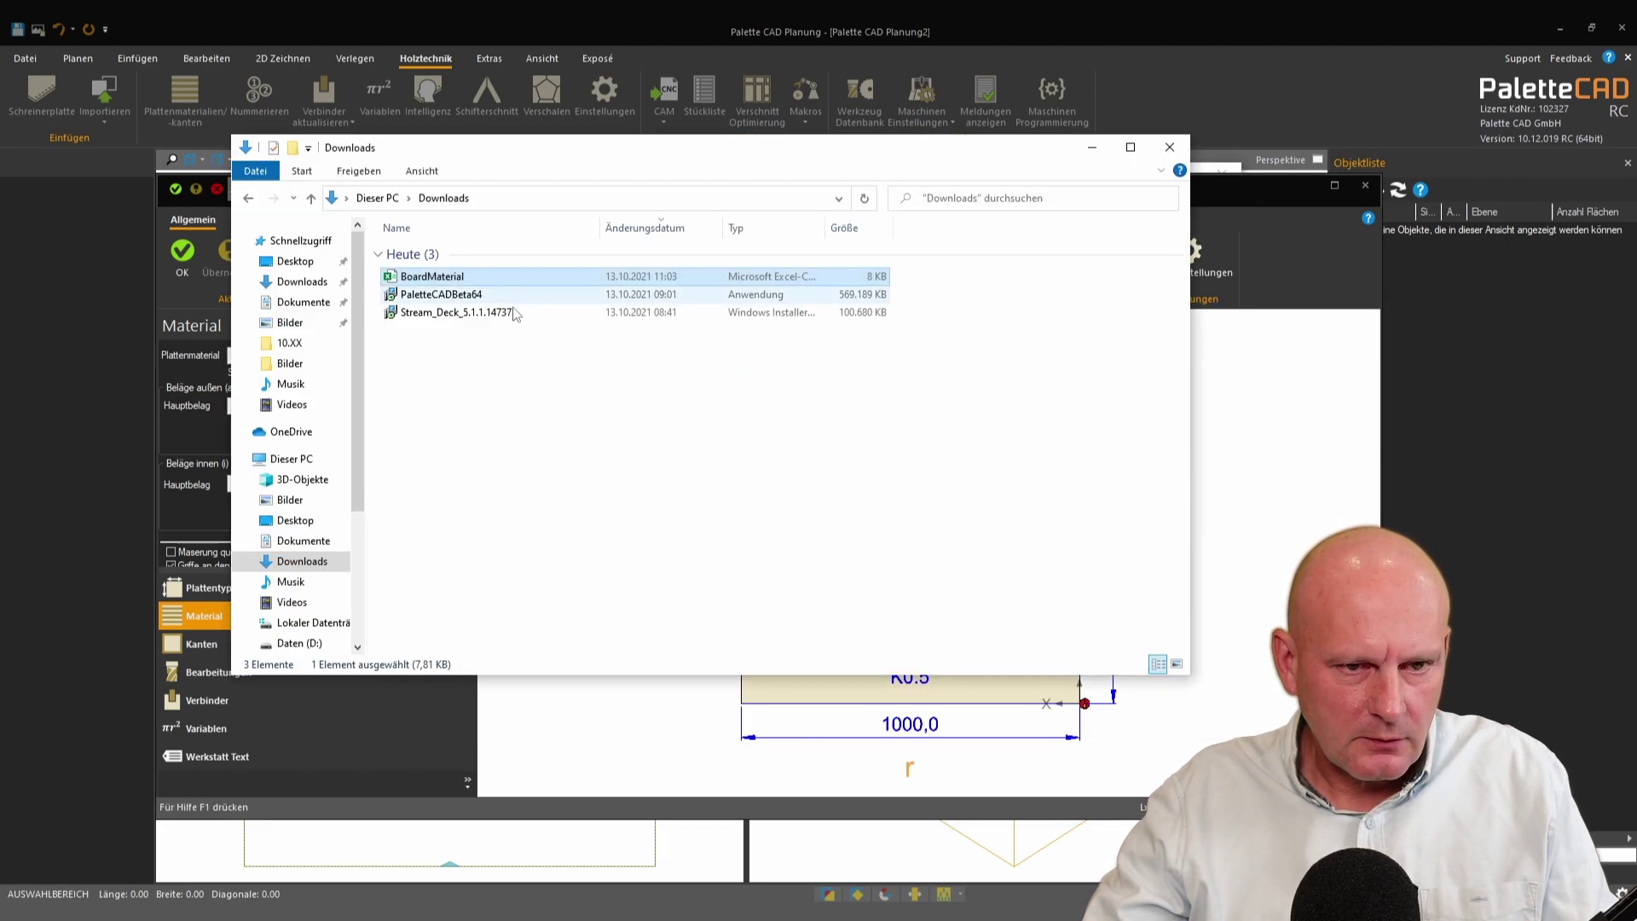
{"action": "left_click", "coordinate": [350, 264]}
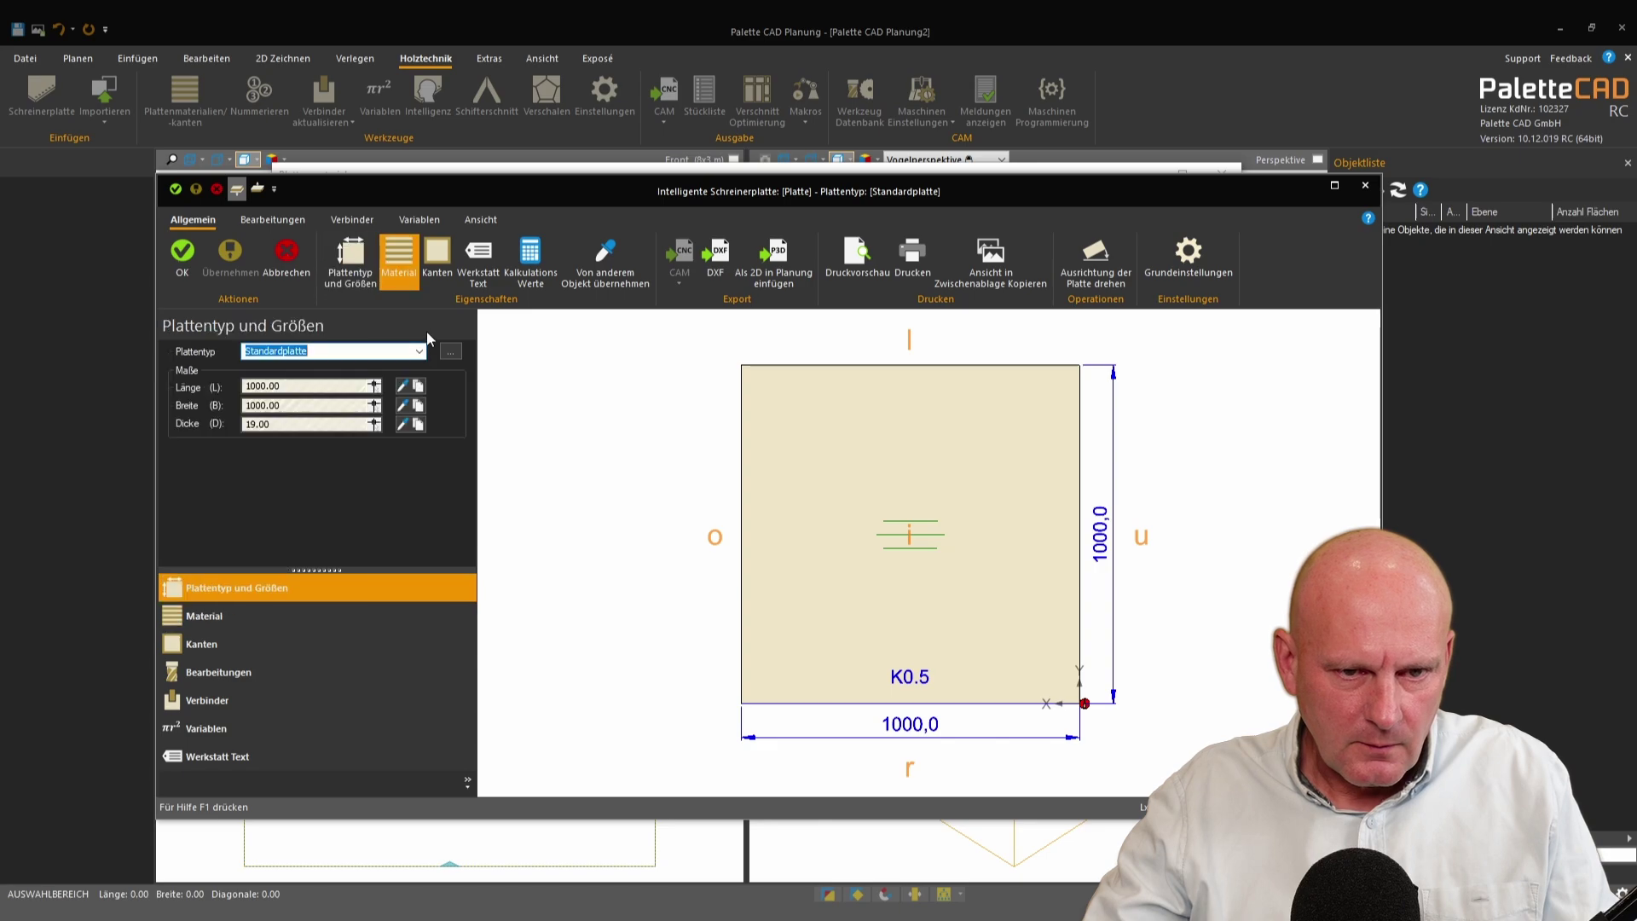
{"action": "left_click", "coordinate": [408, 286]}
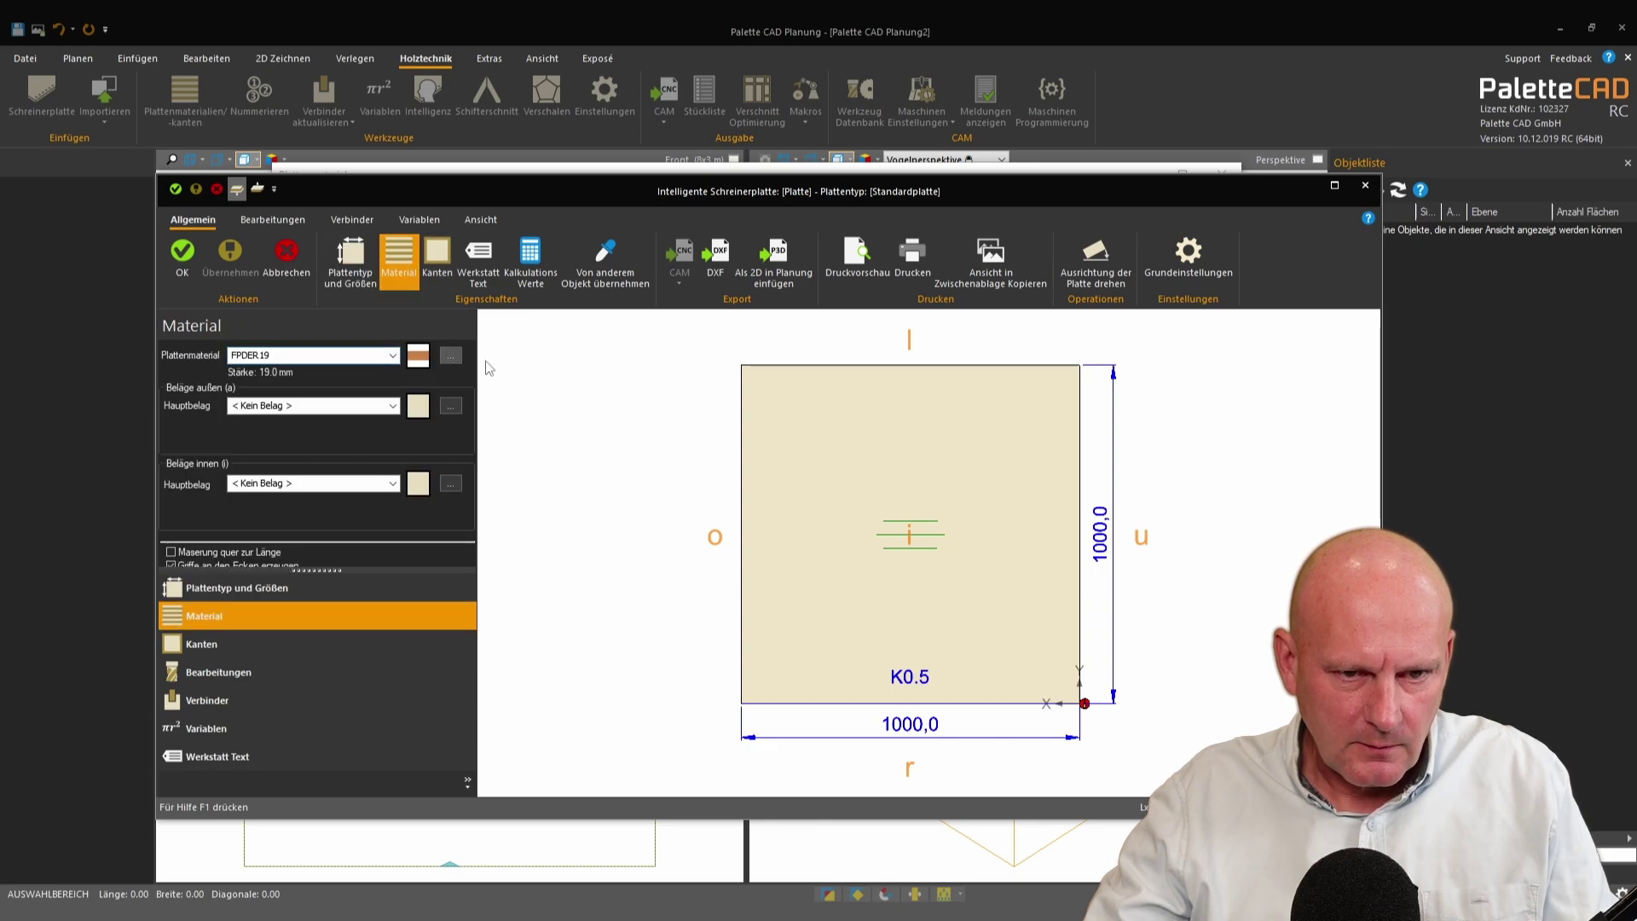
{"action": "left_click", "coordinate": [1195, 322]}
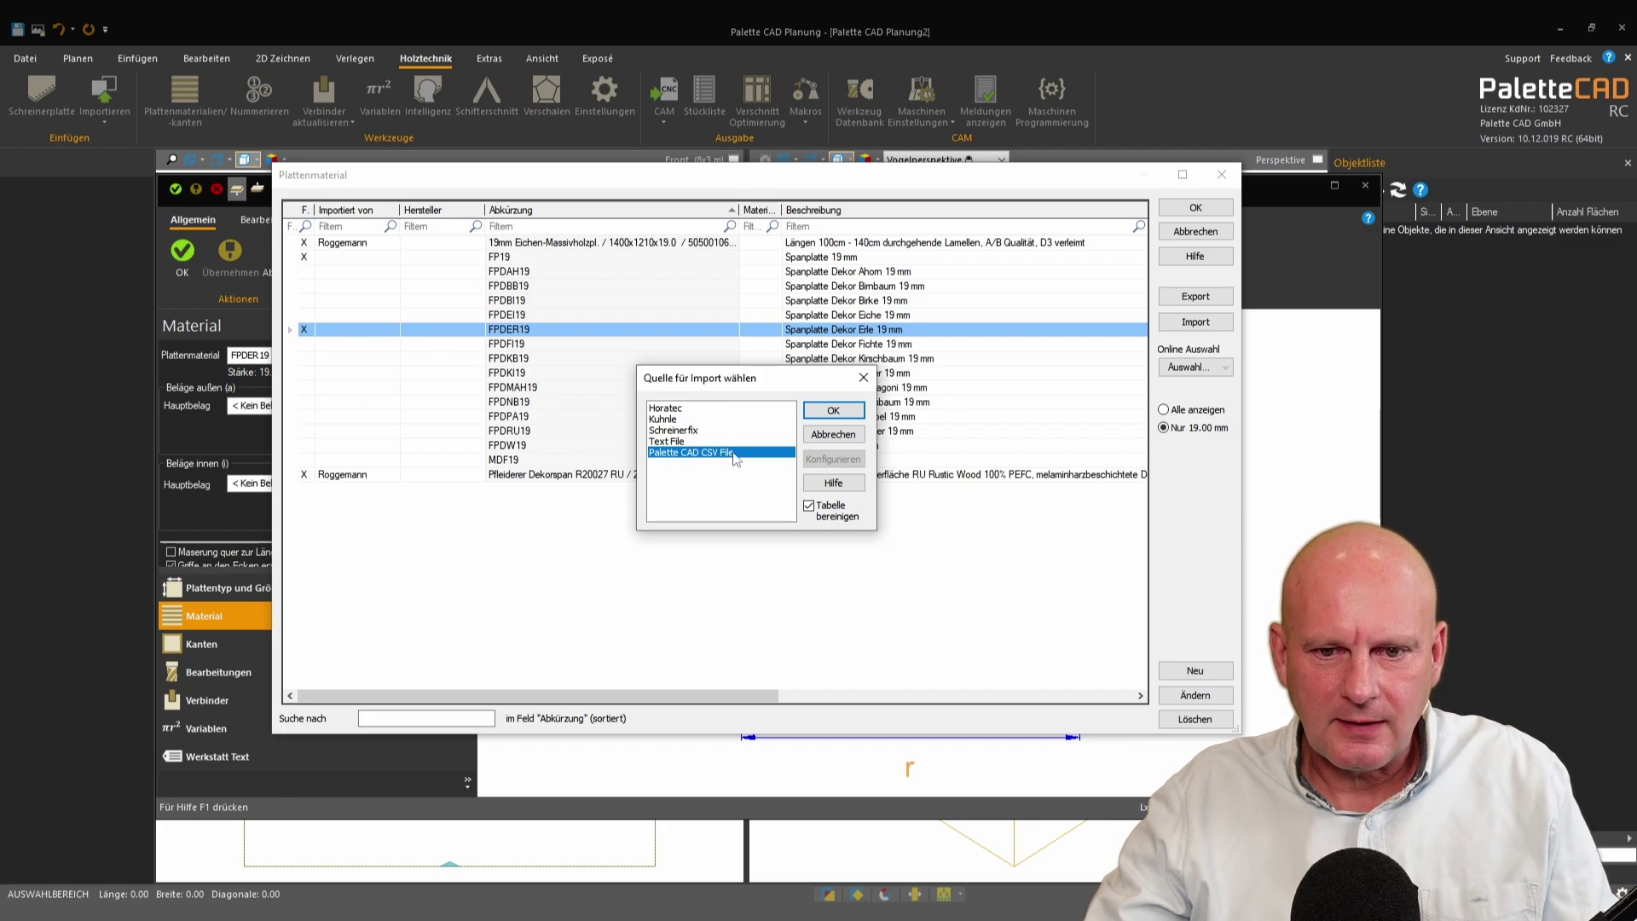
Step: Import BoardMaterial.csv as a Palette CAD CSV file, replacing the table, and verify BU_w 50 shows 400.50
{"action": "left_click", "coordinate": [839, 410]}
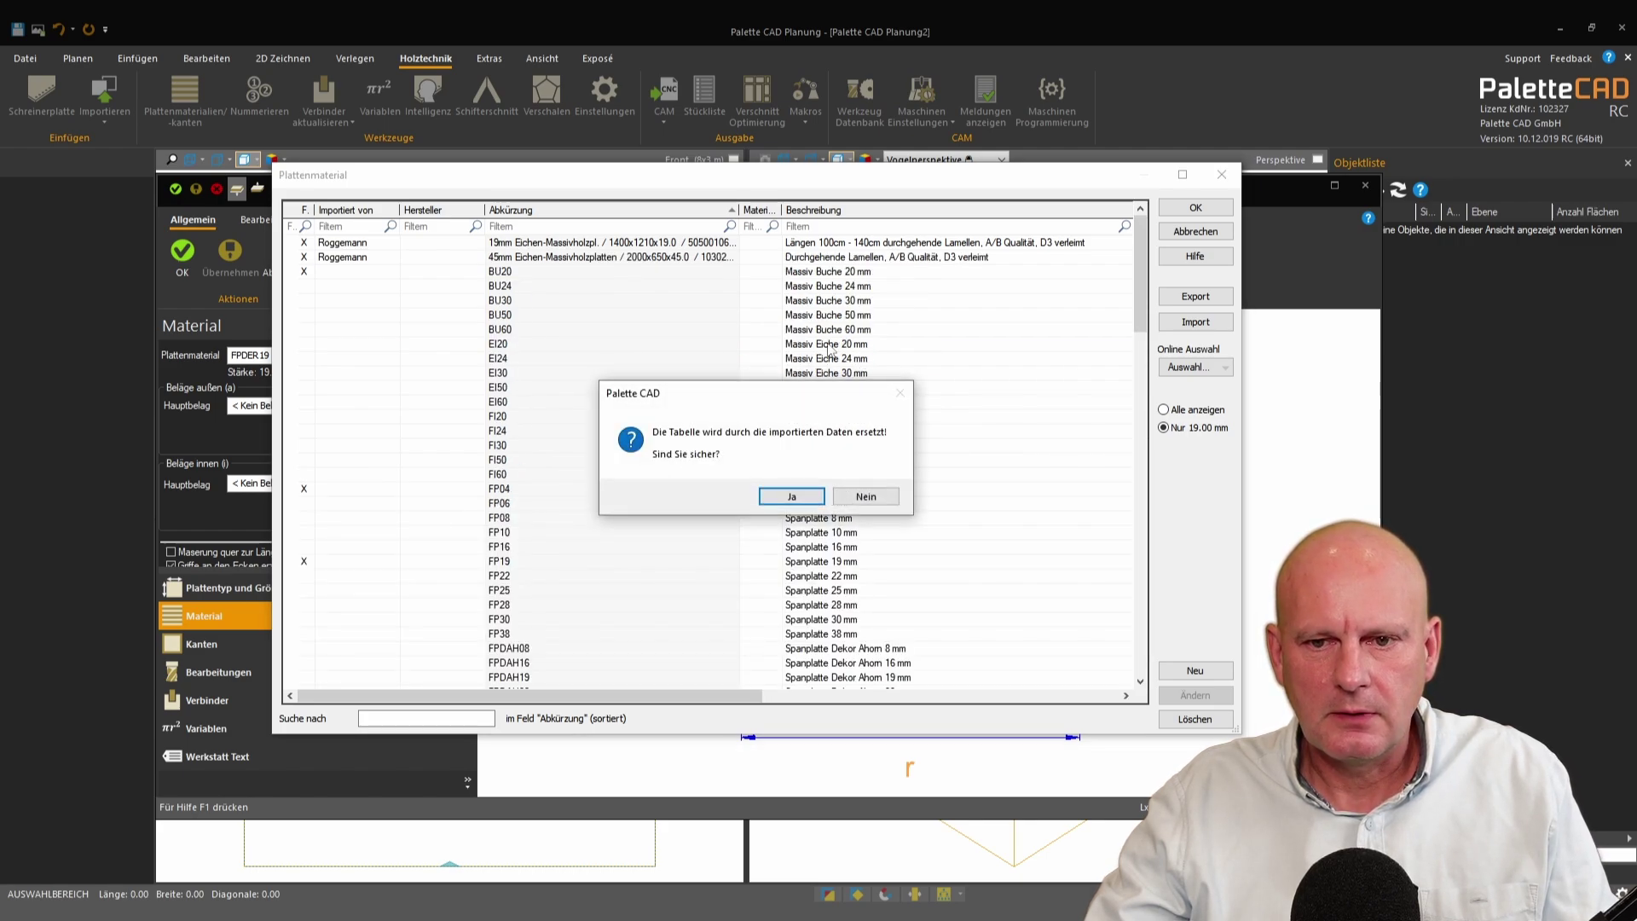
{"action": "left_click", "coordinate": [792, 499]}
{"action": "left_click", "coordinate": [688, 392]}
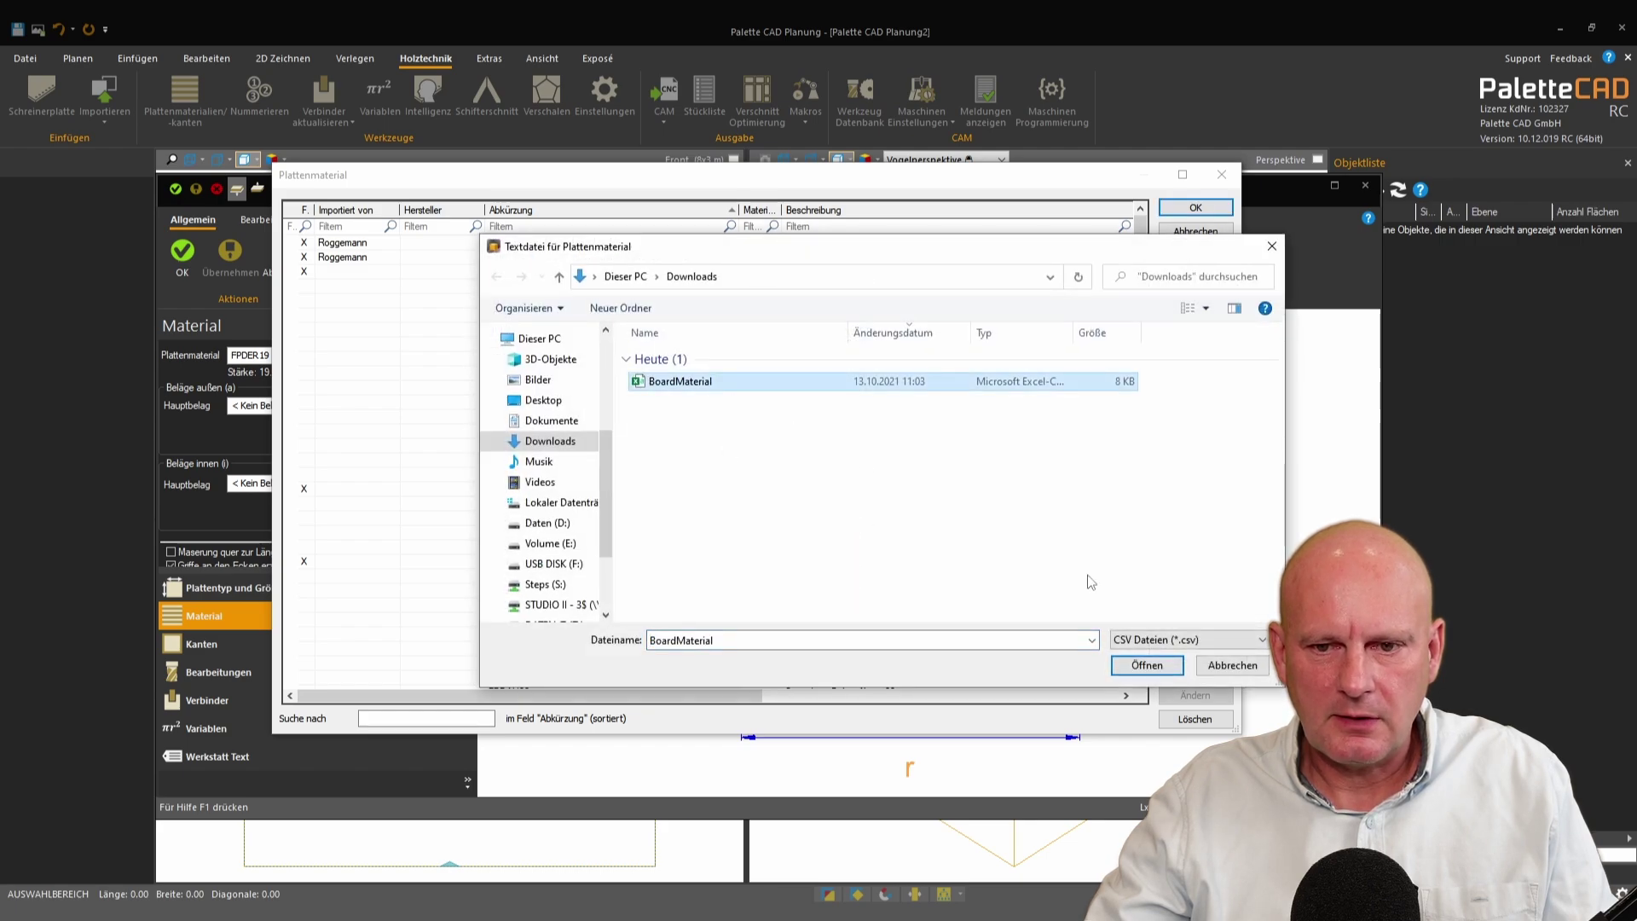
{"action": "left_click", "coordinate": [1146, 666]}
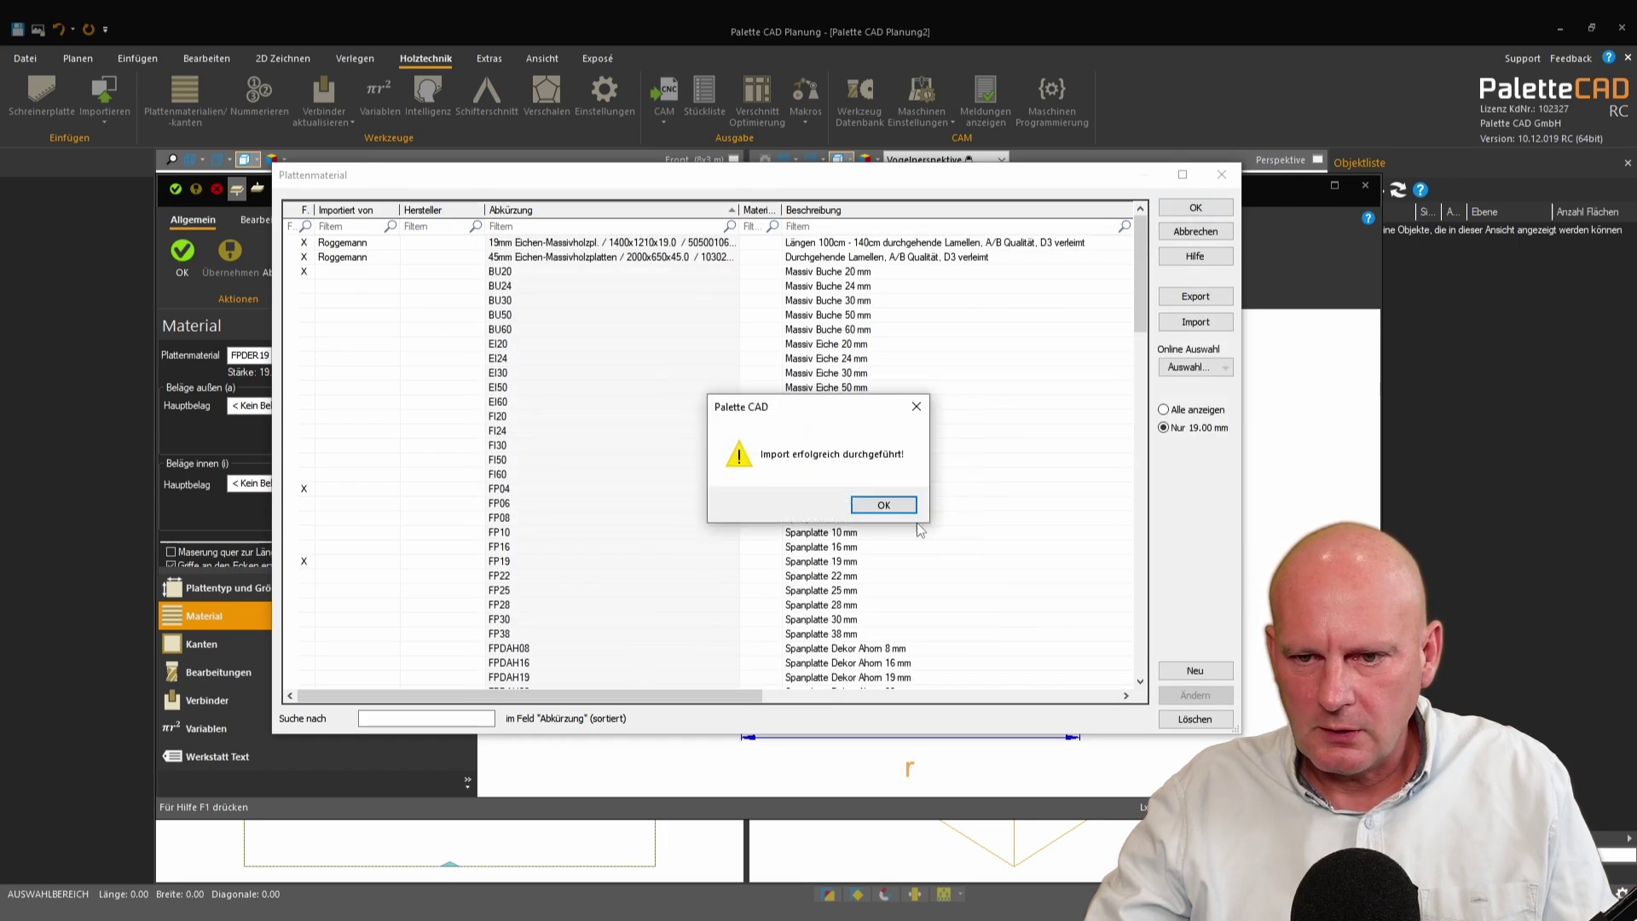
{"action": "left_click", "coordinate": [883, 504]}
{"action": "left_click_drag", "start_coordinate": [737, 694], "coordinate": [1100, 693]}
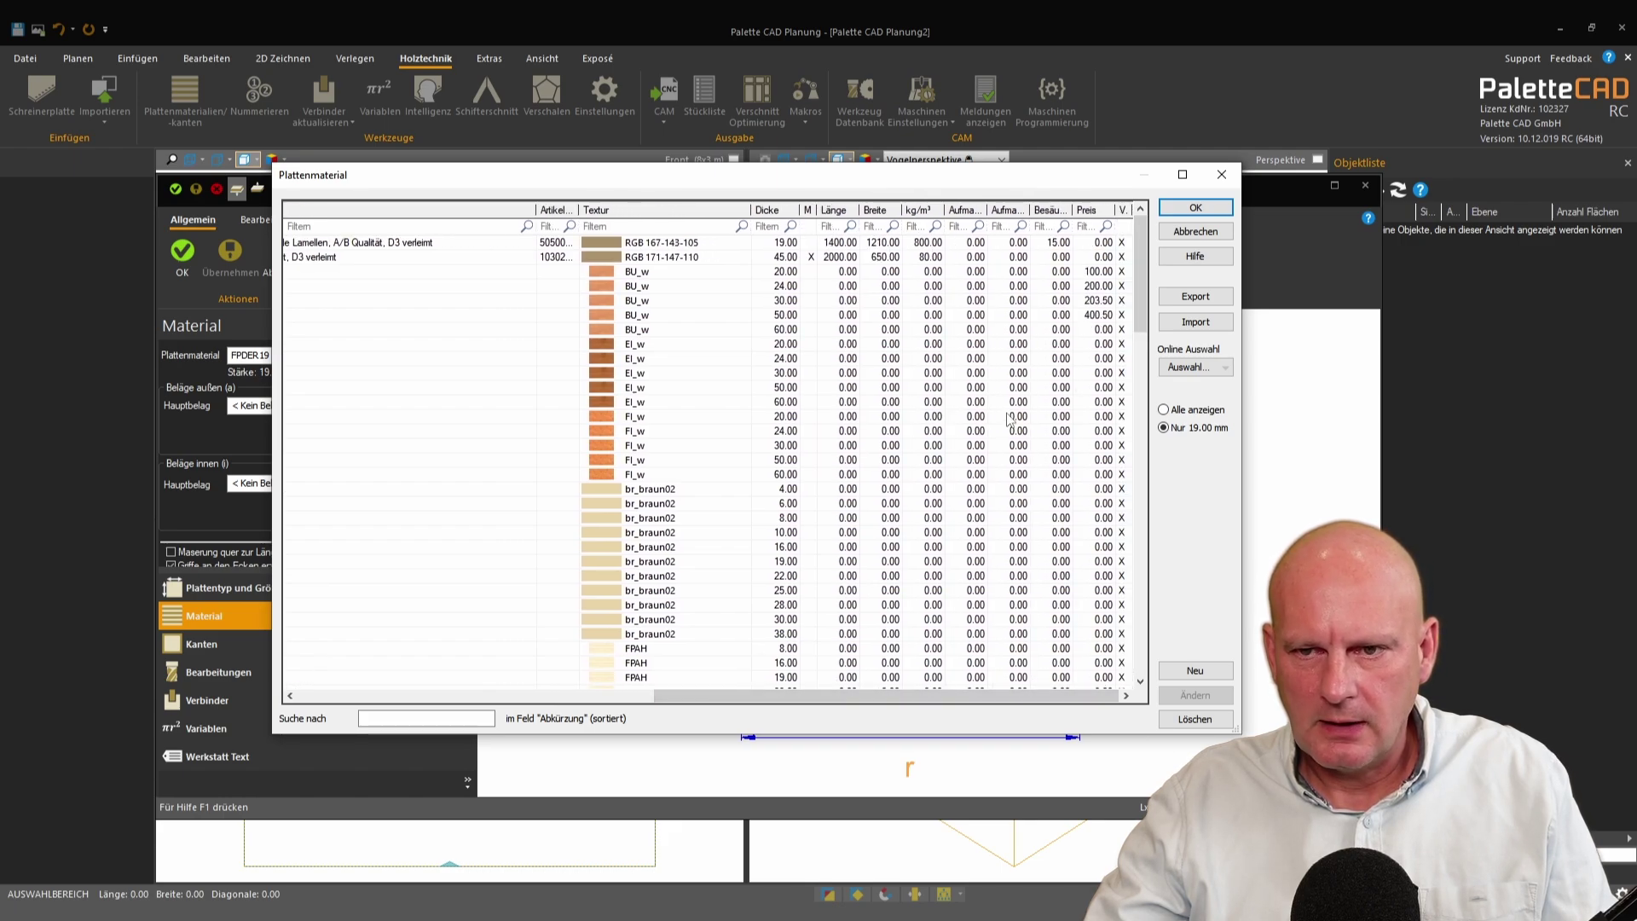
{"action": "left_click", "coordinate": [1100, 317]}
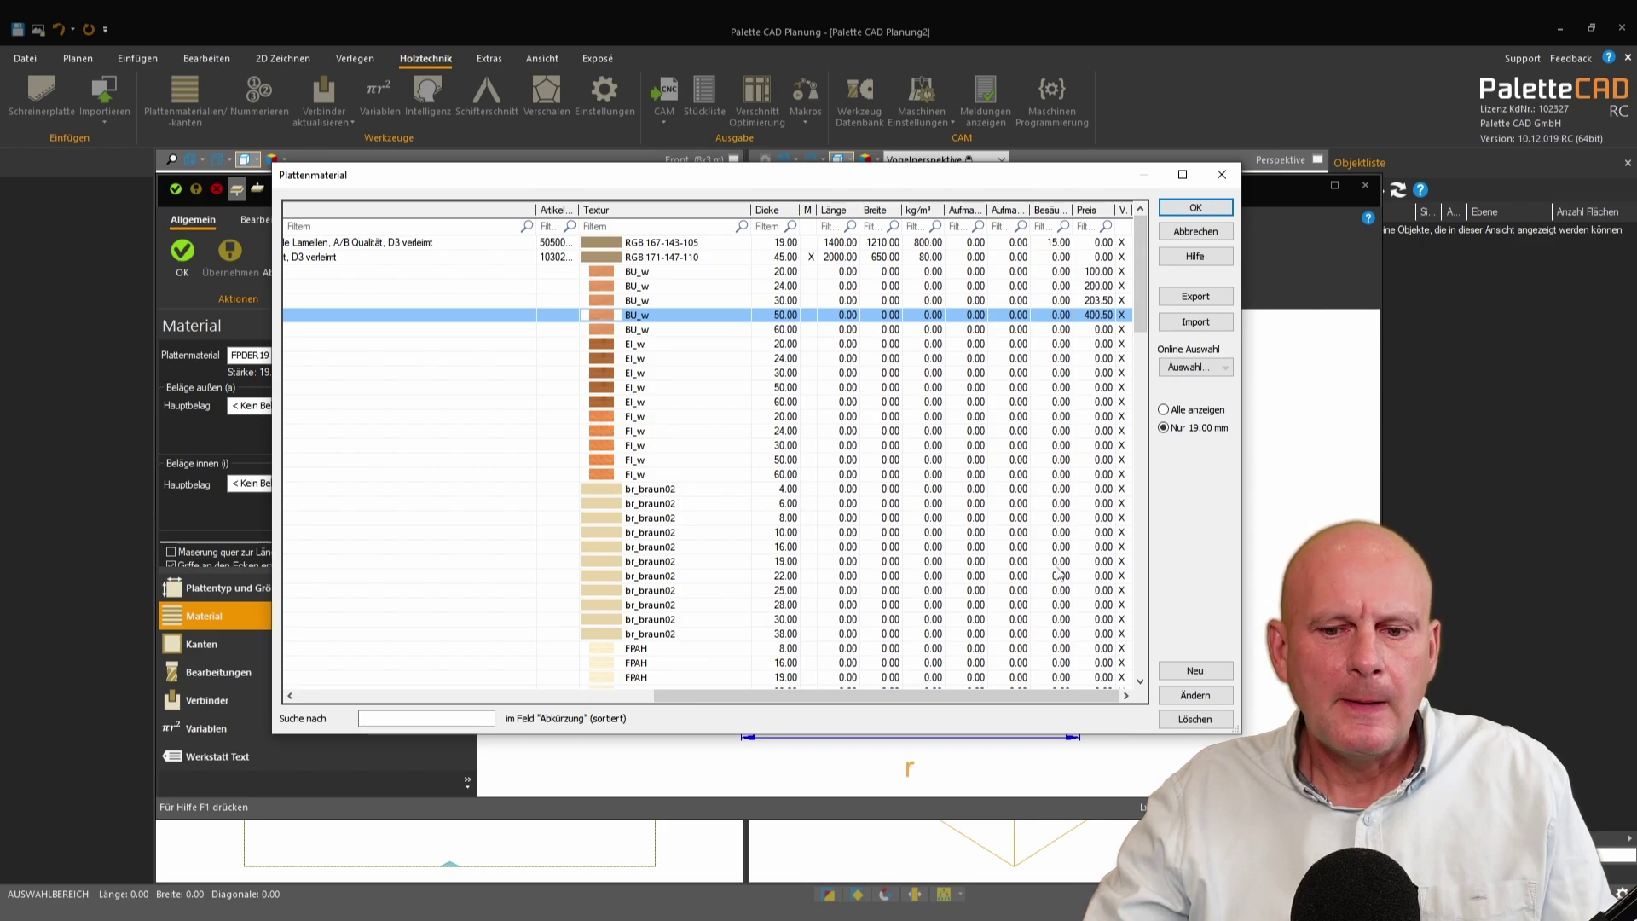
{"action": "left_click_drag", "start_coordinate": [1011, 691], "coordinate": [782, 710]}
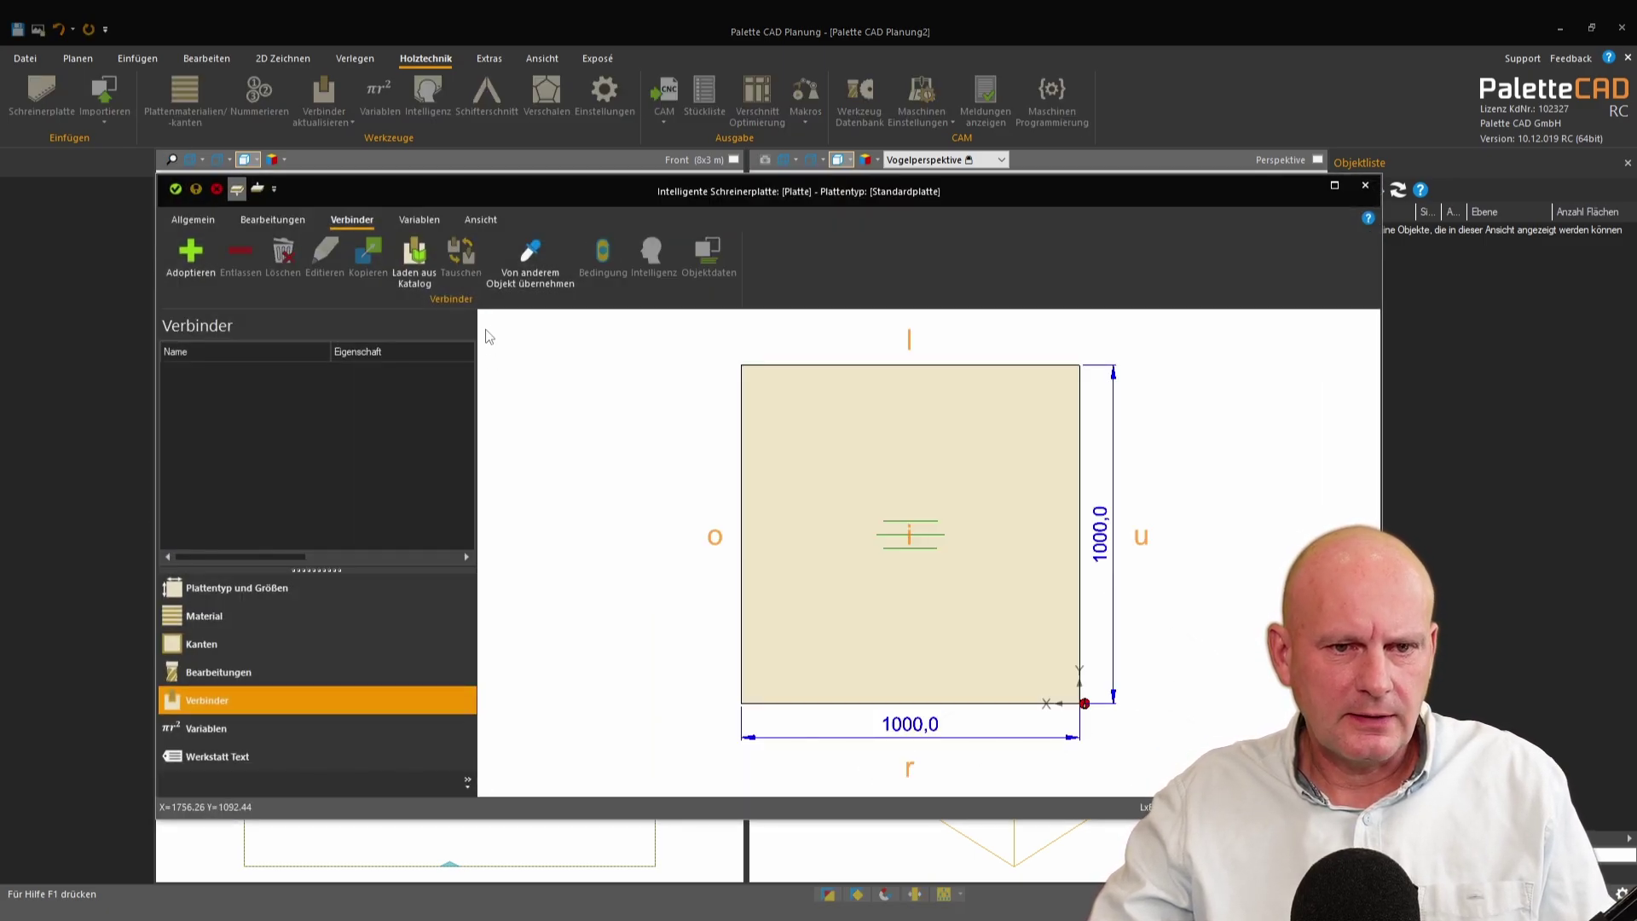
Step: Insert the Cabineo 8 connector from the catalog and place it on the panel's left (o) edge
{"action": "left_click_drag", "start_coordinate": [511, 191], "coordinate": [543, 155]}
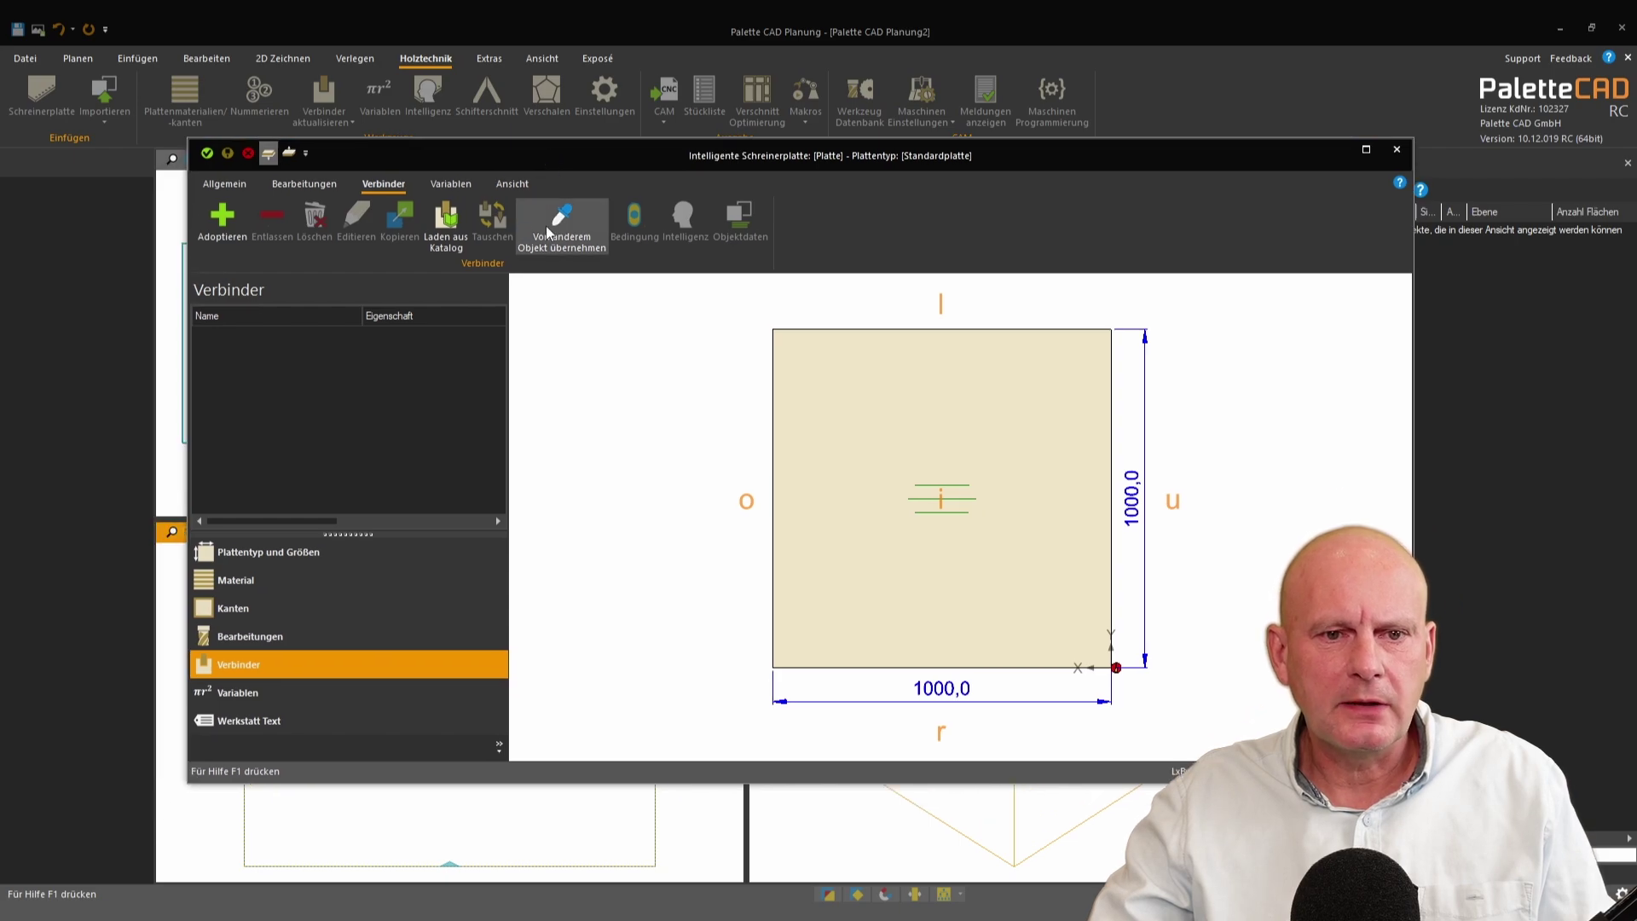
{"action": "left_click", "coordinate": [444, 224]}
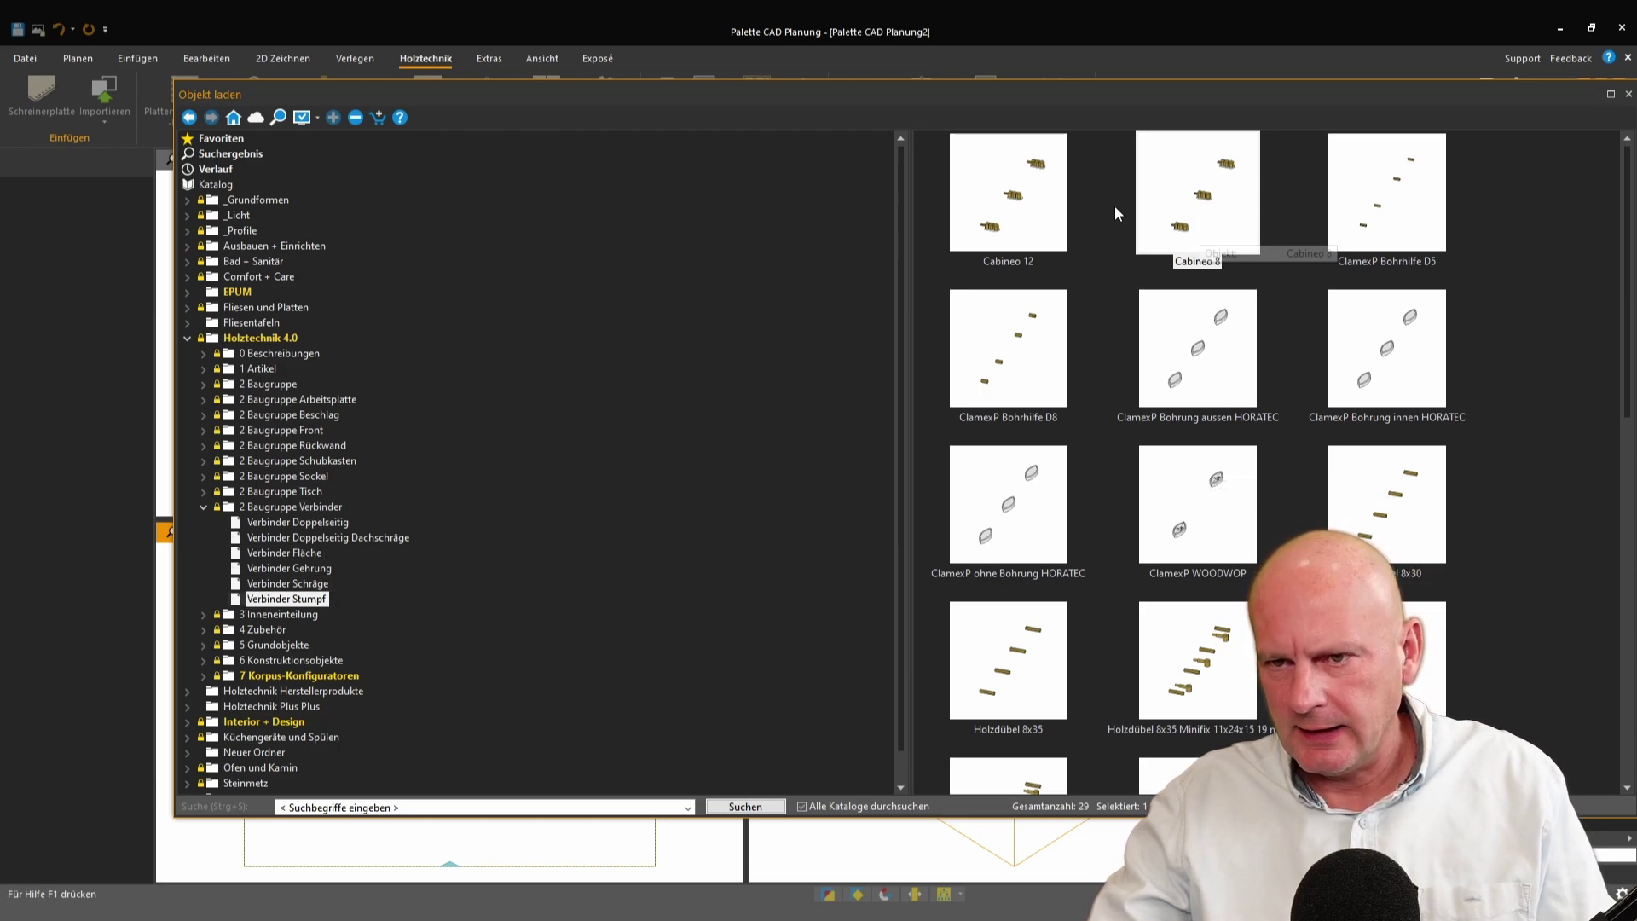
{"action": "double_click", "coordinate": [1211, 227]}
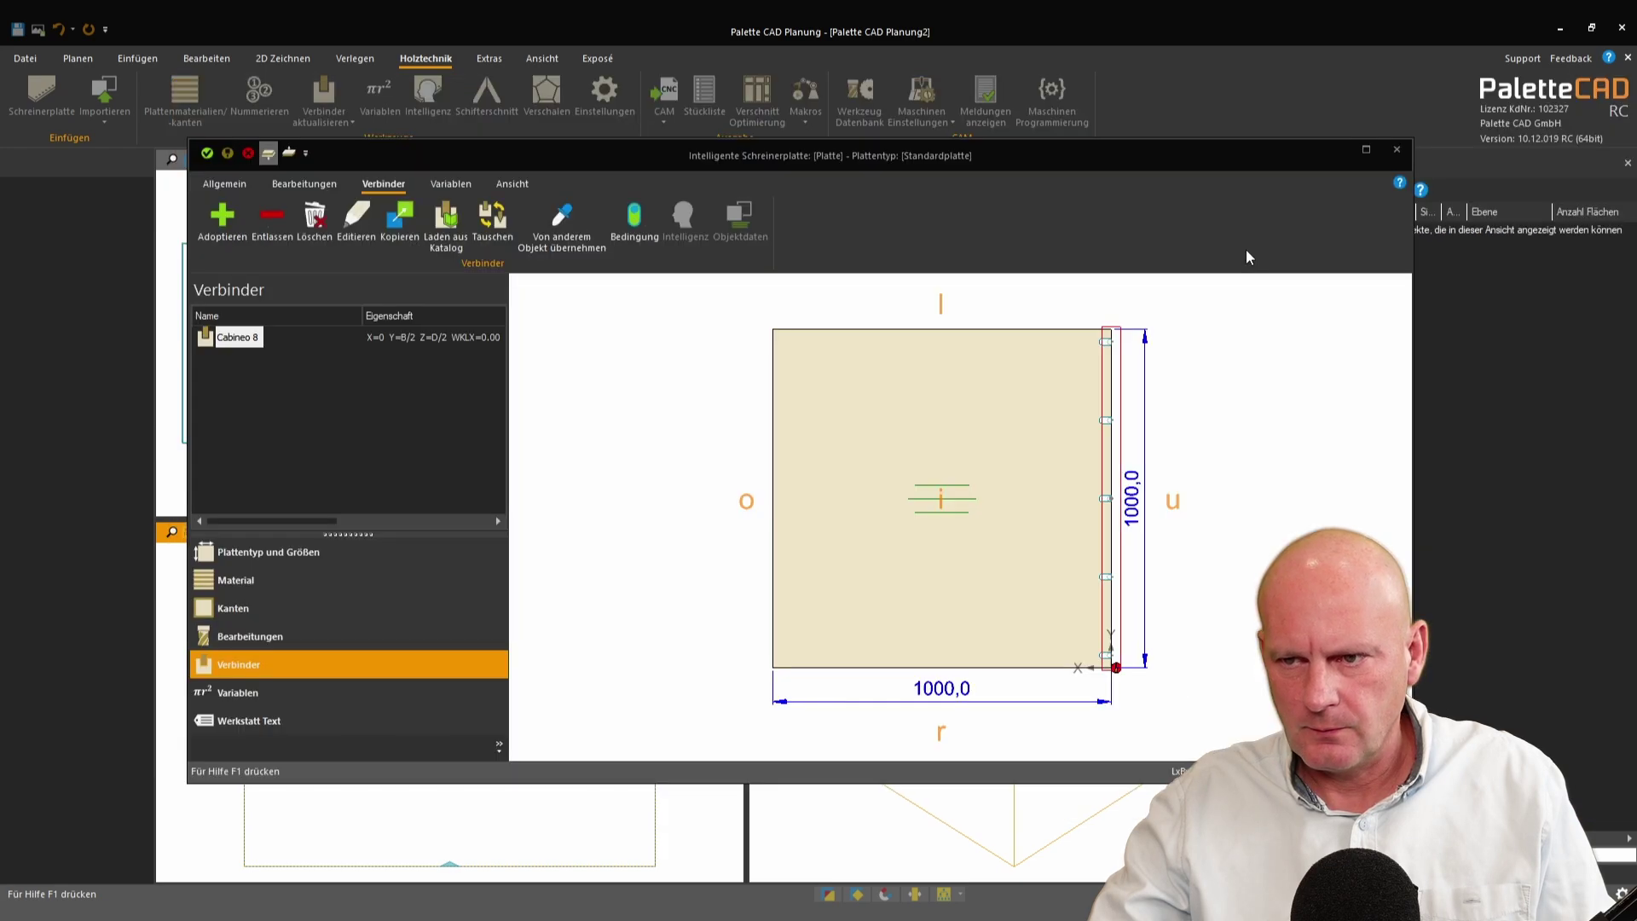
{"action": "double_click", "coordinate": [245, 339]}
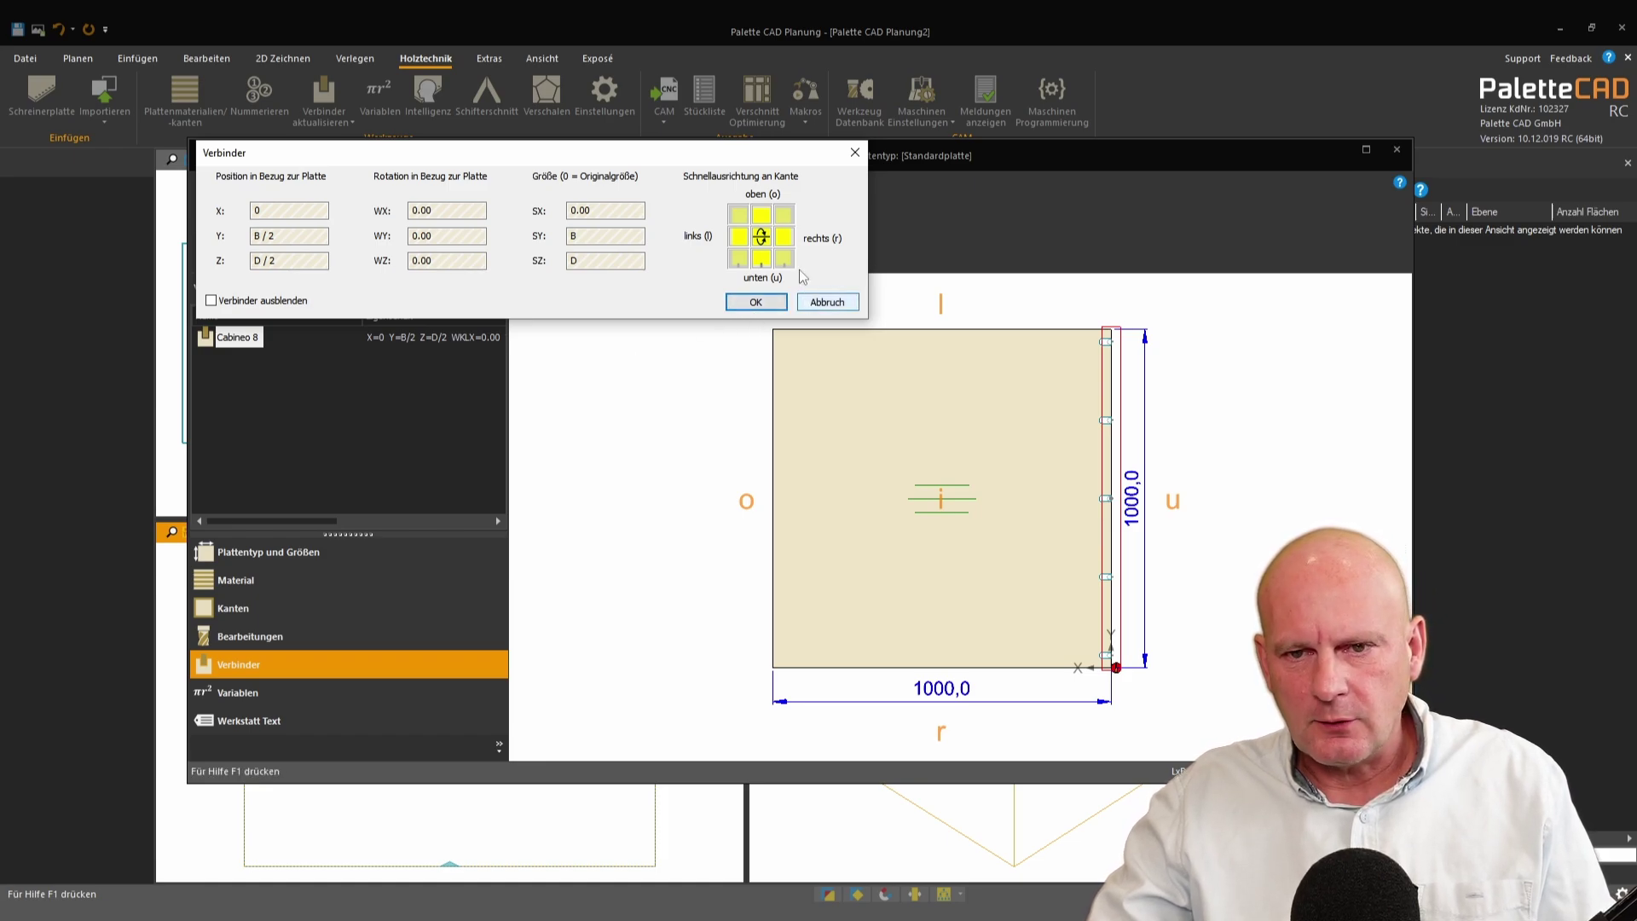
{"action": "left_click", "coordinate": [771, 216]}
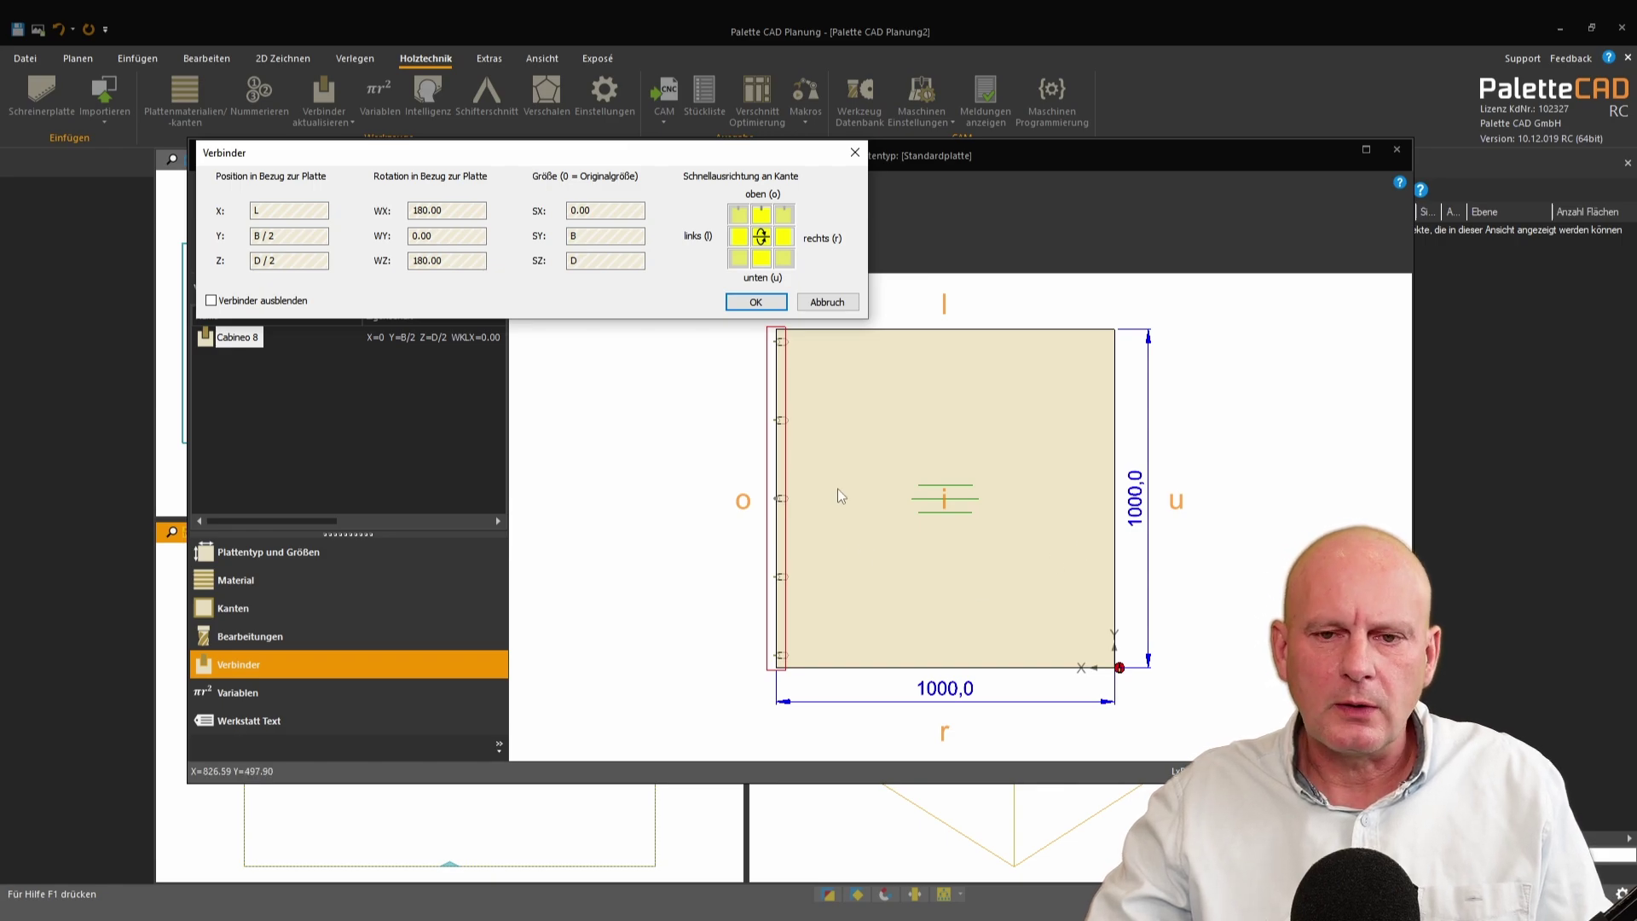
{"action": "left_click", "coordinate": [756, 301]}
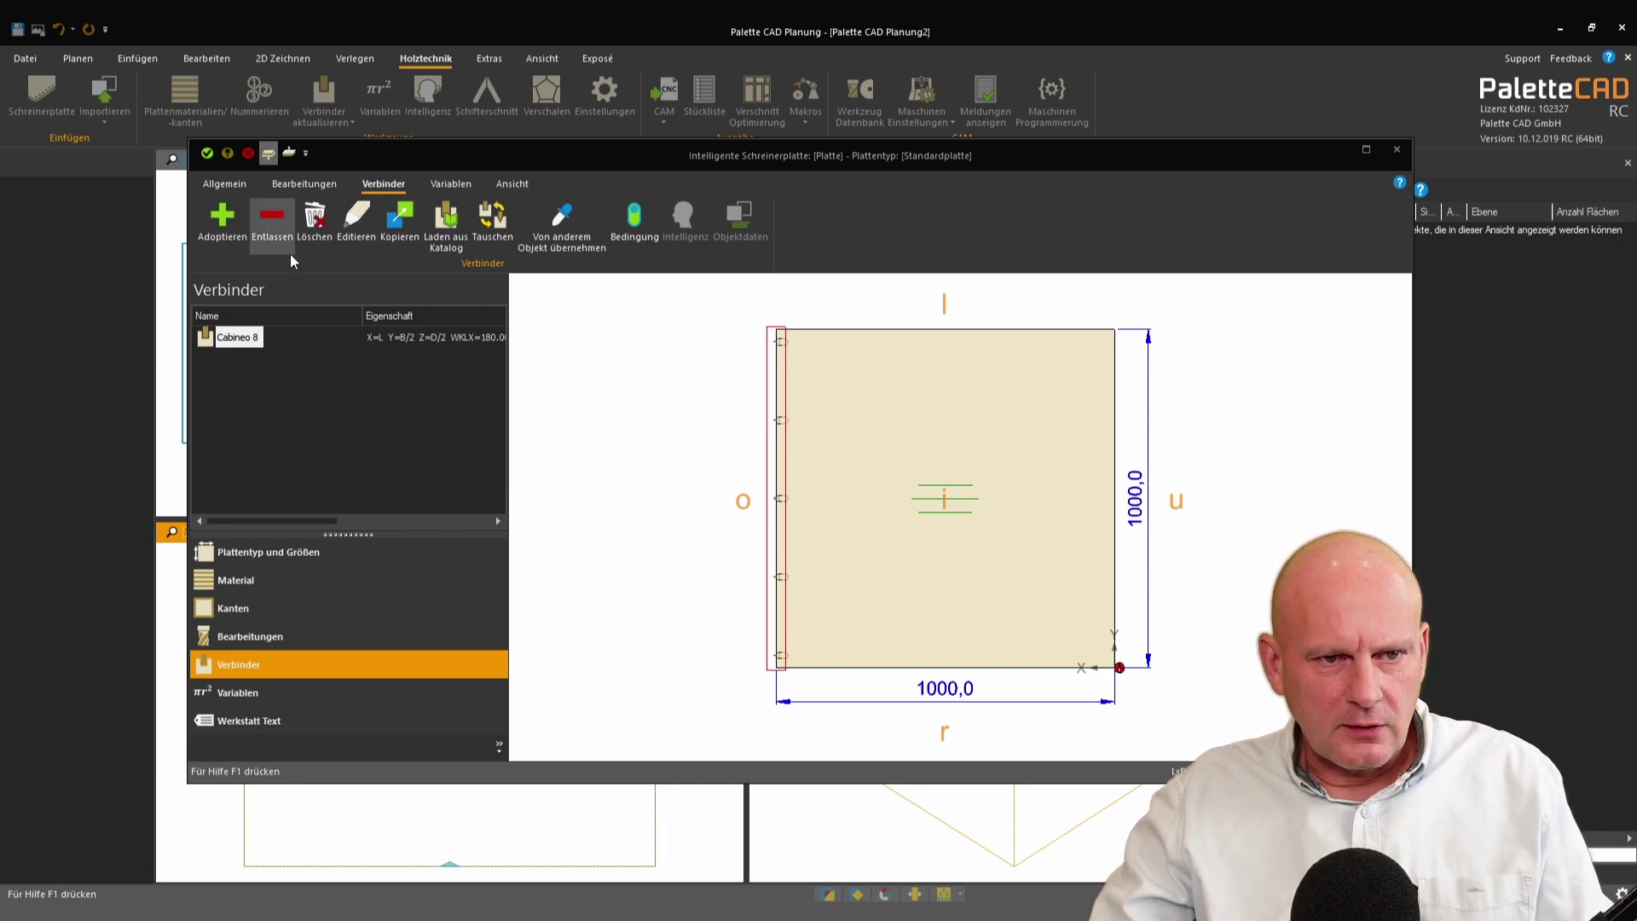
{"action": "left_click", "coordinate": [285, 182]}
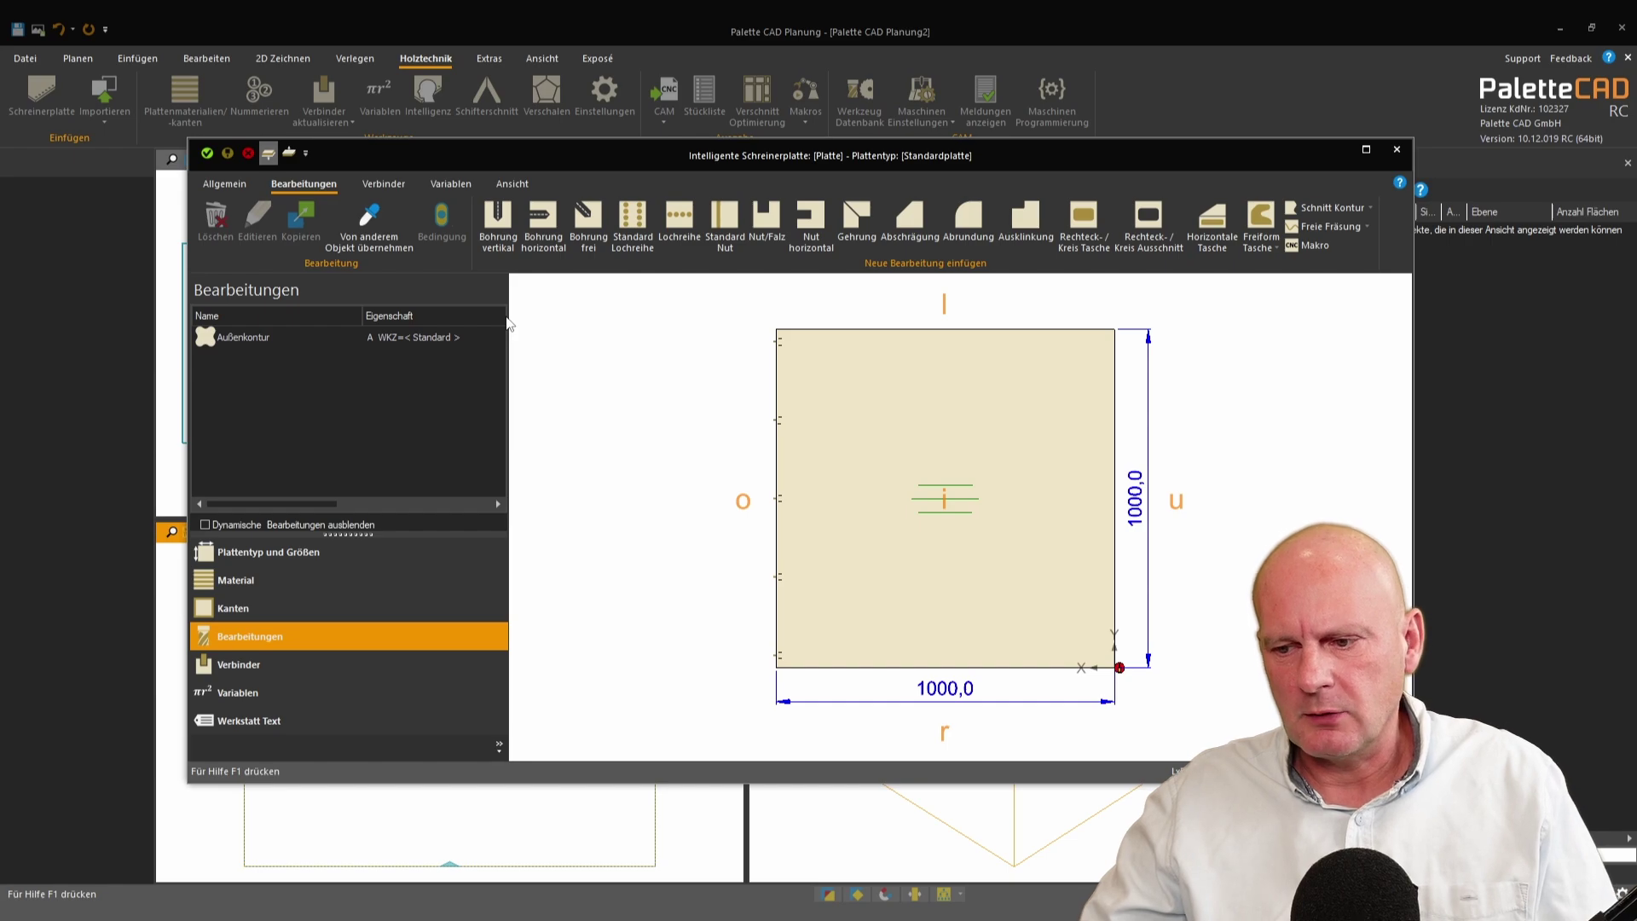
Step: Create the panel variable ABSTAND_U and start a length measurement for its value
{"action": "left_click", "coordinate": [450, 183]}
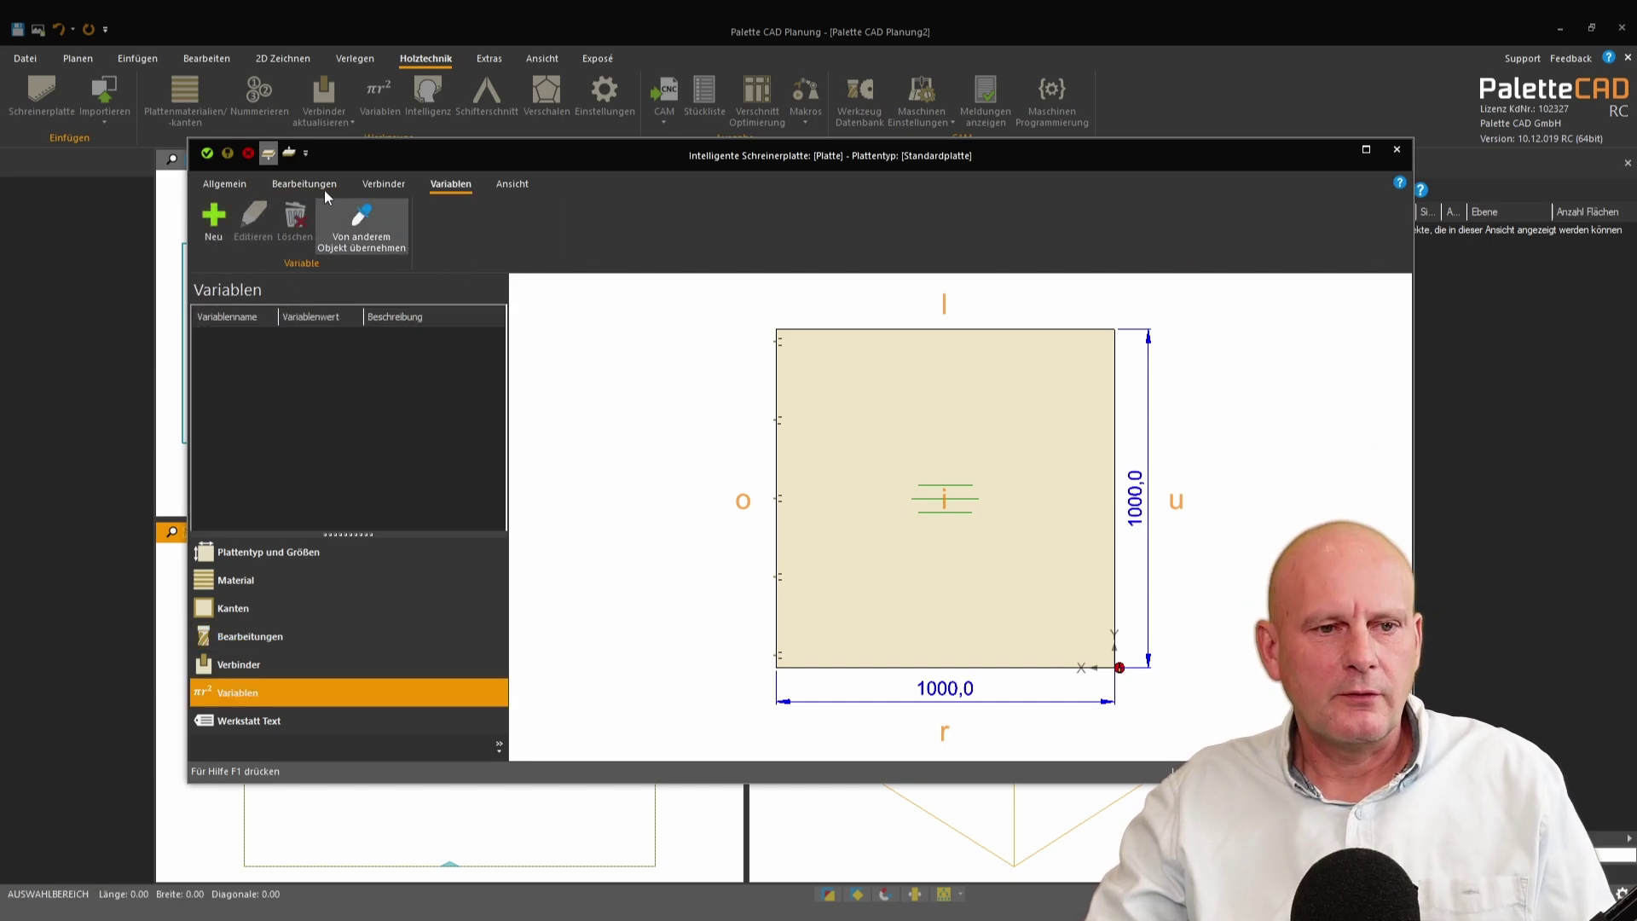
{"action": "left_click", "coordinate": [213, 223]}
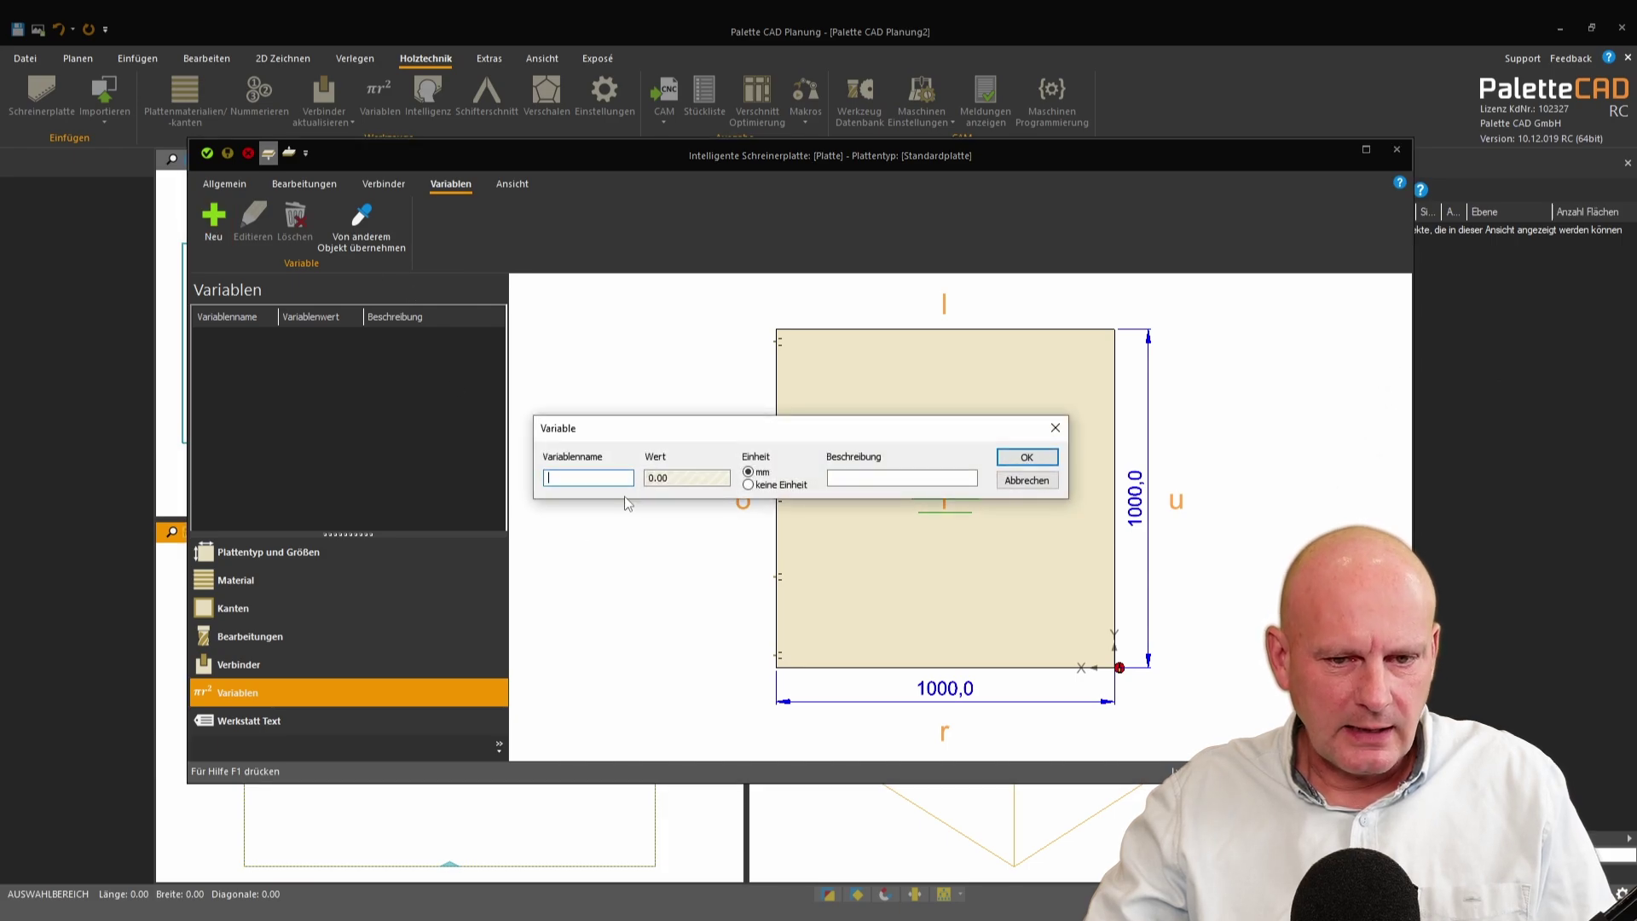
{"action": "type", "text": "ABST"}
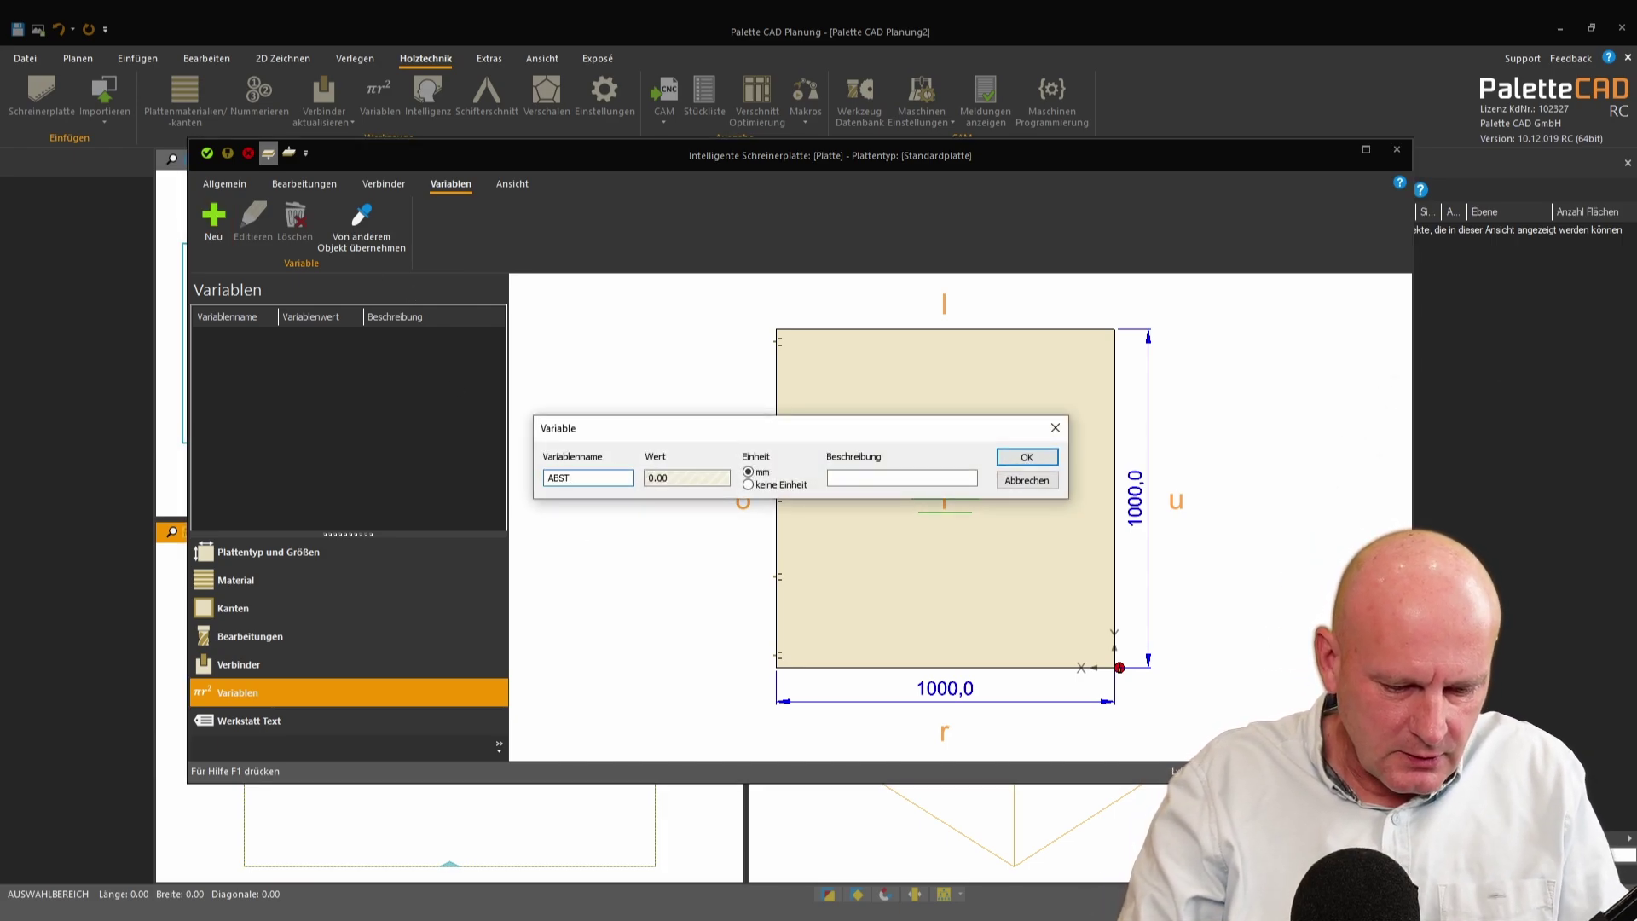
{"action": "type", "text": "AND_"}
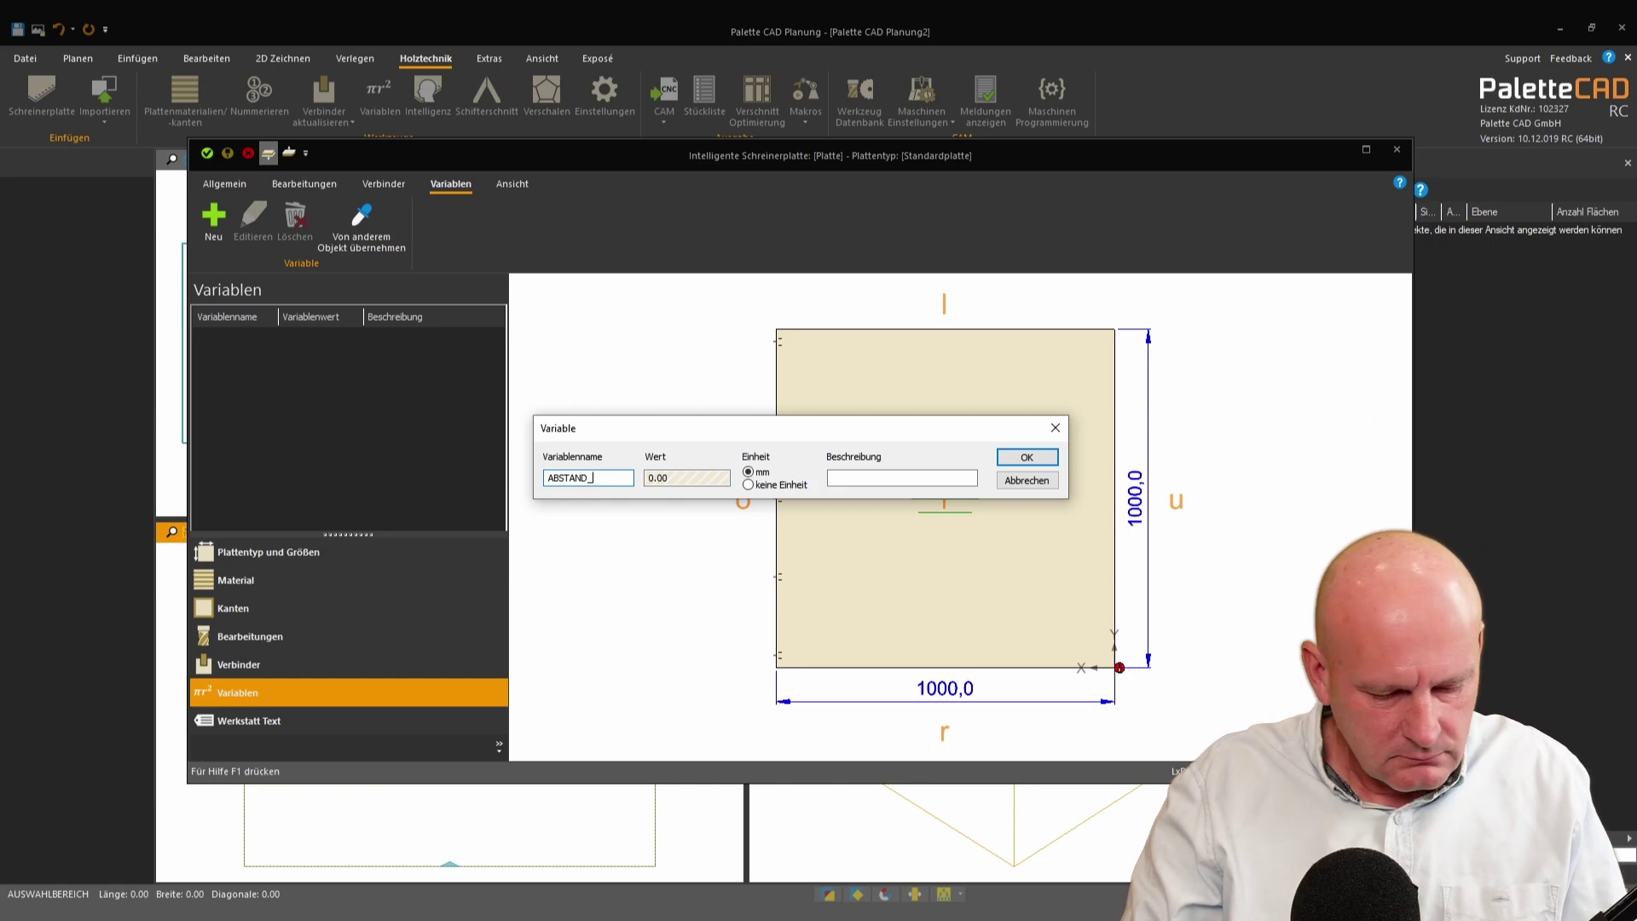
{"action": "type", "text": "U"}
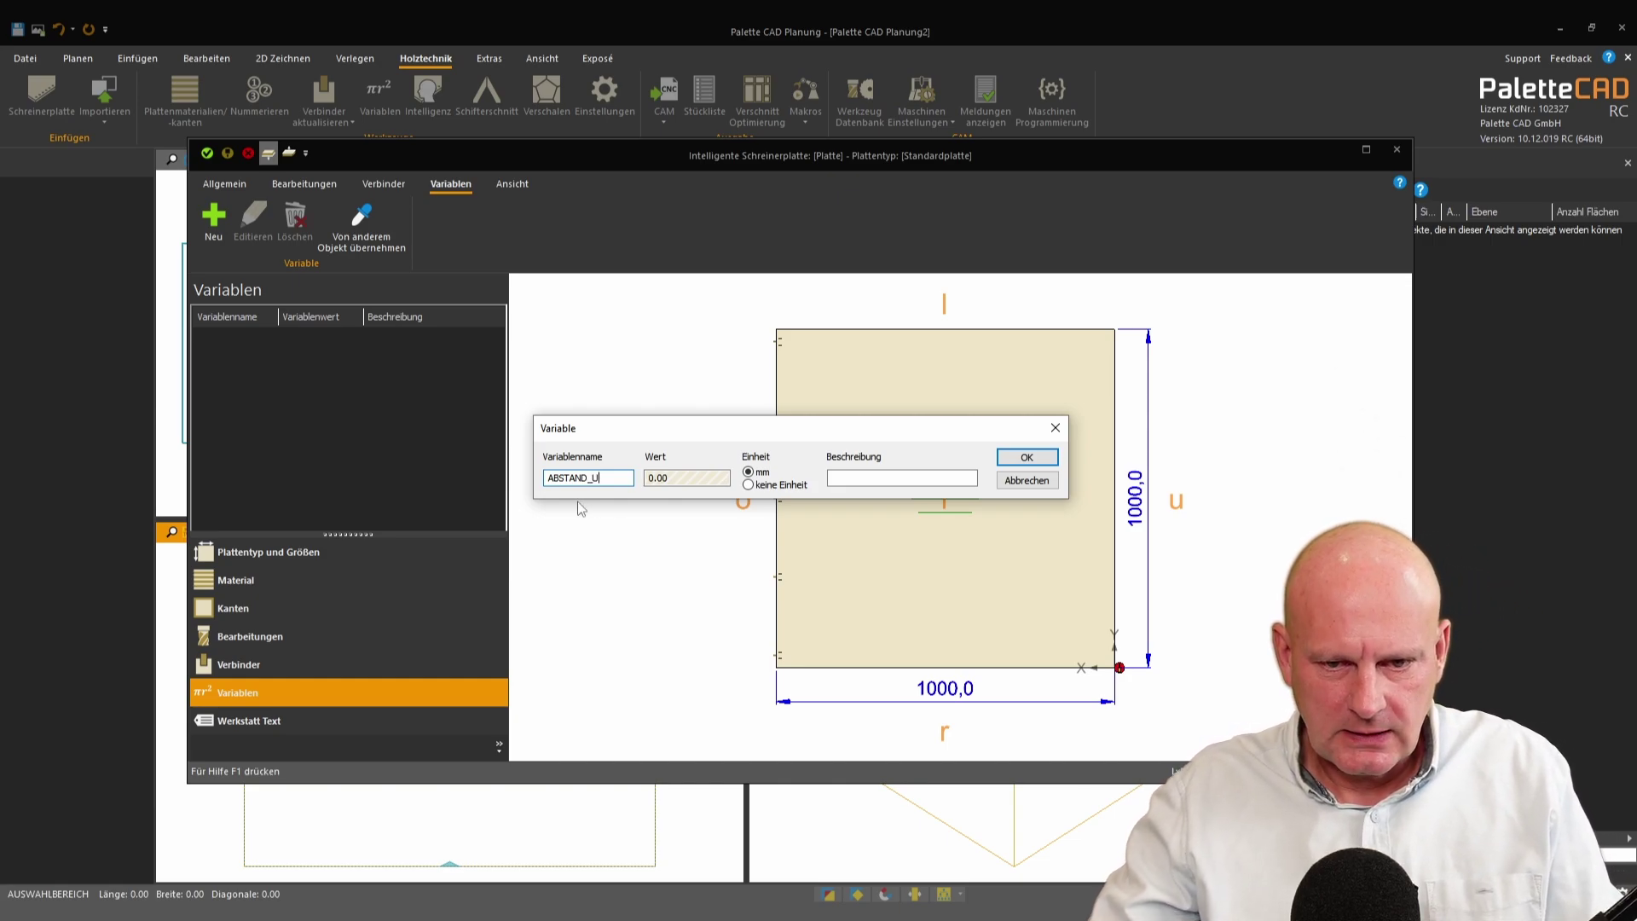
{"action": "left_click", "coordinate": [1020, 458]}
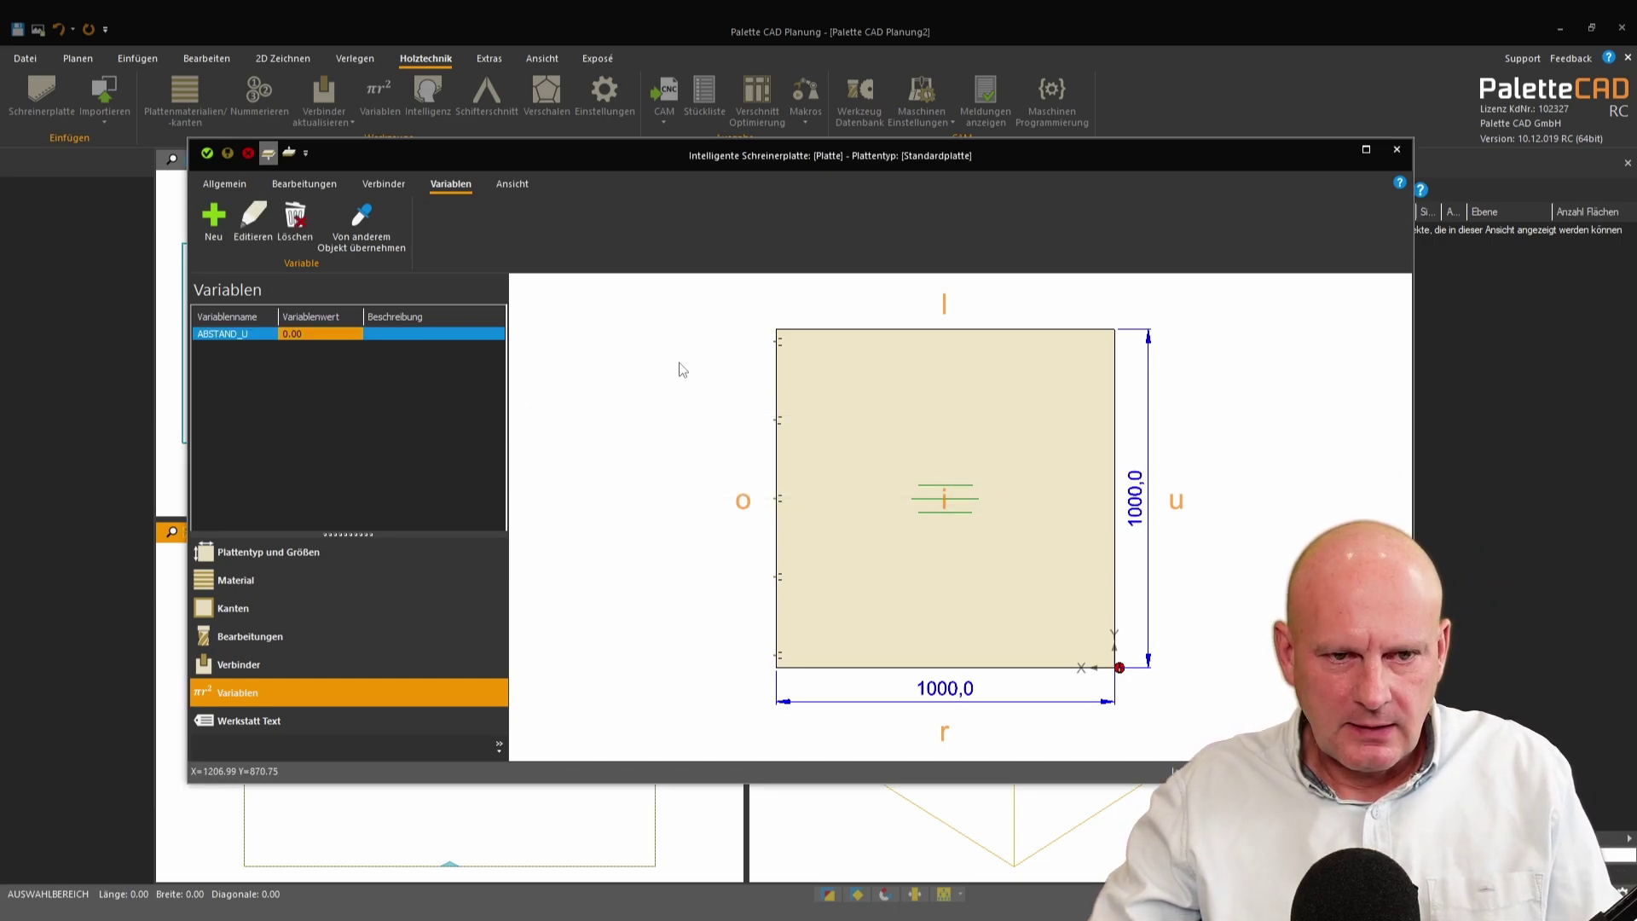
{"action": "left_click", "coordinate": [356, 333]}
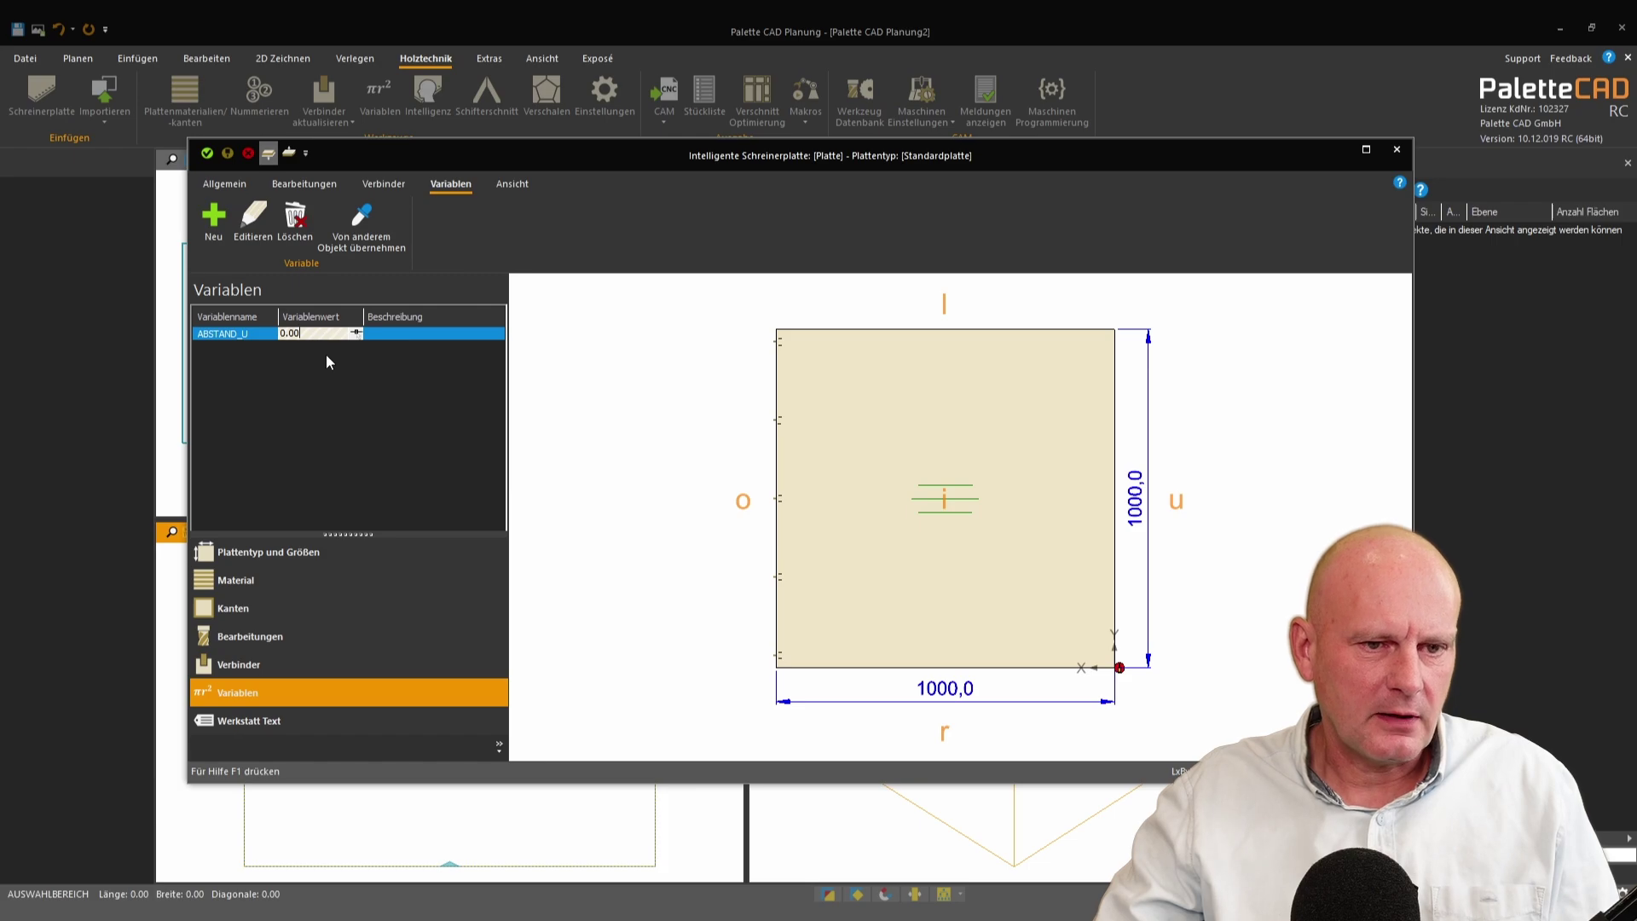
{"action": "left_click", "coordinate": [357, 333]}
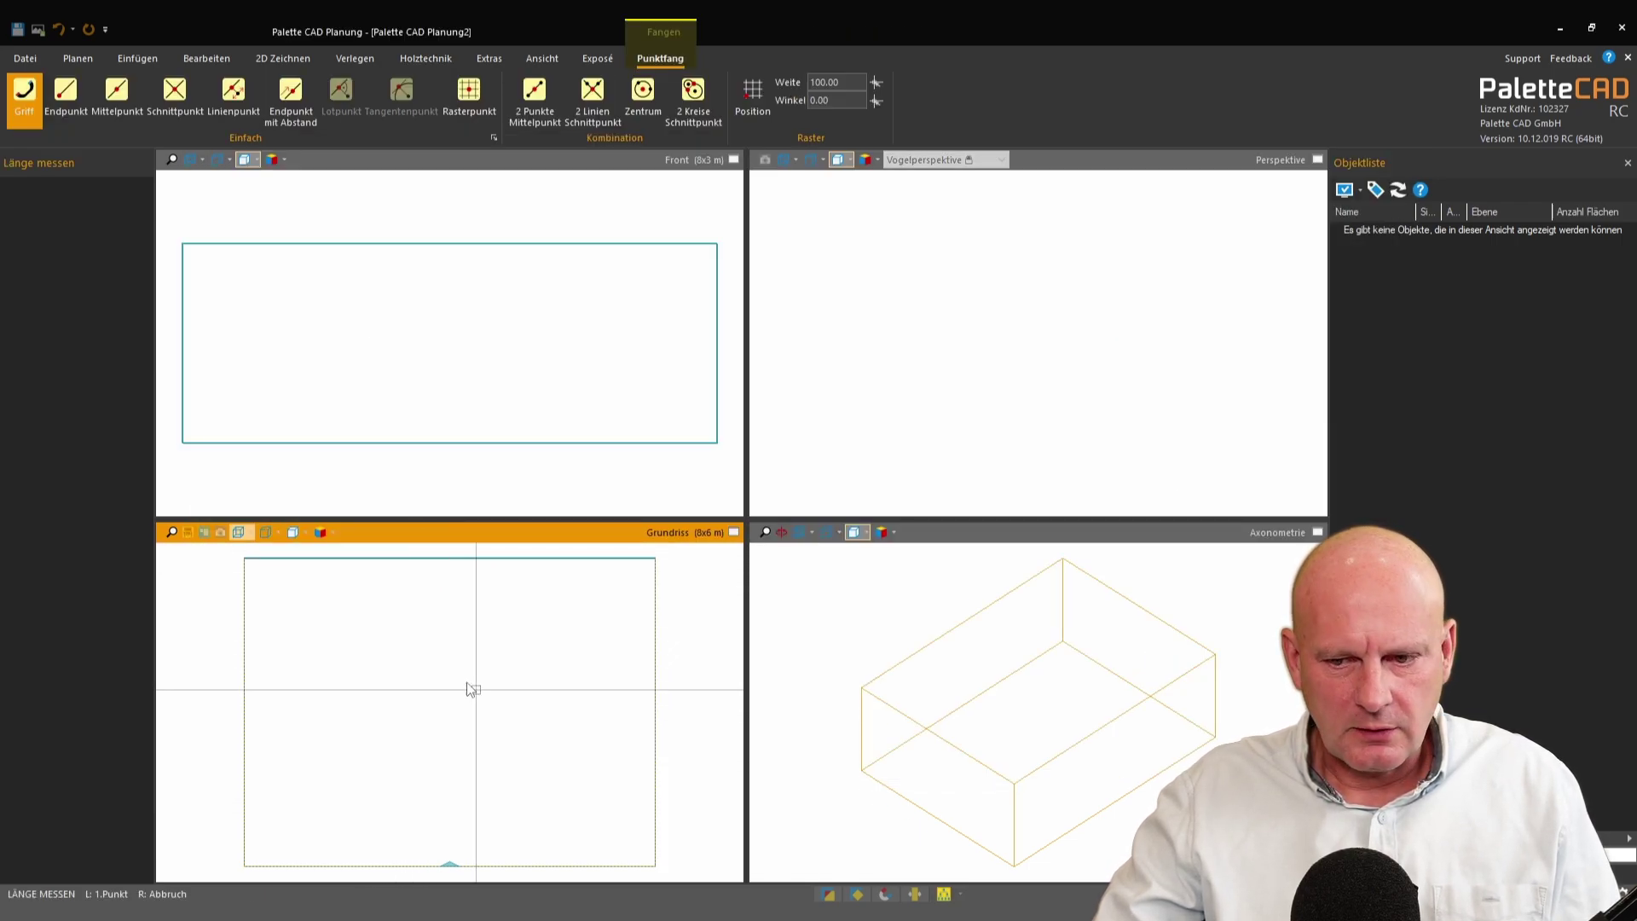
Step: Measure a 2400.00 distance between two points in the Grundriss view
{"action": "left_click", "coordinate": [380, 660]}
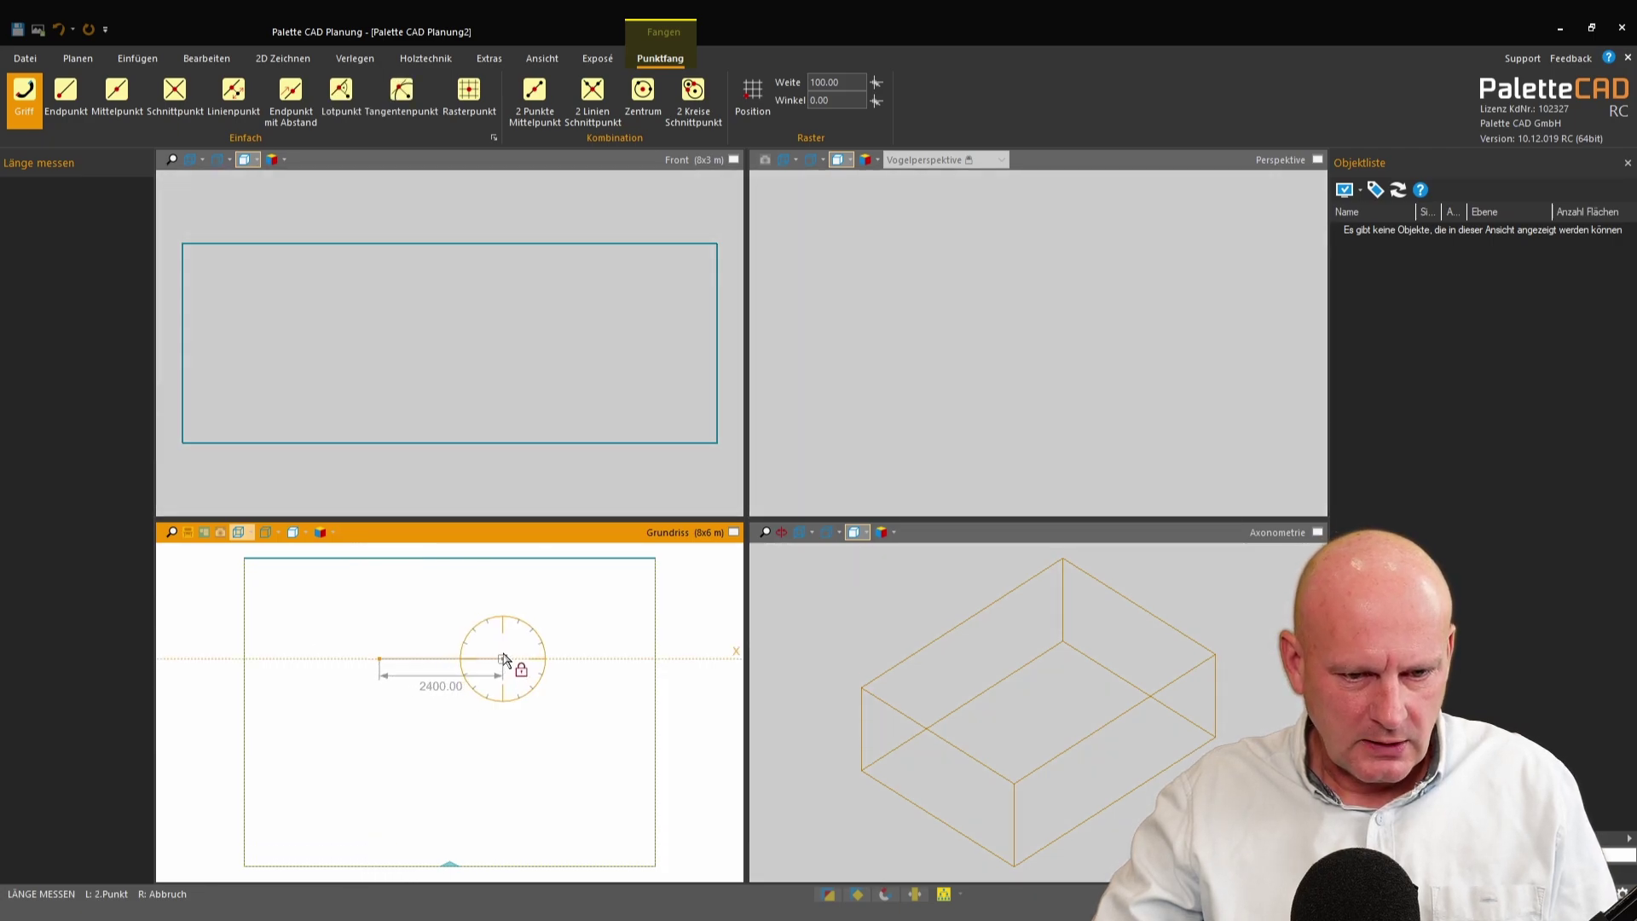
{"action": "left_click", "coordinate": [499, 664]}
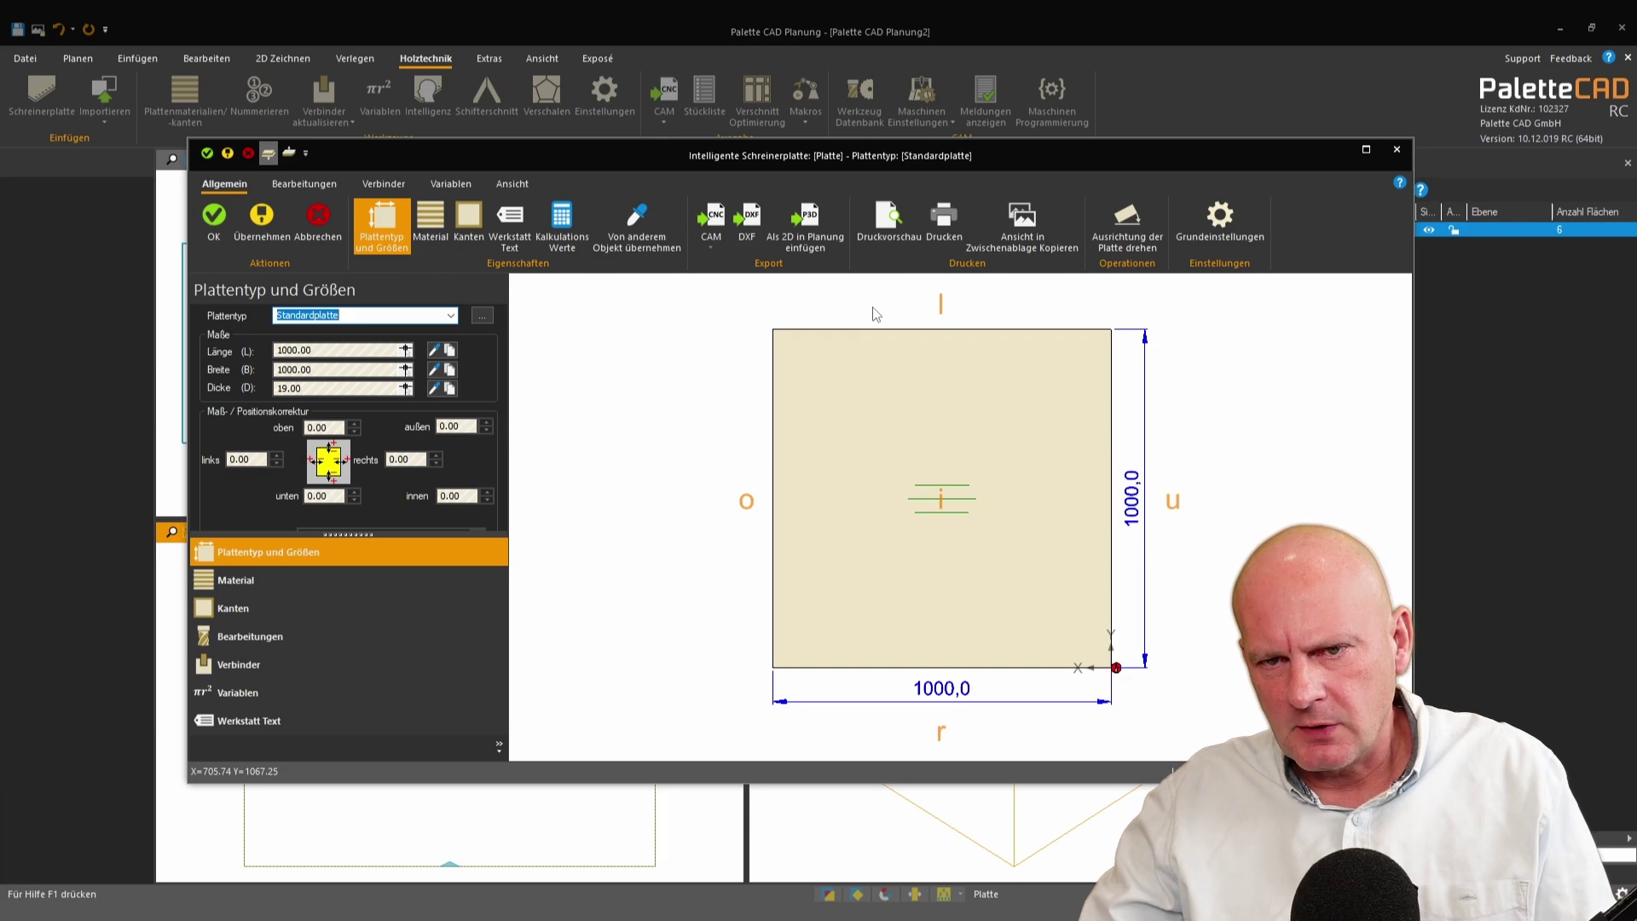
Step: Open the DXF export settings and the Konfiguration for the final file-name pattern
{"action": "left_click", "coordinate": [747, 220]}
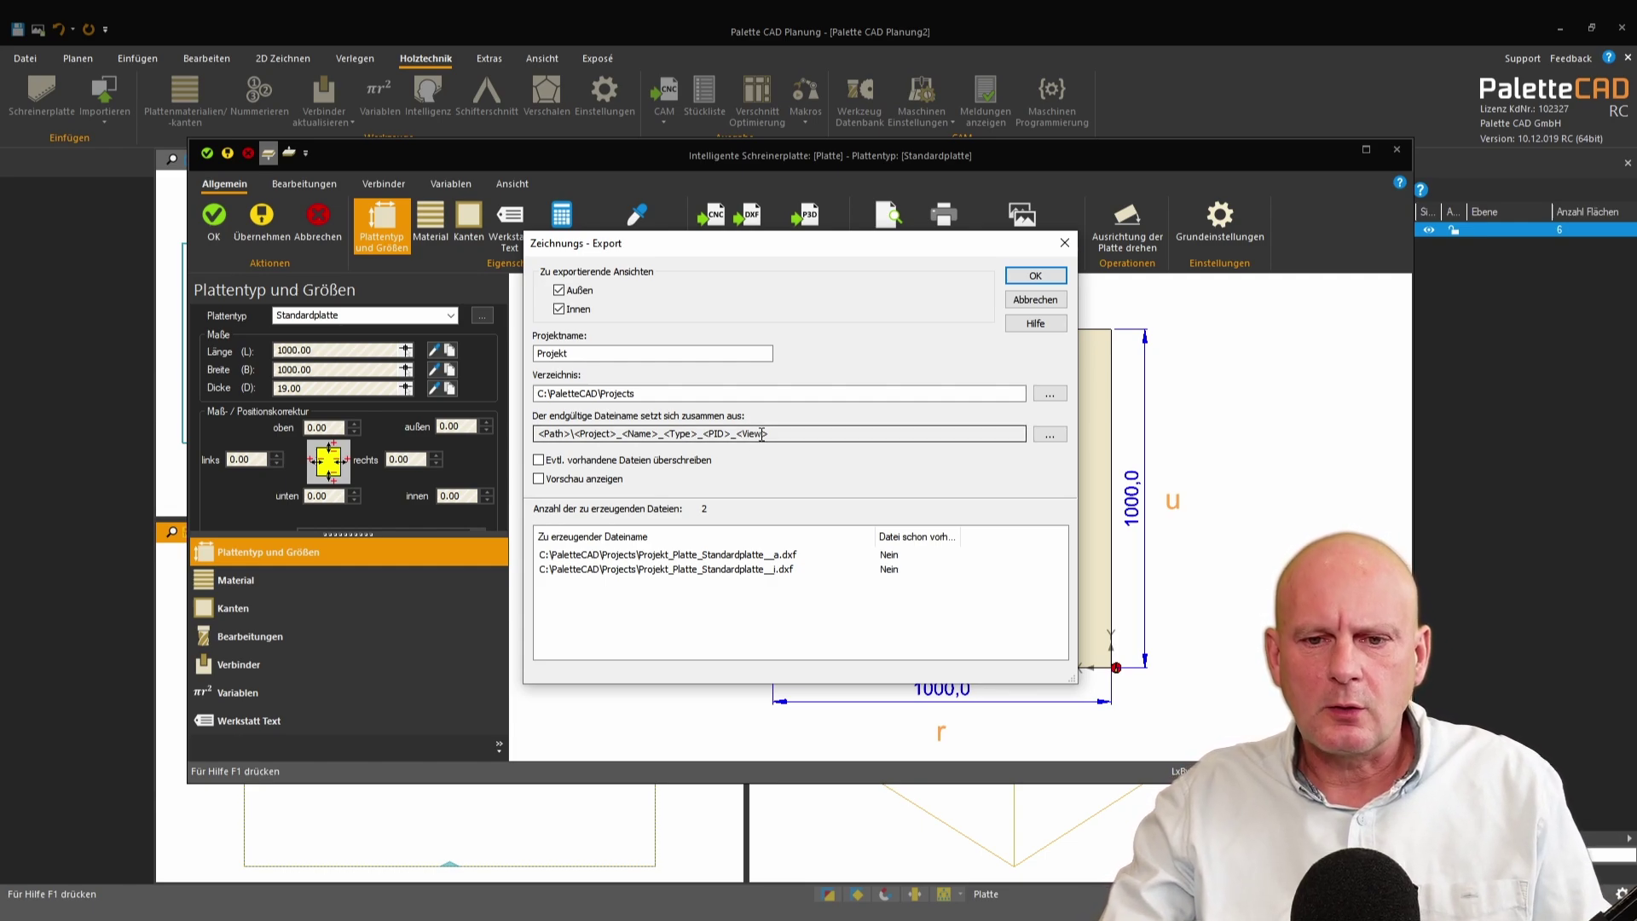
{"action": "left_click", "coordinate": [1052, 435]}
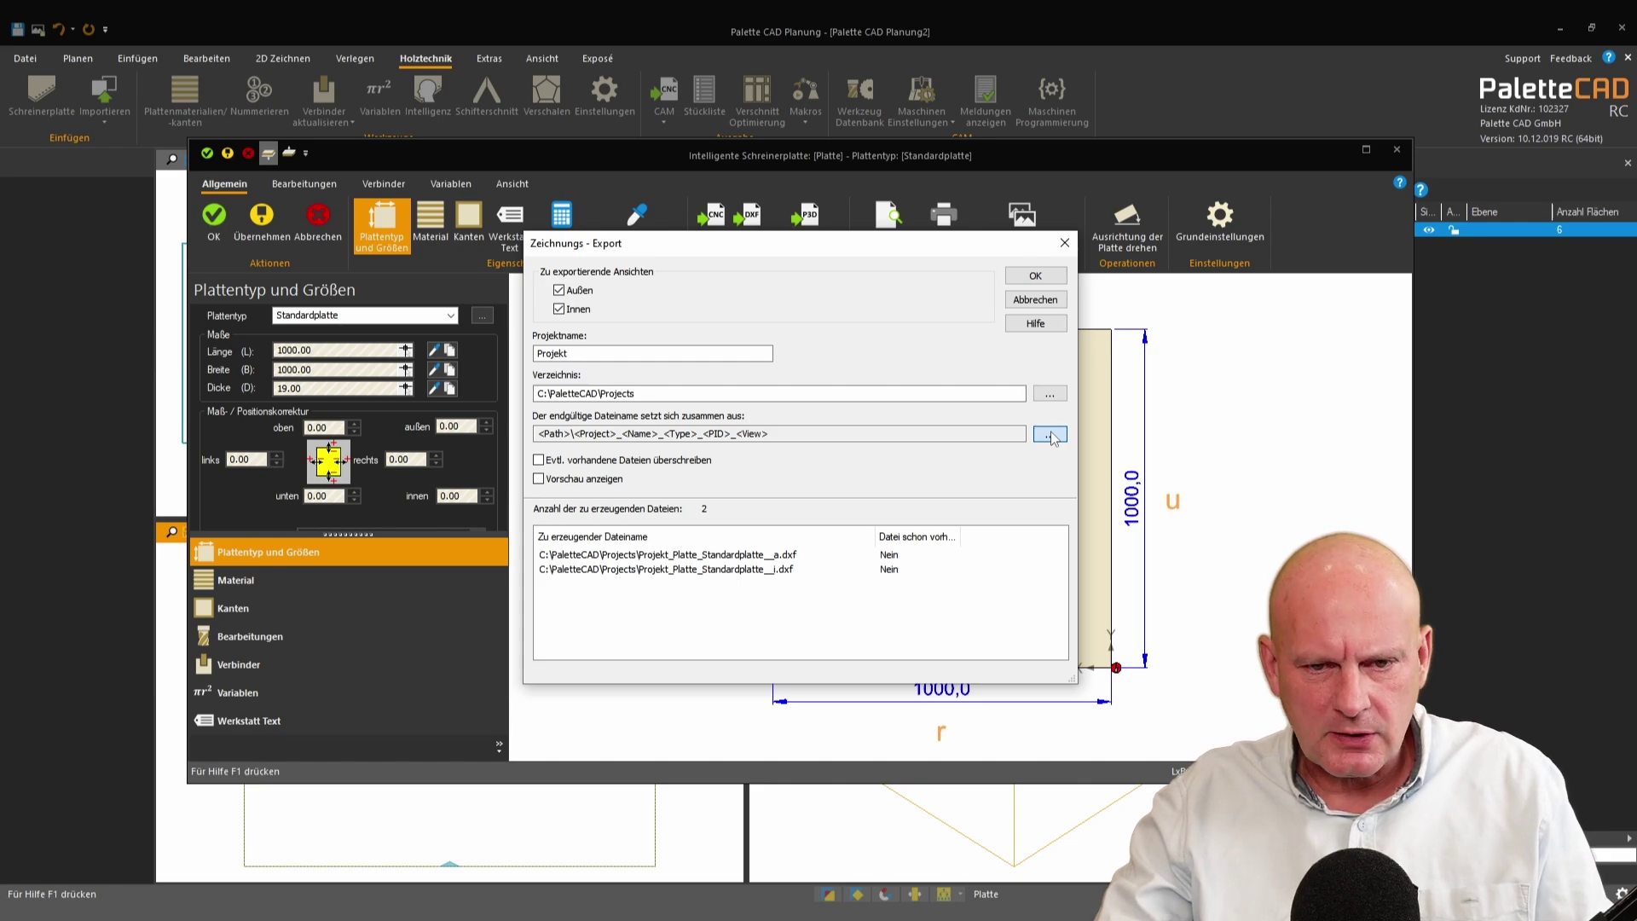
{"action": "left_click", "coordinate": [1052, 436]}
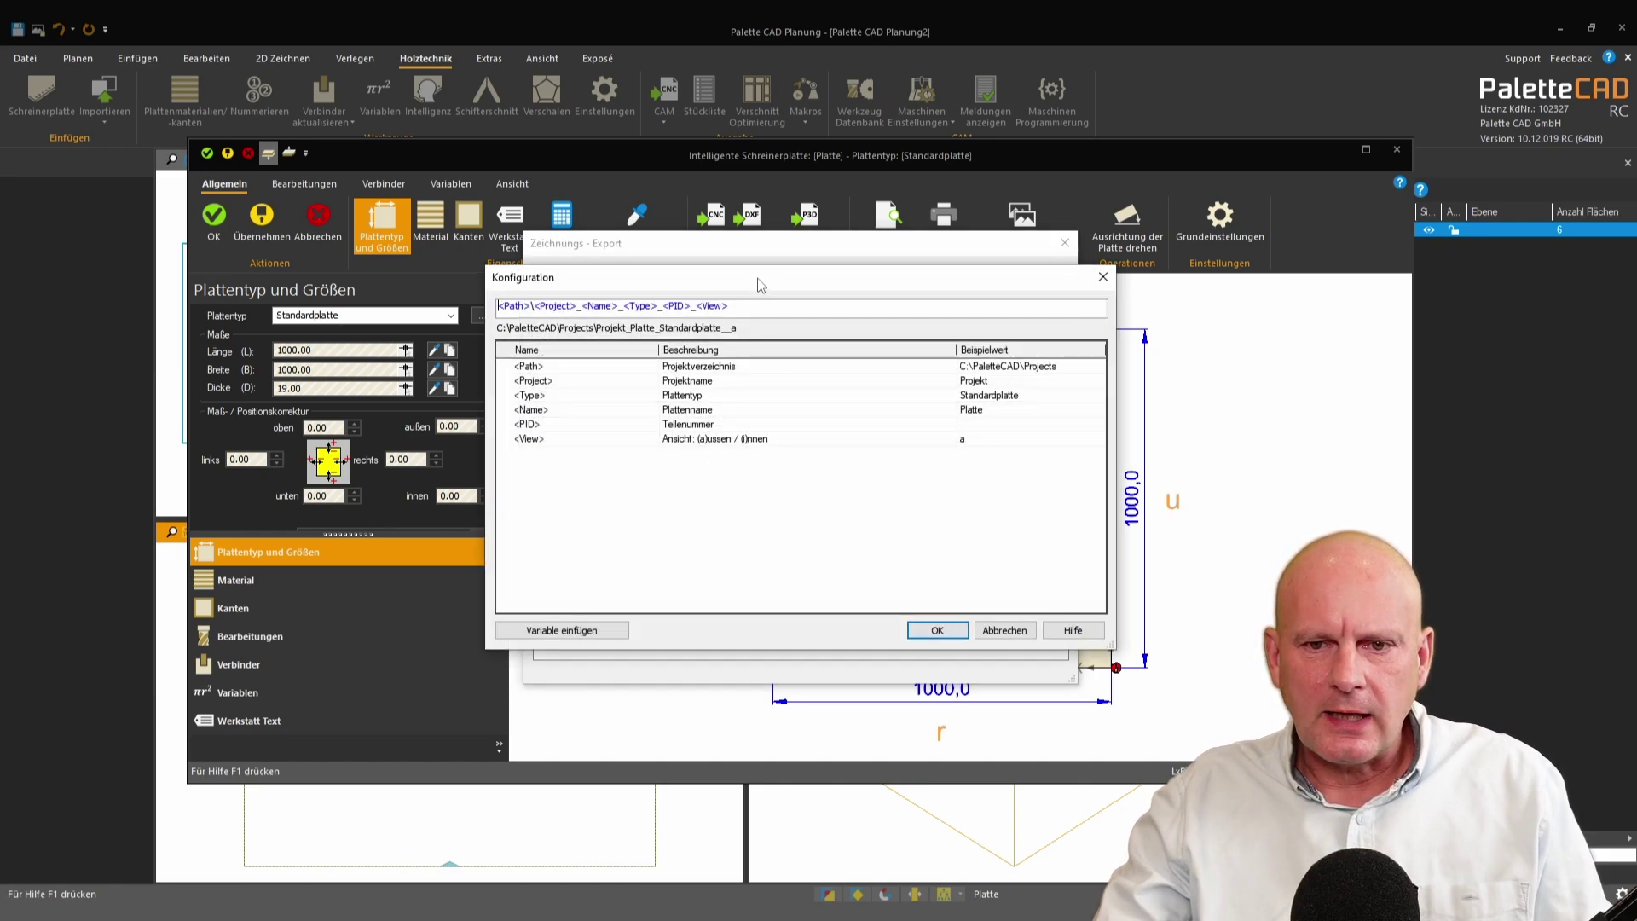
Step: Insert DXFExport\ after <Path>\ and delete the <PID>_ placeholder from the file-name pattern
{"action": "left_click_drag", "start_coordinate": [759, 284], "coordinate": [918, 318]}
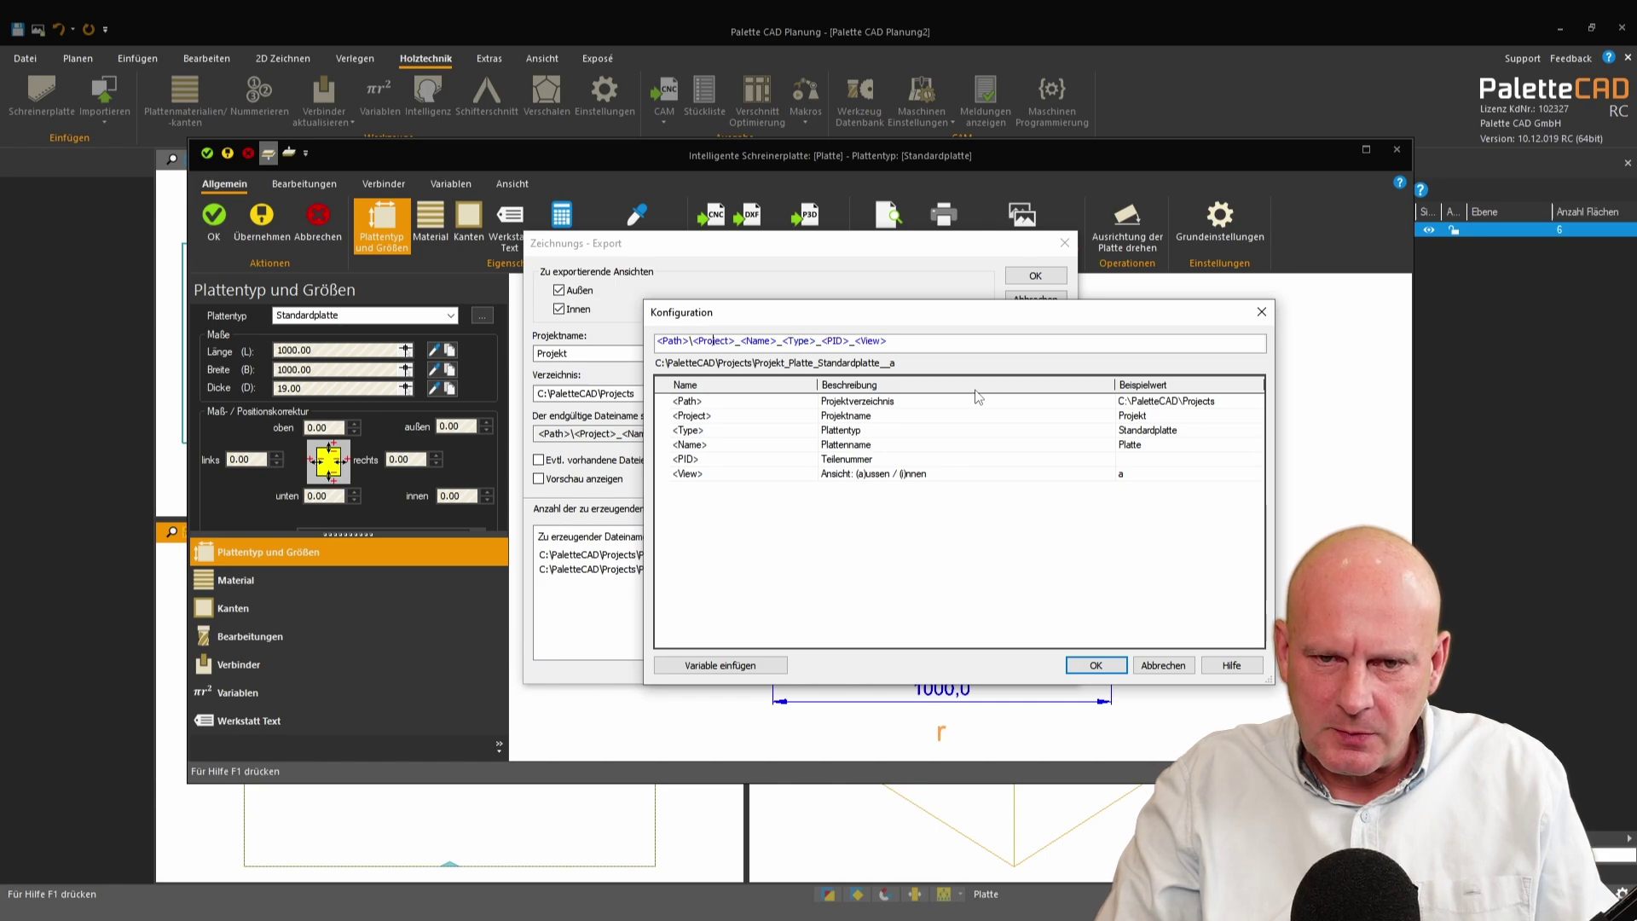
{"action": "type", "text": "DXF"}
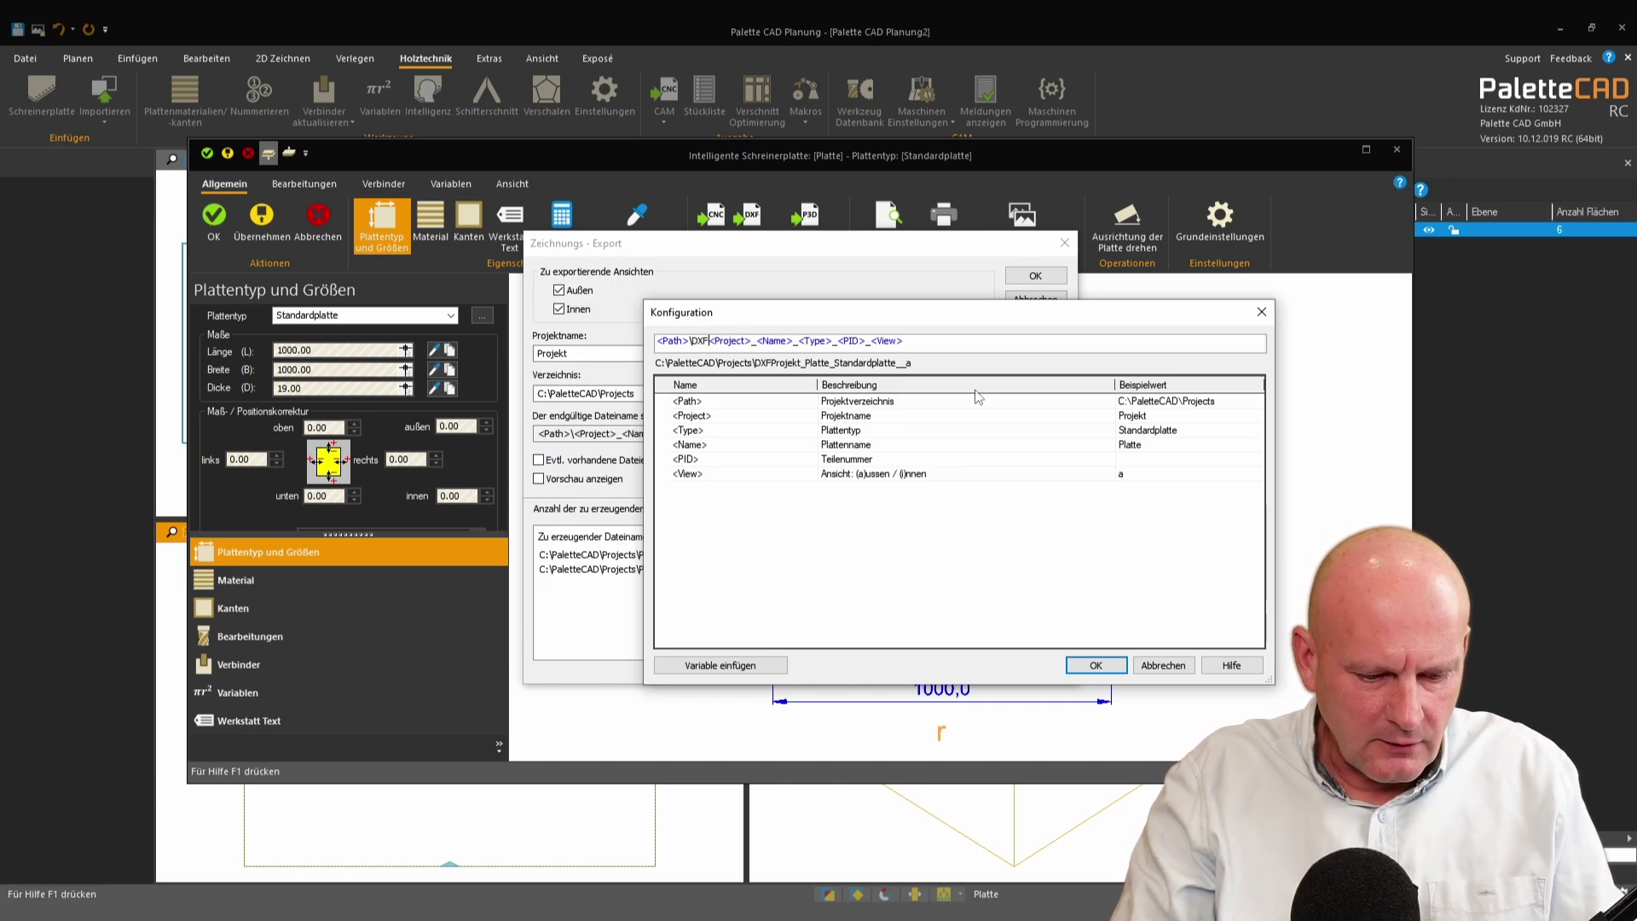
{"action": "type", "text": "Export"}
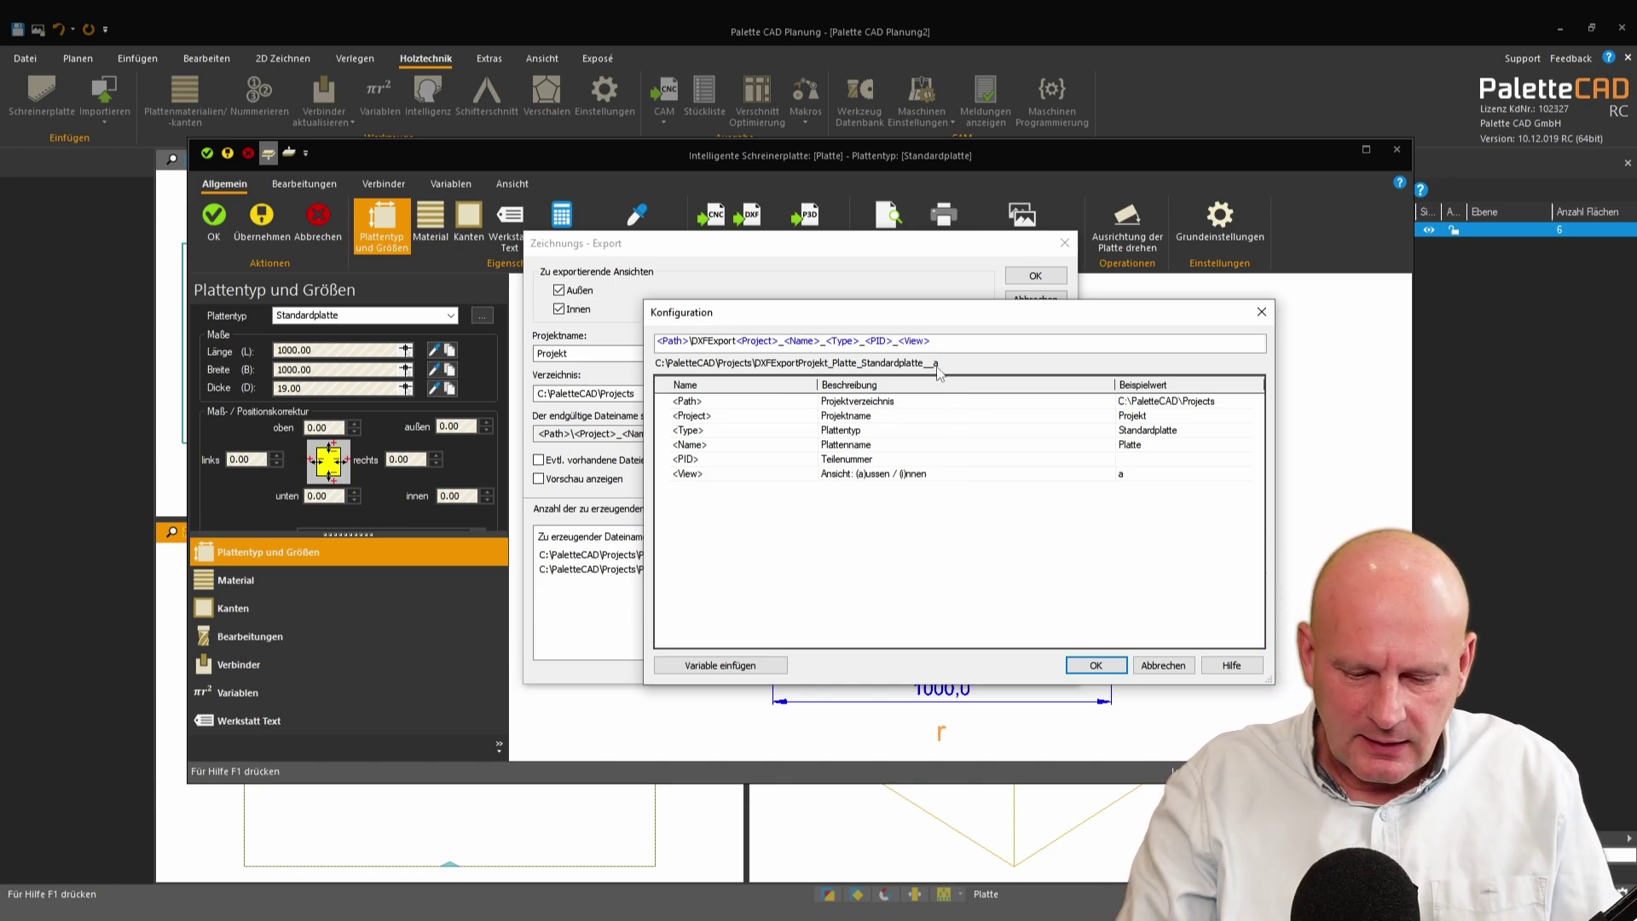
{"action": "type", "text": "\\"}
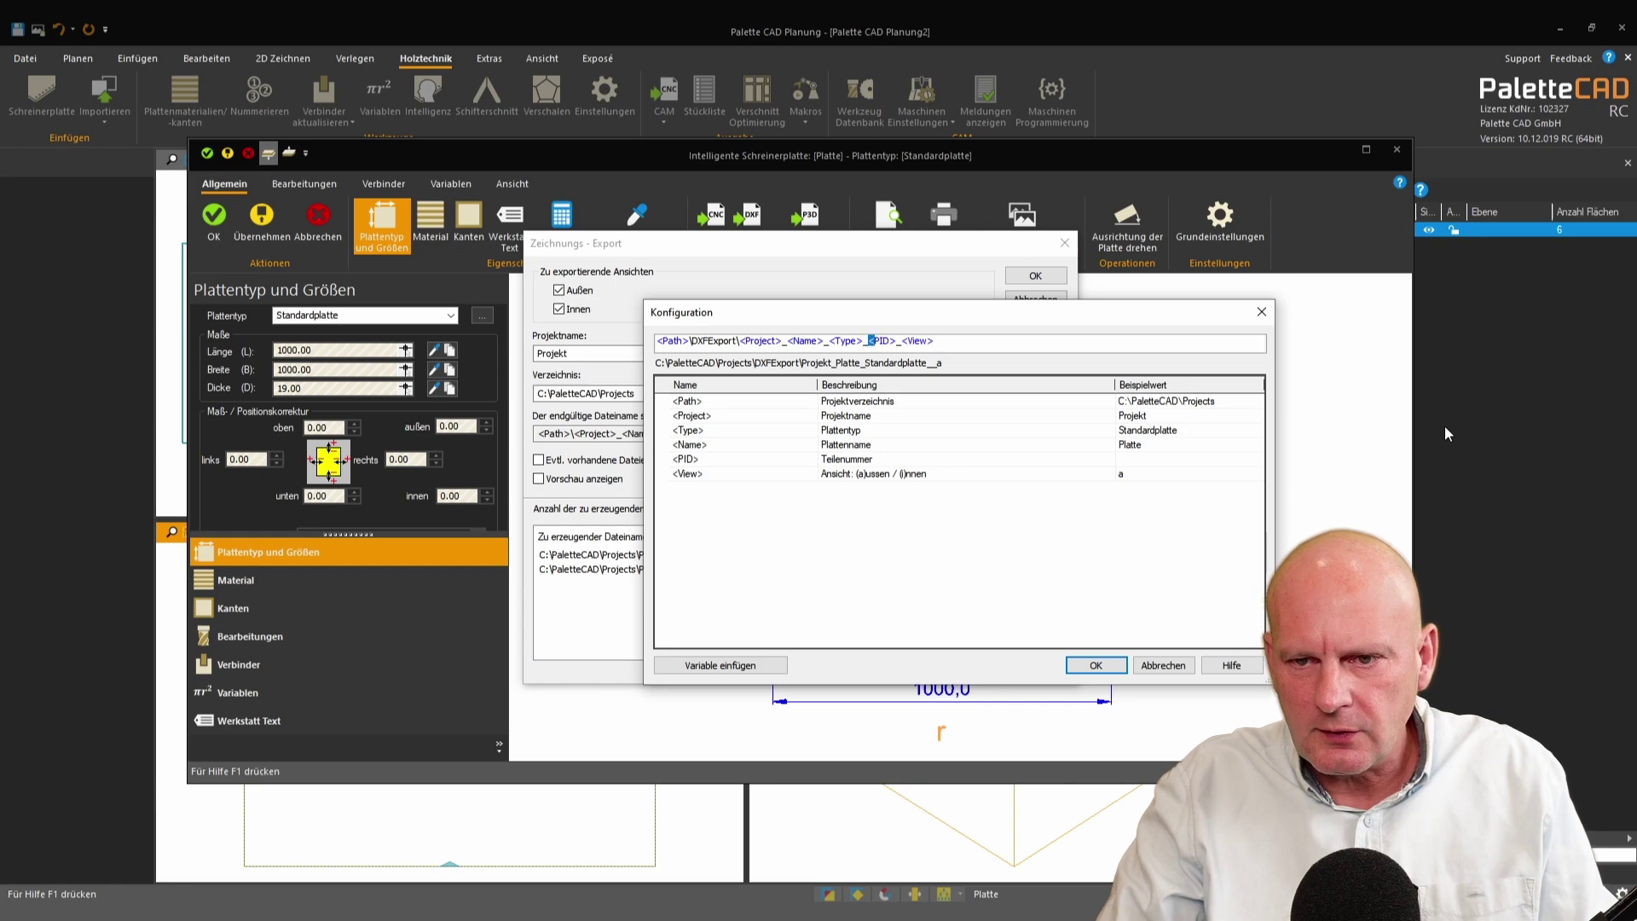
{"action": "key", "text": "shift+Right"}
{"action": "key", "text": "shift+Right"}
{"action": "key", "text": "shift+Right"}
{"action": "key", "text": "shift+Right"}
{"action": "key", "text": "shift+Right"}
{"action": "key", "text": "shift+Right"}
{"action": "key", "text": "Delete"}
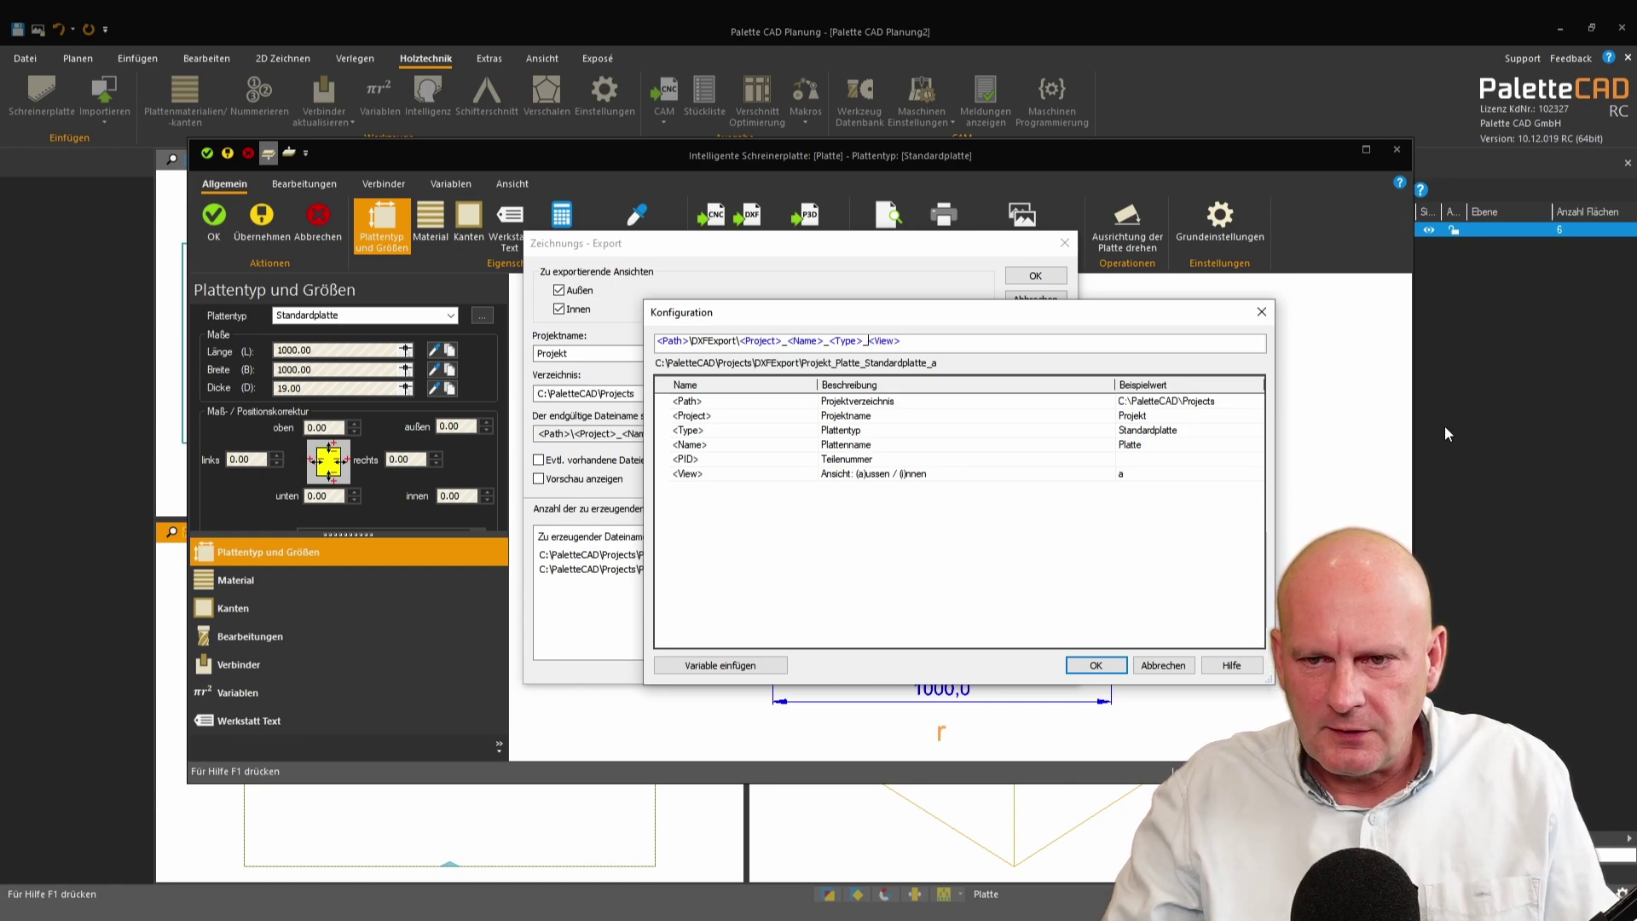
{"action": "left_click", "coordinate": [1097, 665]}
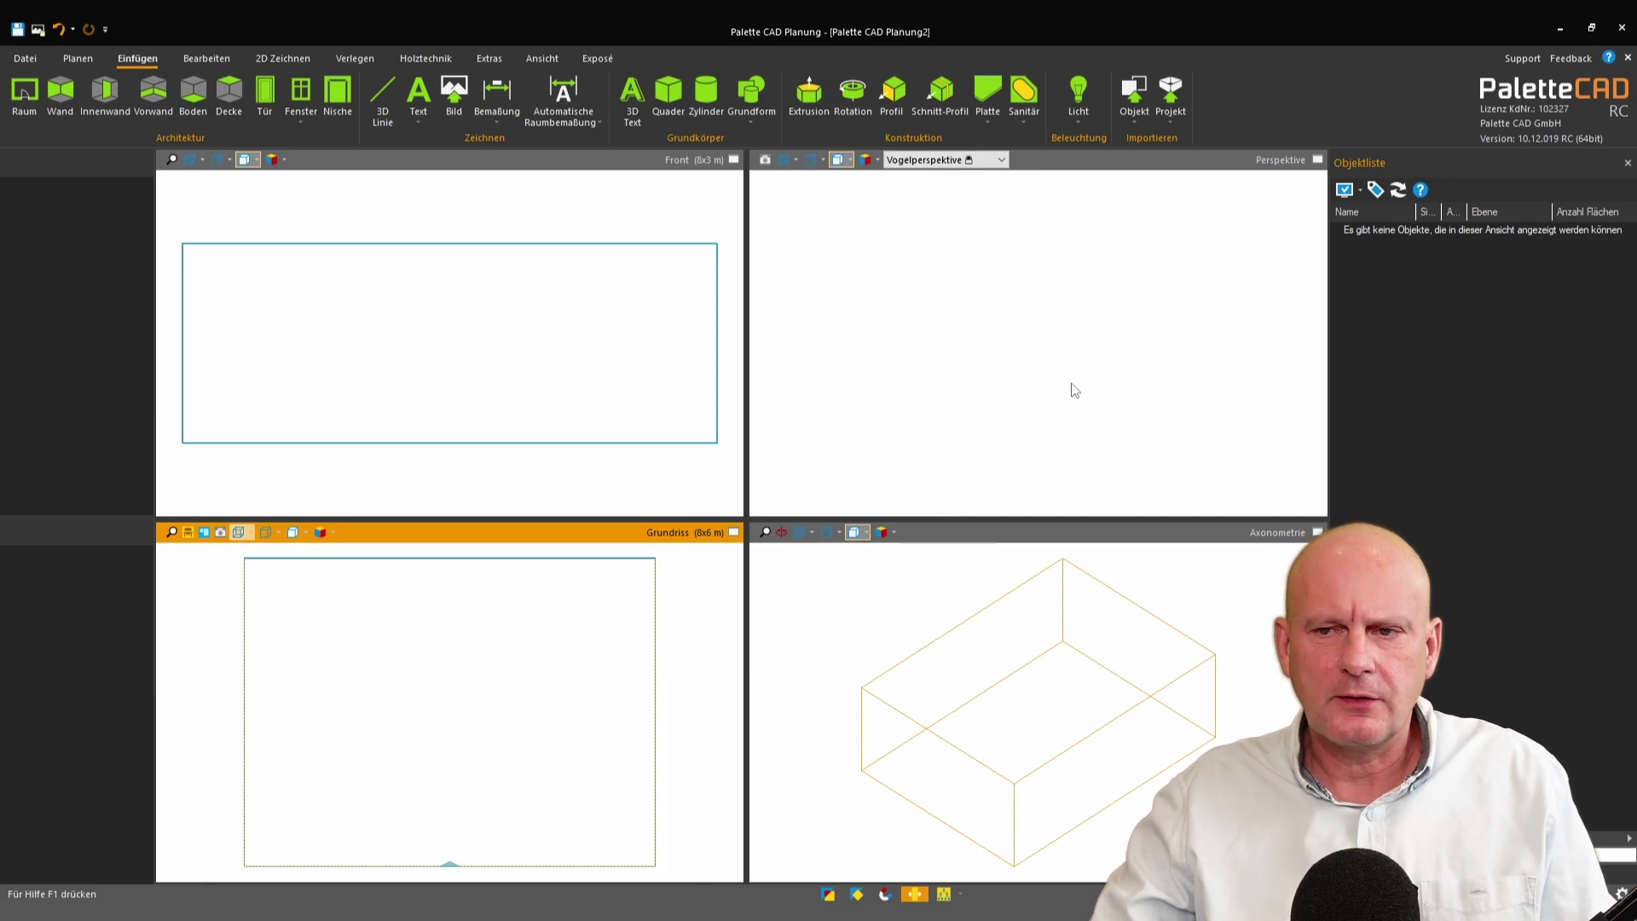
Step: Choose CADENAS 3Dfind.it from the Objekt menu on the Einfügen ribbon
{"action": "left_click", "coordinate": [1139, 111]}
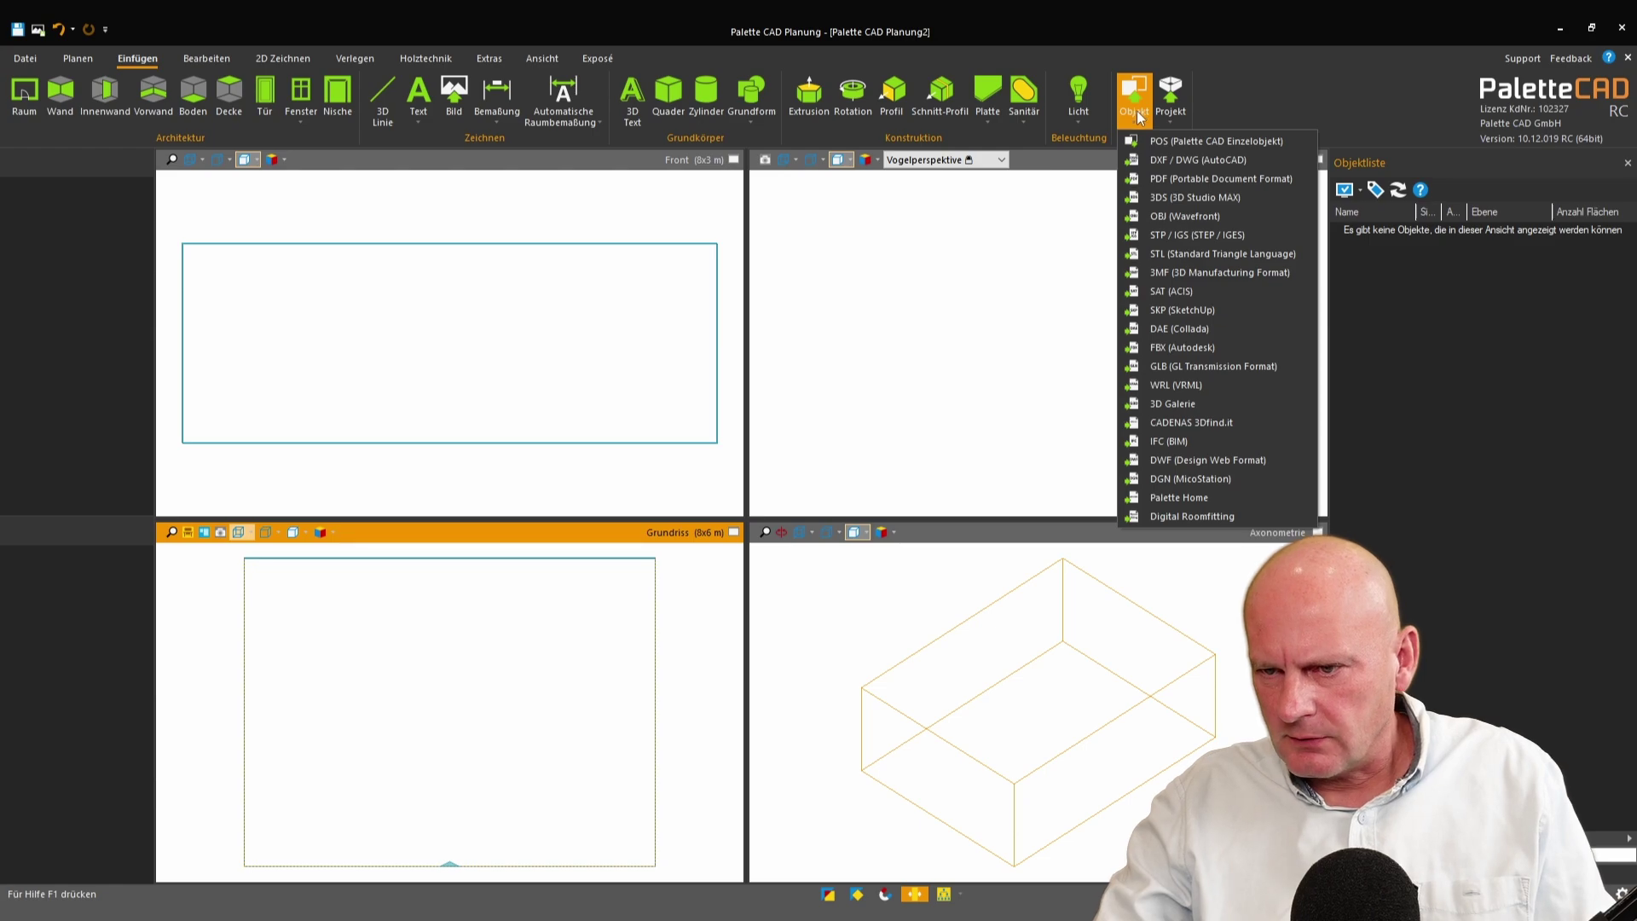
{"action": "left_click", "coordinate": [1185, 423]}
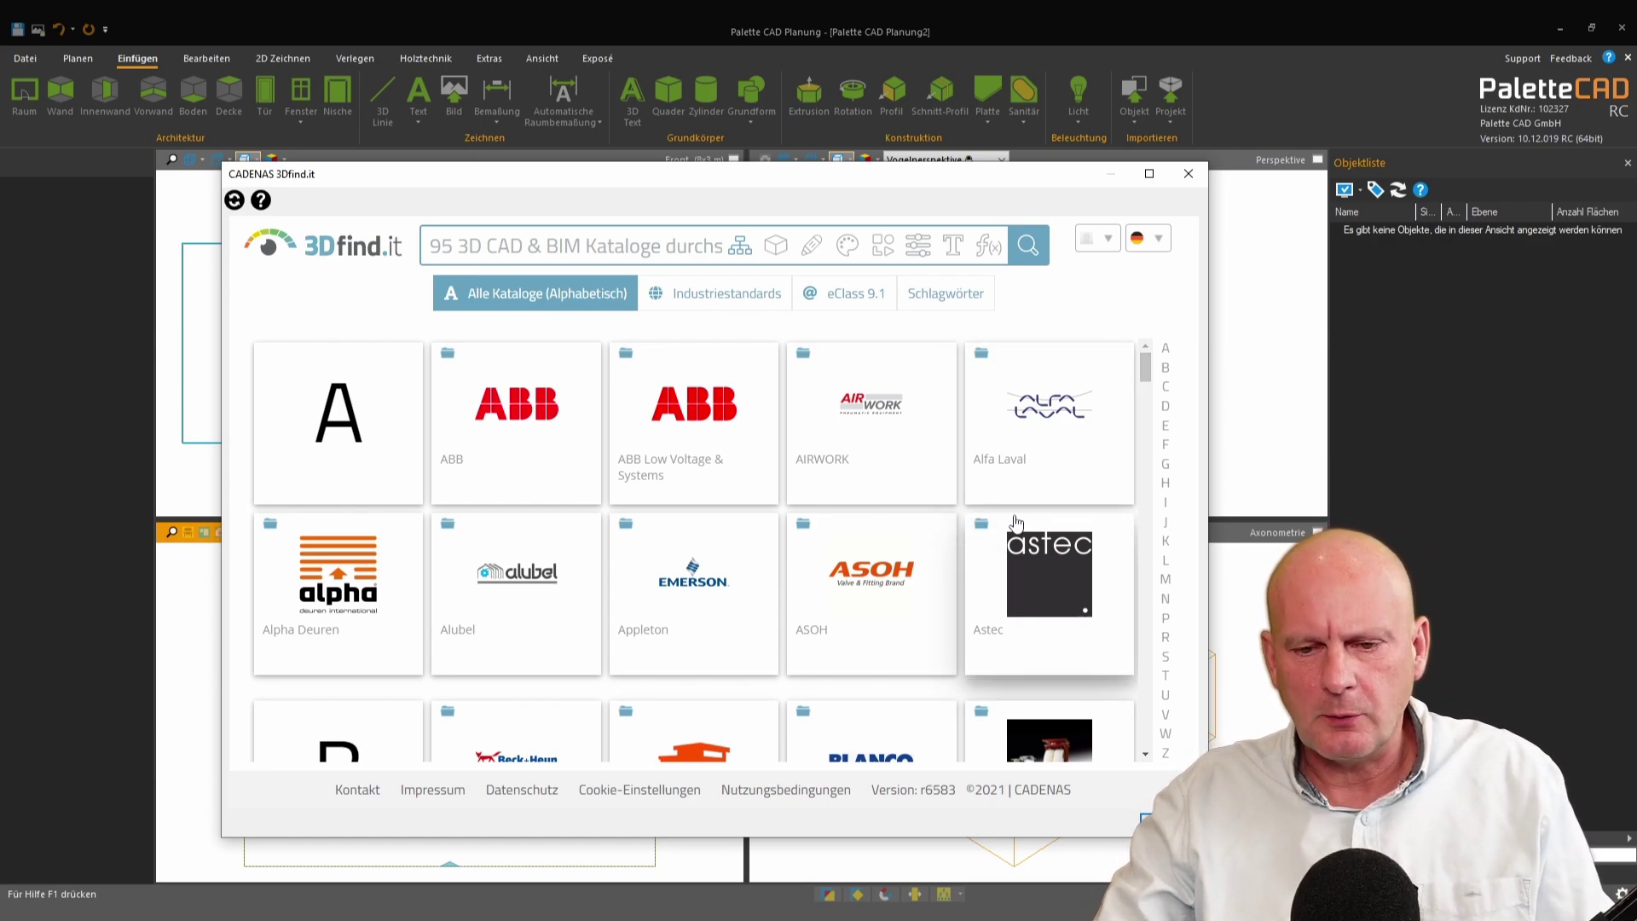
Step: Browse BIMcatalogs > Panel Test to the Architectural Wall Panel product page
{"action": "scroll", "coordinate": [1003, 595], "scroll_direction": "down", "scroll_amount": 1}
{"action": "scroll", "coordinate": [1002, 594], "scroll_direction": "down", "scroll_amount": 1}
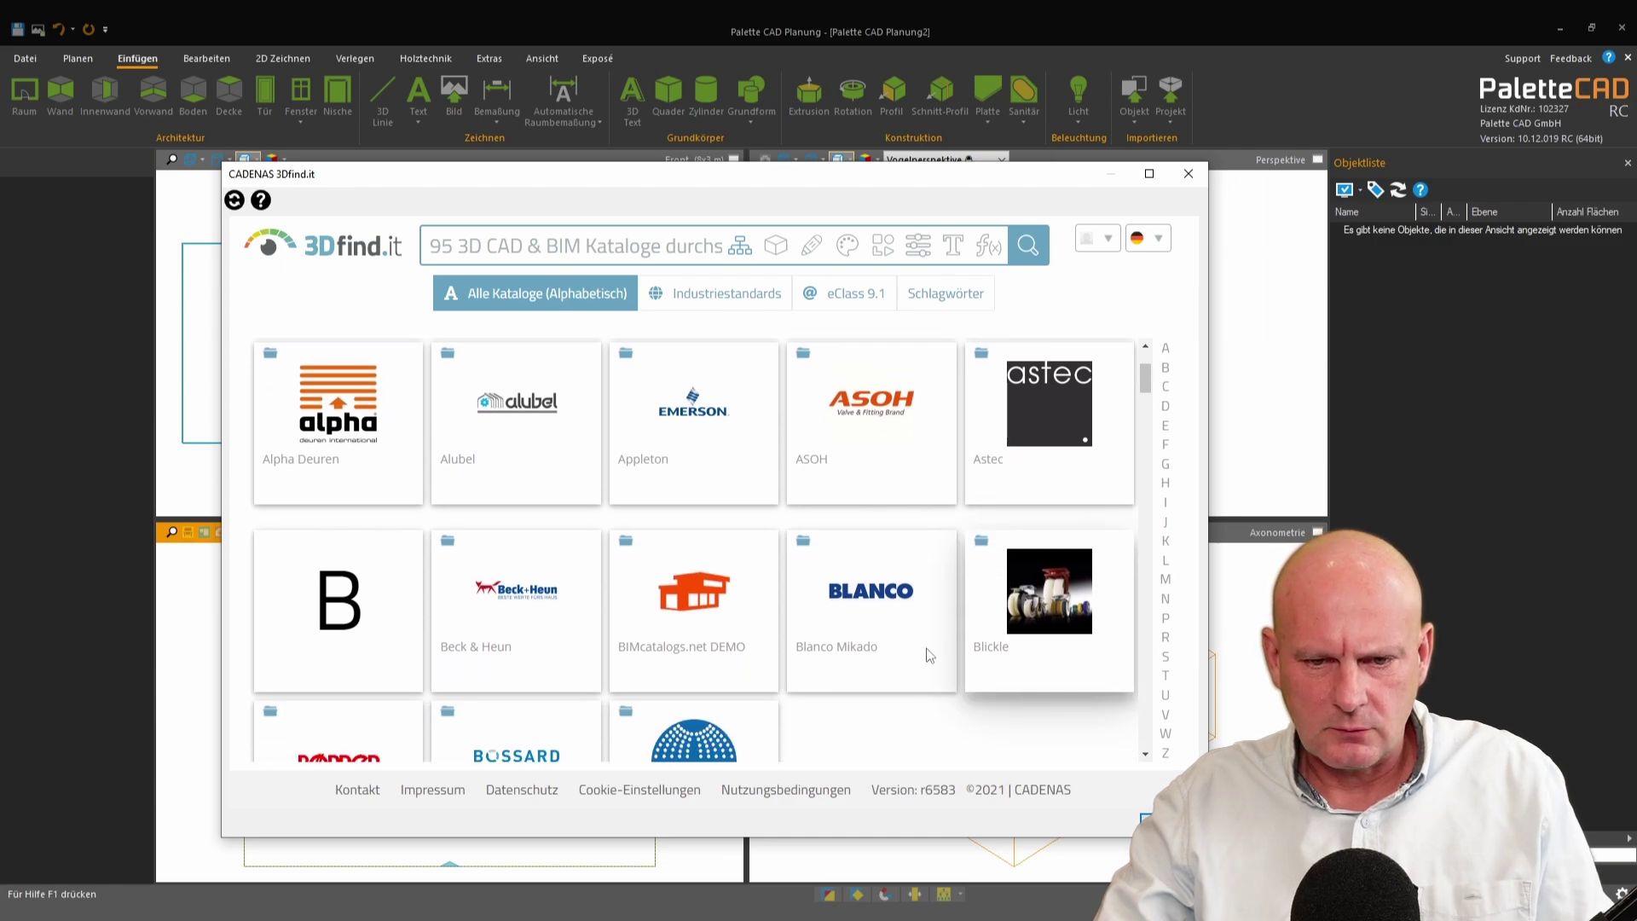
{"action": "left_click", "coordinate": [725, 639]}
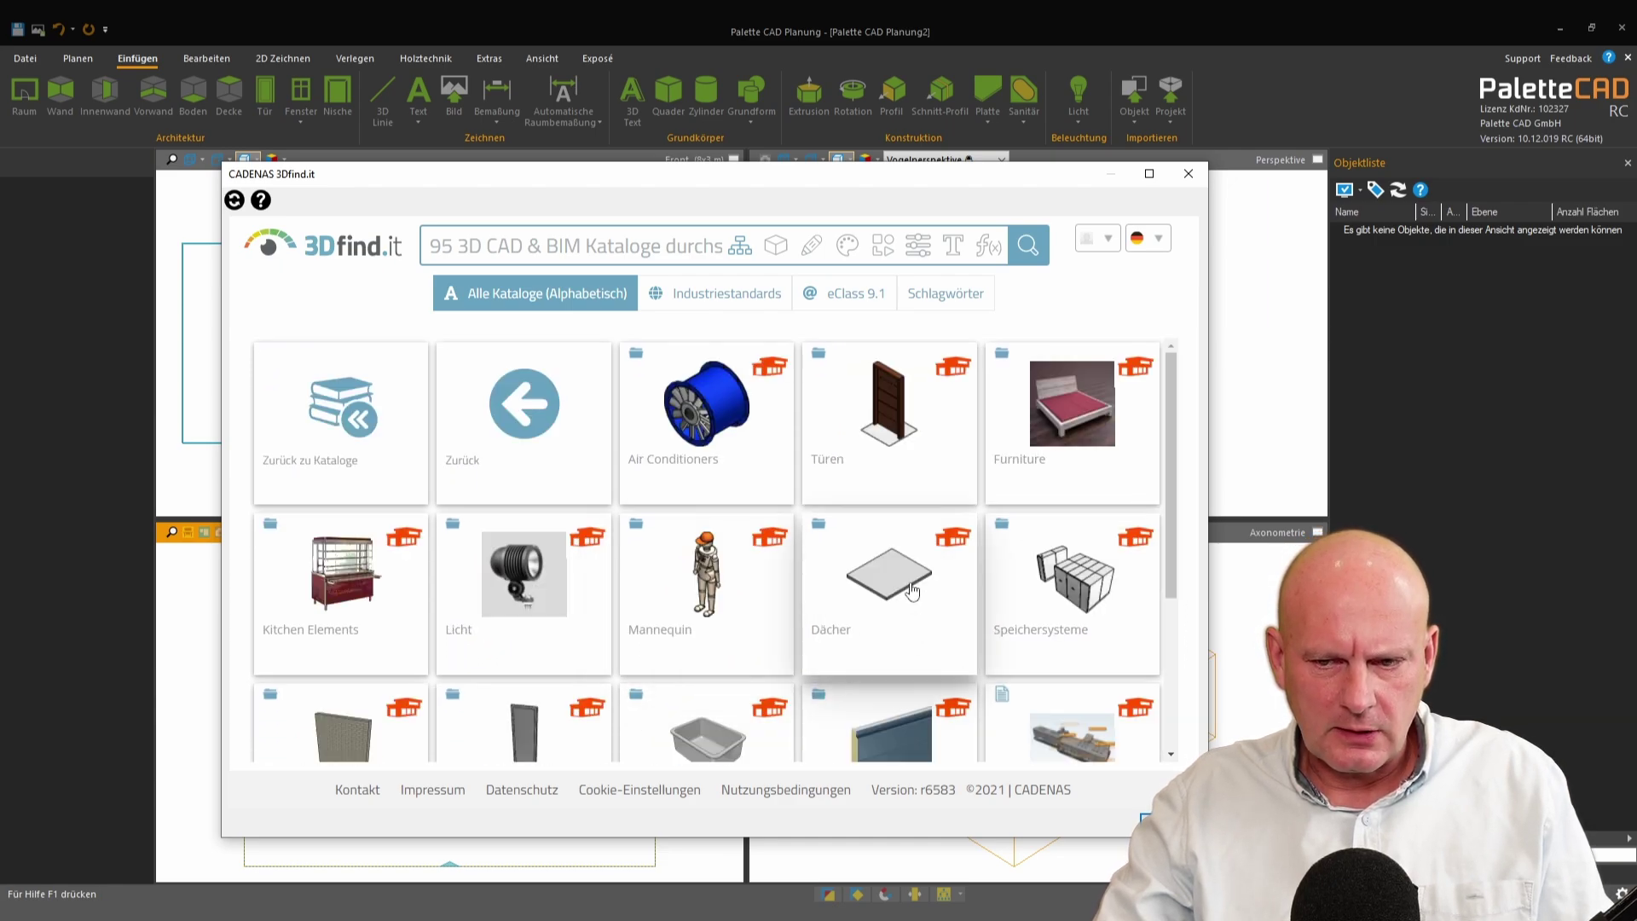
{"action": "scroll", "coordinate": [914, 588], "scroll_direction": "down", "scroll_amount": 1}
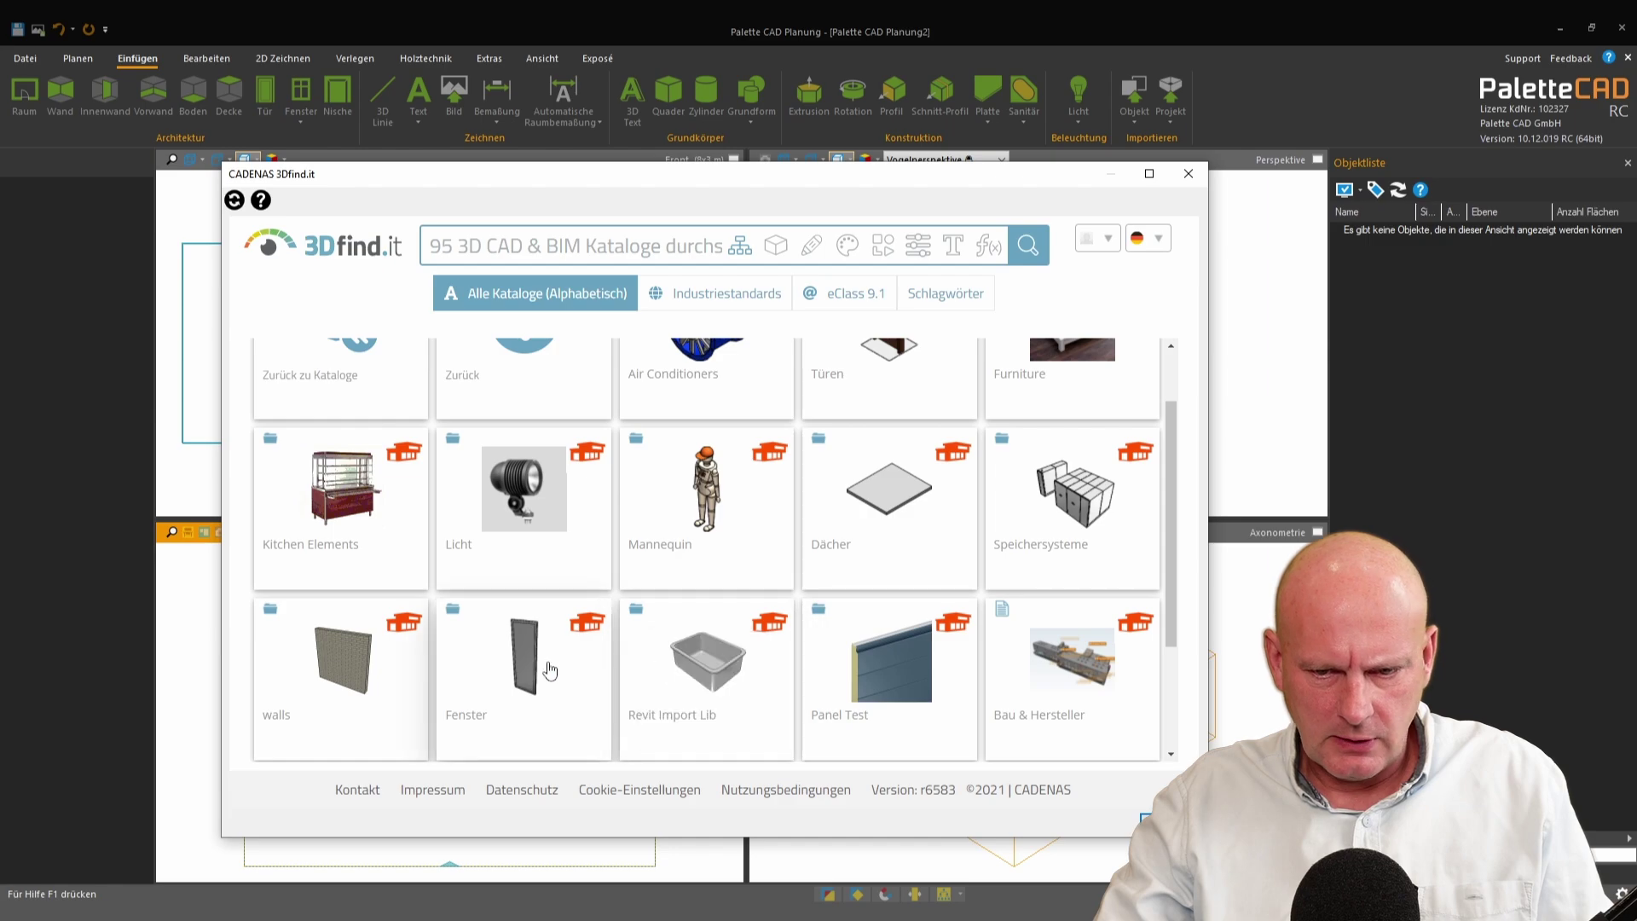
{"action": "left_click", "coordinate": [863, 675]}
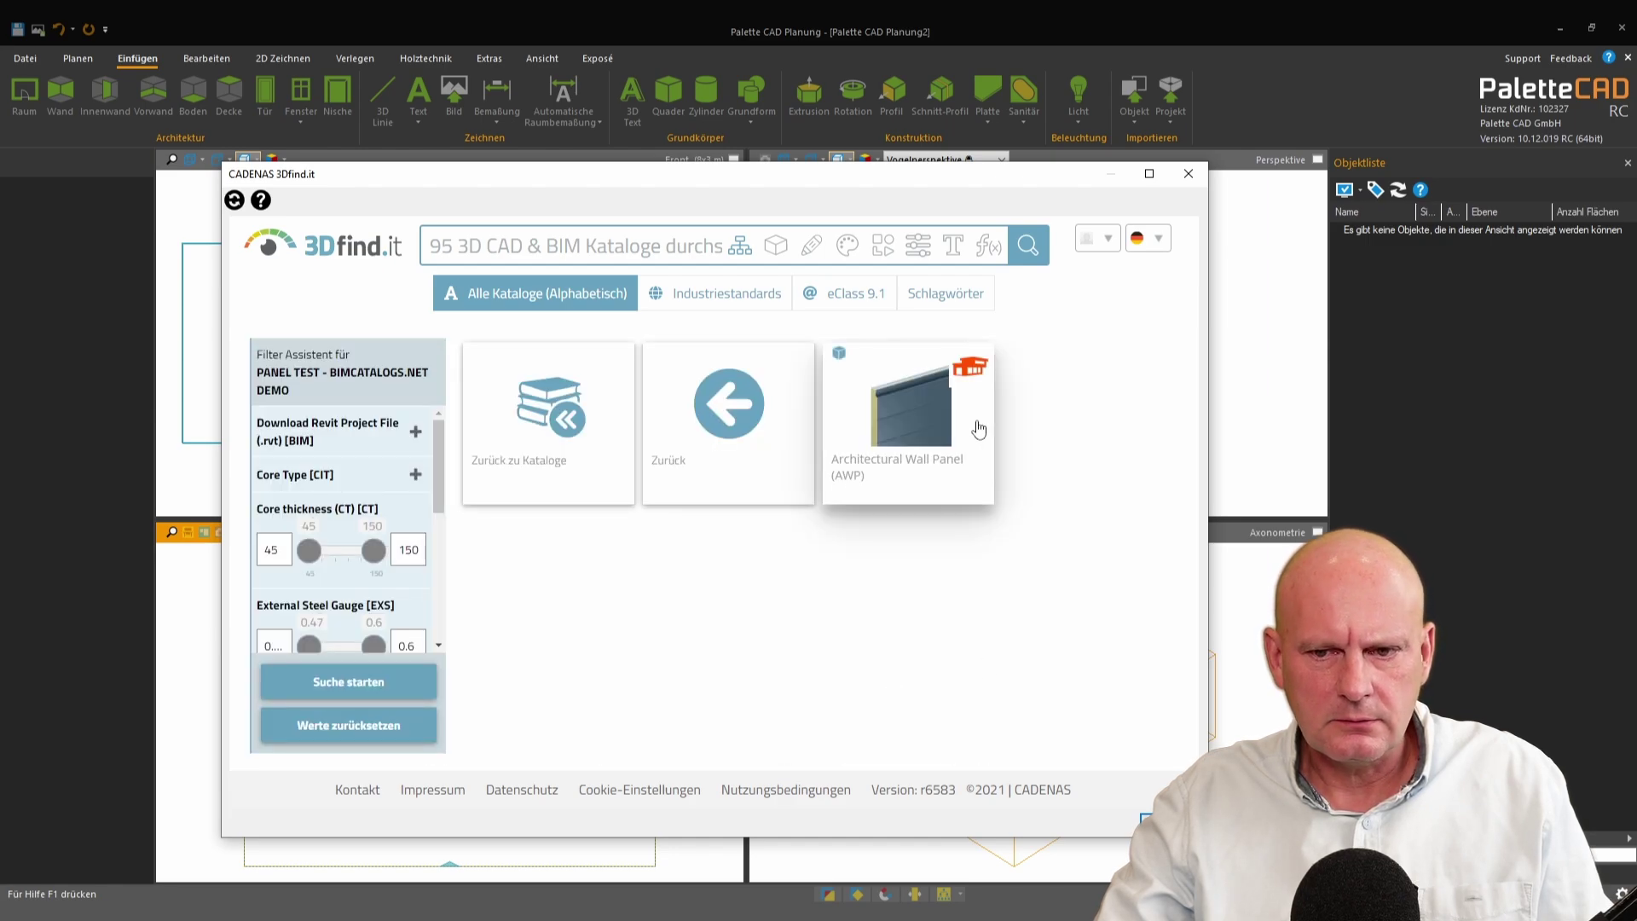
{"action": "left_click", "coordinate": [926, 443]}
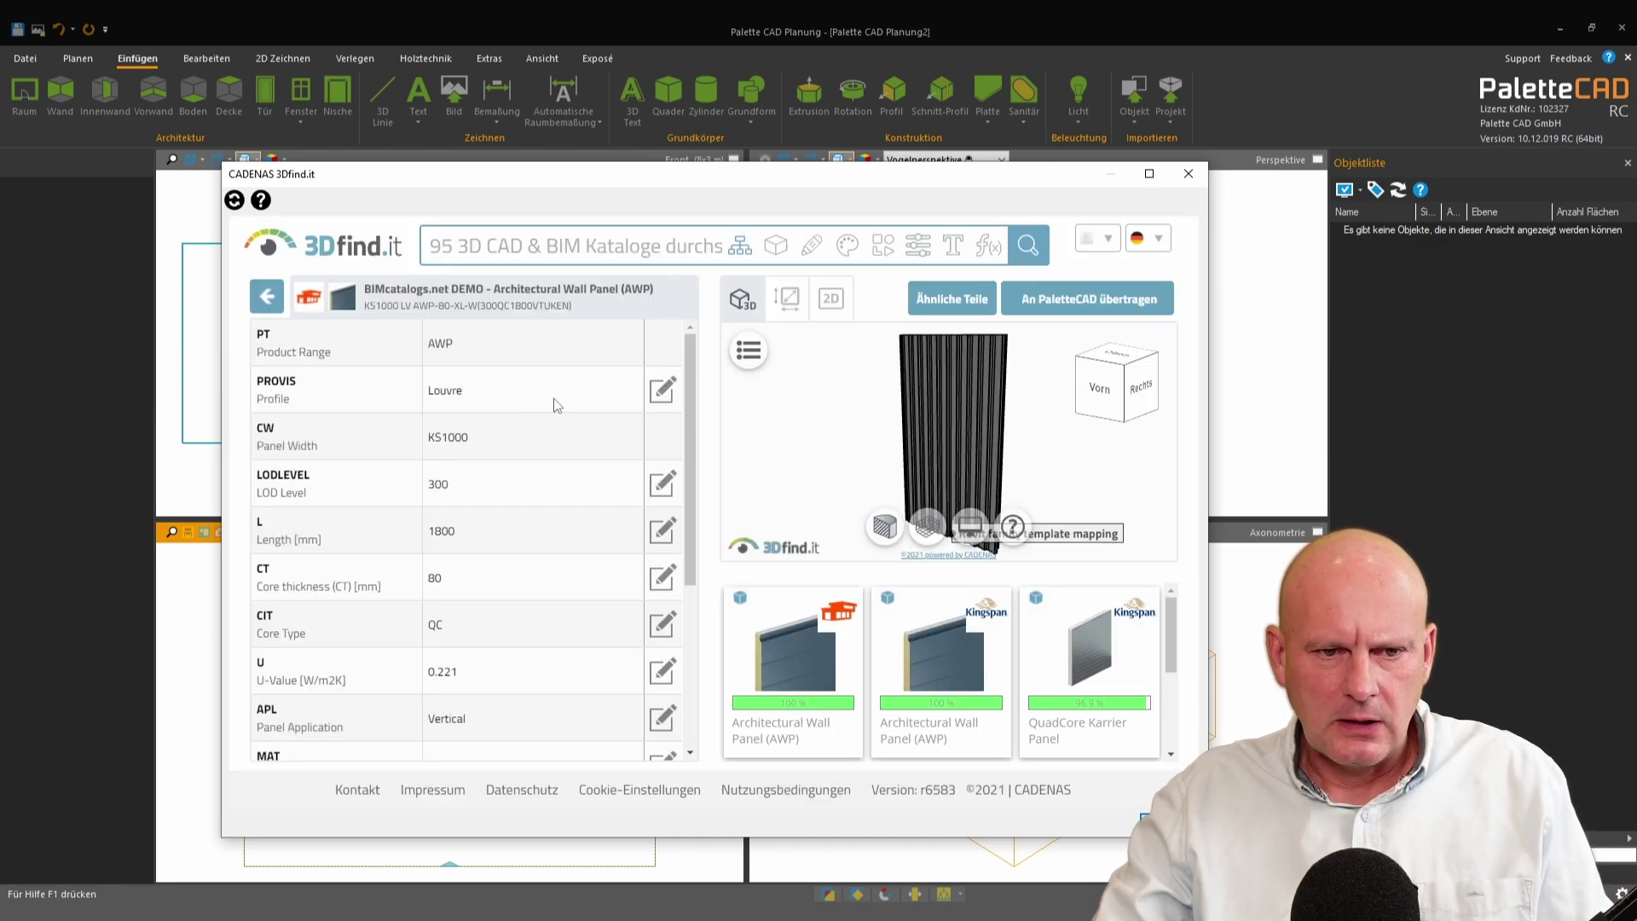
Step: Set the panel's core thickness (CT) to 100 mm and send it to Palette CAD
{"action": "left_click_drag", "start_coordinate": [689, 365], "coordinate": [693, 486]}
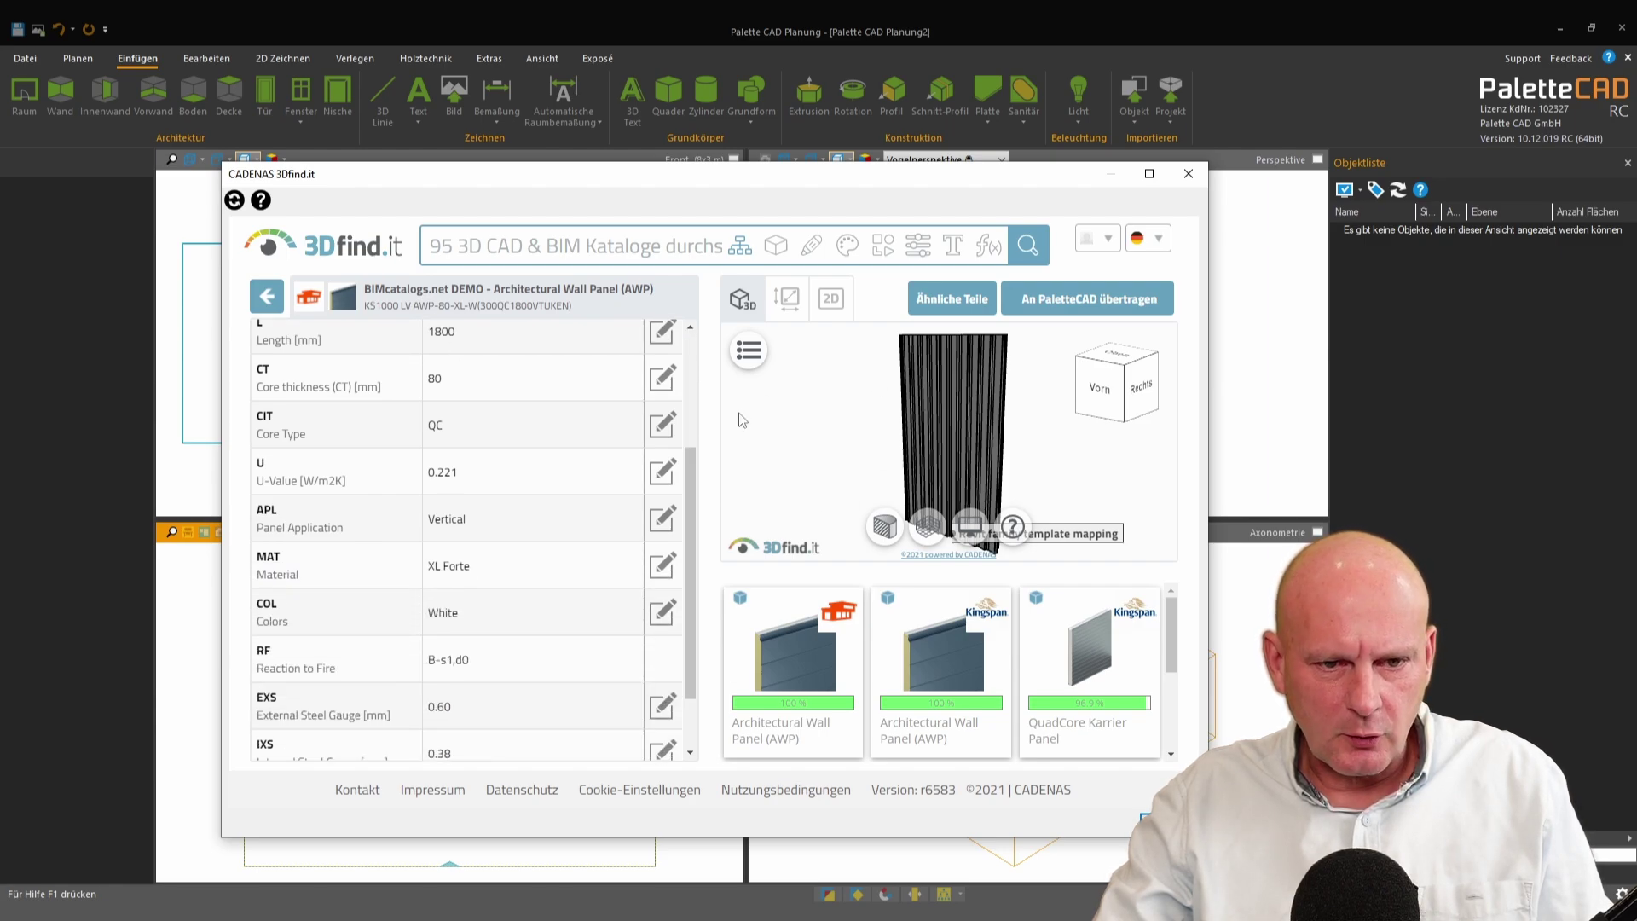
{"action": "scroll", "coordinate": [690, 462], "scroll_direction": "up", "scroll_amount": 3}
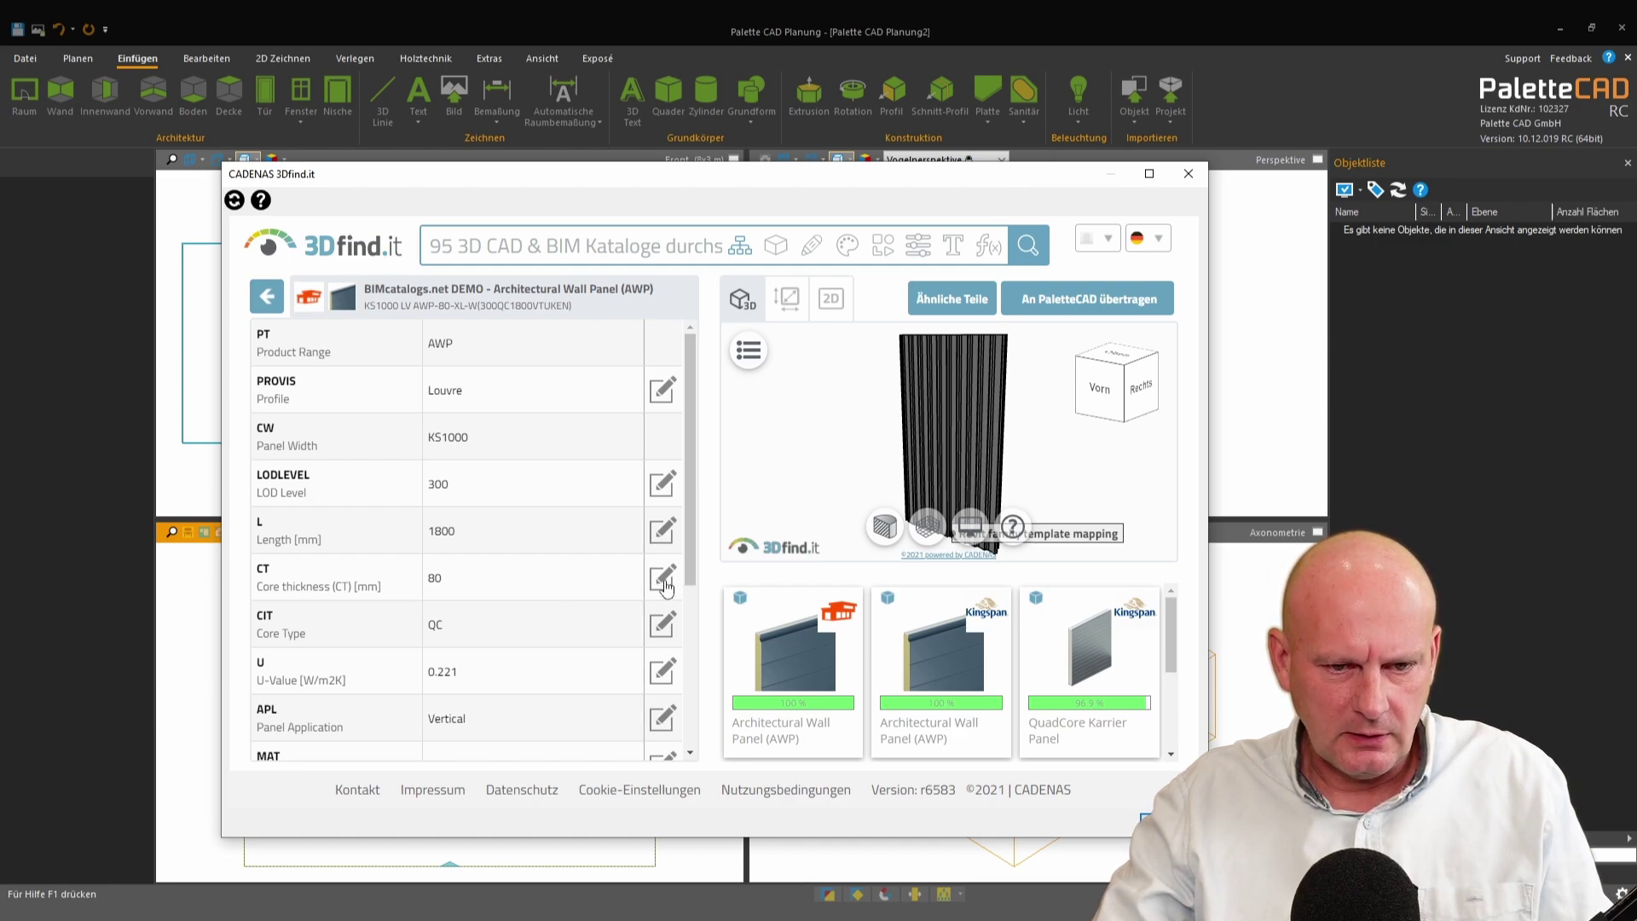
{"action": "left_click", "coordinate": [663, 580]}
{"action": "left_click", "coordinate": [410, 497]}
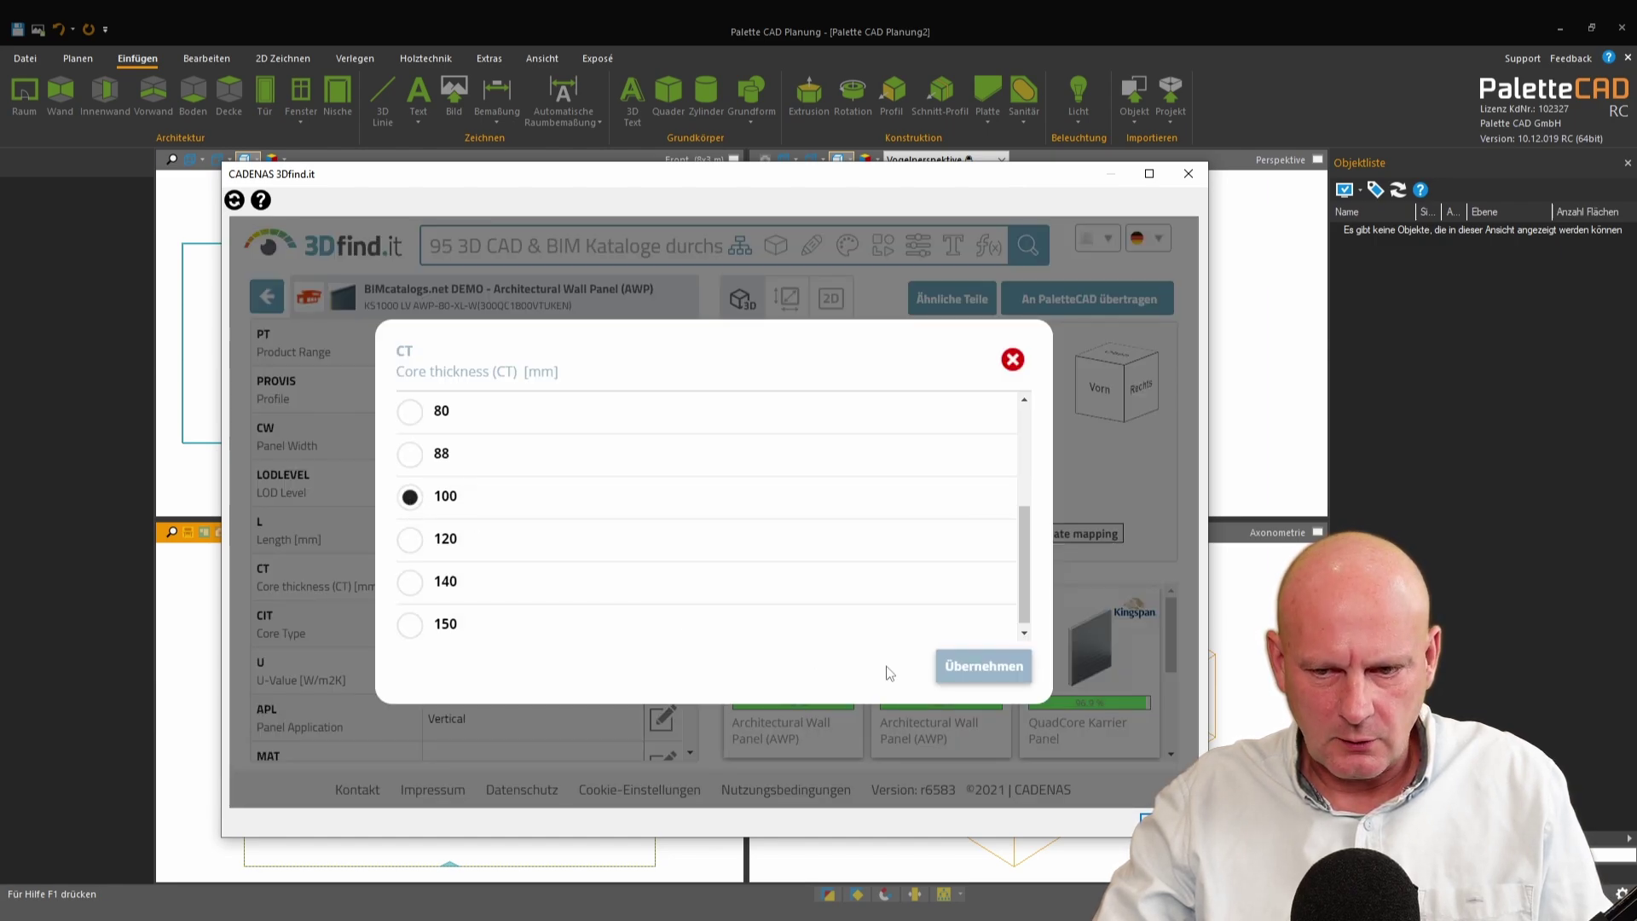
{"action": "left_click", "coordinate": [983, 666]}
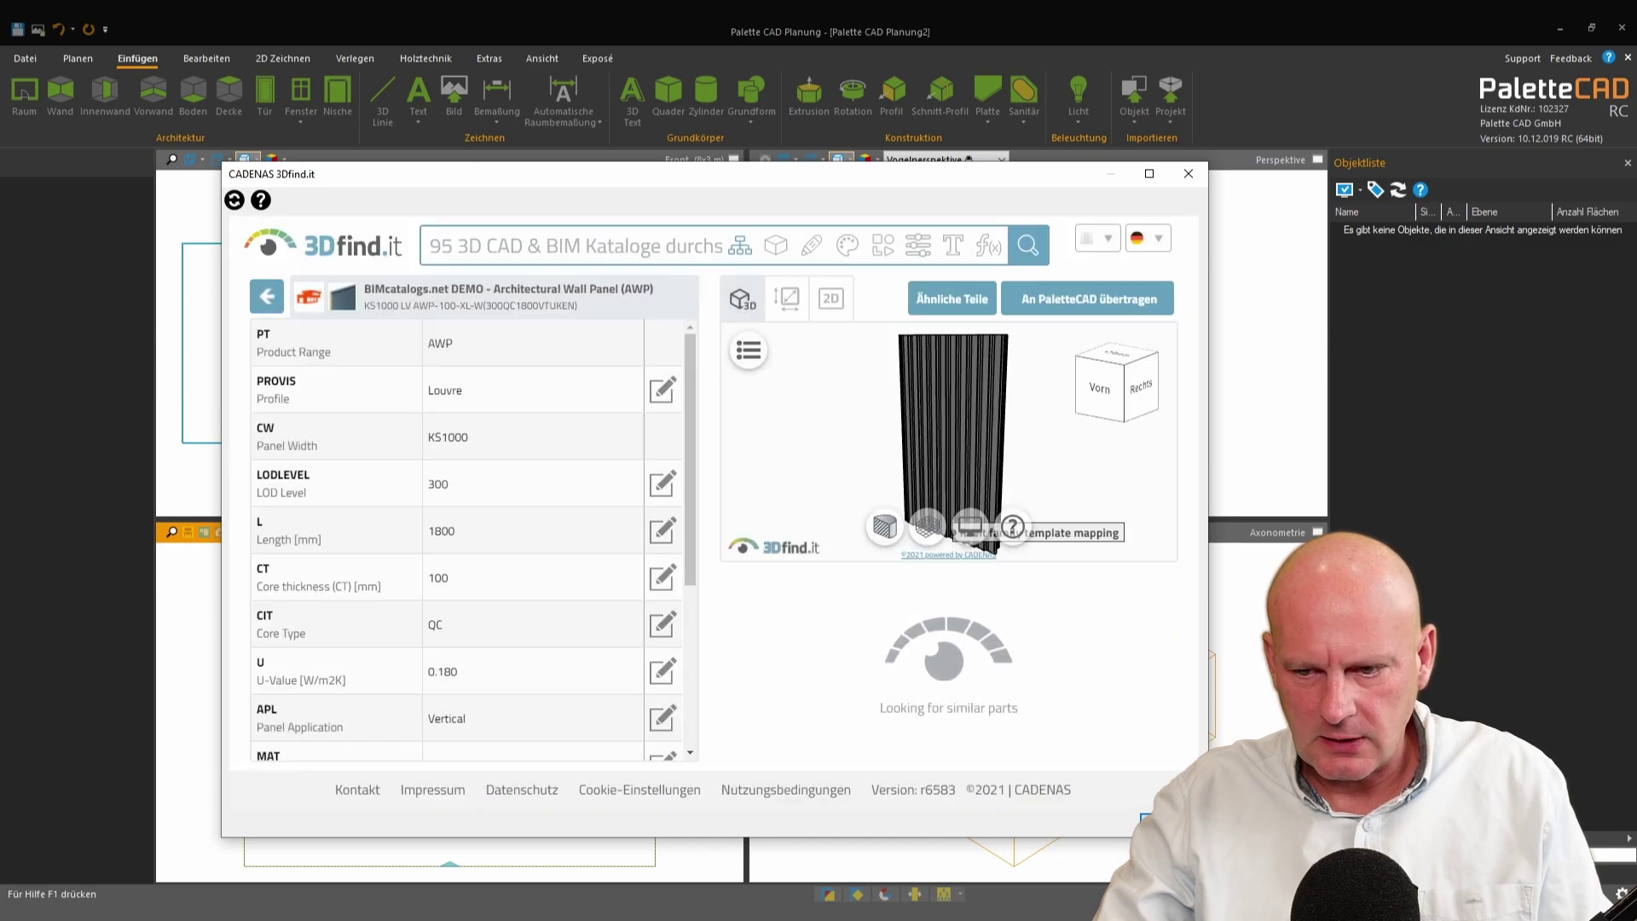
{"action": "left_click", "coordinate": [1075, 311]}
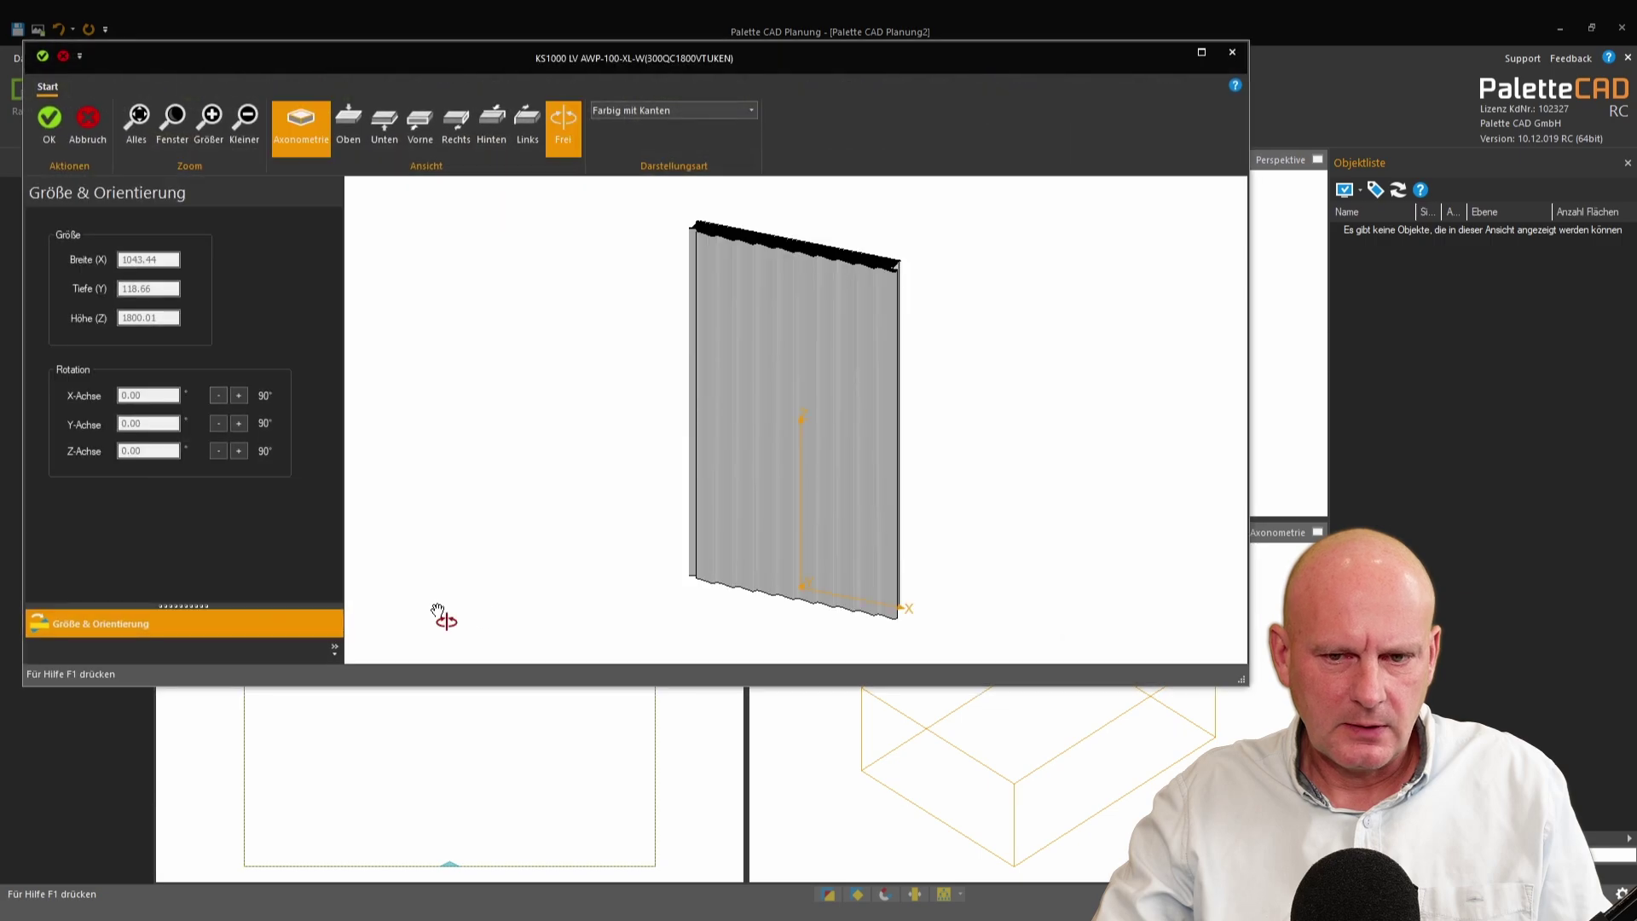
Step: Place the KS1000 panel plus two copies to its right in Grundriss, then reopen all three in Konfigurieren
{"action": "left_click", "coordinate": [58, 124]}
{"action": "left_click", "coordinate": [393, 643]}
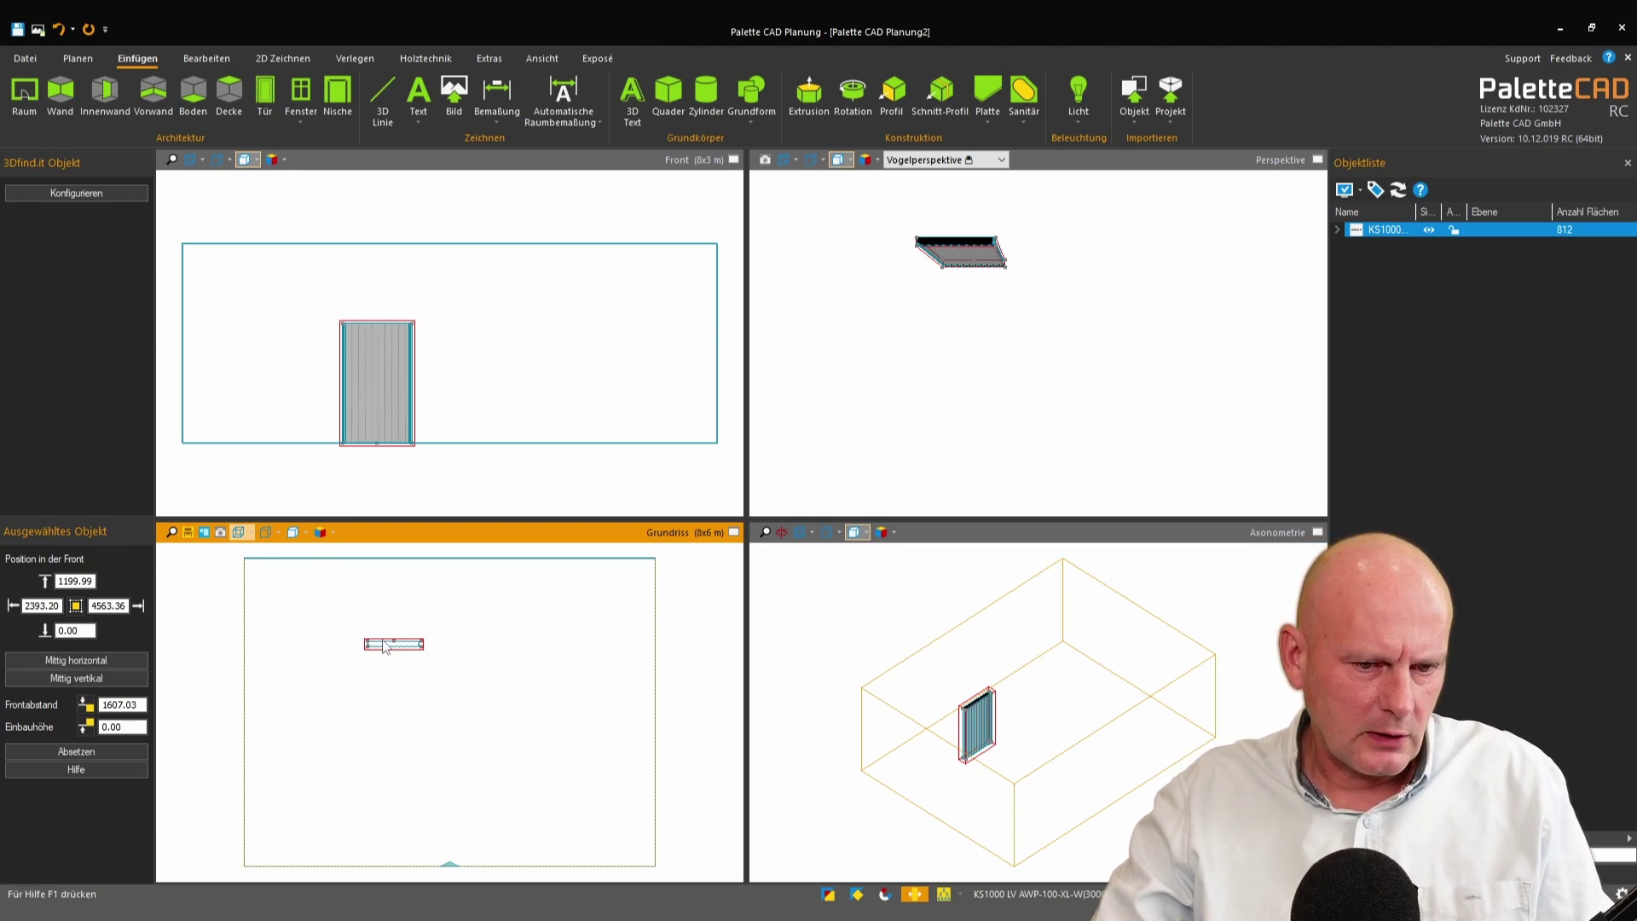
{"action": "left_click_drag", "start_coordinate": [394, 644], "coordinate": [483, 648], "text": "ctrl"}
{"action": "left_click_drag", "start_coordinate": [482, 652], "coordinate": [590, 645], "text": "ctrl"}
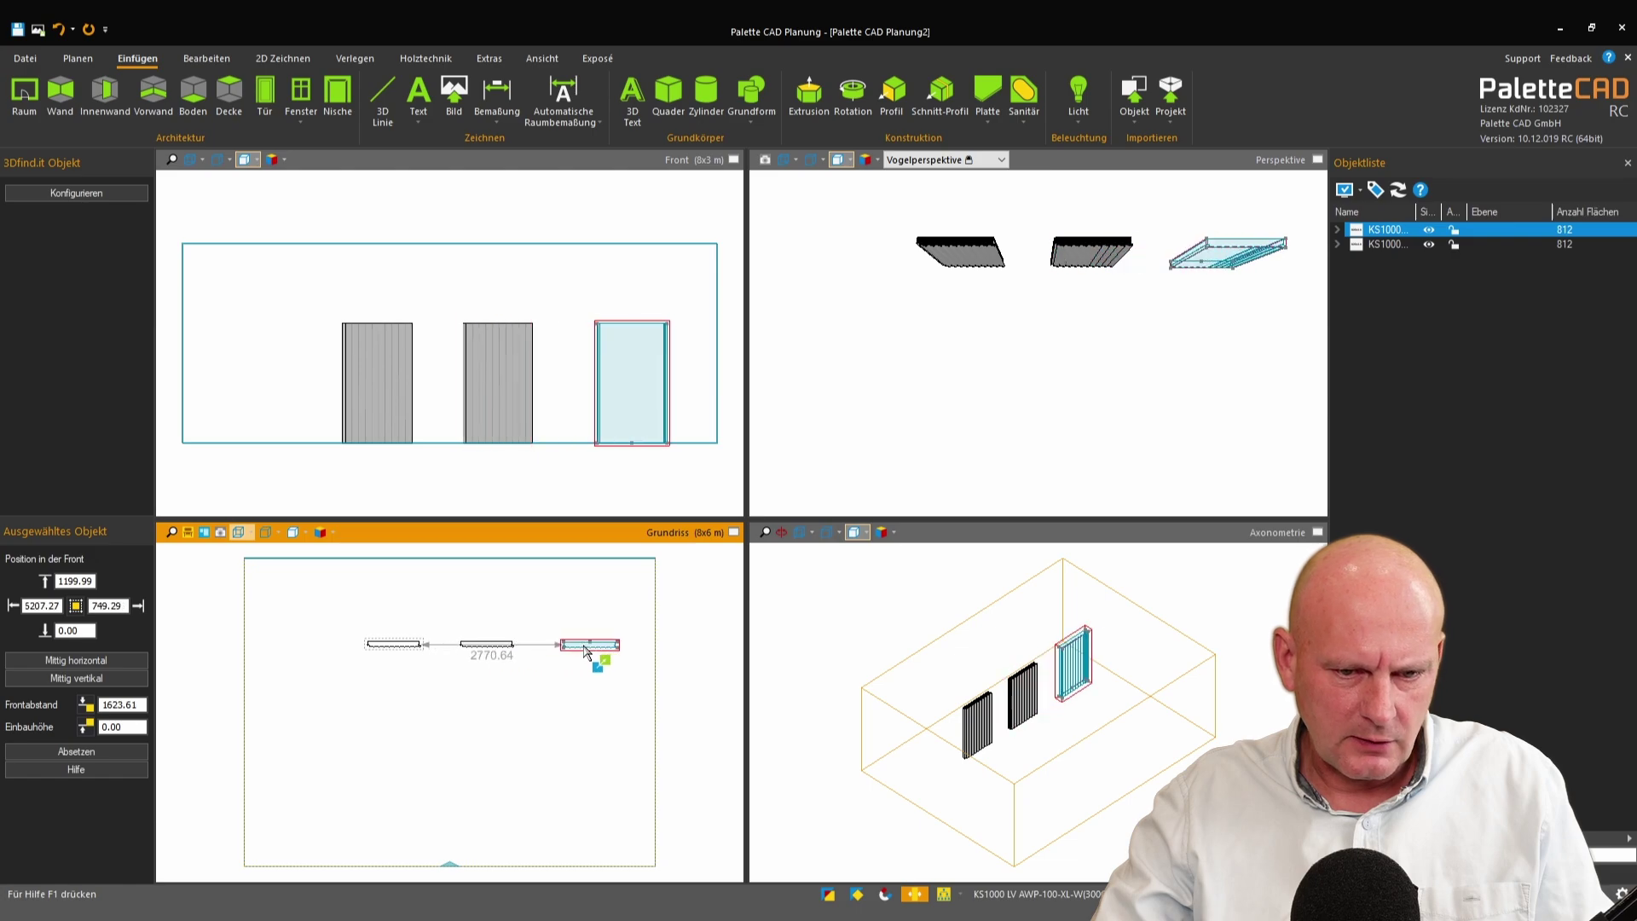
{"action": "left_click_drag", "start_coordinate": [676, 611], "coordinate": [299, 739]}
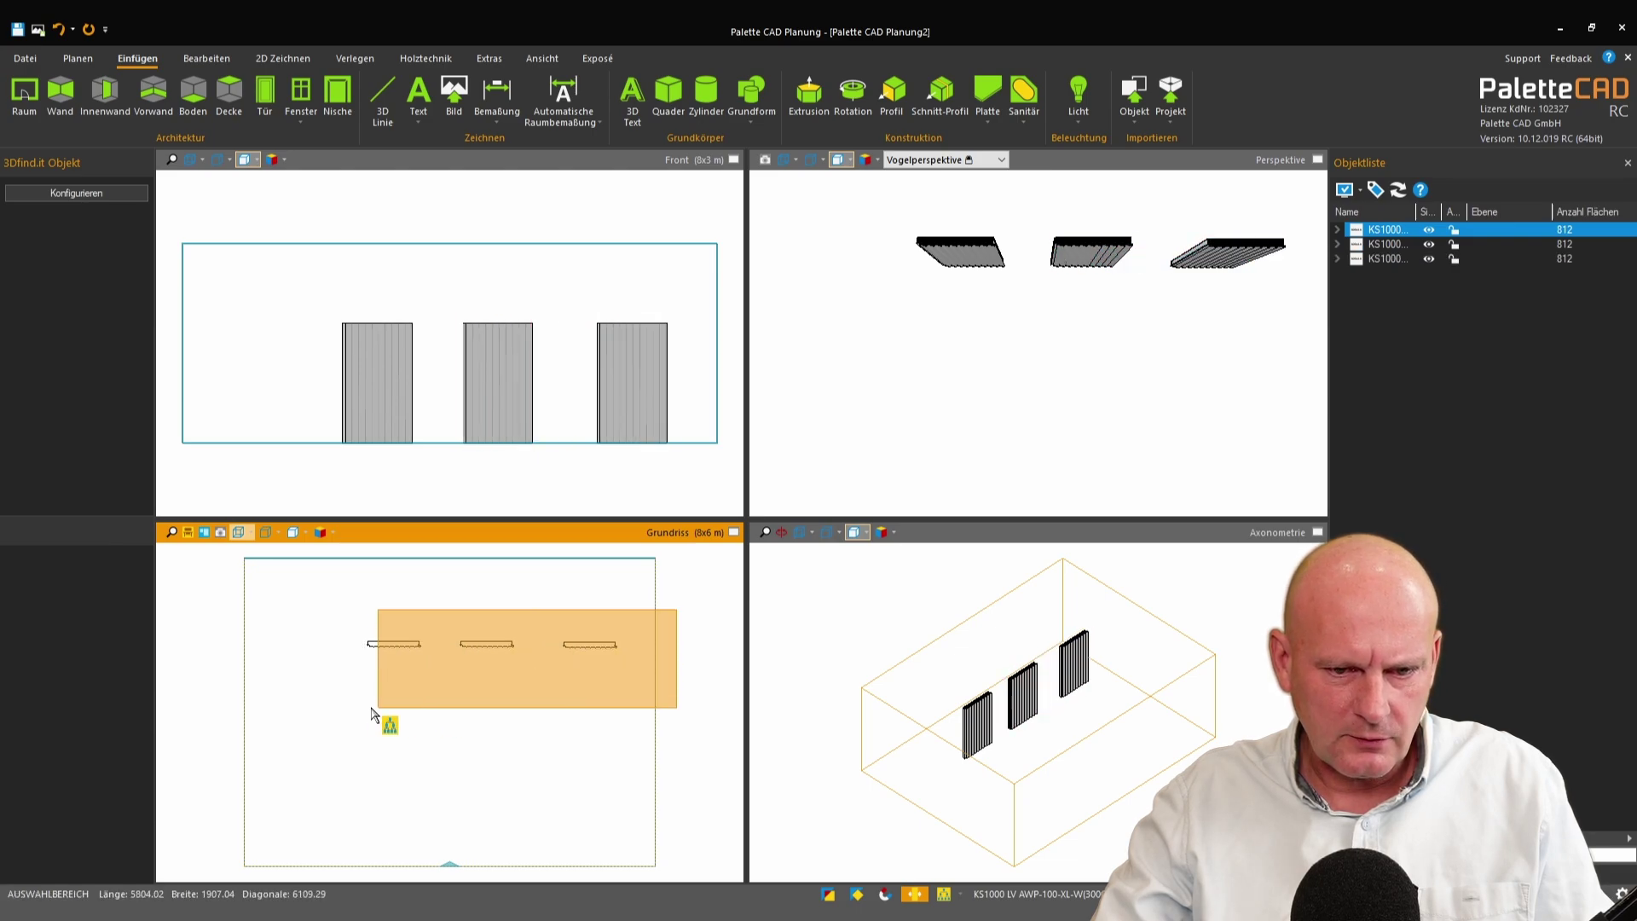
{"action": "left_click", "coordinate": [72, 193]}
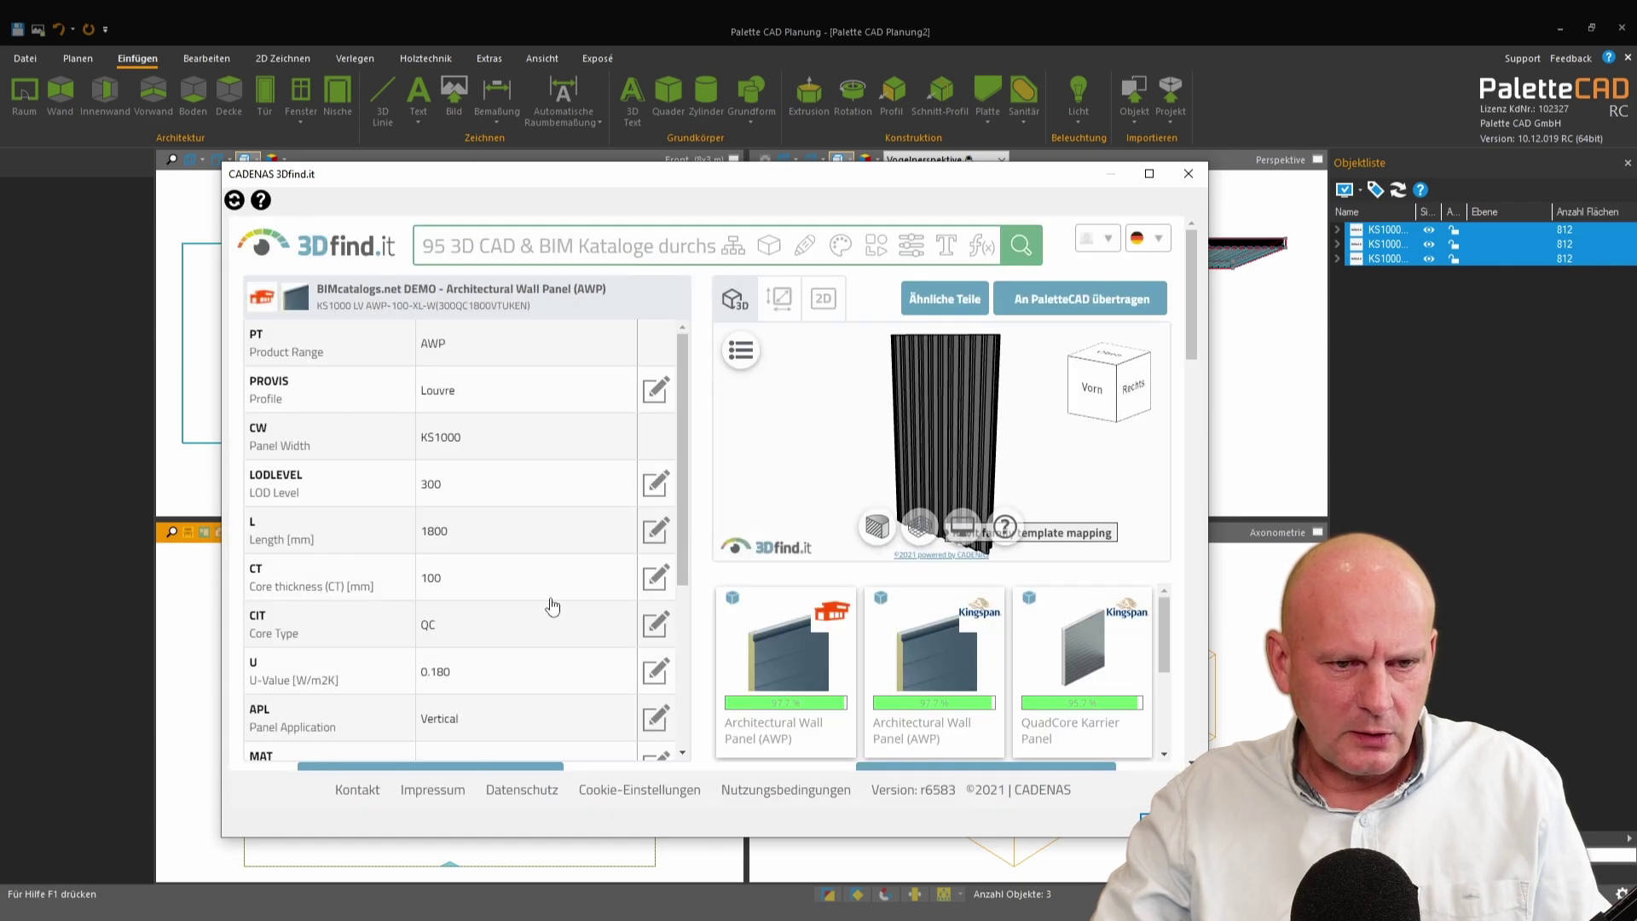
Step: Set the panel length L to 7989 mm, apply it, and send the panels back to Palette CAD
{"action": "left_click", "coordinate": [654, 531]}
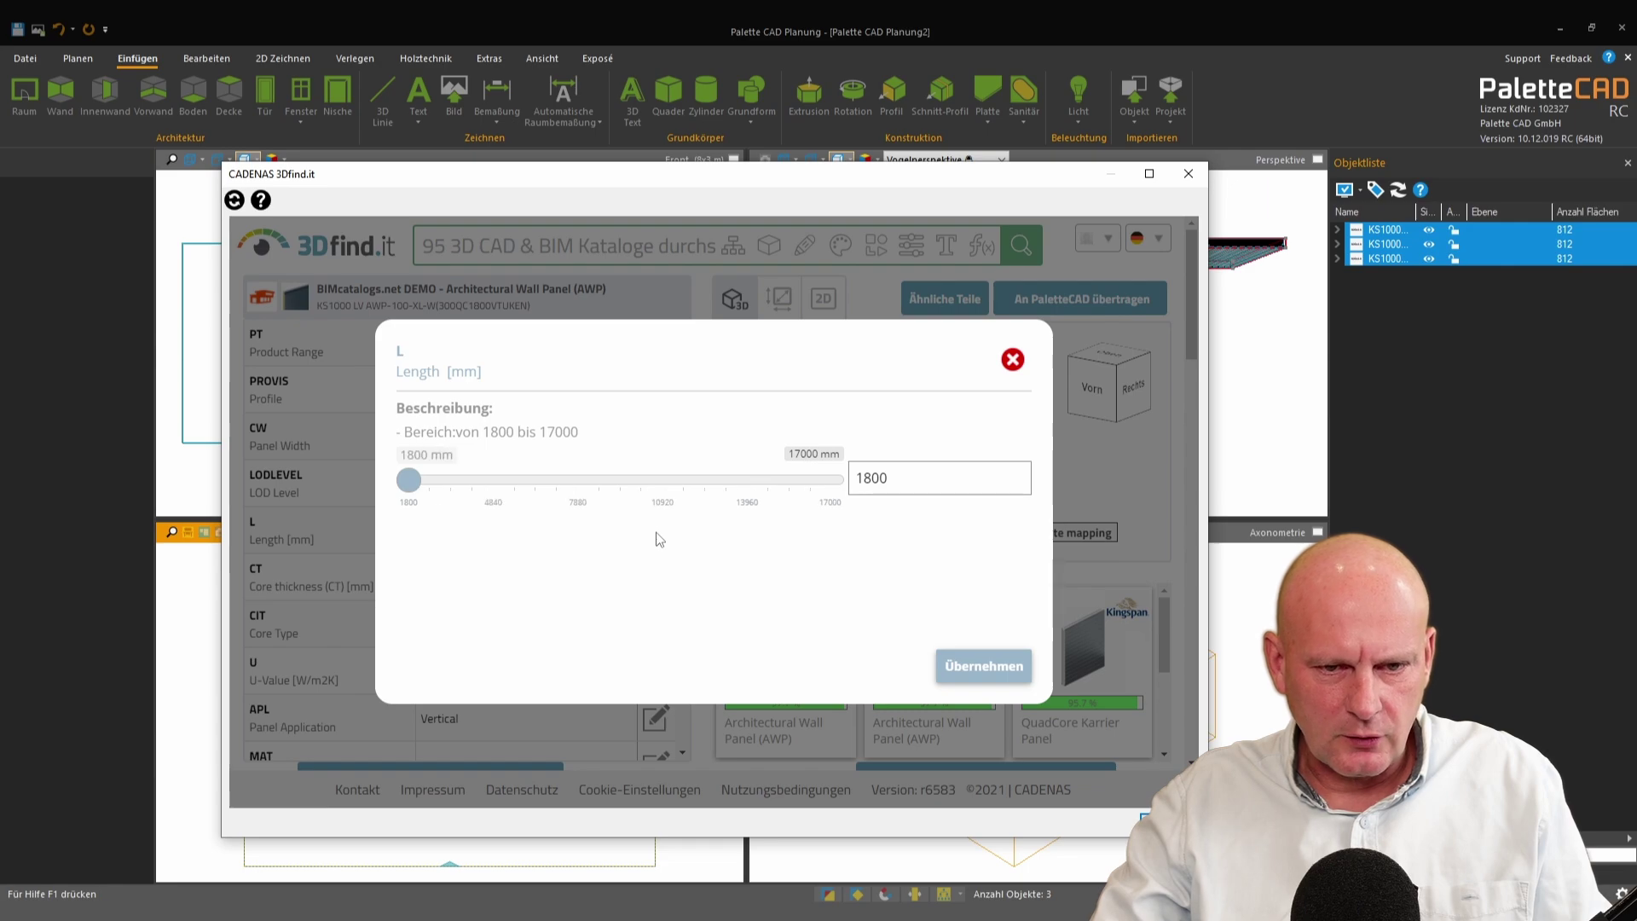
{"action": "left_click_drag", "start_coordinate": [423, 491], "coordinate": [585, 505]}
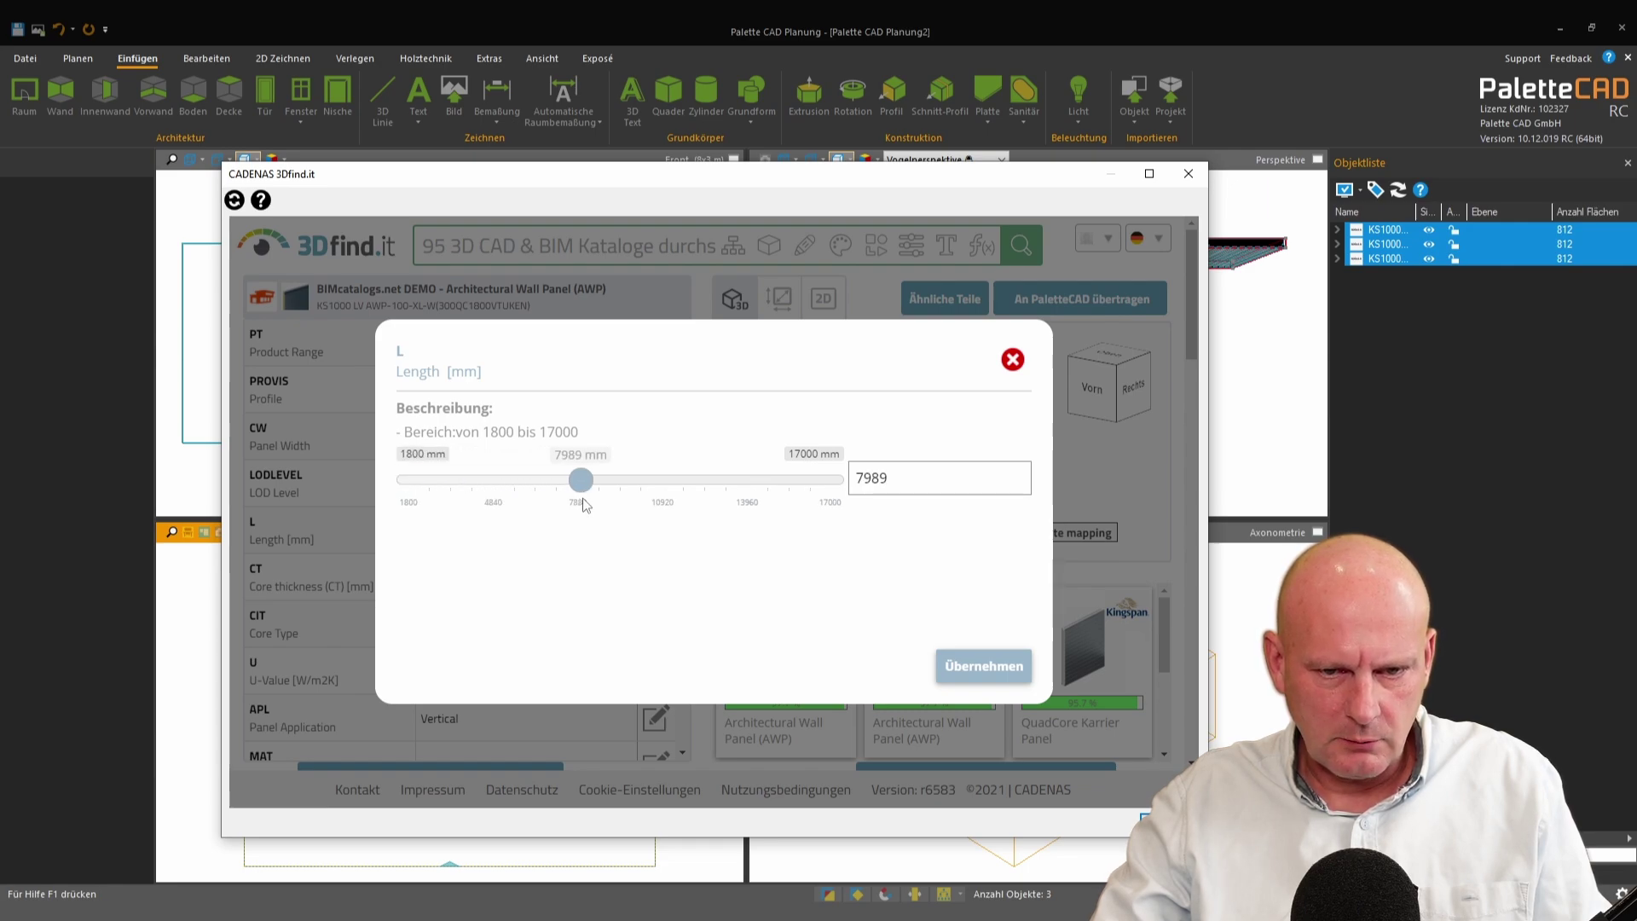
{"action": "left_click", "coordinate": [989, 669]}
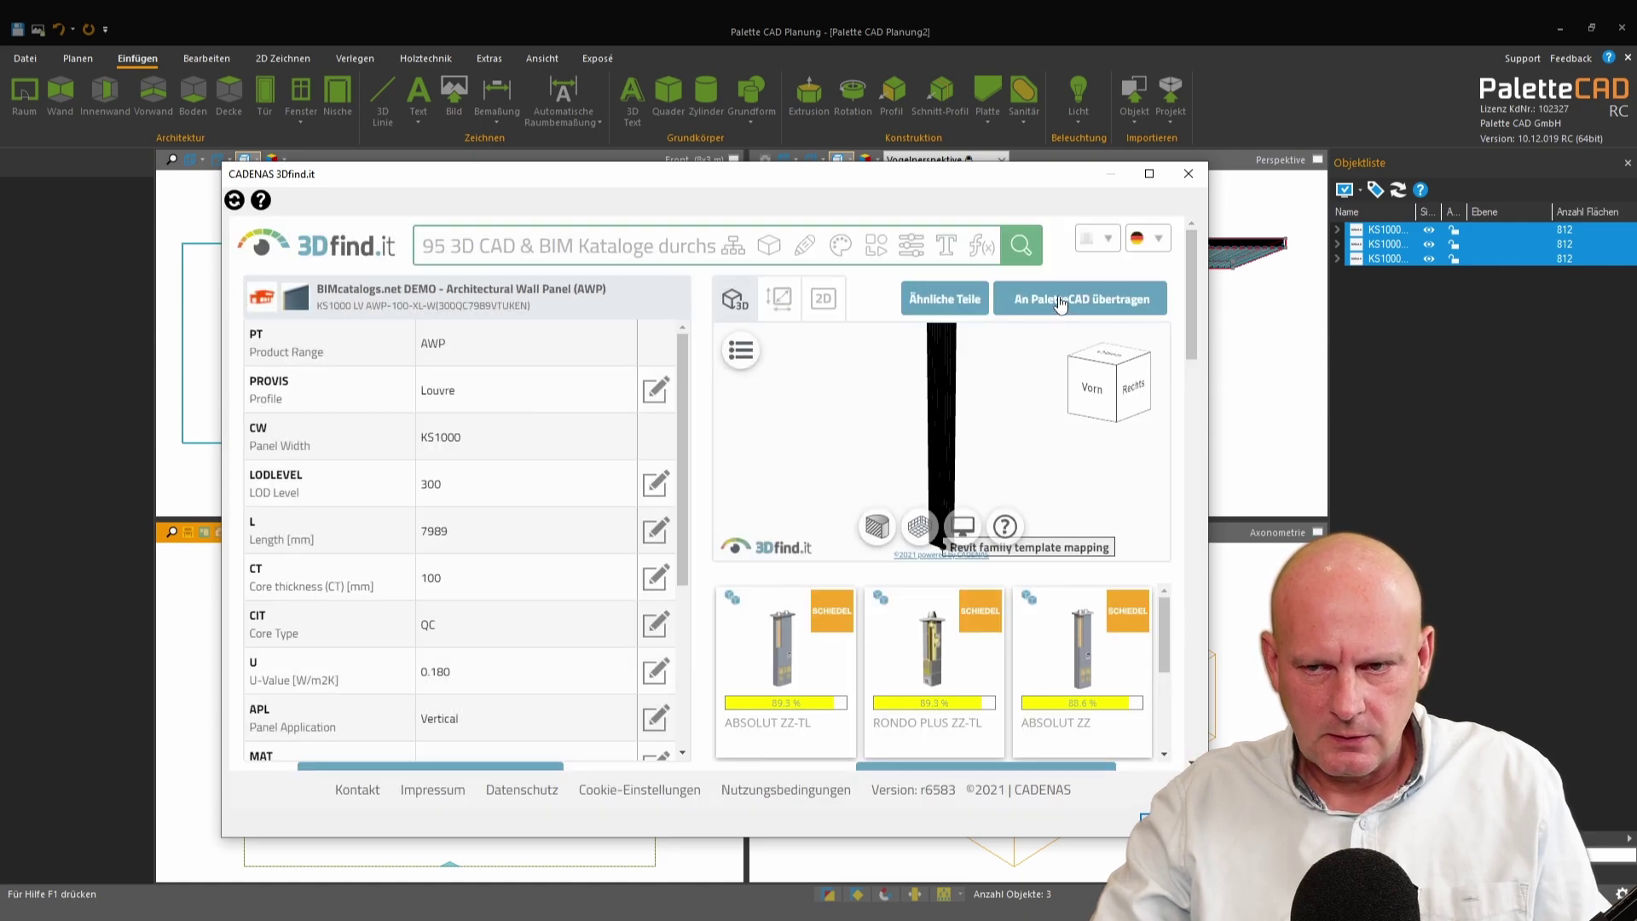
{"action": "left_click", "coordinate": [1060, 303]}
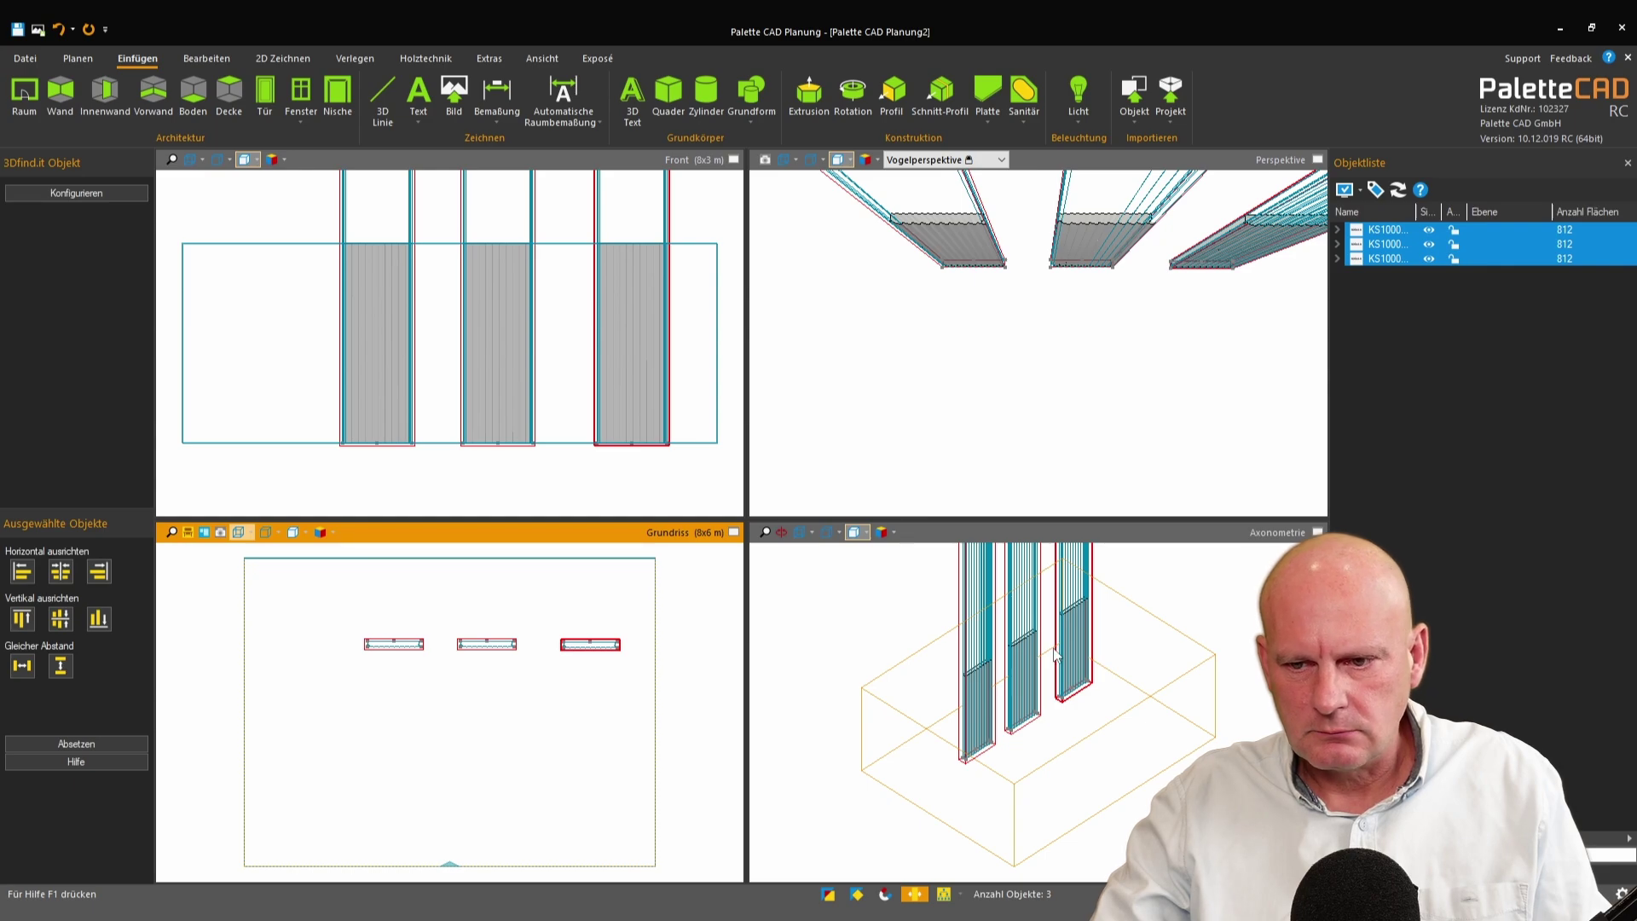
{"action": "middle_click_drag", "start_coordinate": [1124, 682], "coordinate": [1144, 708]}
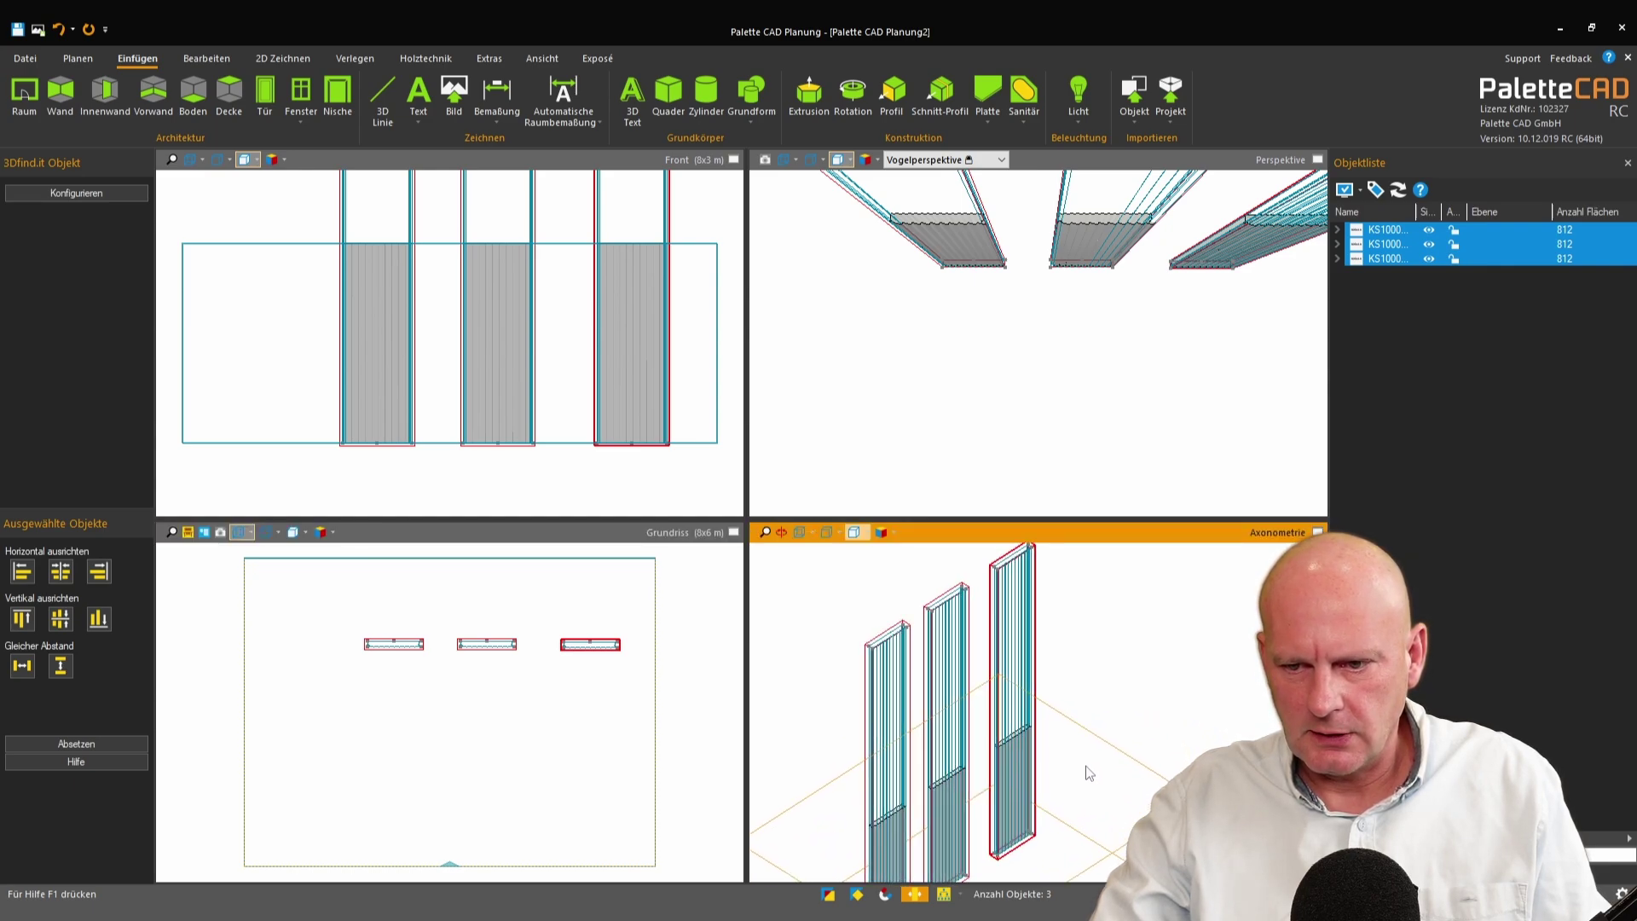